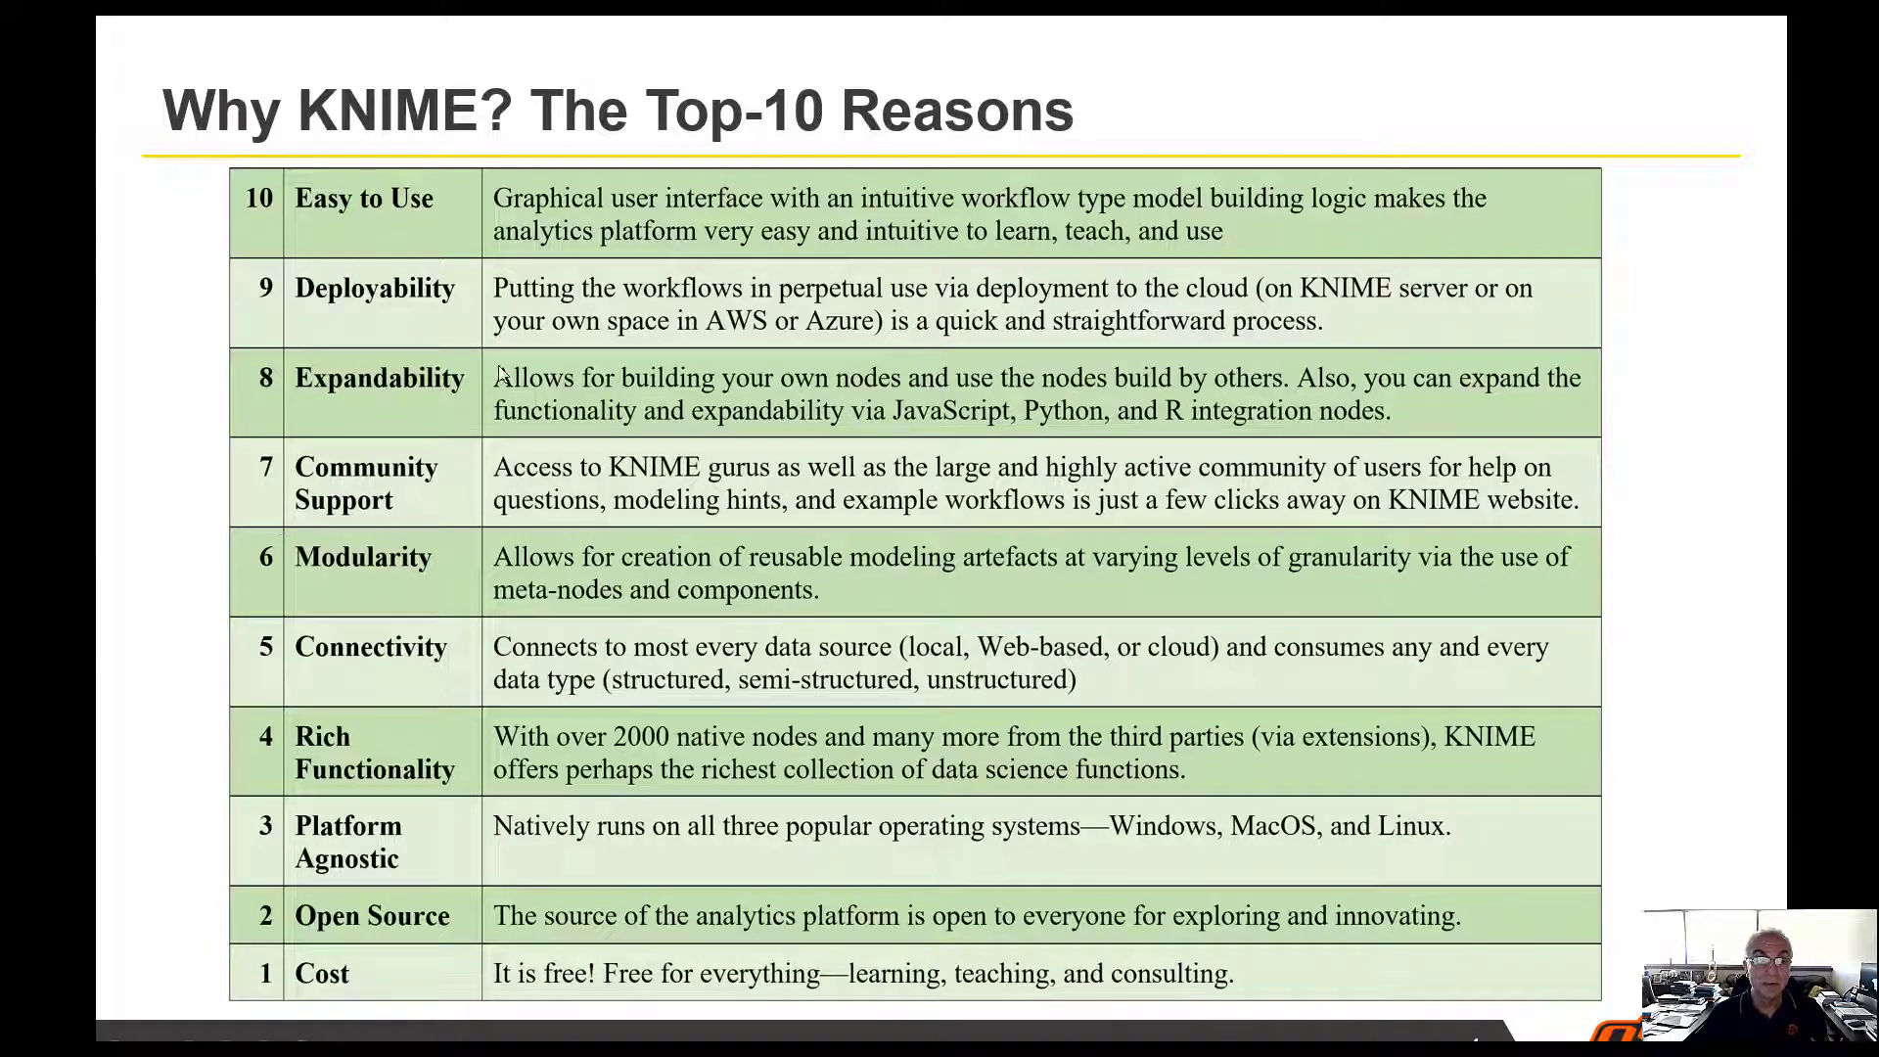
Advance the slideshow to the final 'Demonstration: Let us see KNIME in action!' slide
{"action": "left_click", "coordinate": [900, 431]}
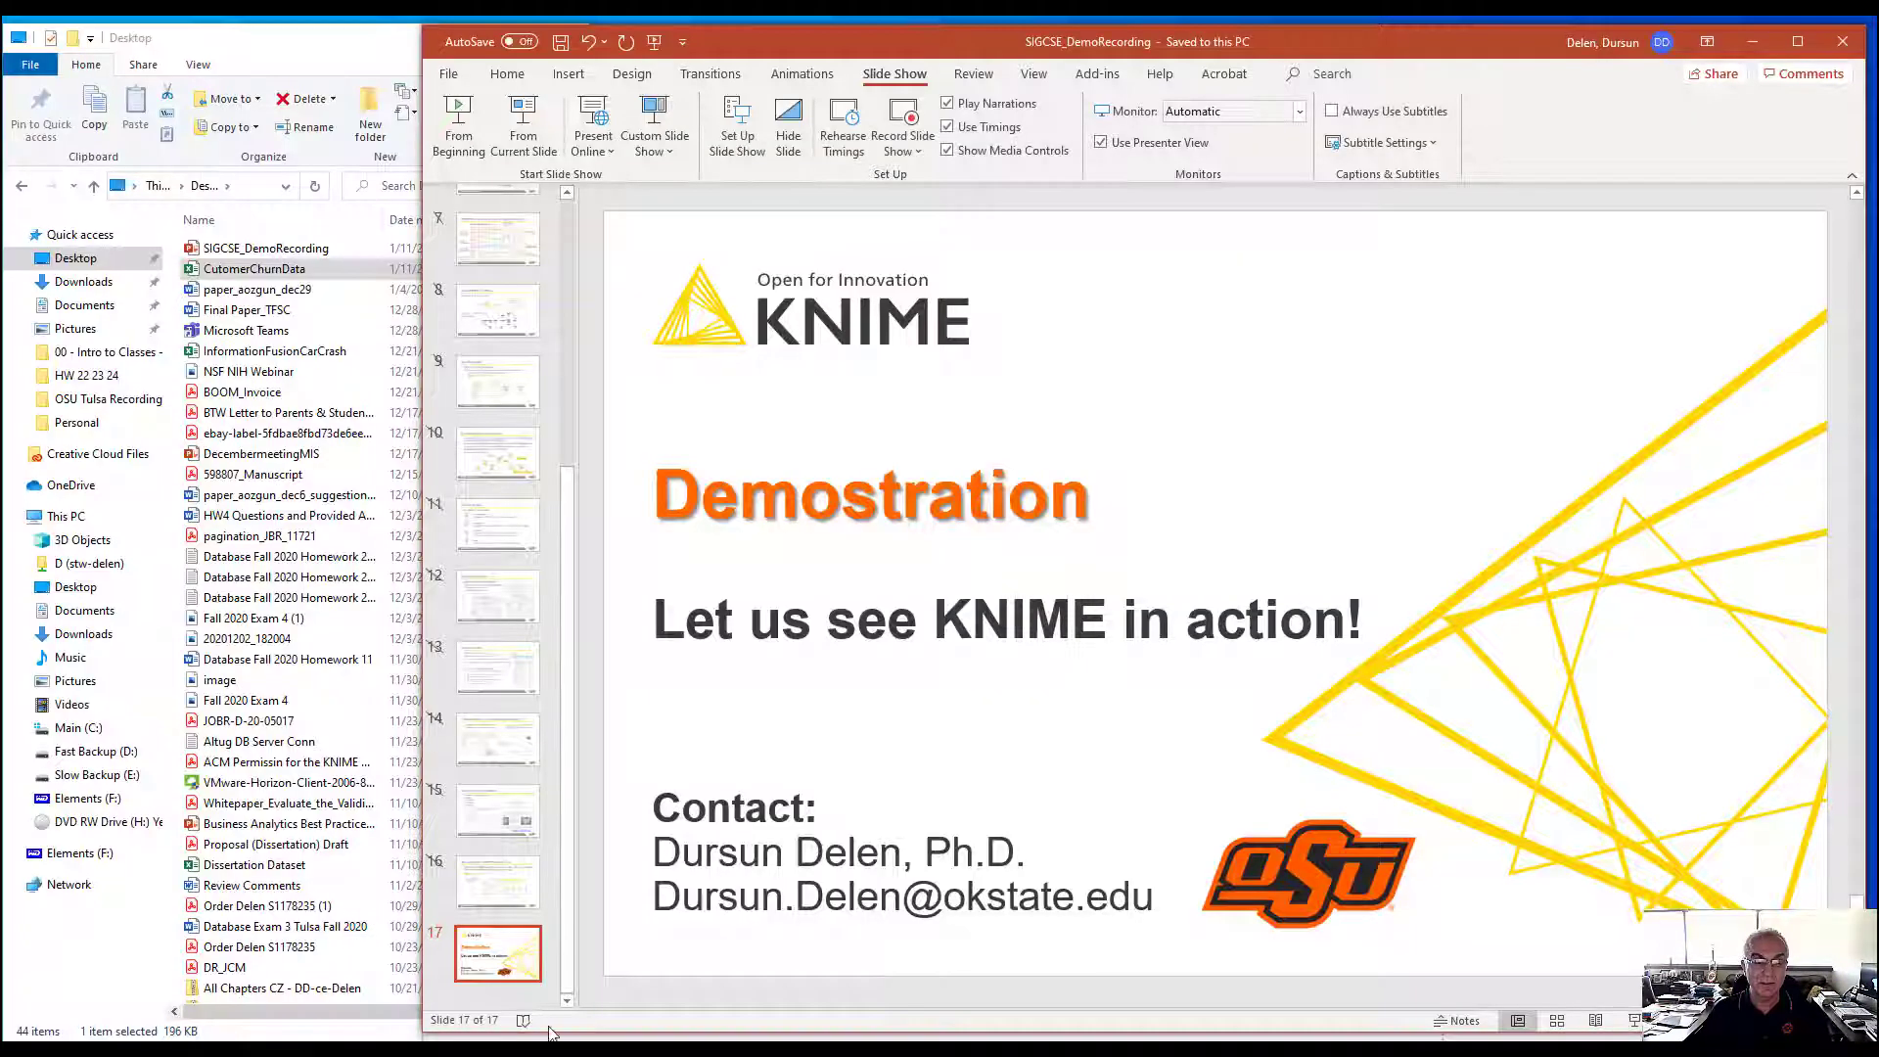
Switch to KNIME Analytics Platform and maximize its window
{"action": "key", "text": "alt+Tab"}
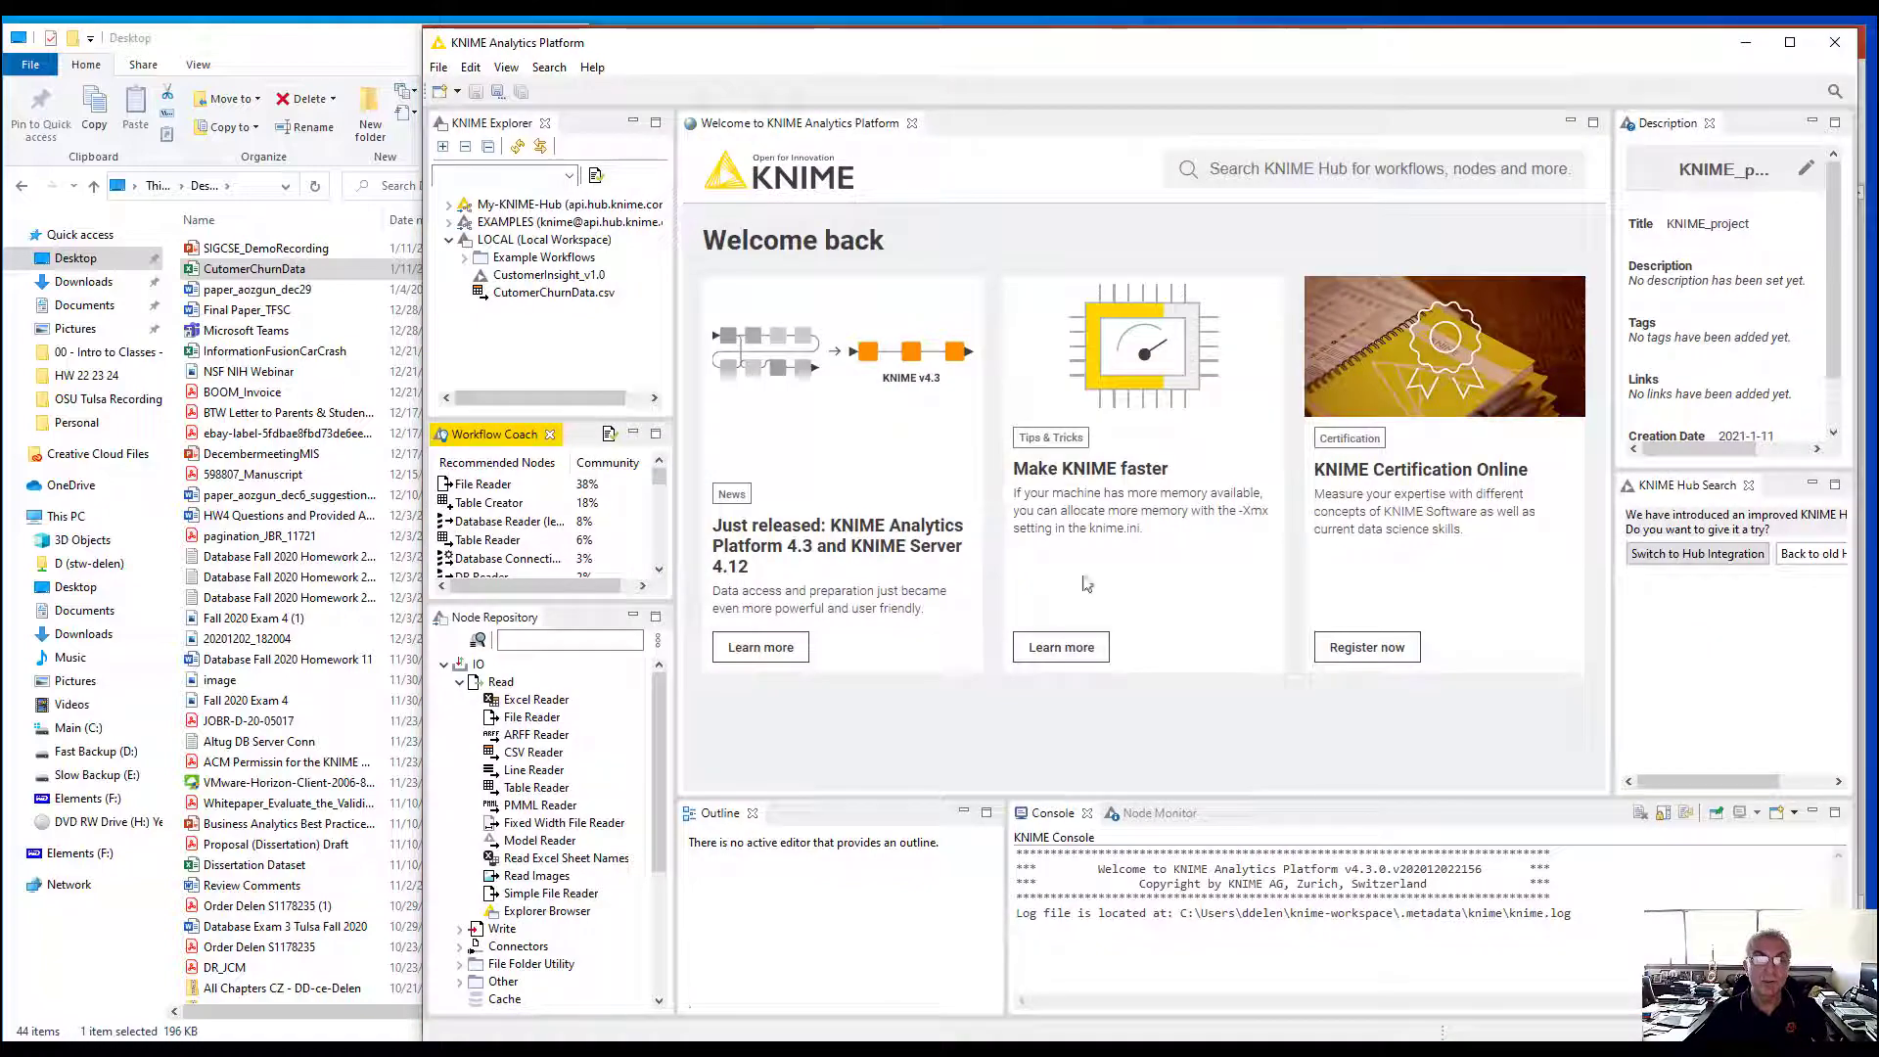
{"action": "left_click", "coordinate": [1791, 46]}
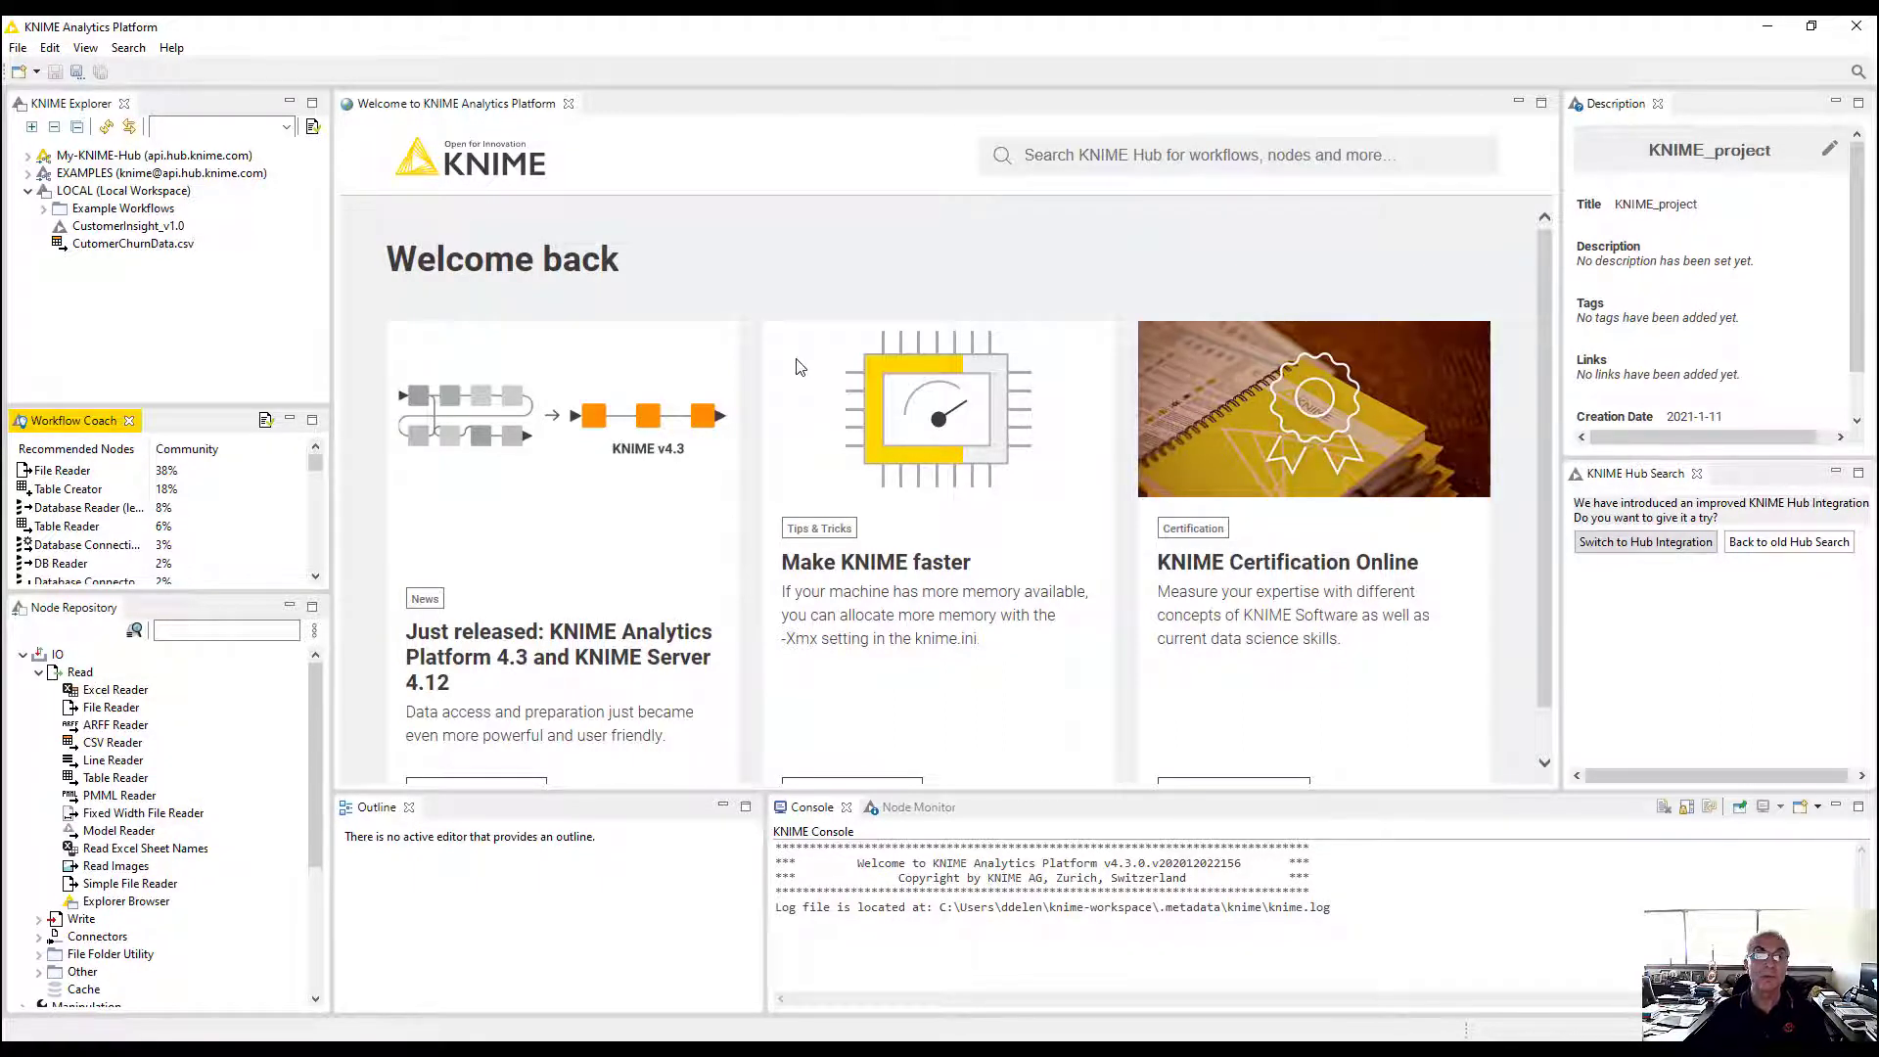
Create a new KNIME workflow named KNIME_project in LOCAL:/ via File > New
{"action": "left_click", "coordinate": [17, 49]}
{"action": "left_click", "coordinate": [17, 49]}
{"action": "left_click", "coordinate": [17, 49]}
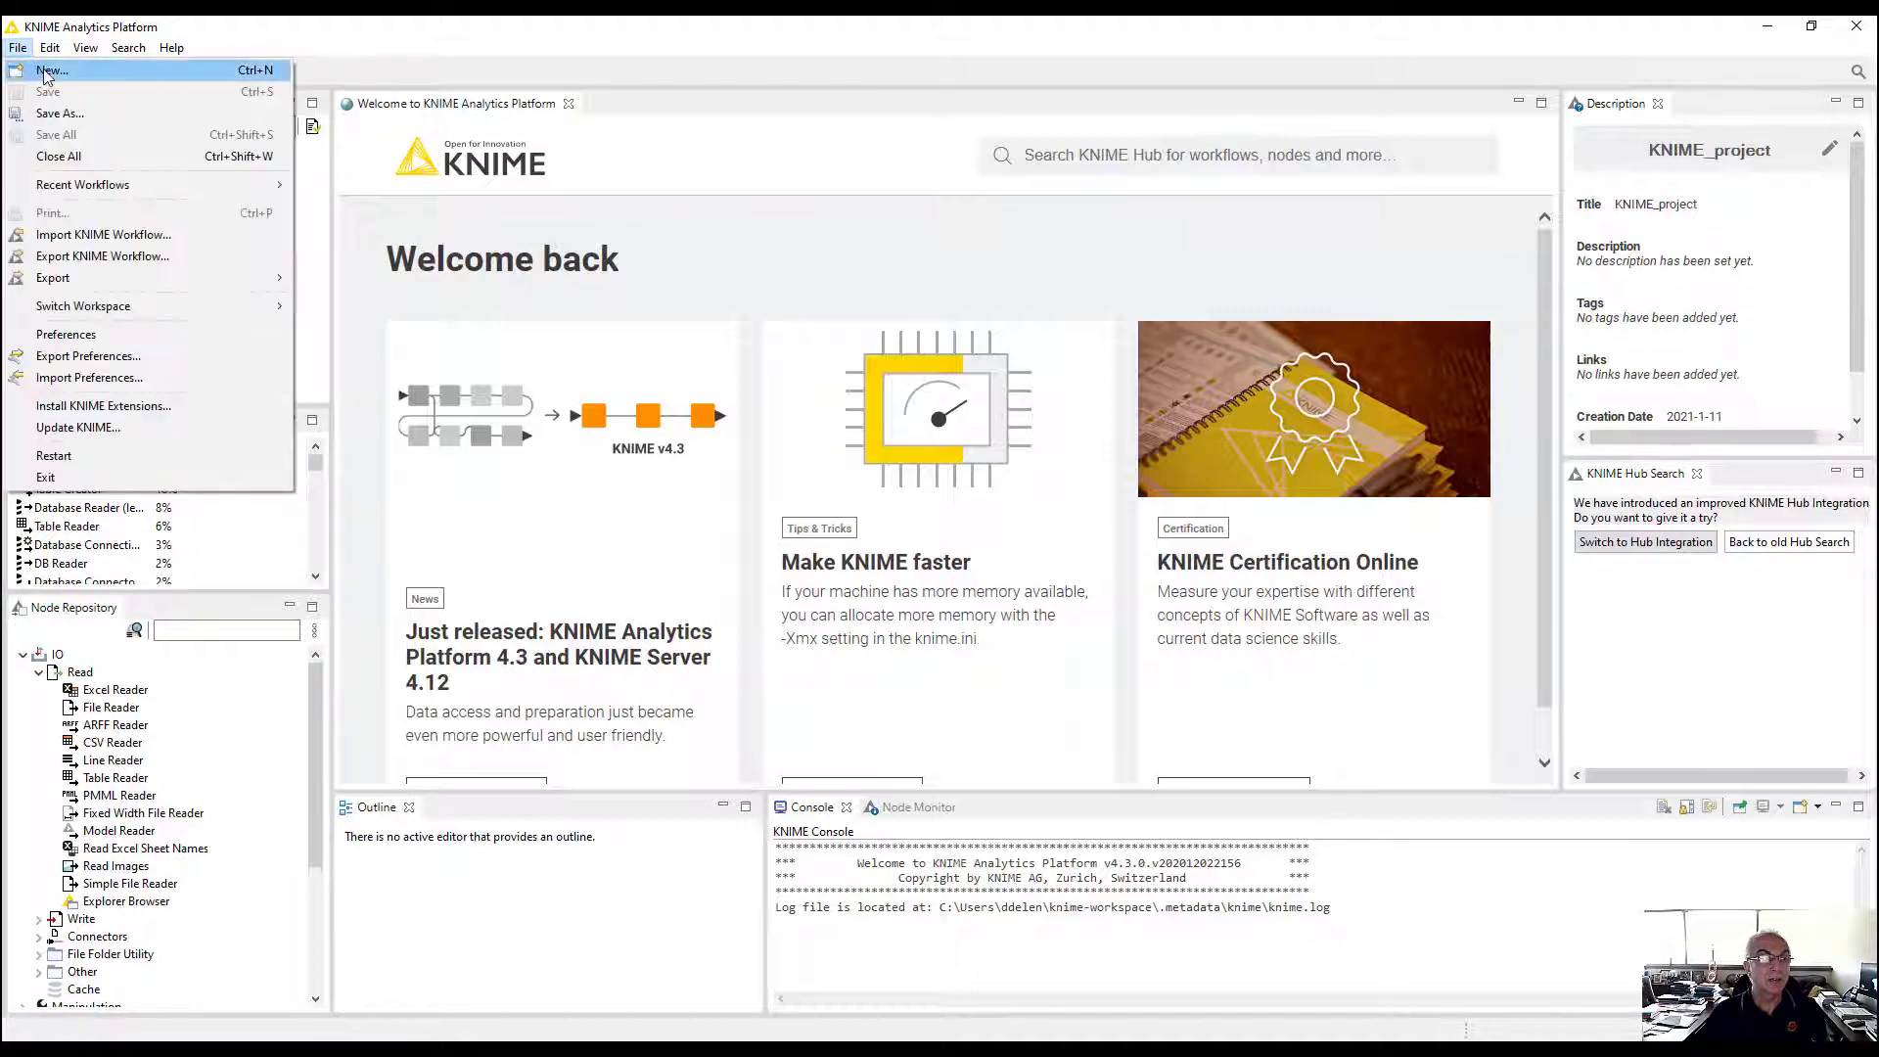
{"action": "left_click", "coordinate": [52, 70]}
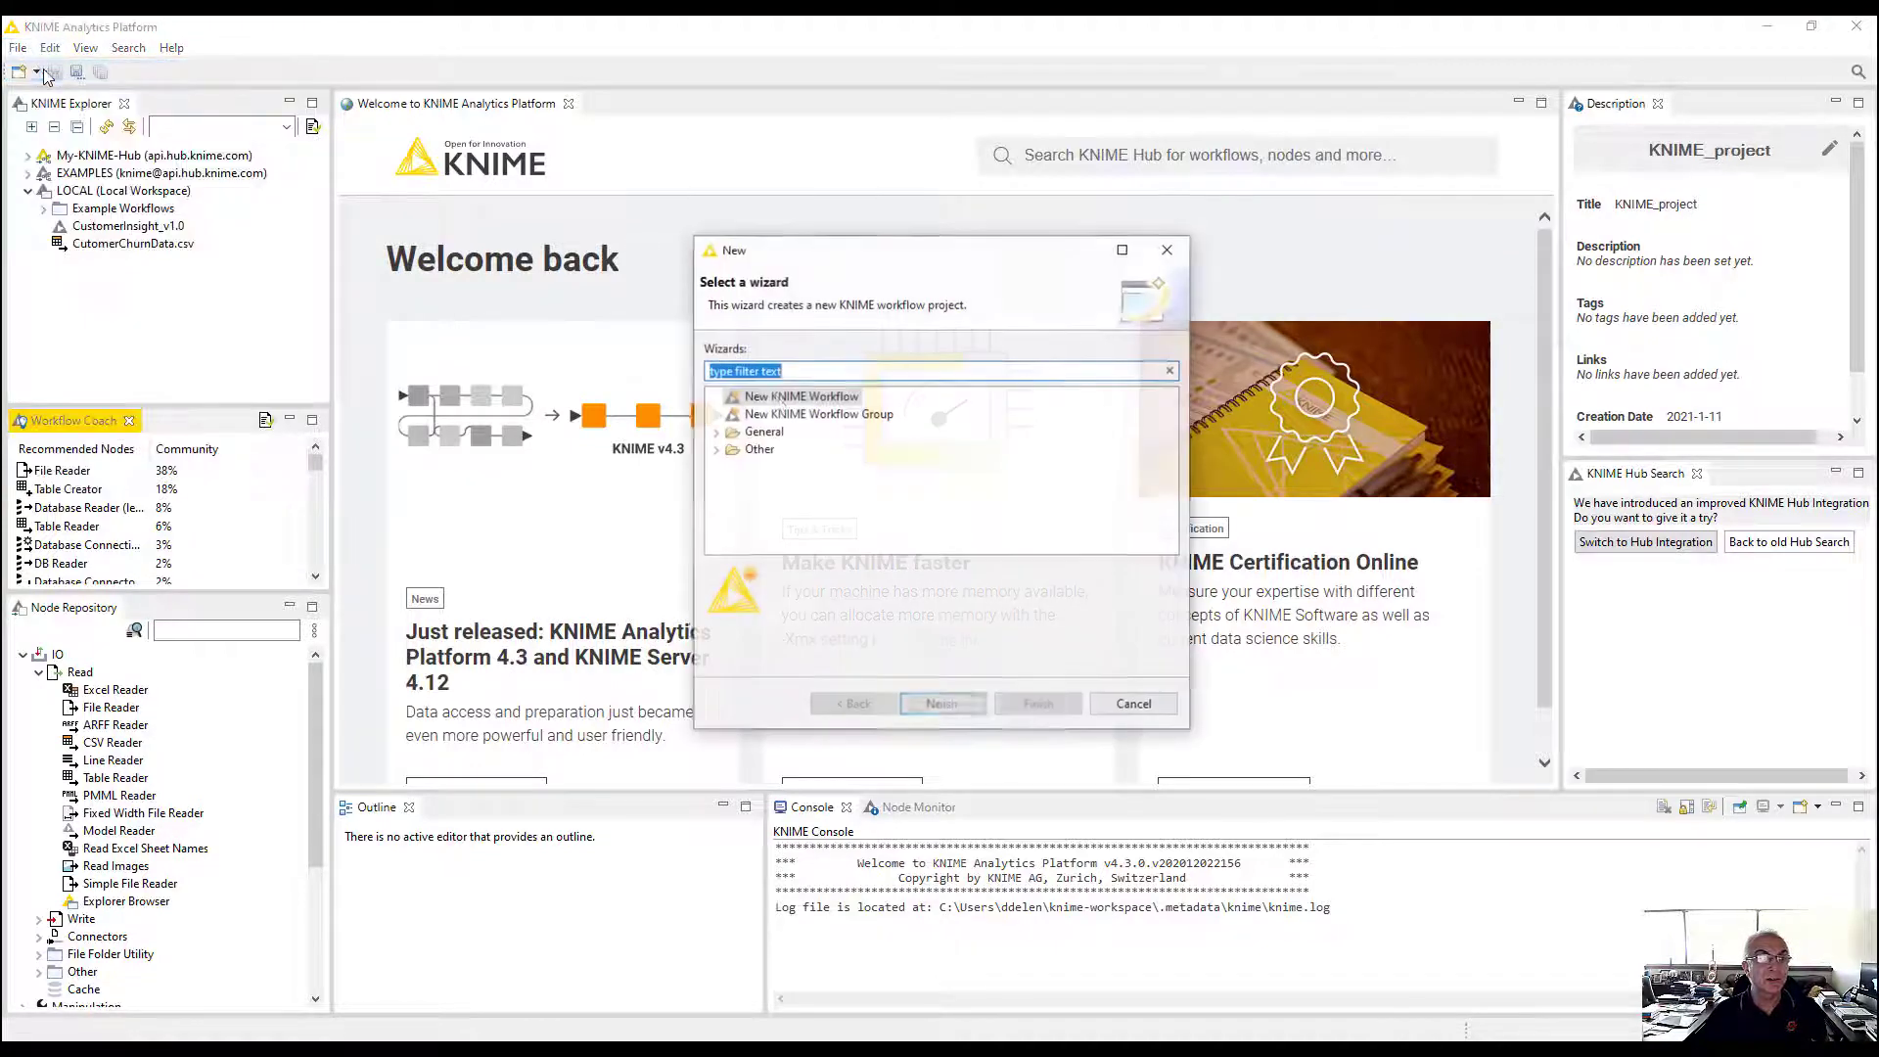
{"action": "left_click", "coordinate": [940, 705]}
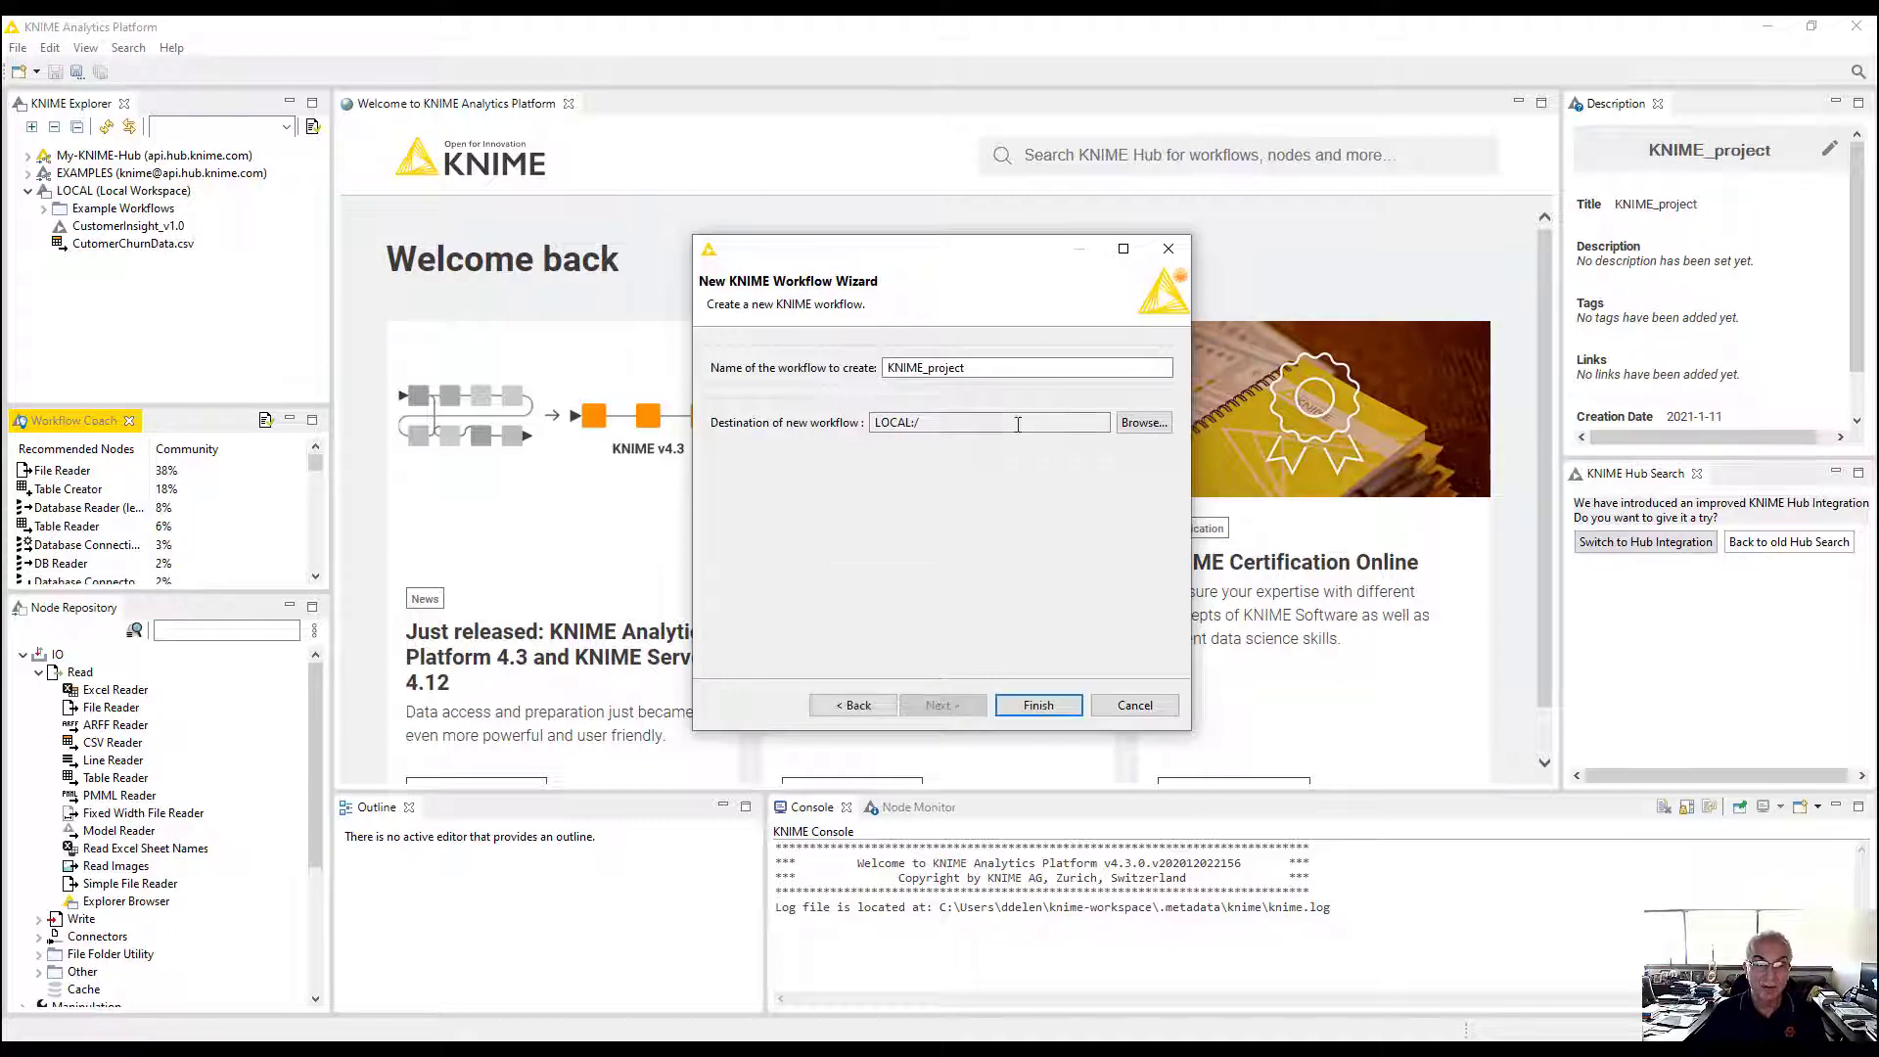
{"action": "left_click", "coordinate": [1027, 718]}
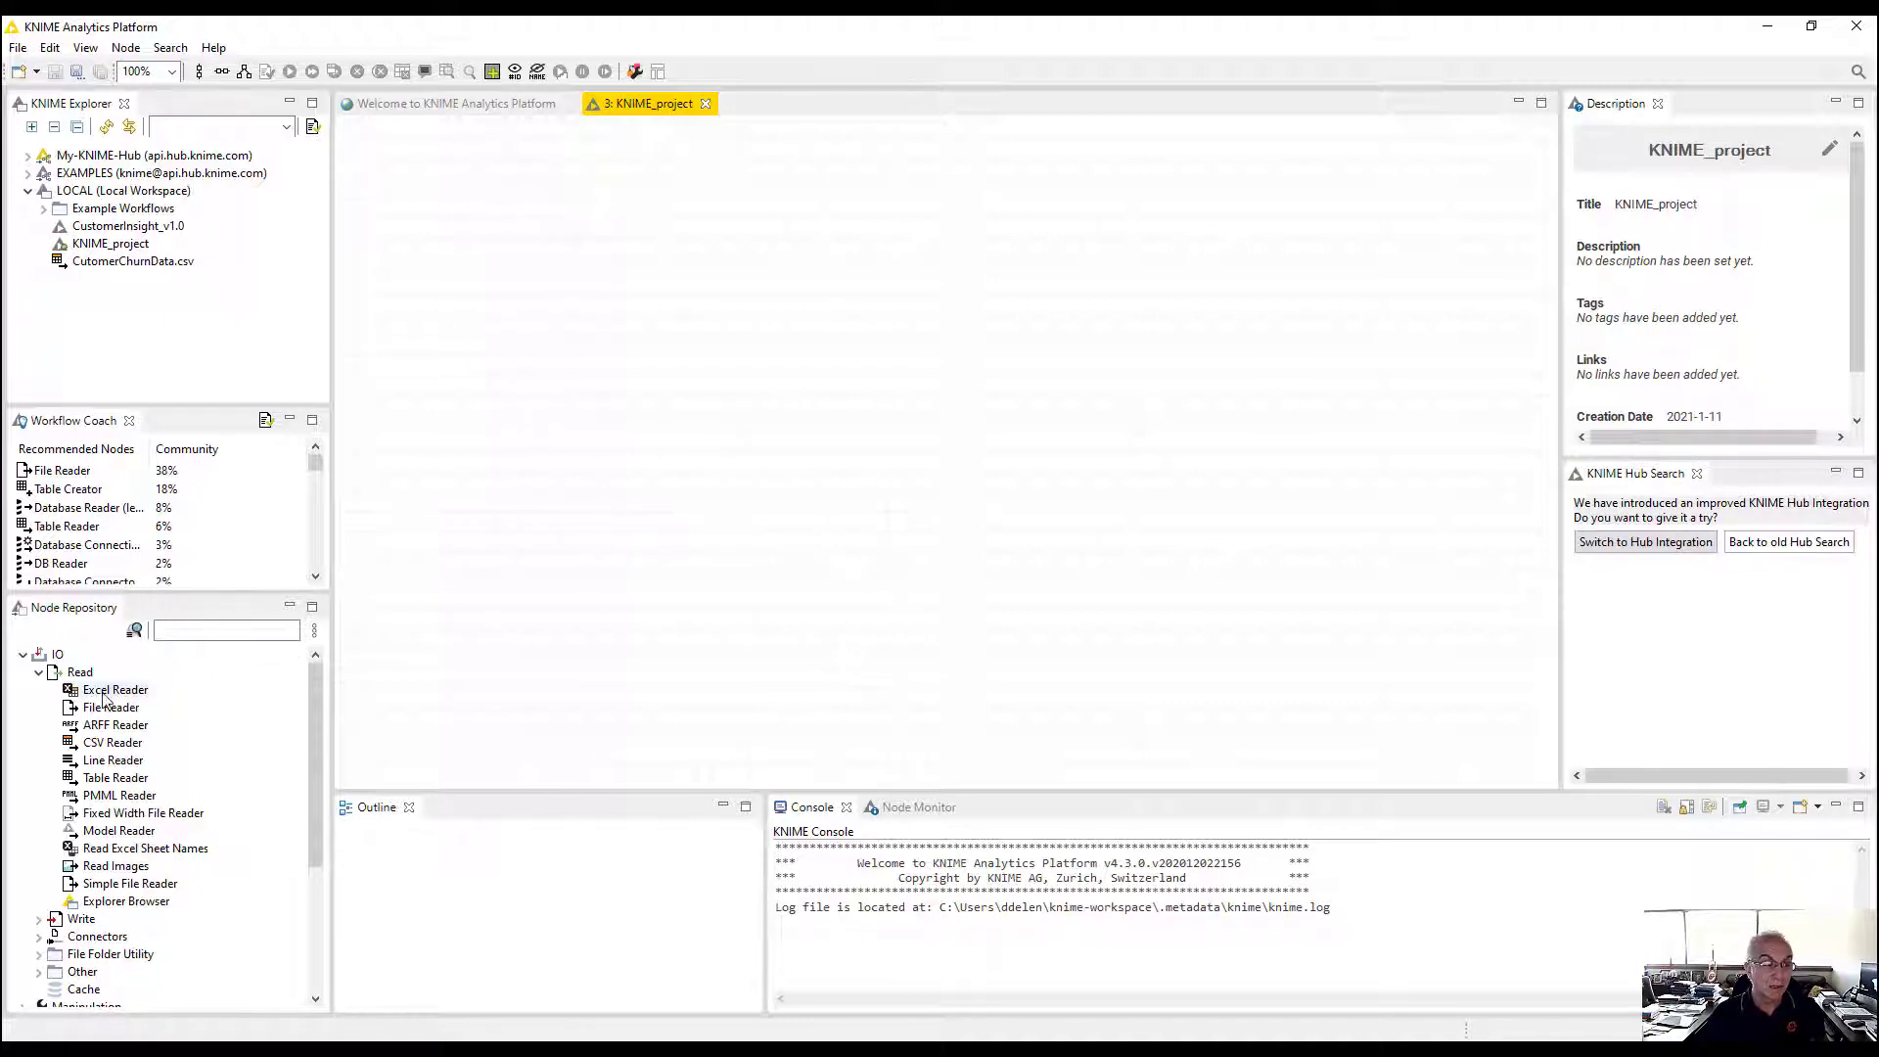
Add an Excel Reader and configure it to read CutomerChurnData.xlsx from the Desktop
{"action": "left_click_drag", "start_coordinate": [119, 691], "coordinate": [537, 388]}
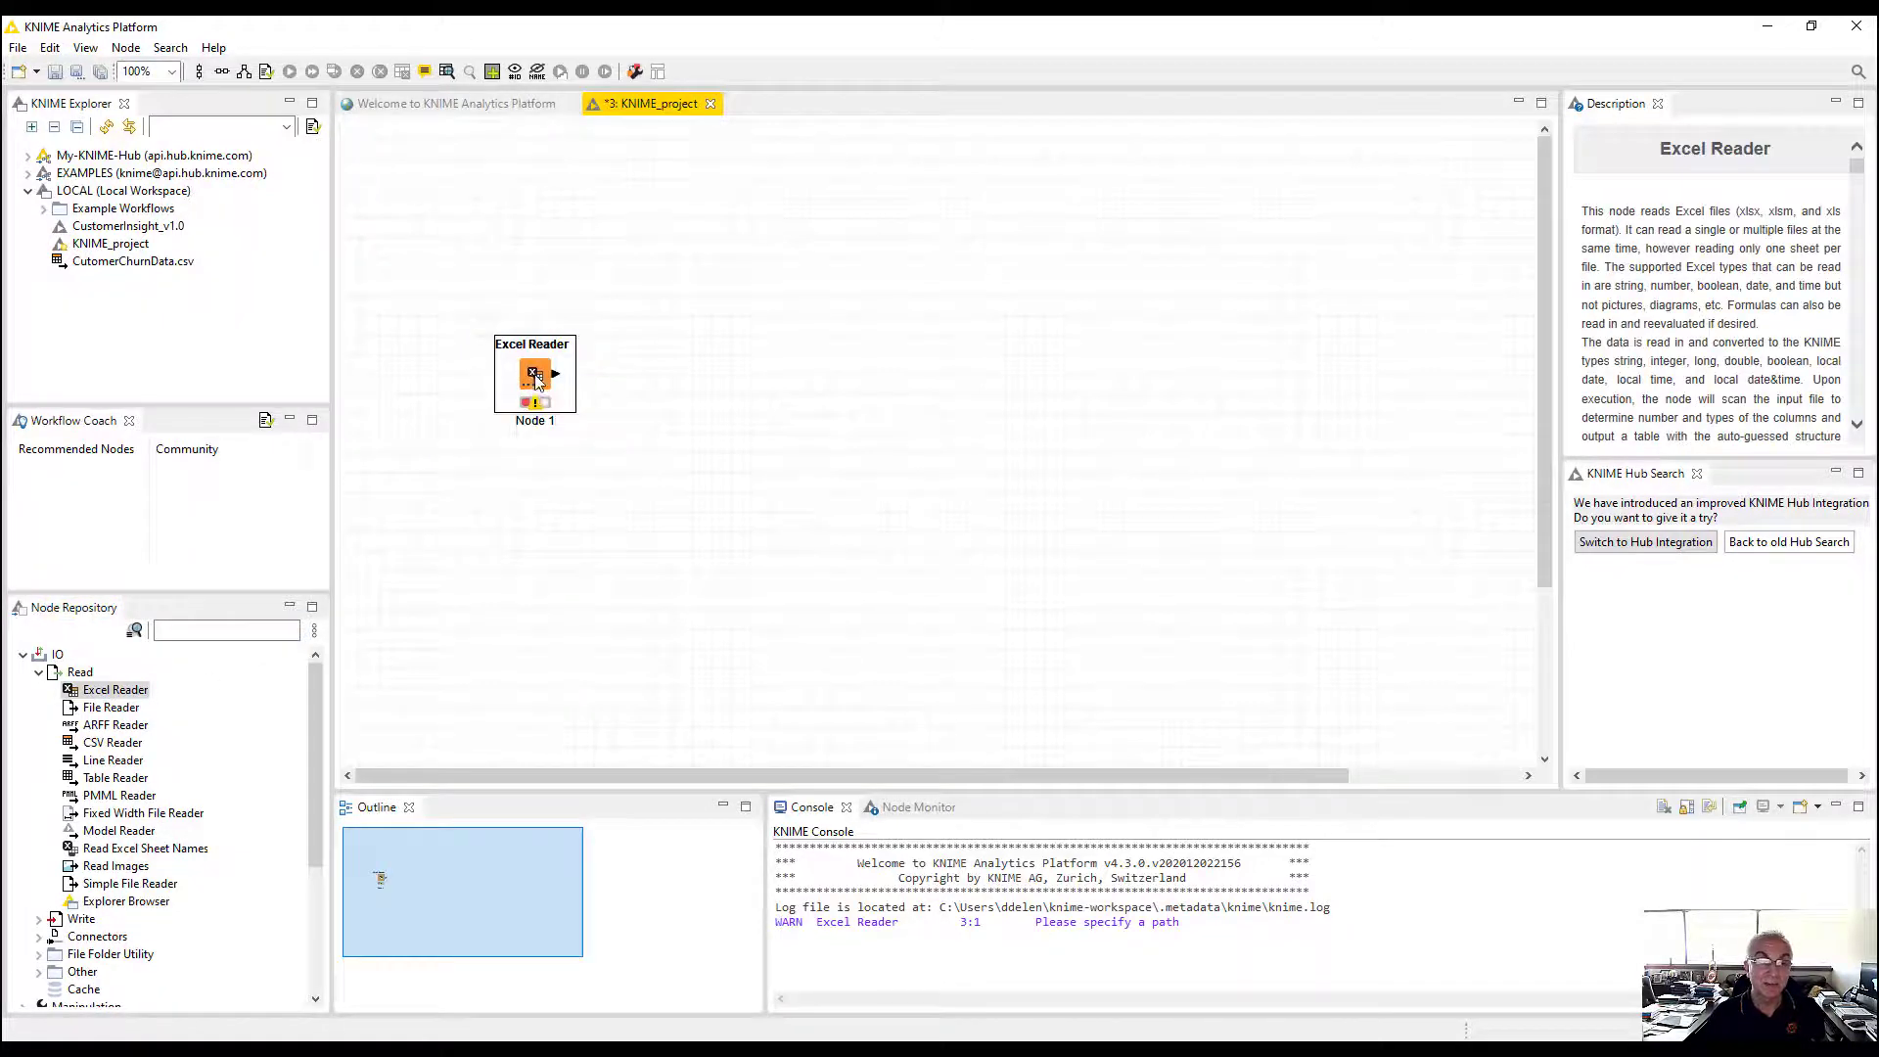
{"action": "left_click_drag", "start_coordinate": [438, 356], "coordinate": [437, 356]}
{"action": "right_click", "coordinate": [437, 356]}
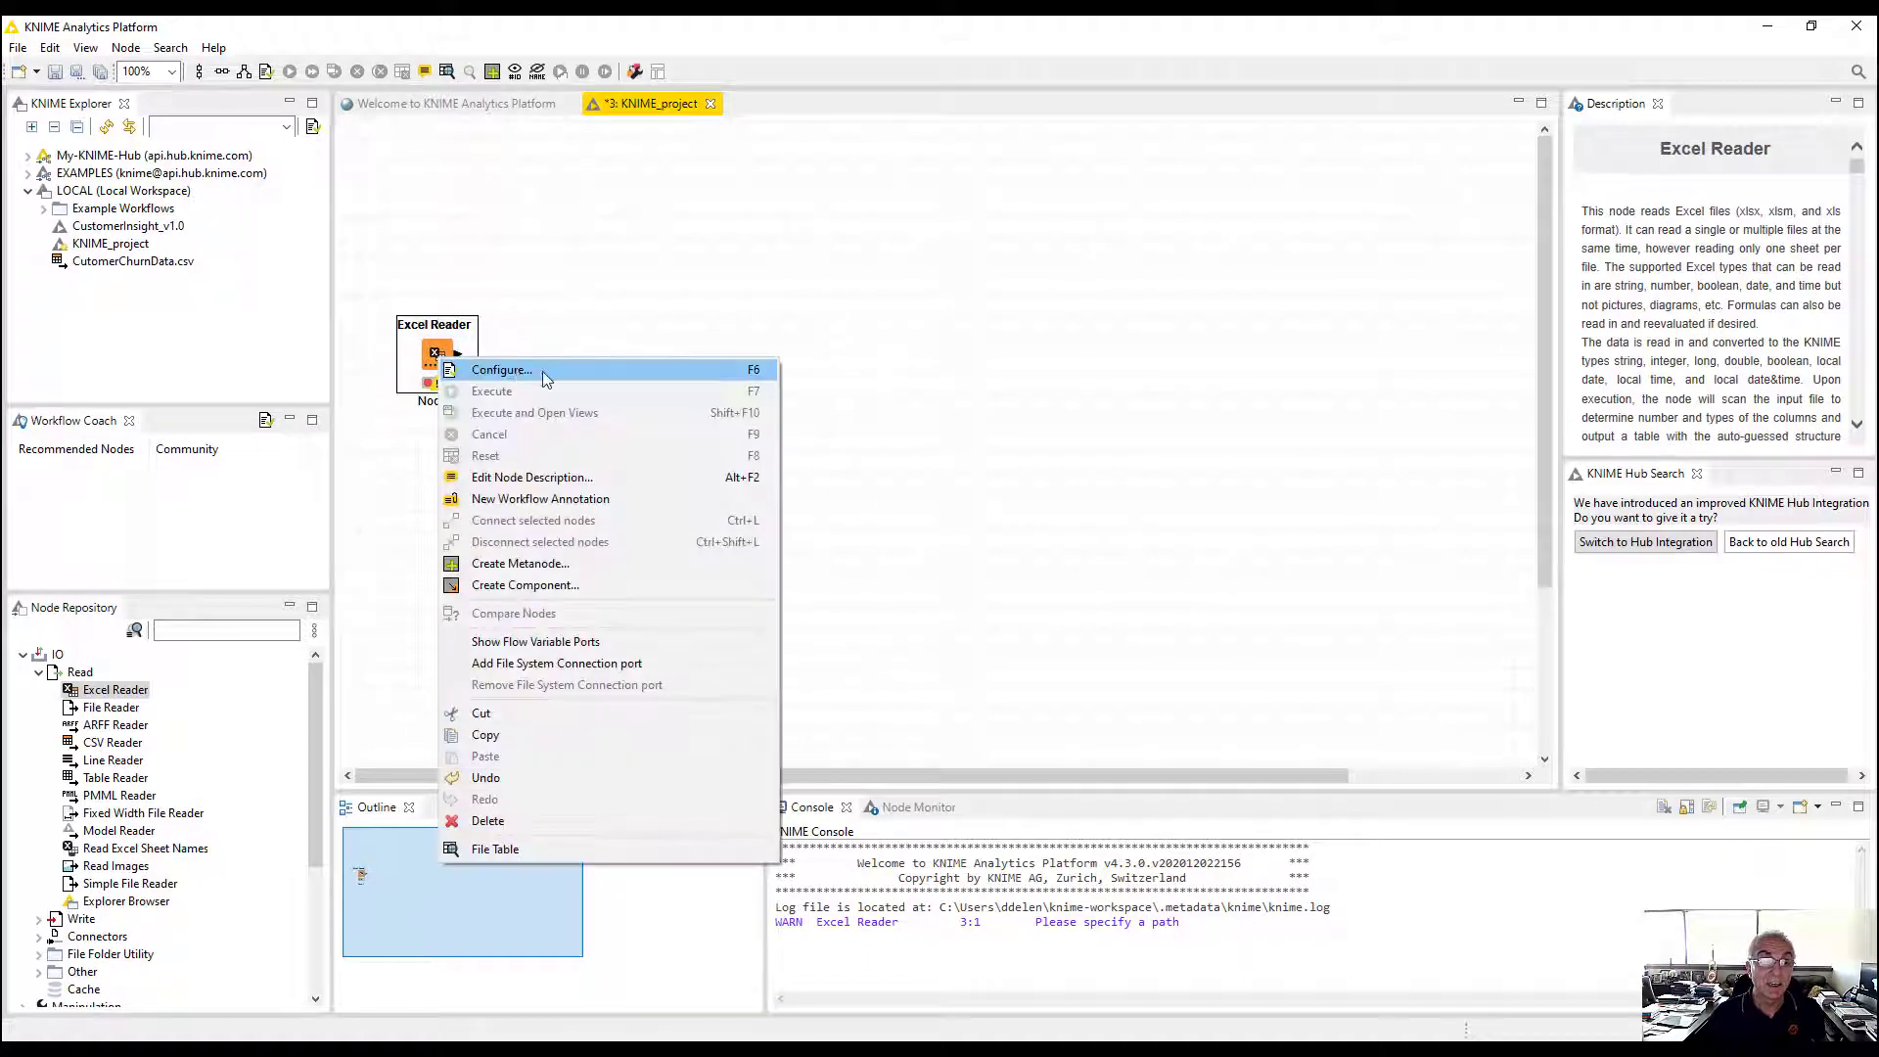
{"action": "left_click", "coordinate": [542, 372]}
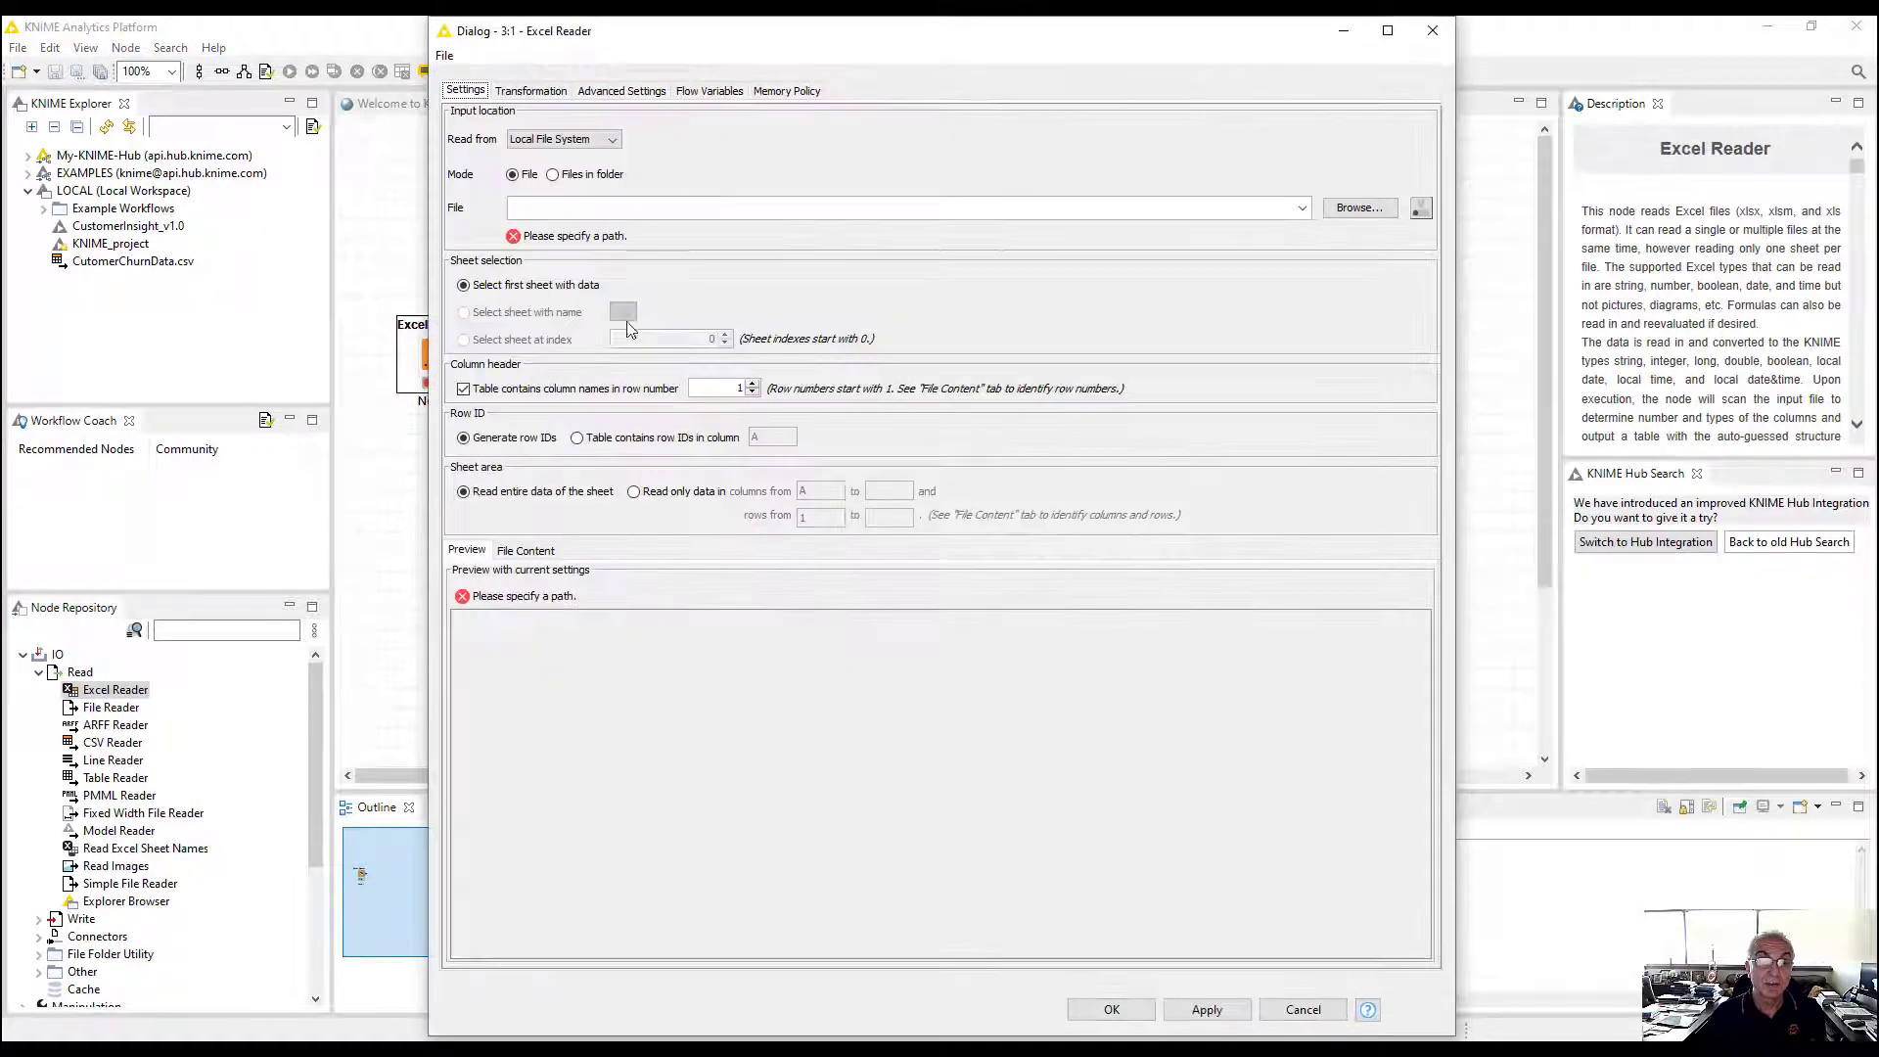
{"action": "left_click", "coordinate": [1359, 207]}
{"action": "left_click", "coordinate": [719, 184]}
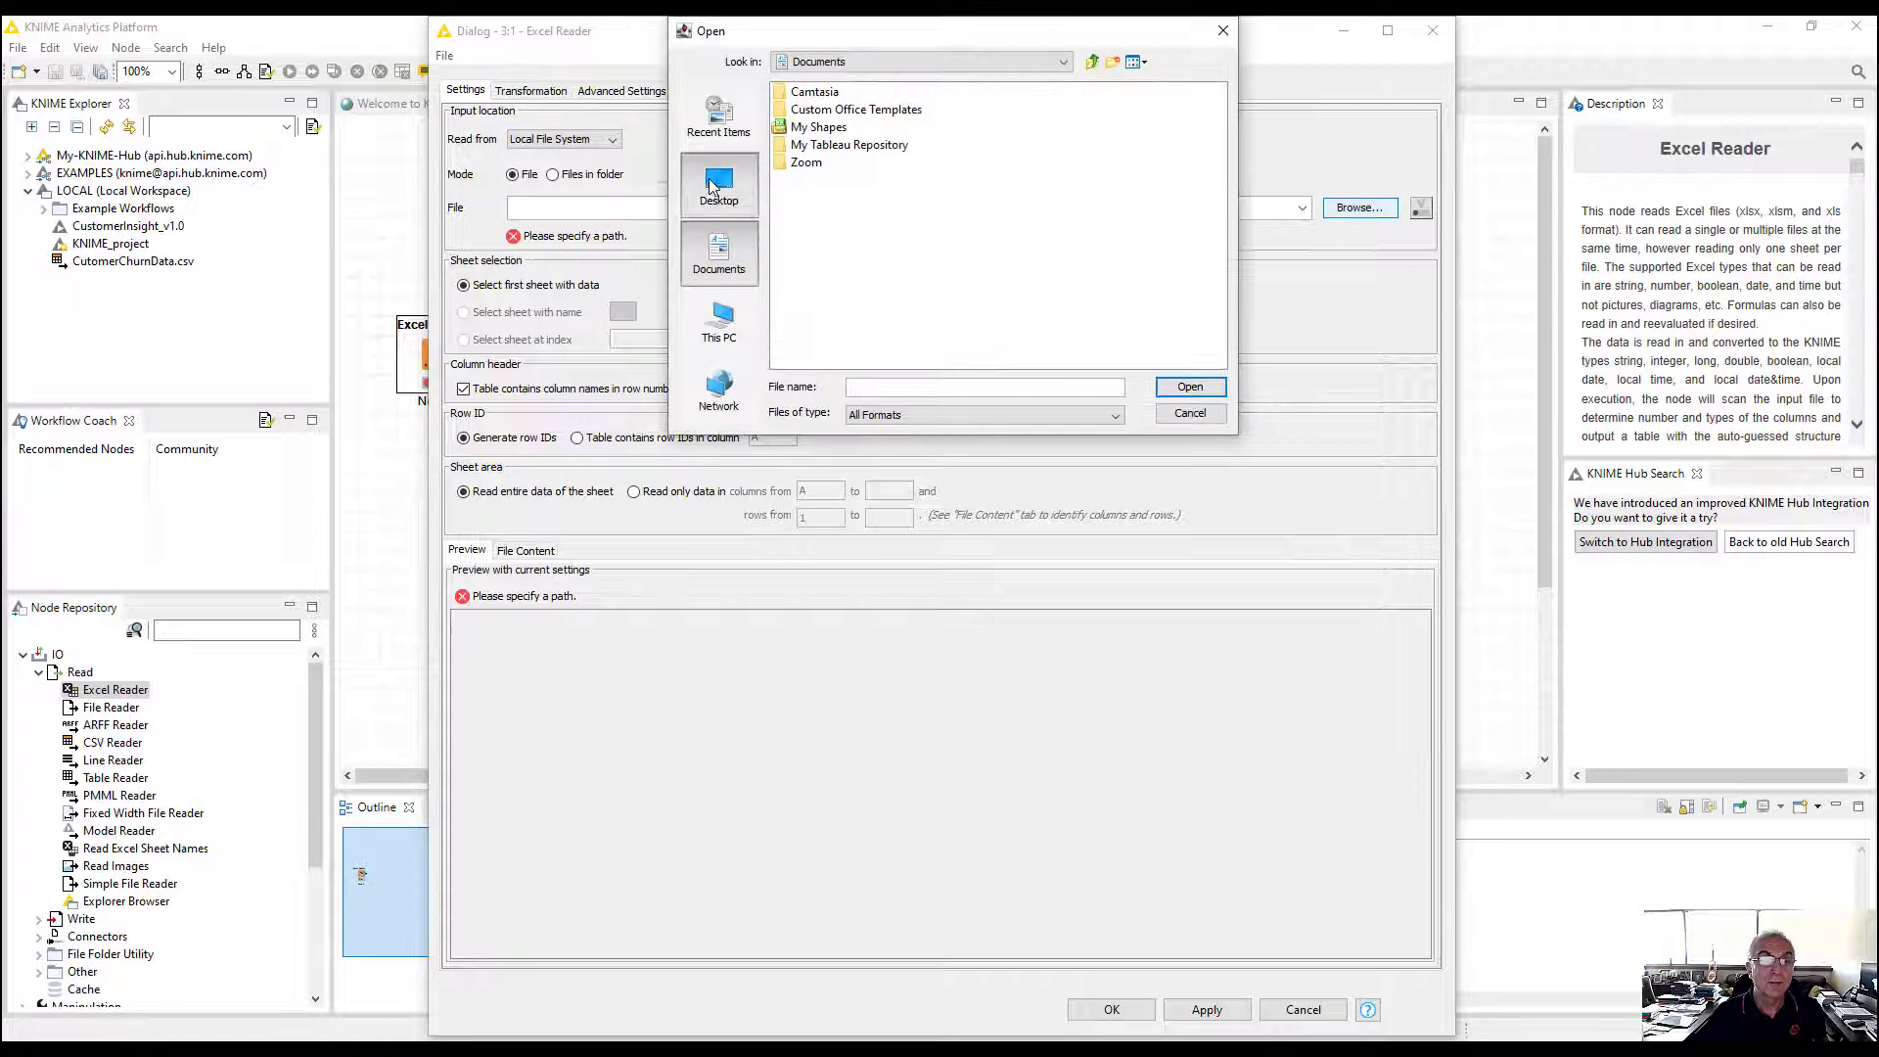
{"action": "left_click", "coordinate": [873, 250]}
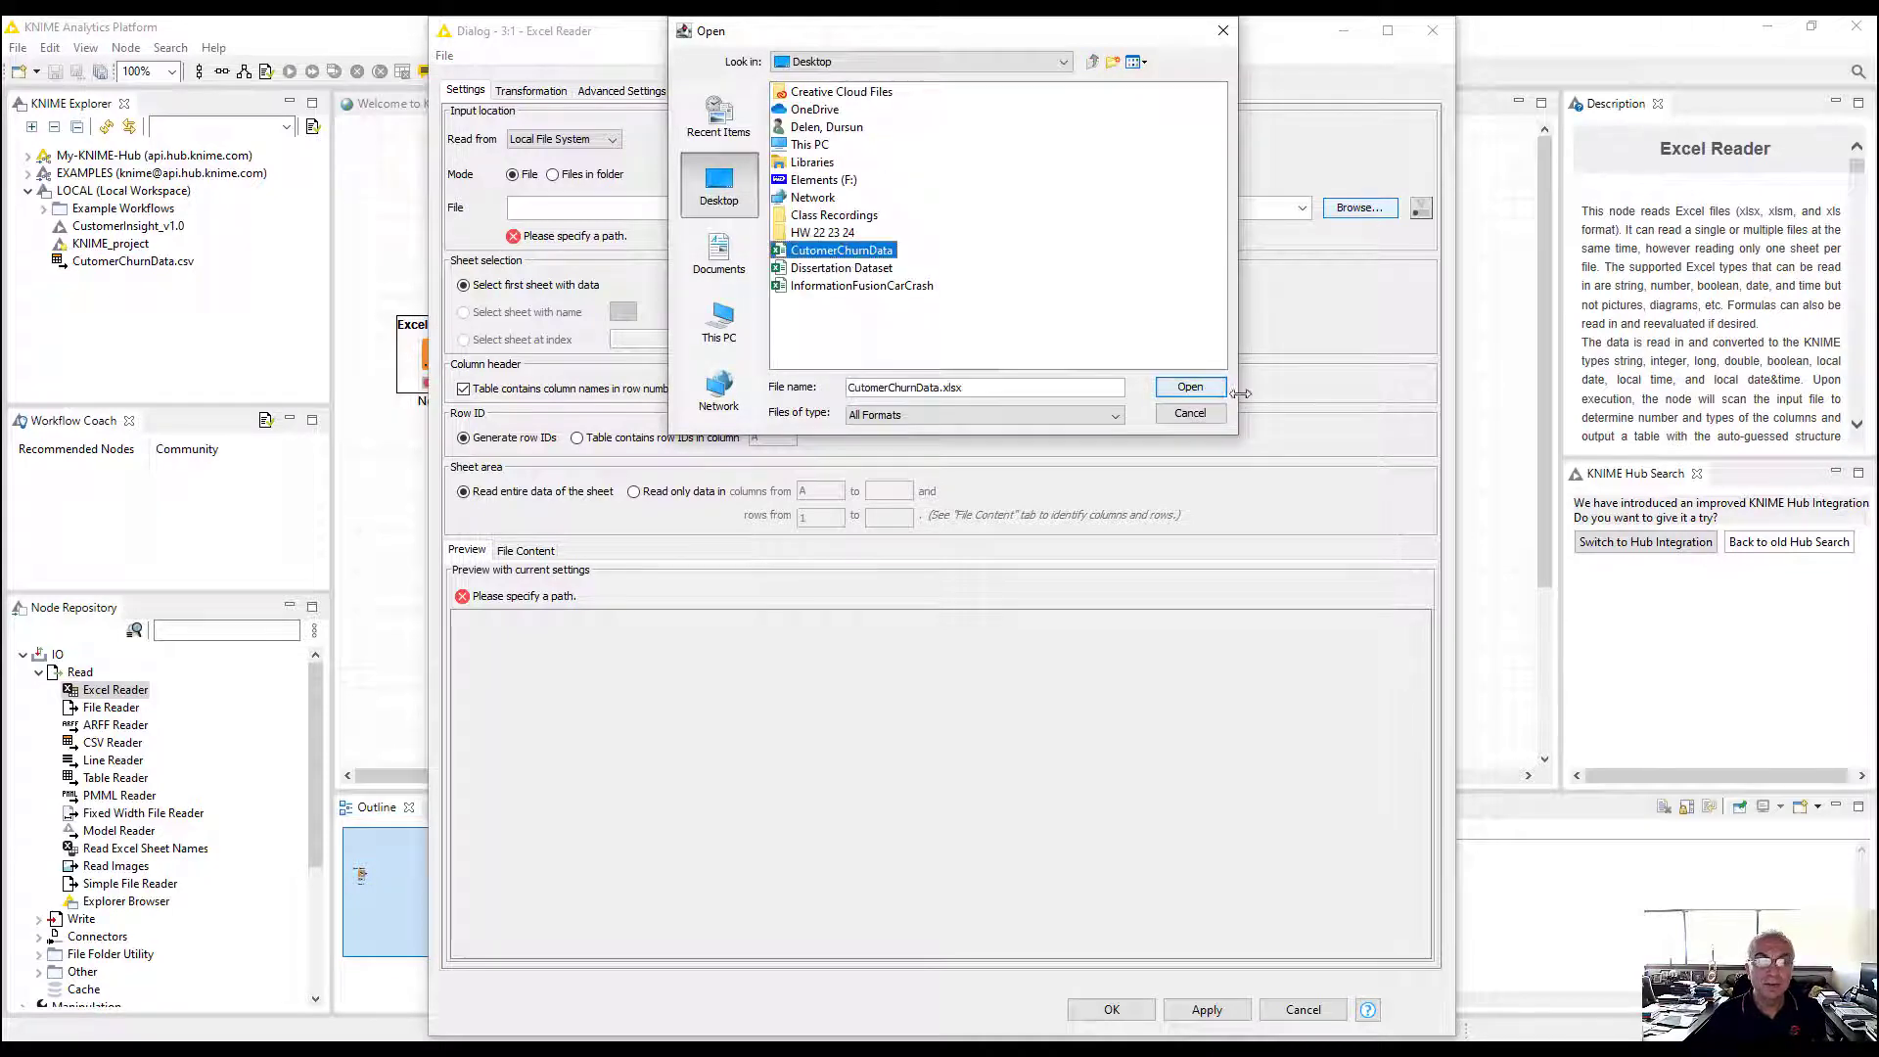
{"action": "left_click", "coordinate": [1191, 388]}
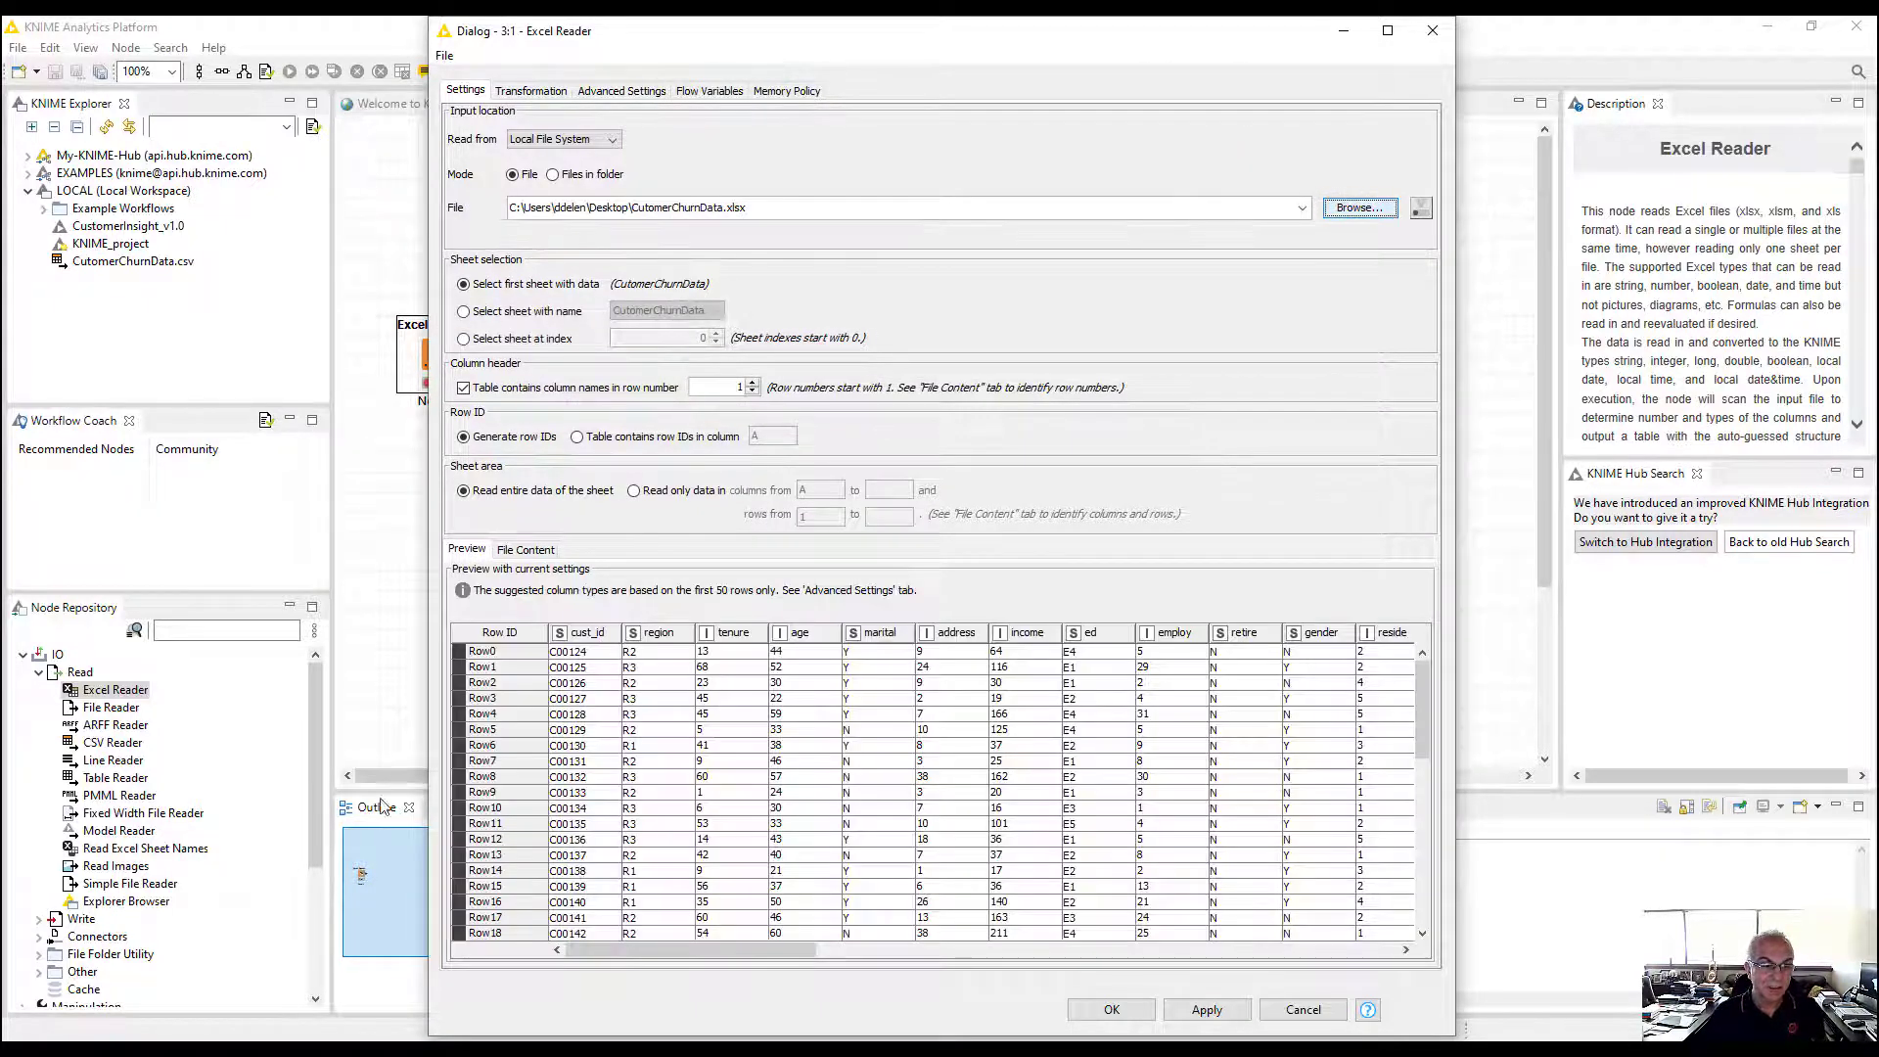
{"action": "left_click_drag", "start_coordinate": [701, 935], "coordinate": [1196, 955]}
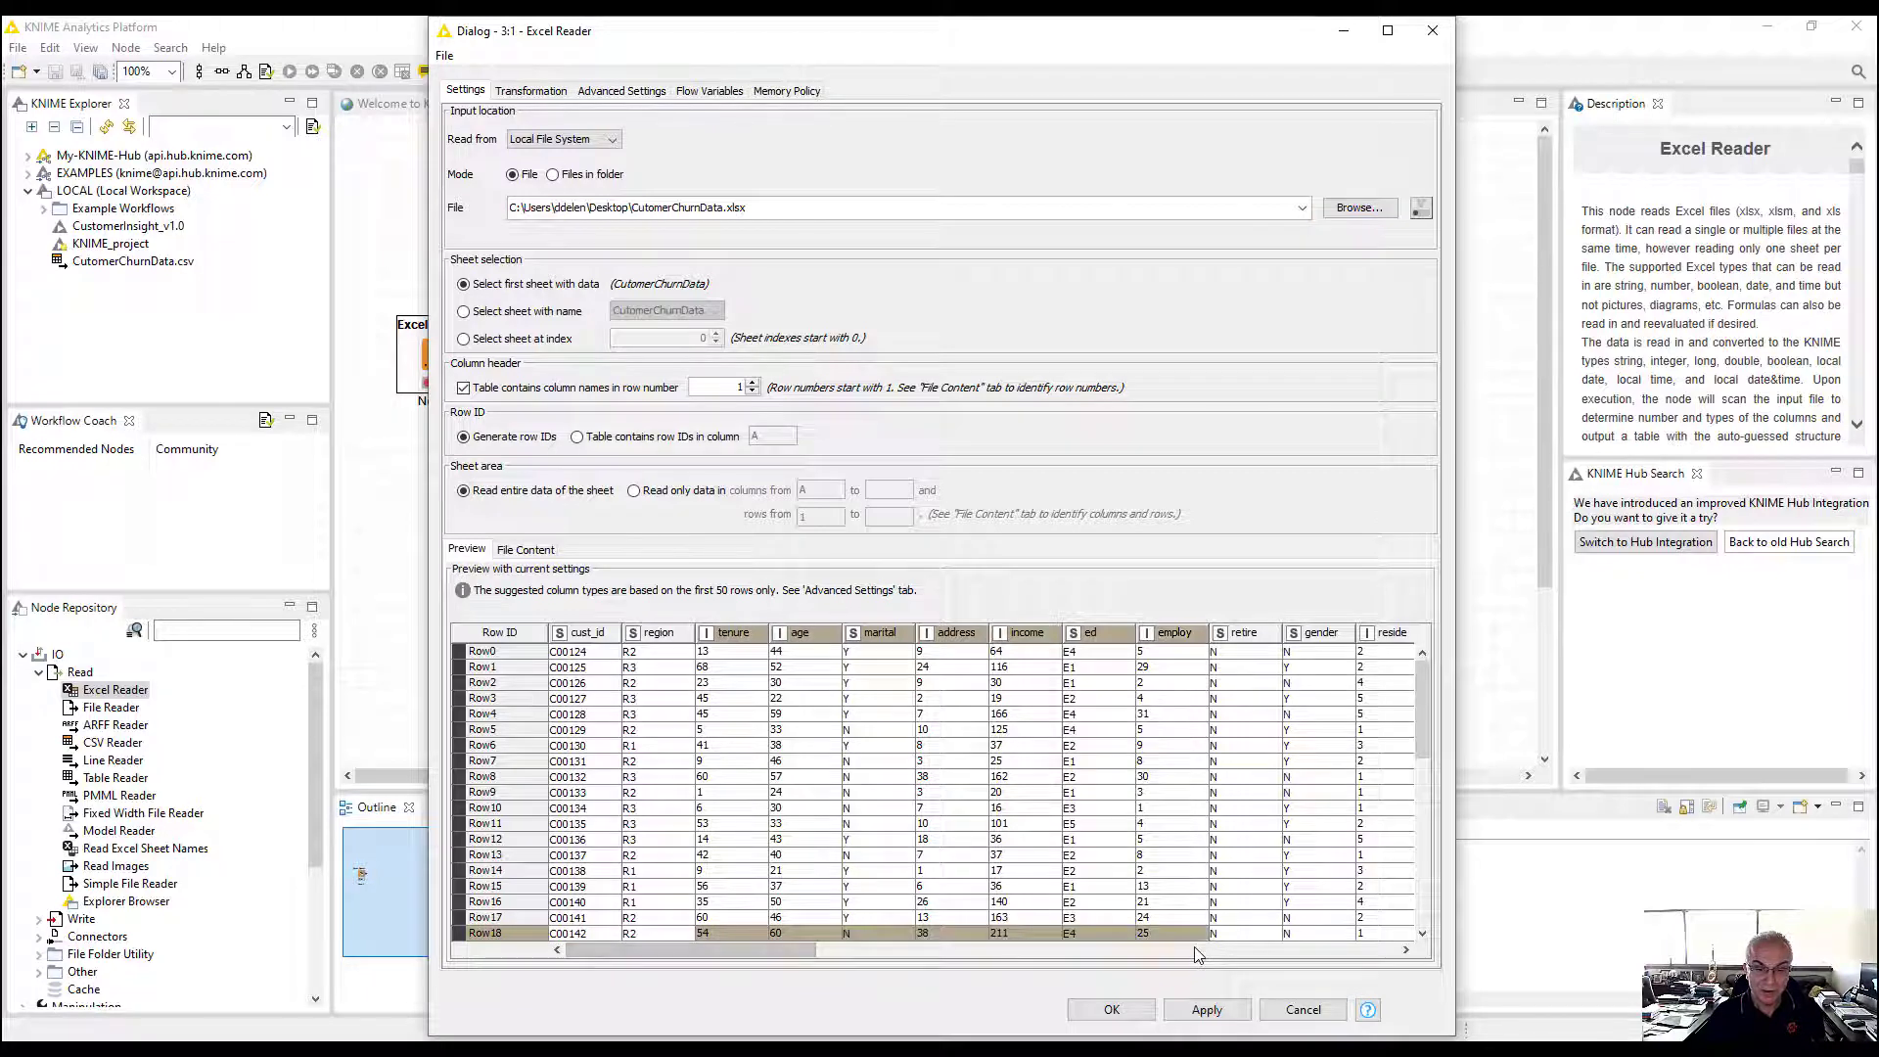
{"action": "left_click", "coordinate": [1102, 1011]}
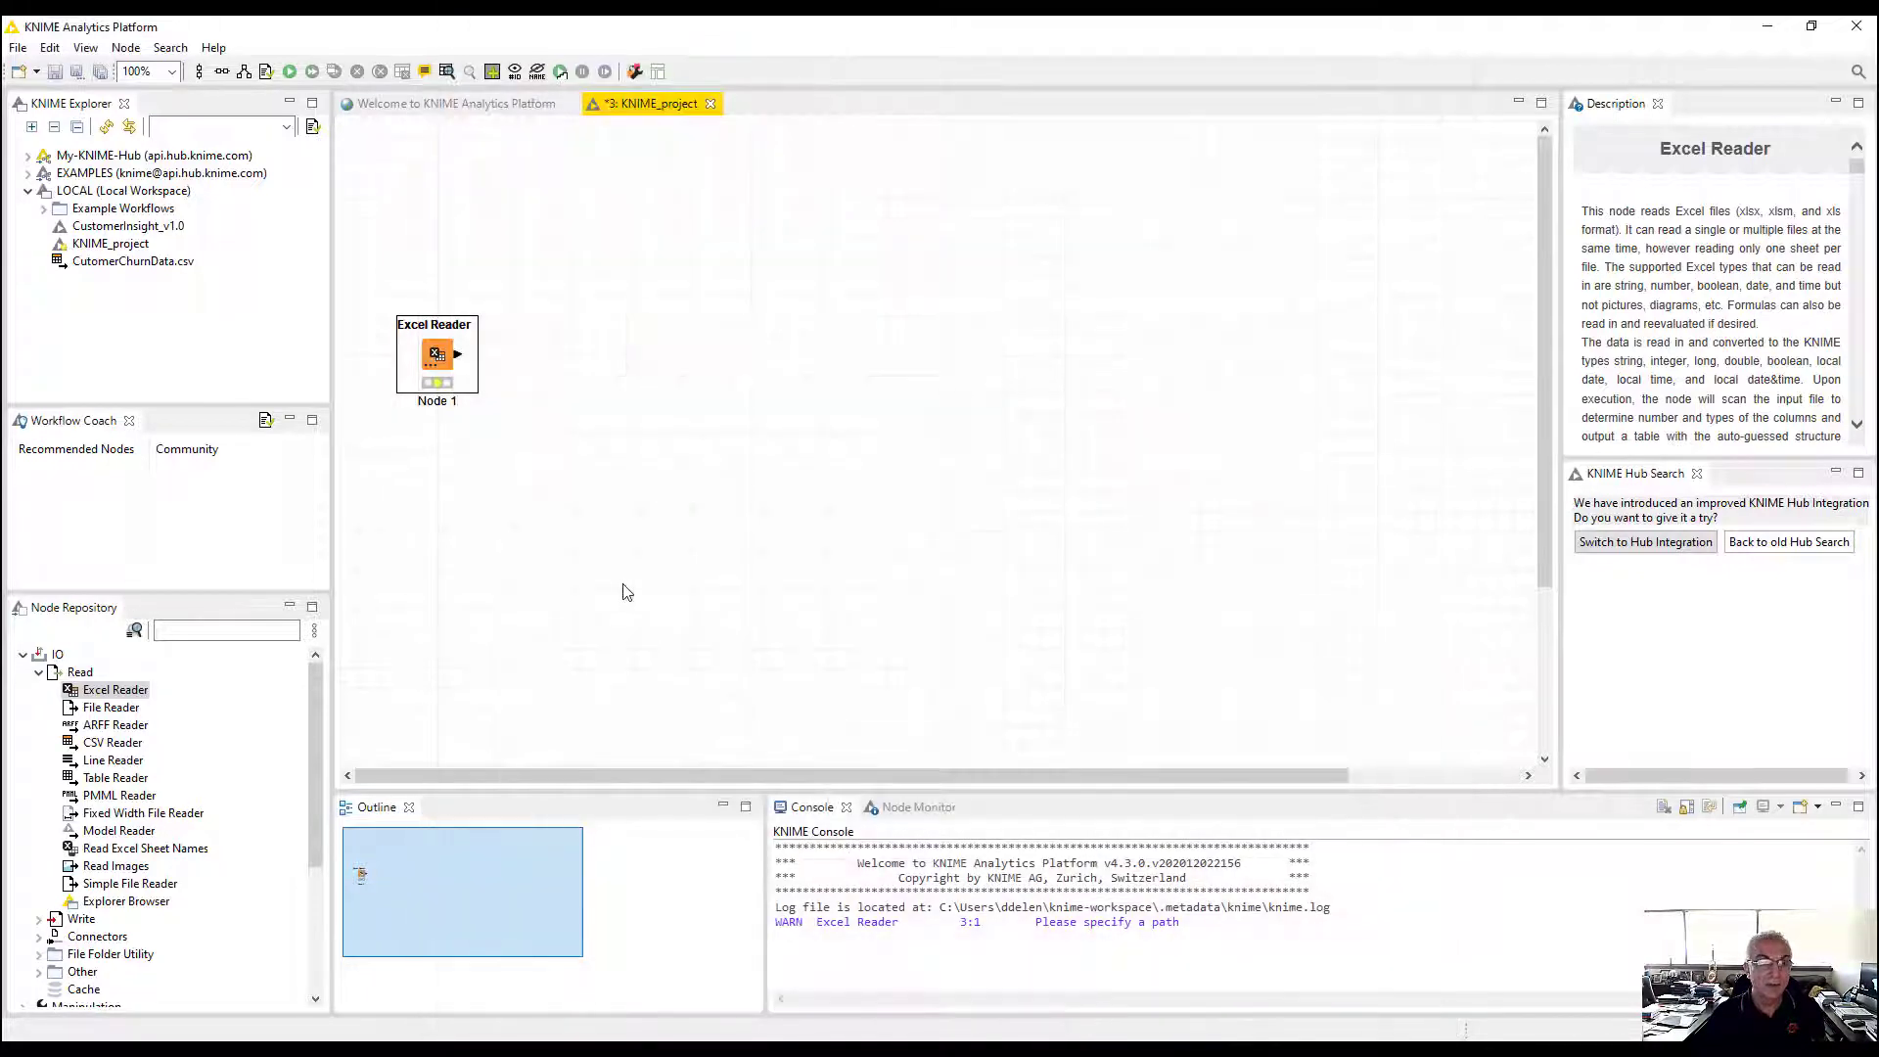
Execute the Excel Reader and inspect its 1000-row, 39-column output table
{"action": "right_click", "coordinate": [425, 357]}
{"action": "left_click", "coordinate": [452, 390]}
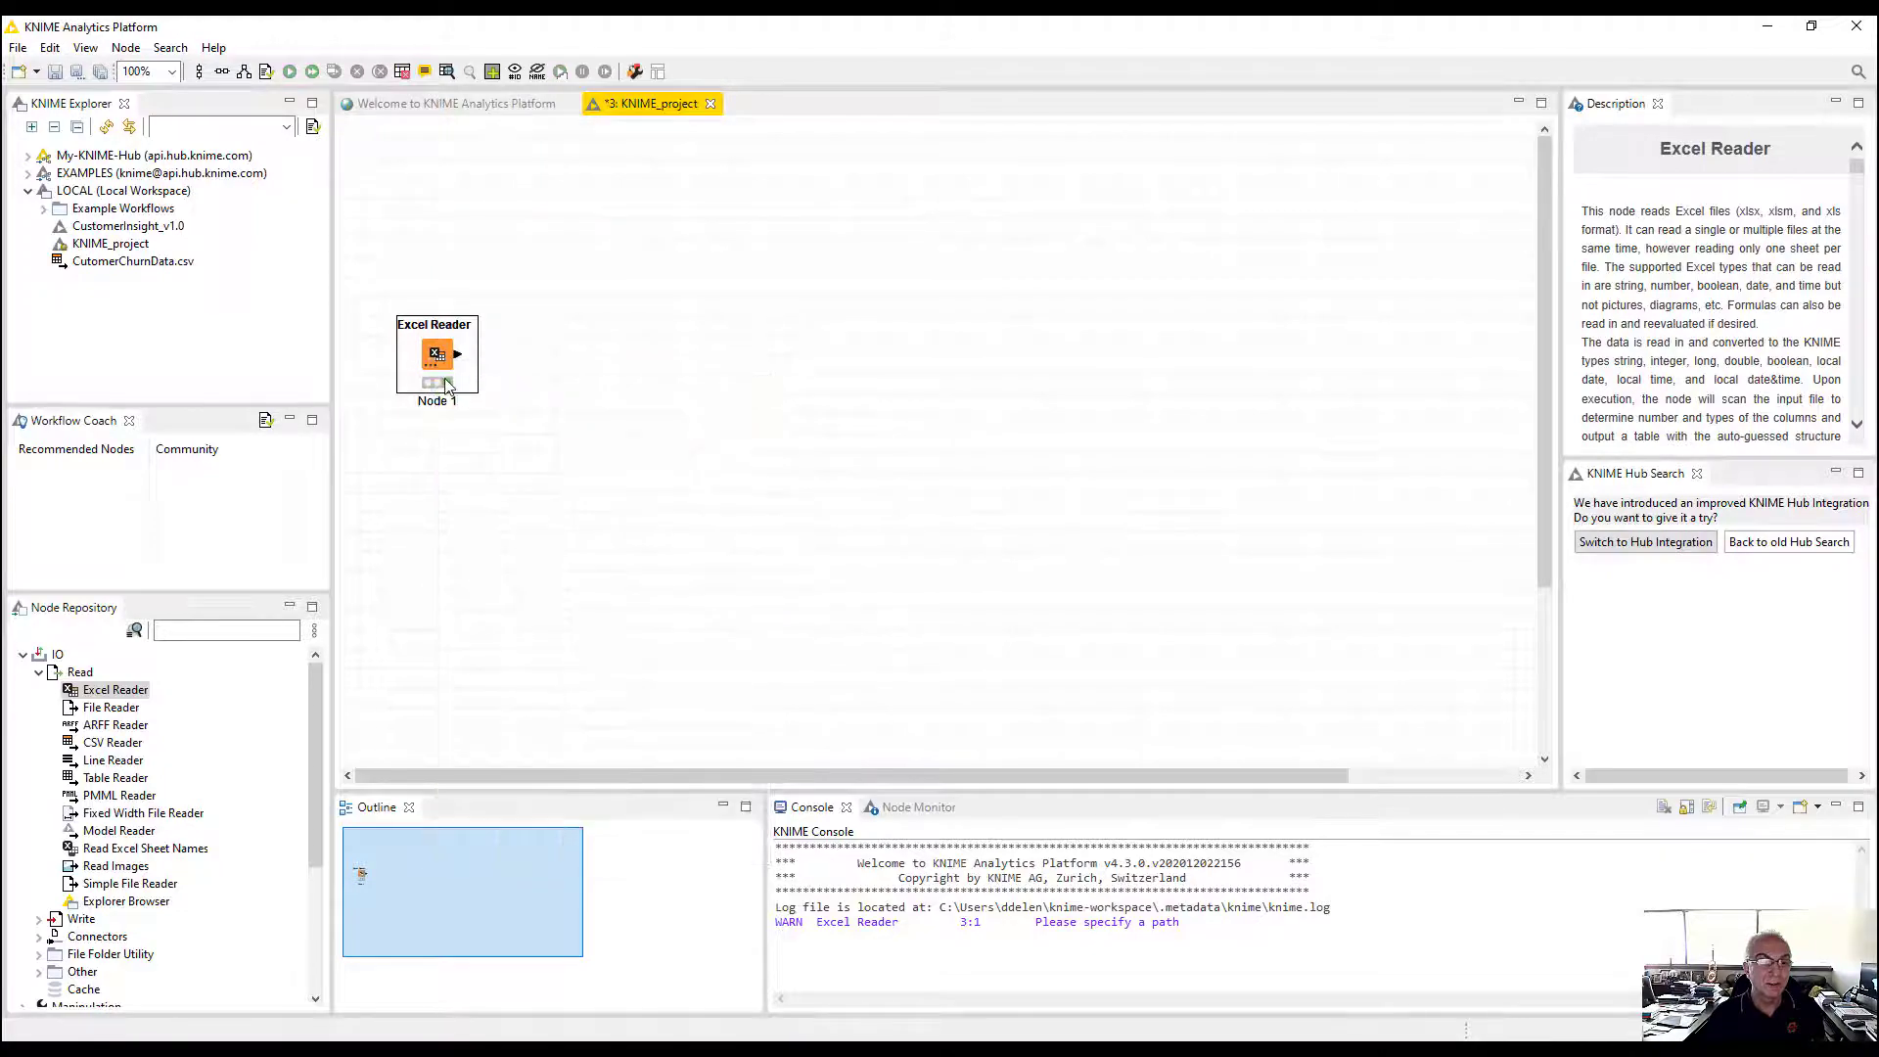
{"action": "right_click", "coordinate": [446, 384]}
{"action": "left_click", "coordinate": [571, 850]}
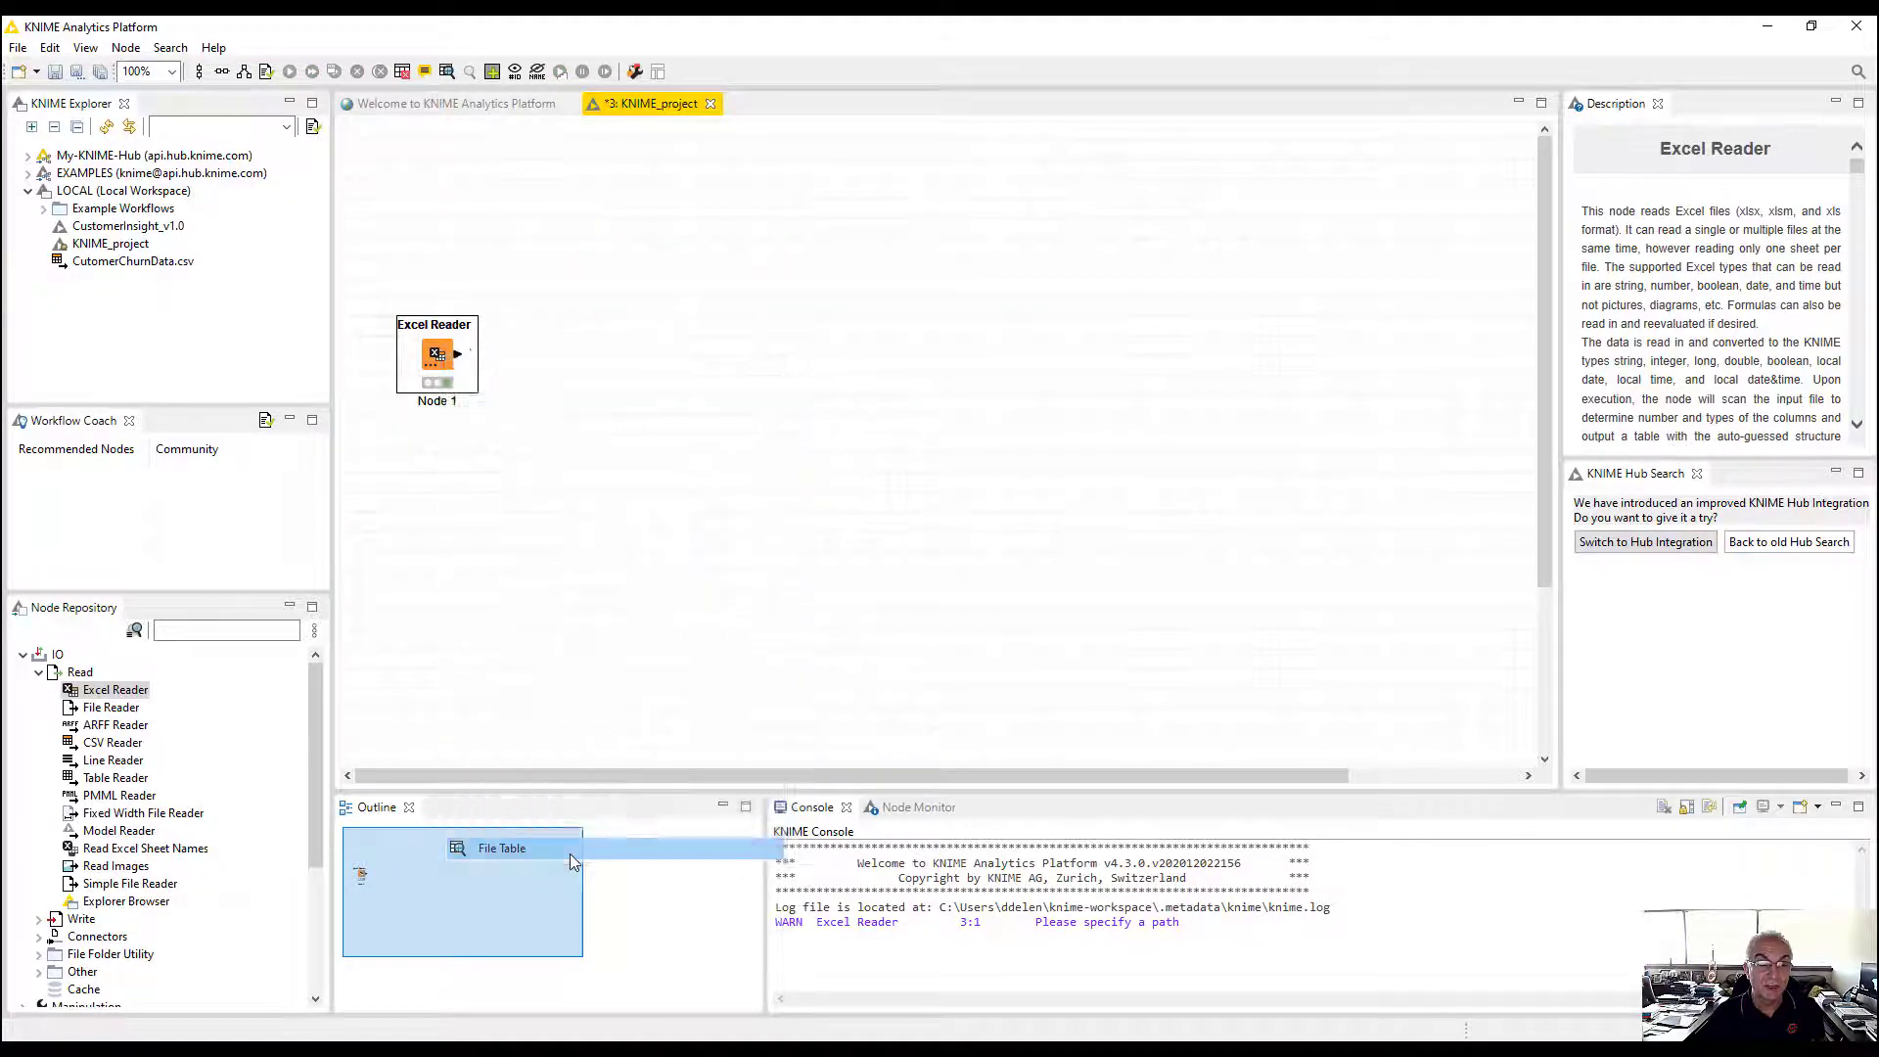
{"action": "left_click", "coordinate": [943, 862]}
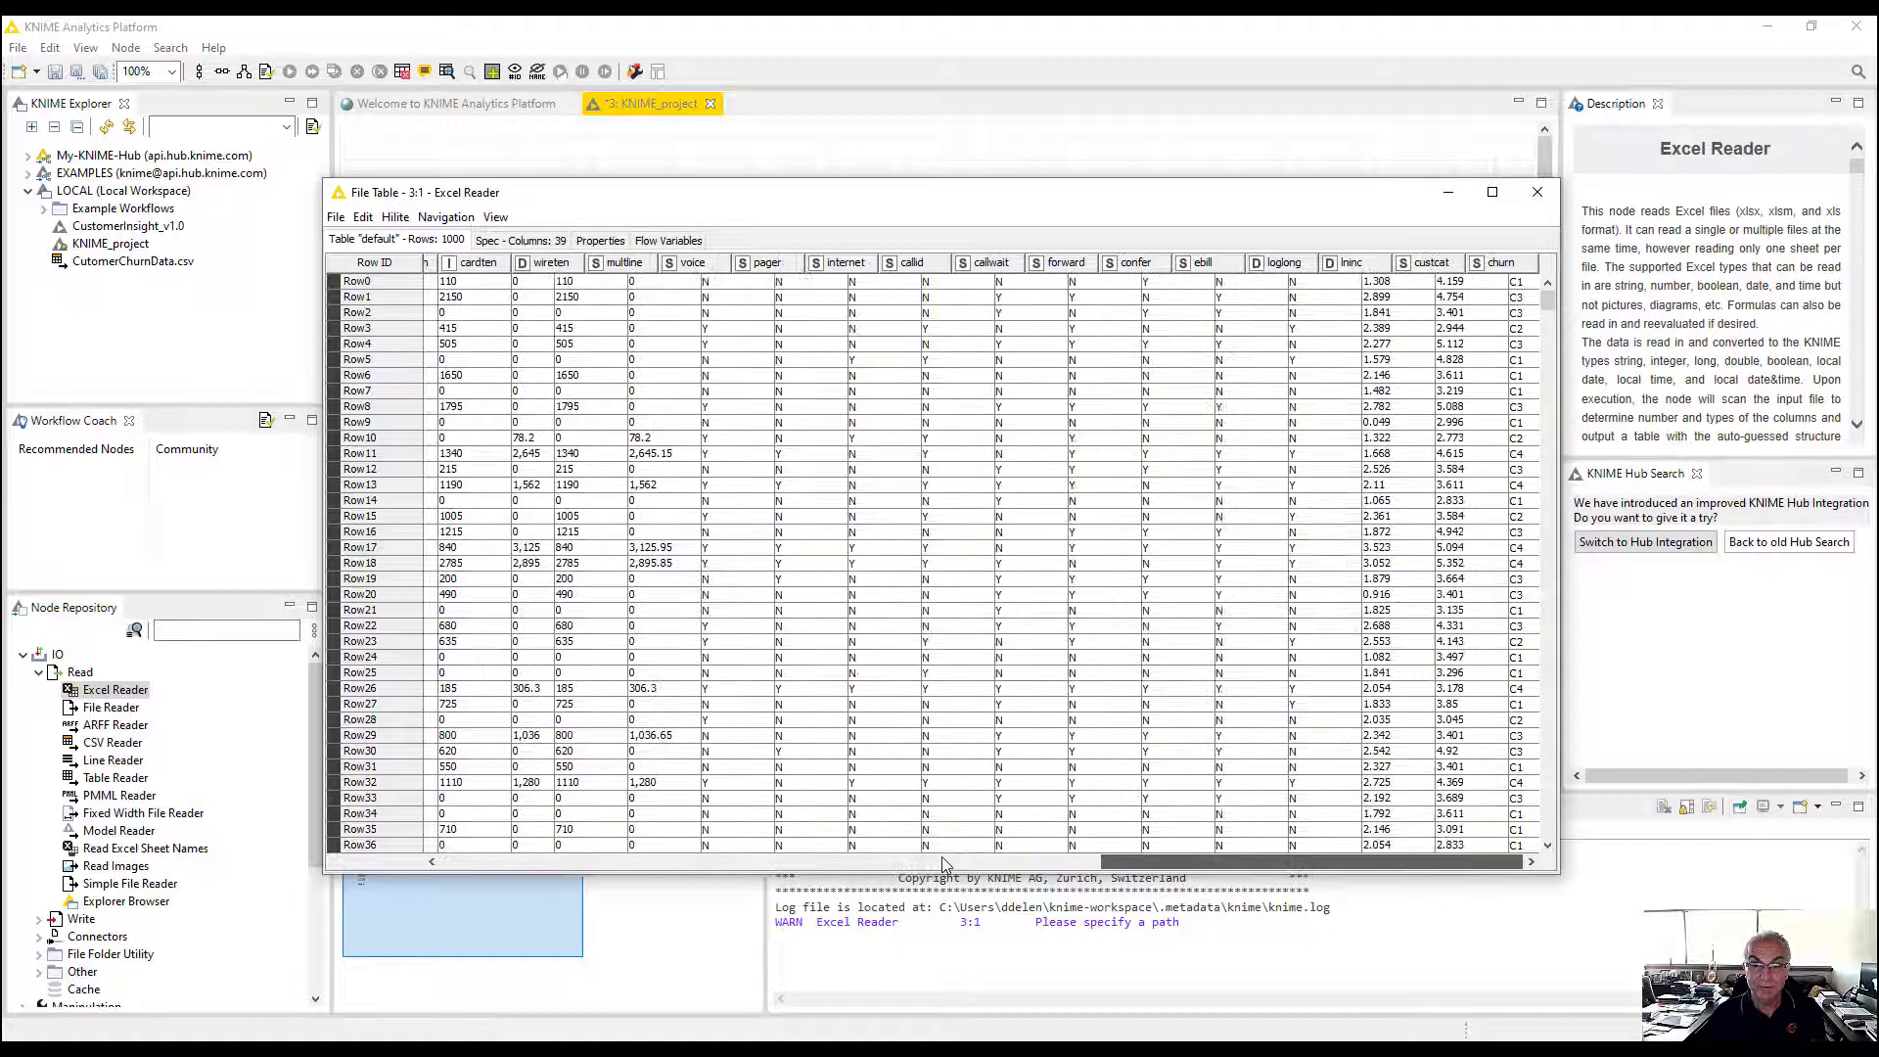
{"action": "left_click", "coordinate": [1538, 192]}
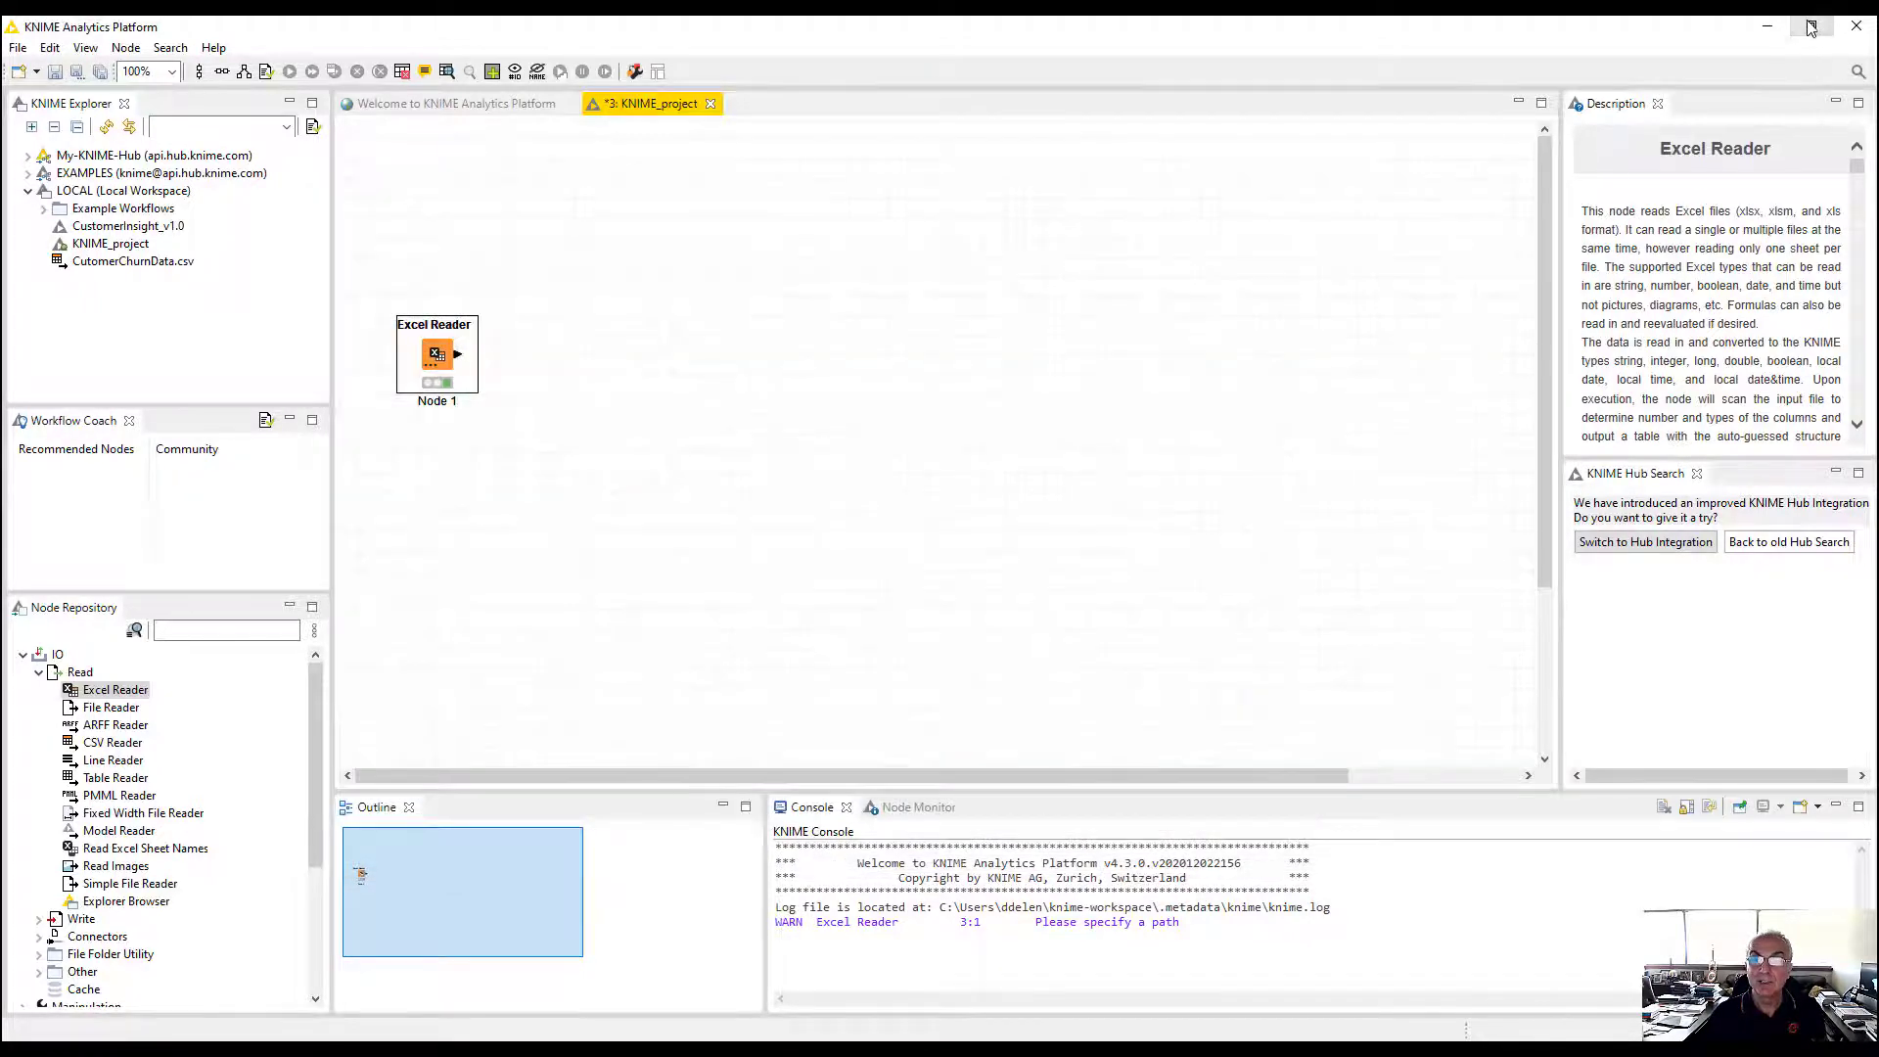
Restore the window and delete the original Excel Reader node
{"action": "left_click", "coordinate": [1812, 27]}
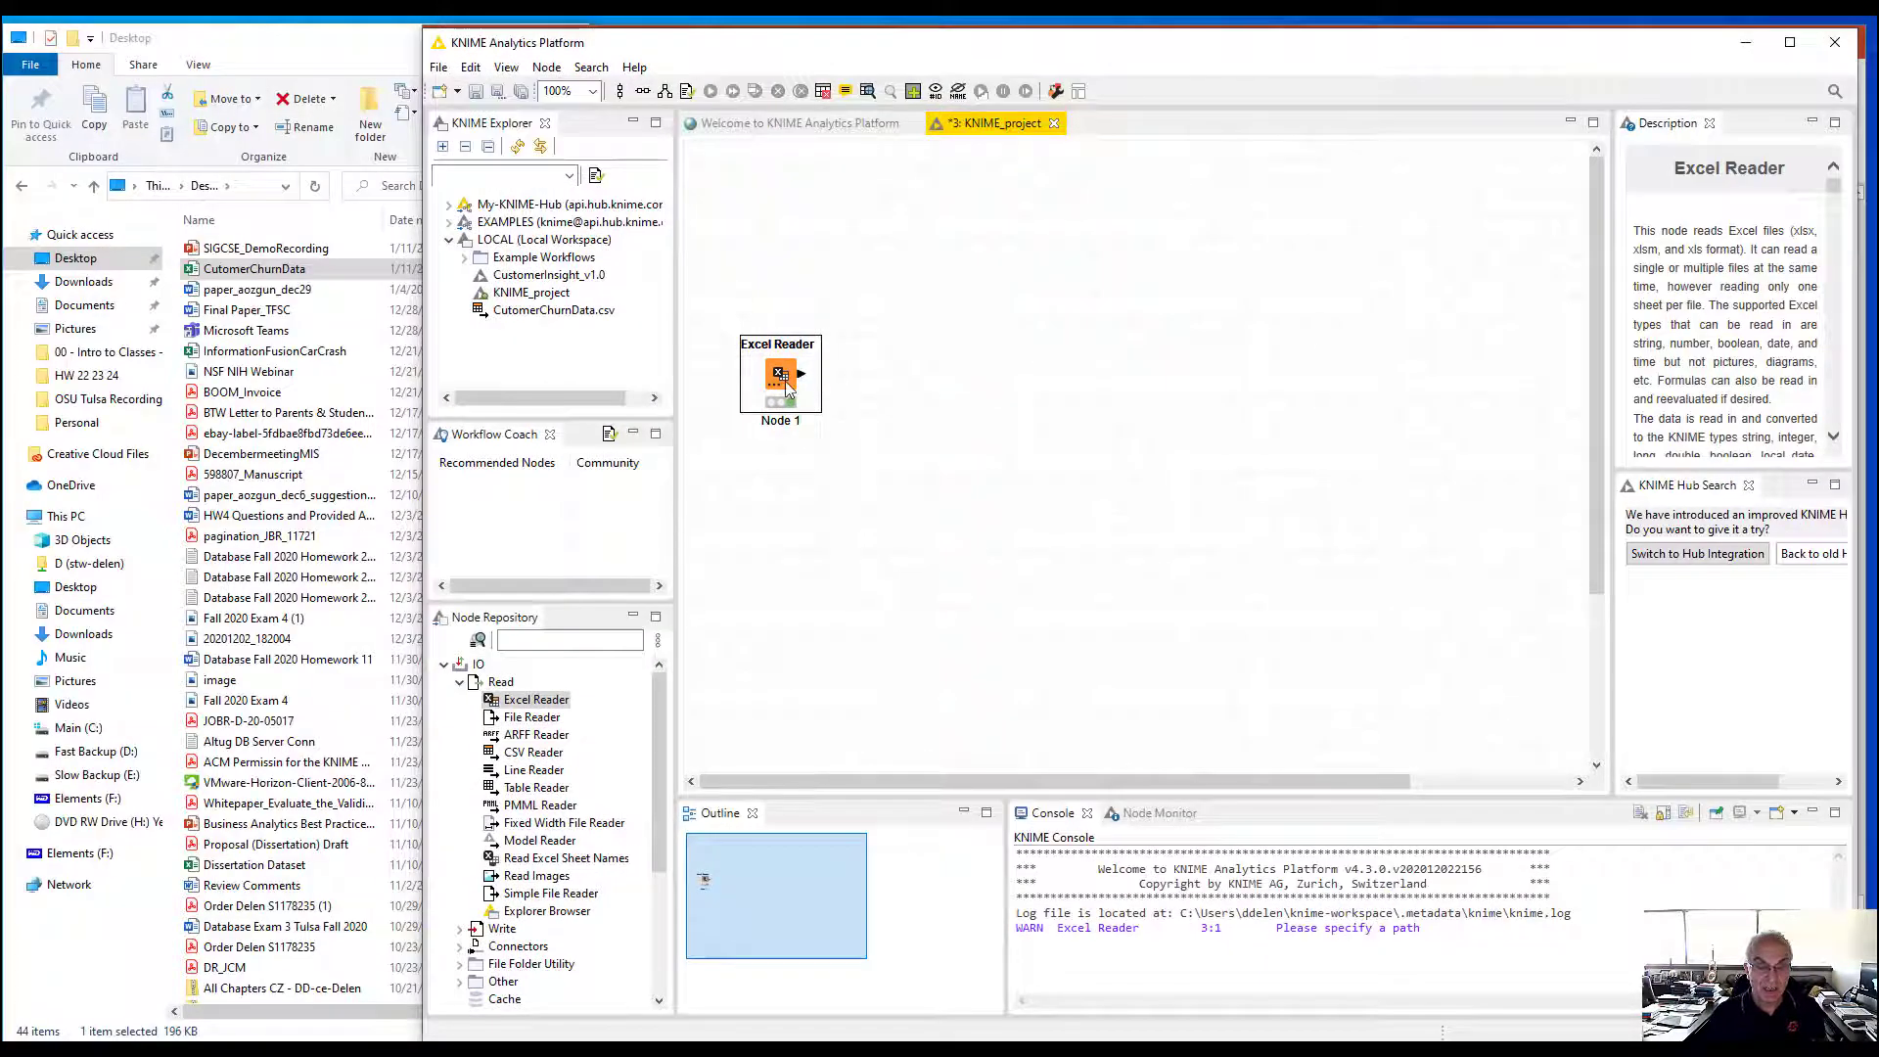
{"action": "key", "text": "Delete"}
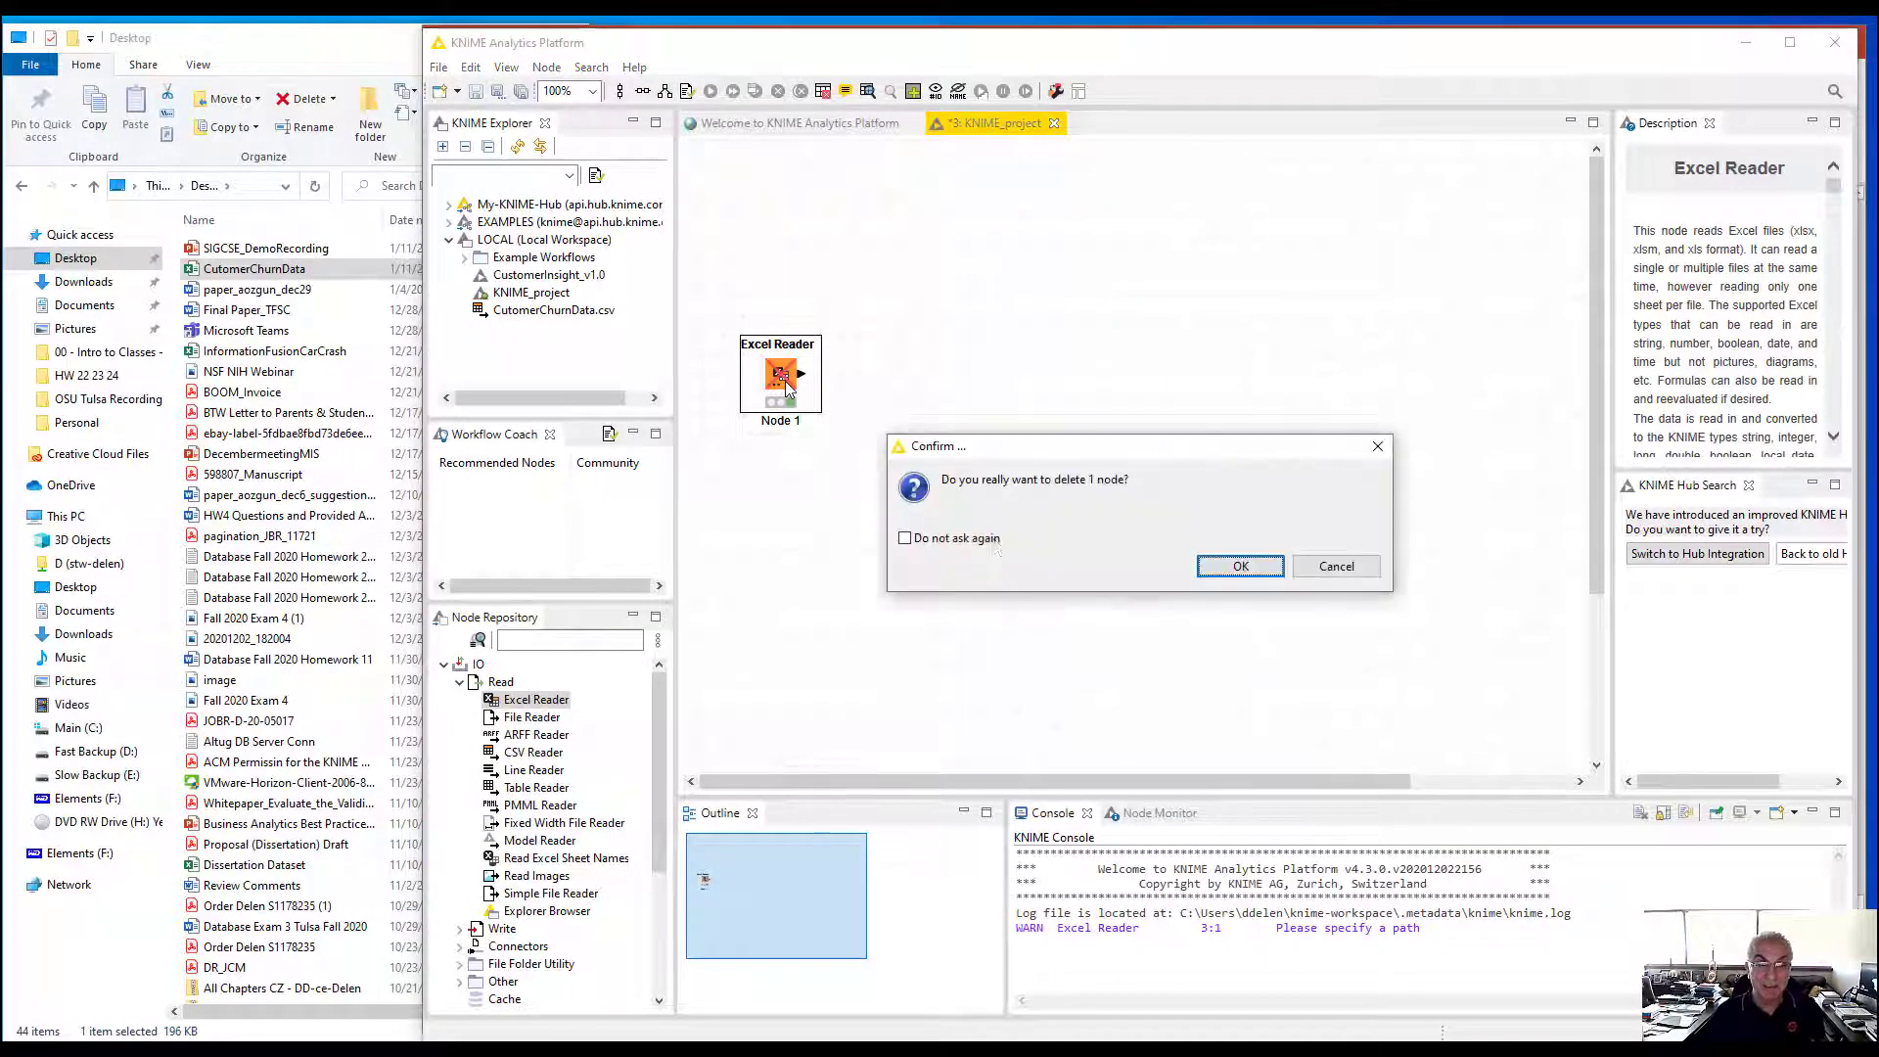
{"action": "left_click", "coordinate": [1240, 567]}
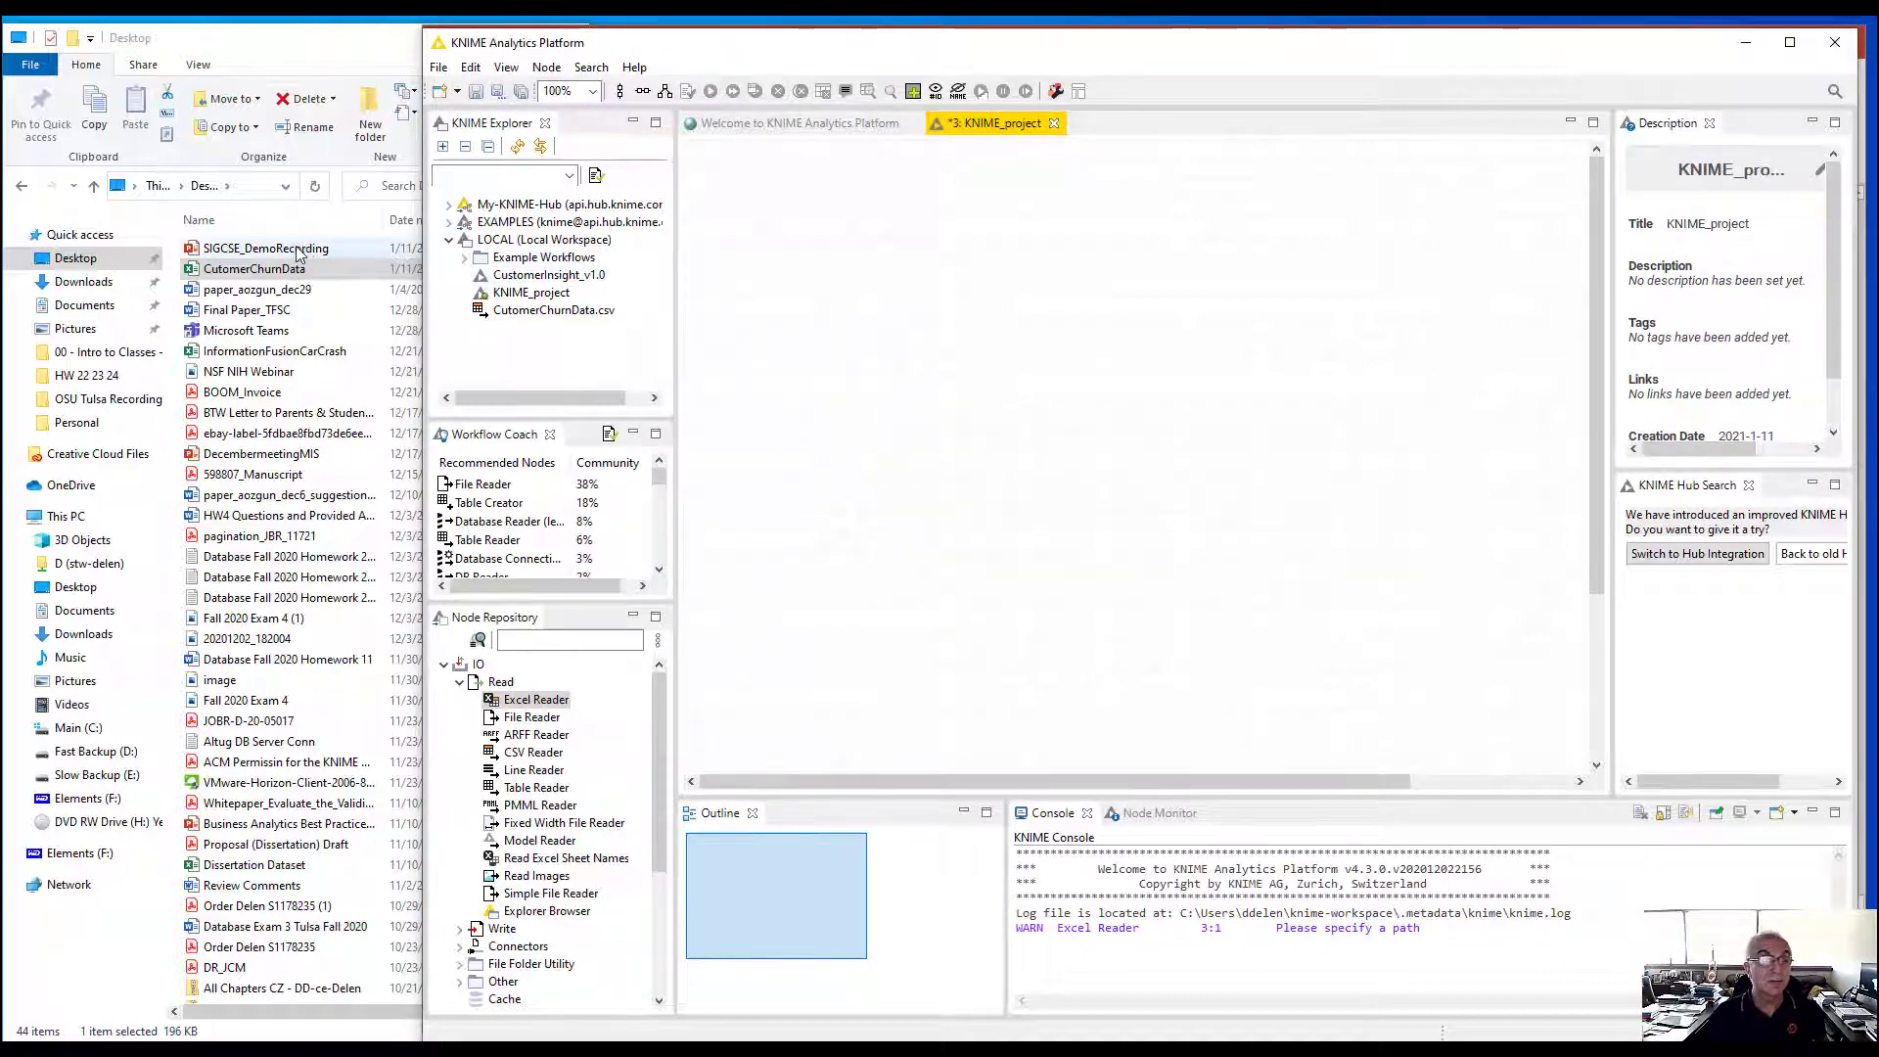
Drag CutomerChurnData.xlsx from File Explorer onto the canvas to create a new Excel Reader
{"action": "left_click_drag", "start_coordinate": [249, 273], "coordinate": [832, 405]}
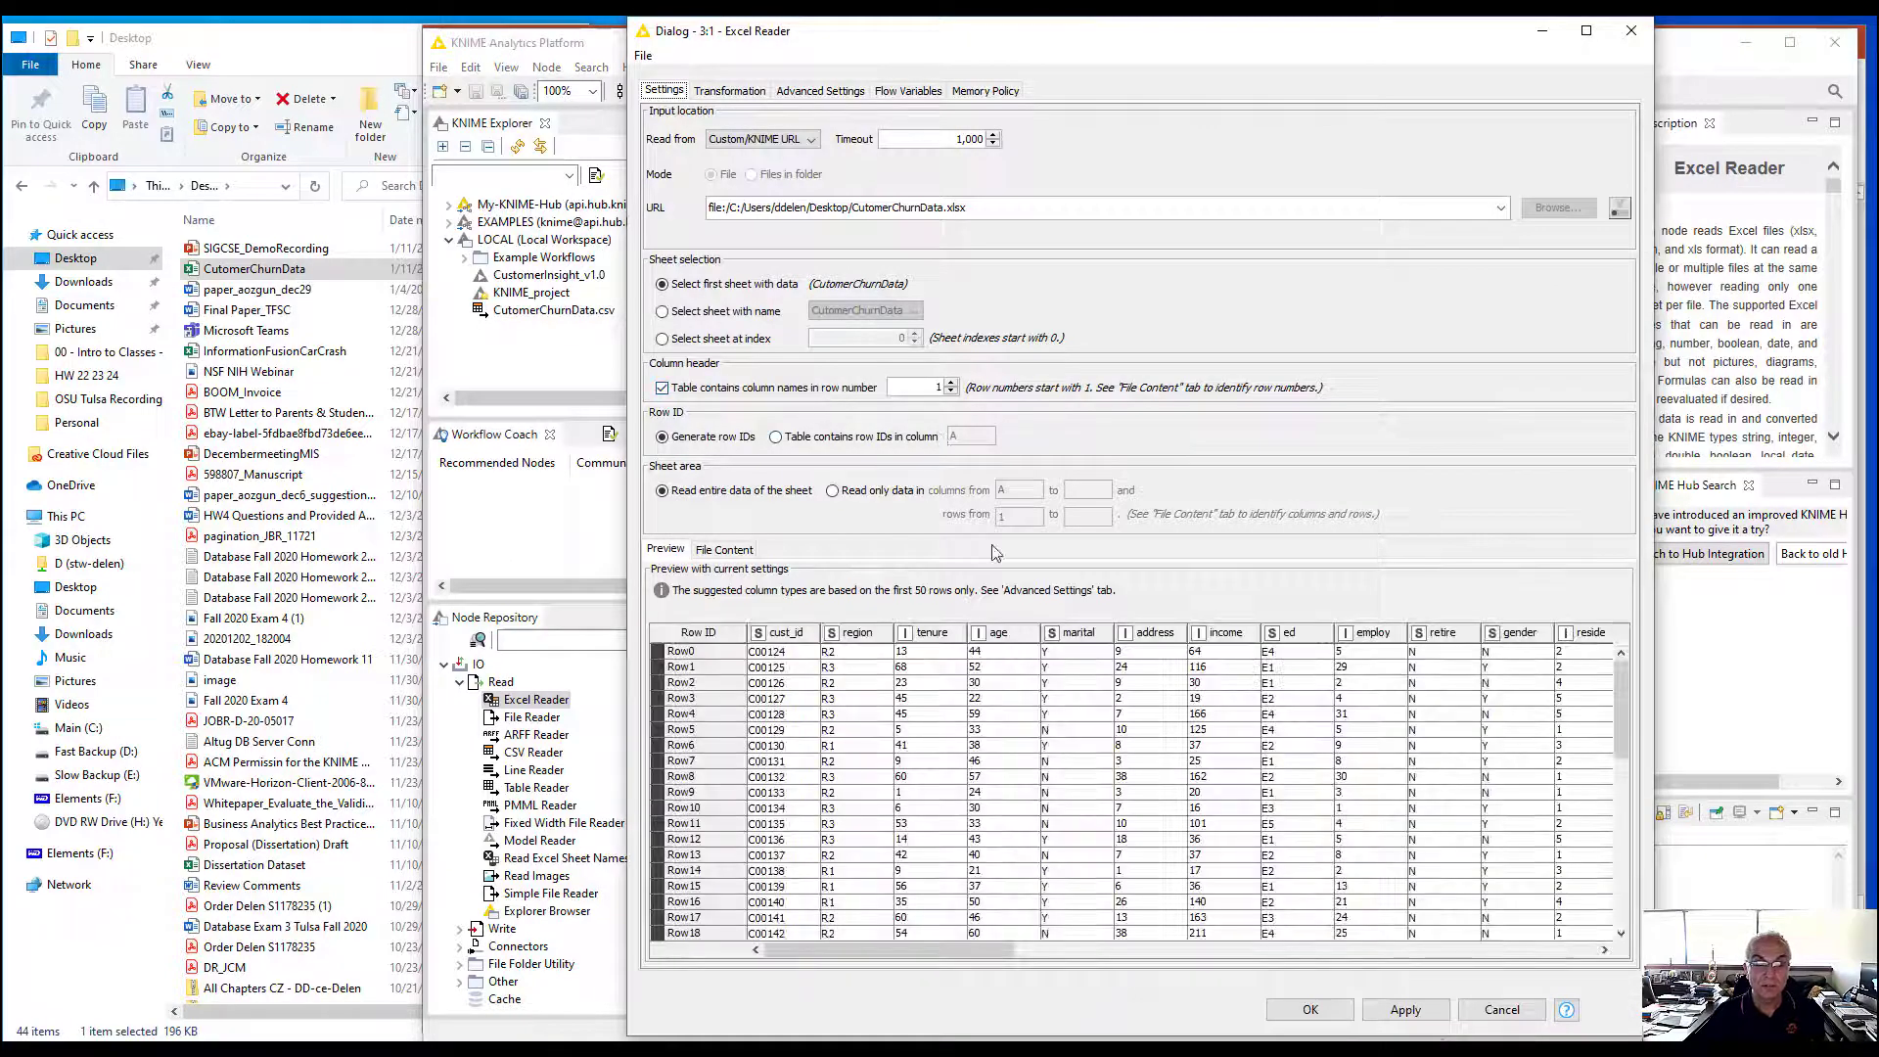
{"action": "left_click_drag", "start_coordinate": [988, 954], "coordinate": [943, 950]}
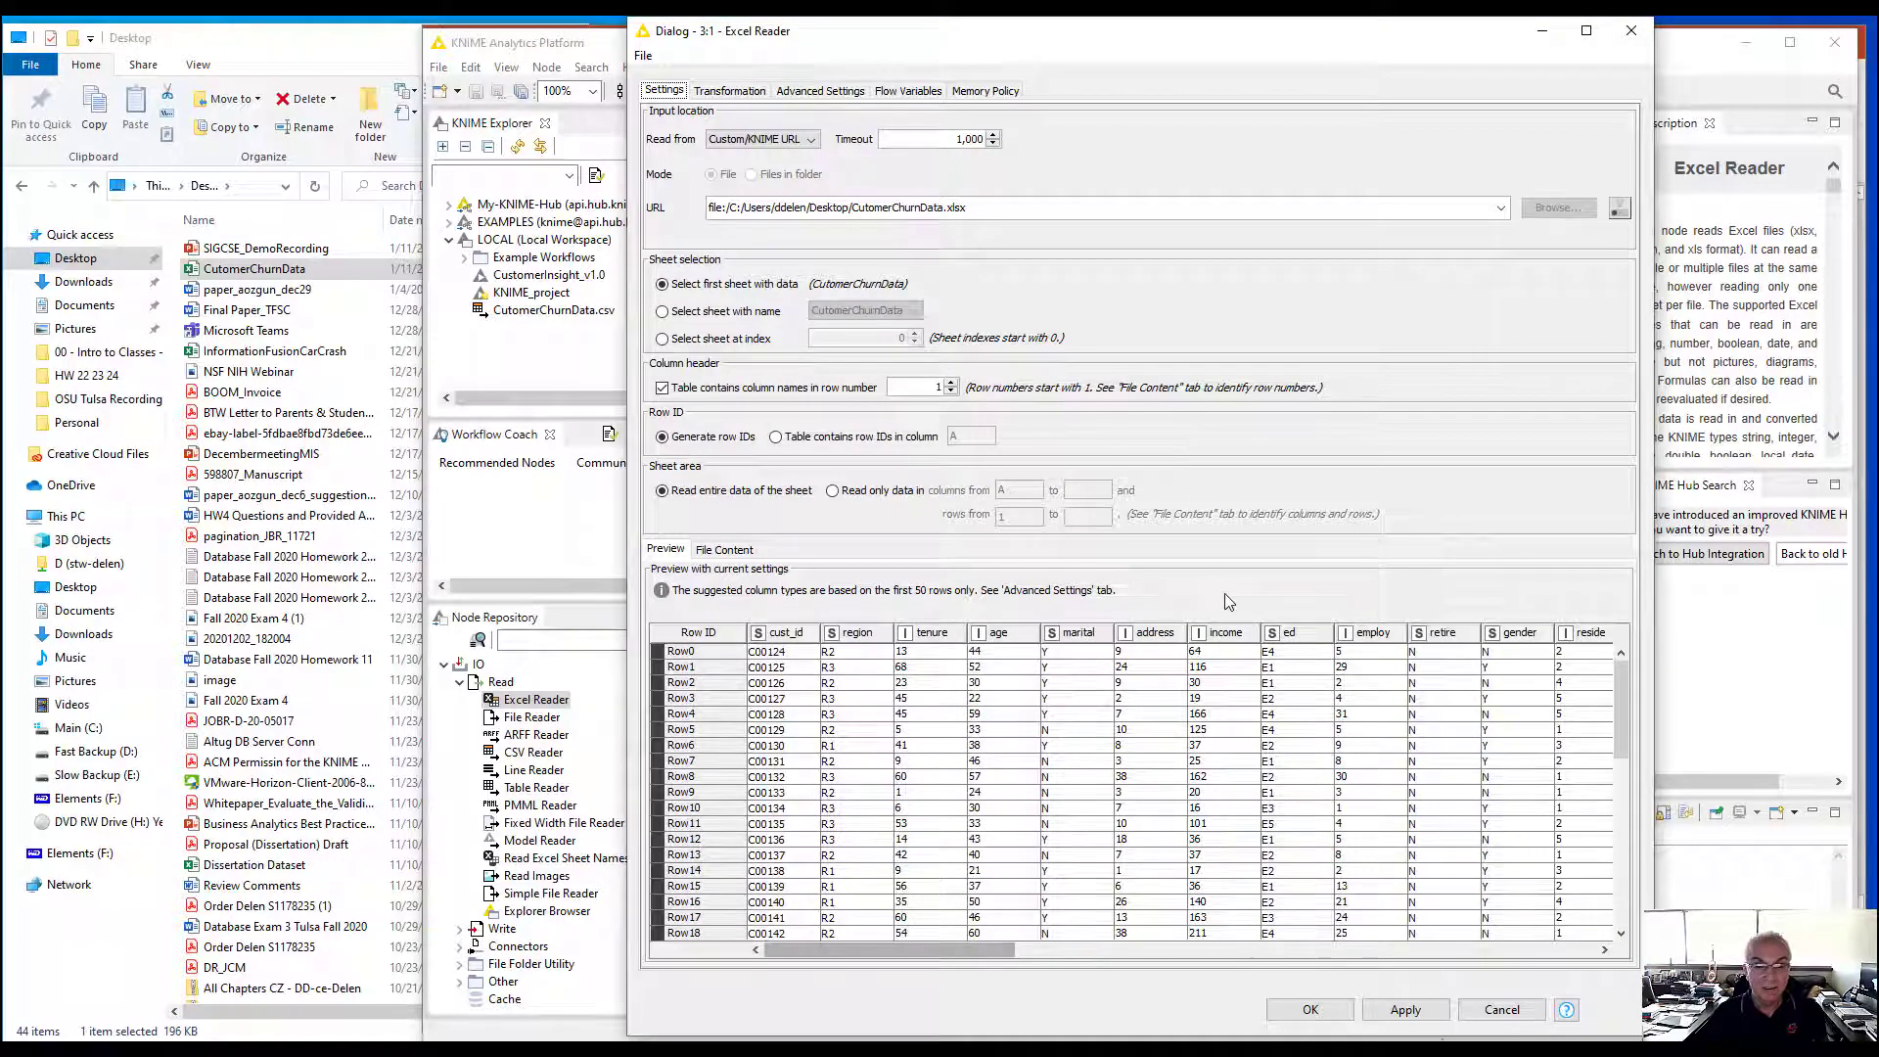
{"action": "left_click", "coordinate": [1310, 1010]}
{"action": "right_click", "coordinate": [838, 402]}
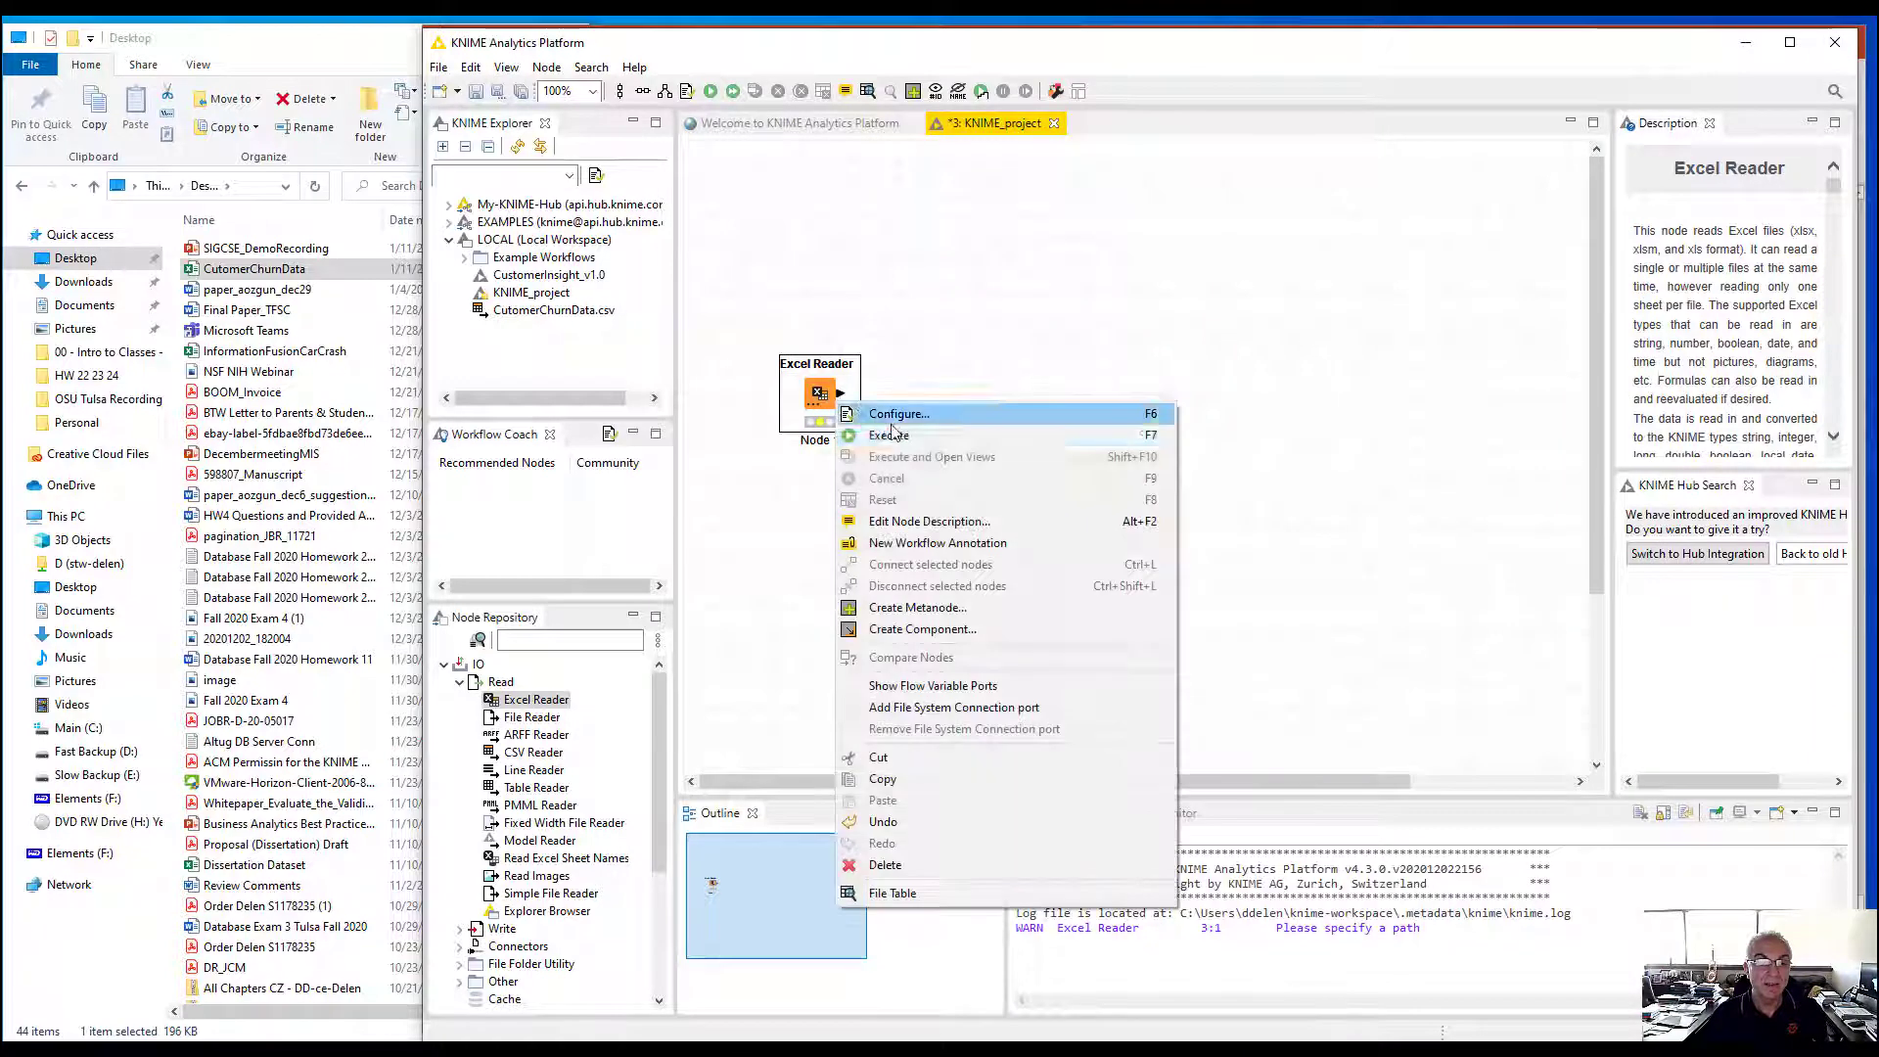
Execute the new Excel Reader, then add a Column Filter node connected to it
{"action": "left_click", "coordinate": [890, 434]}
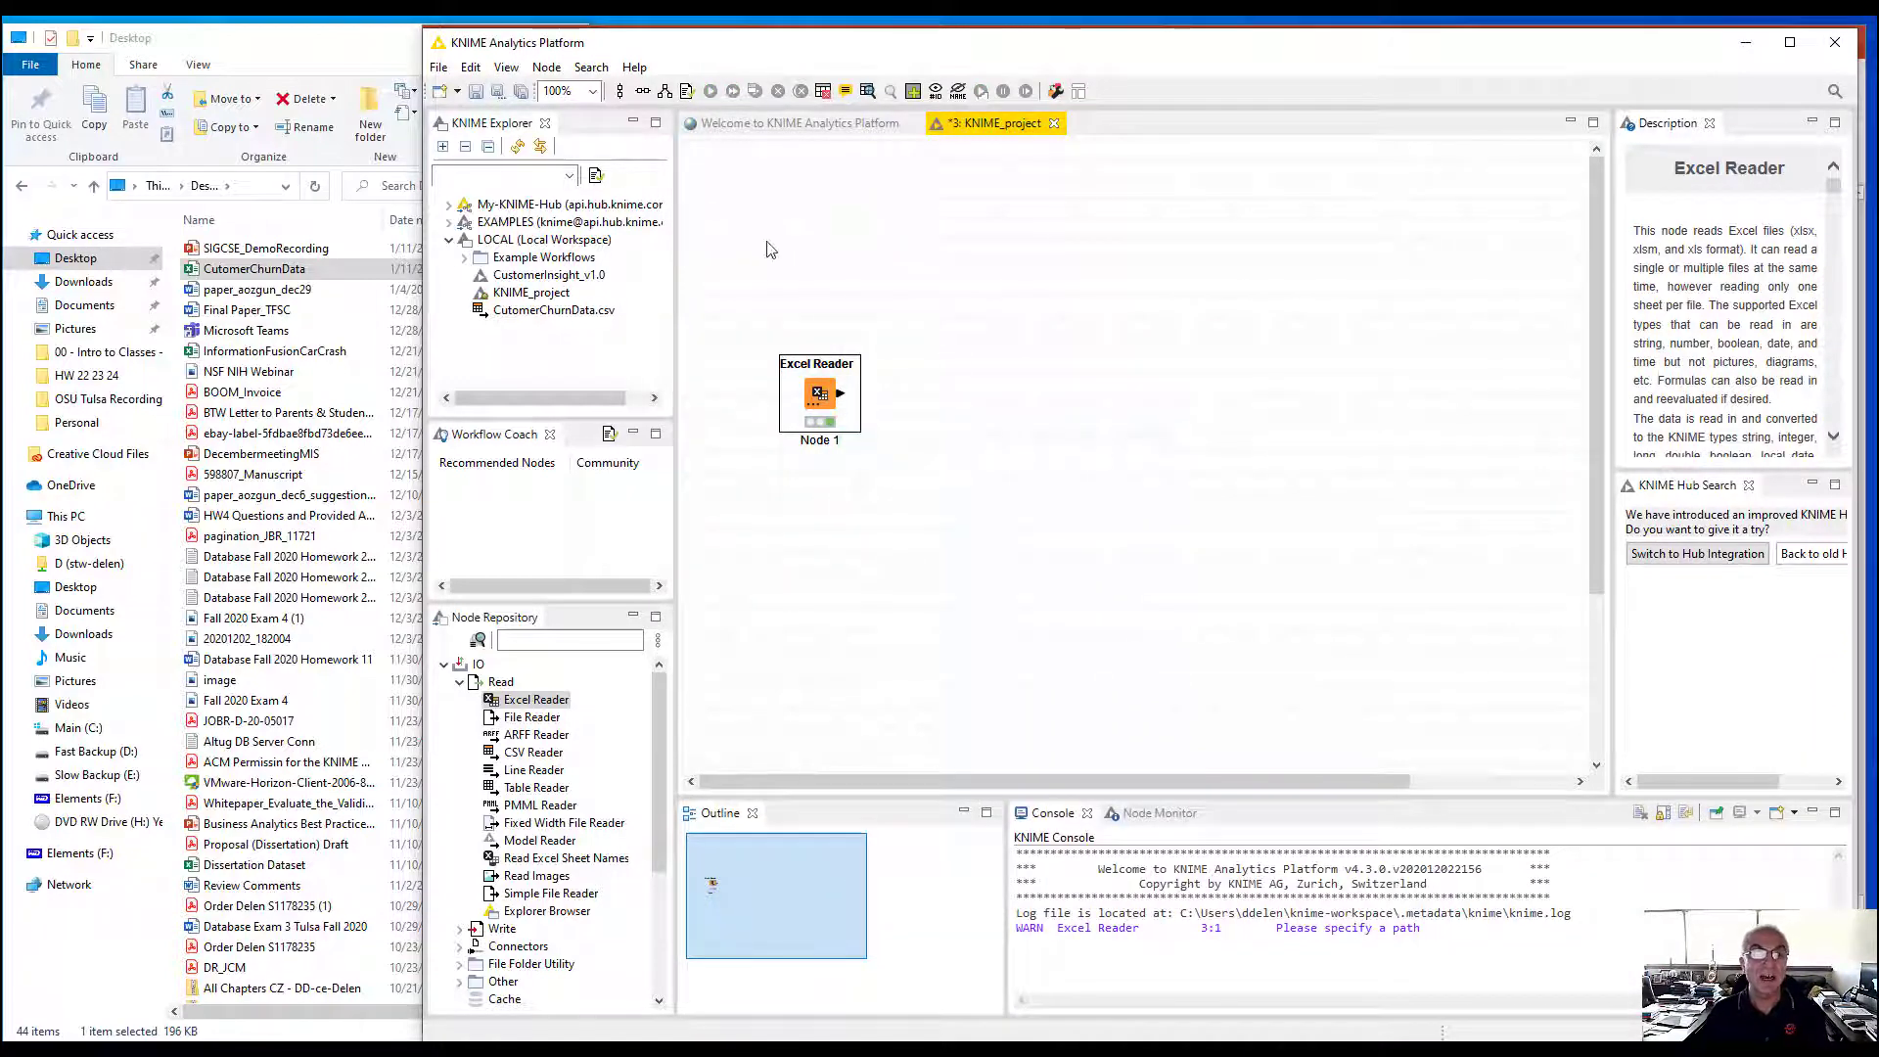
{"action": "left_click", "coordinate": [561, 642]}
{"action": "type", "text": "c"}
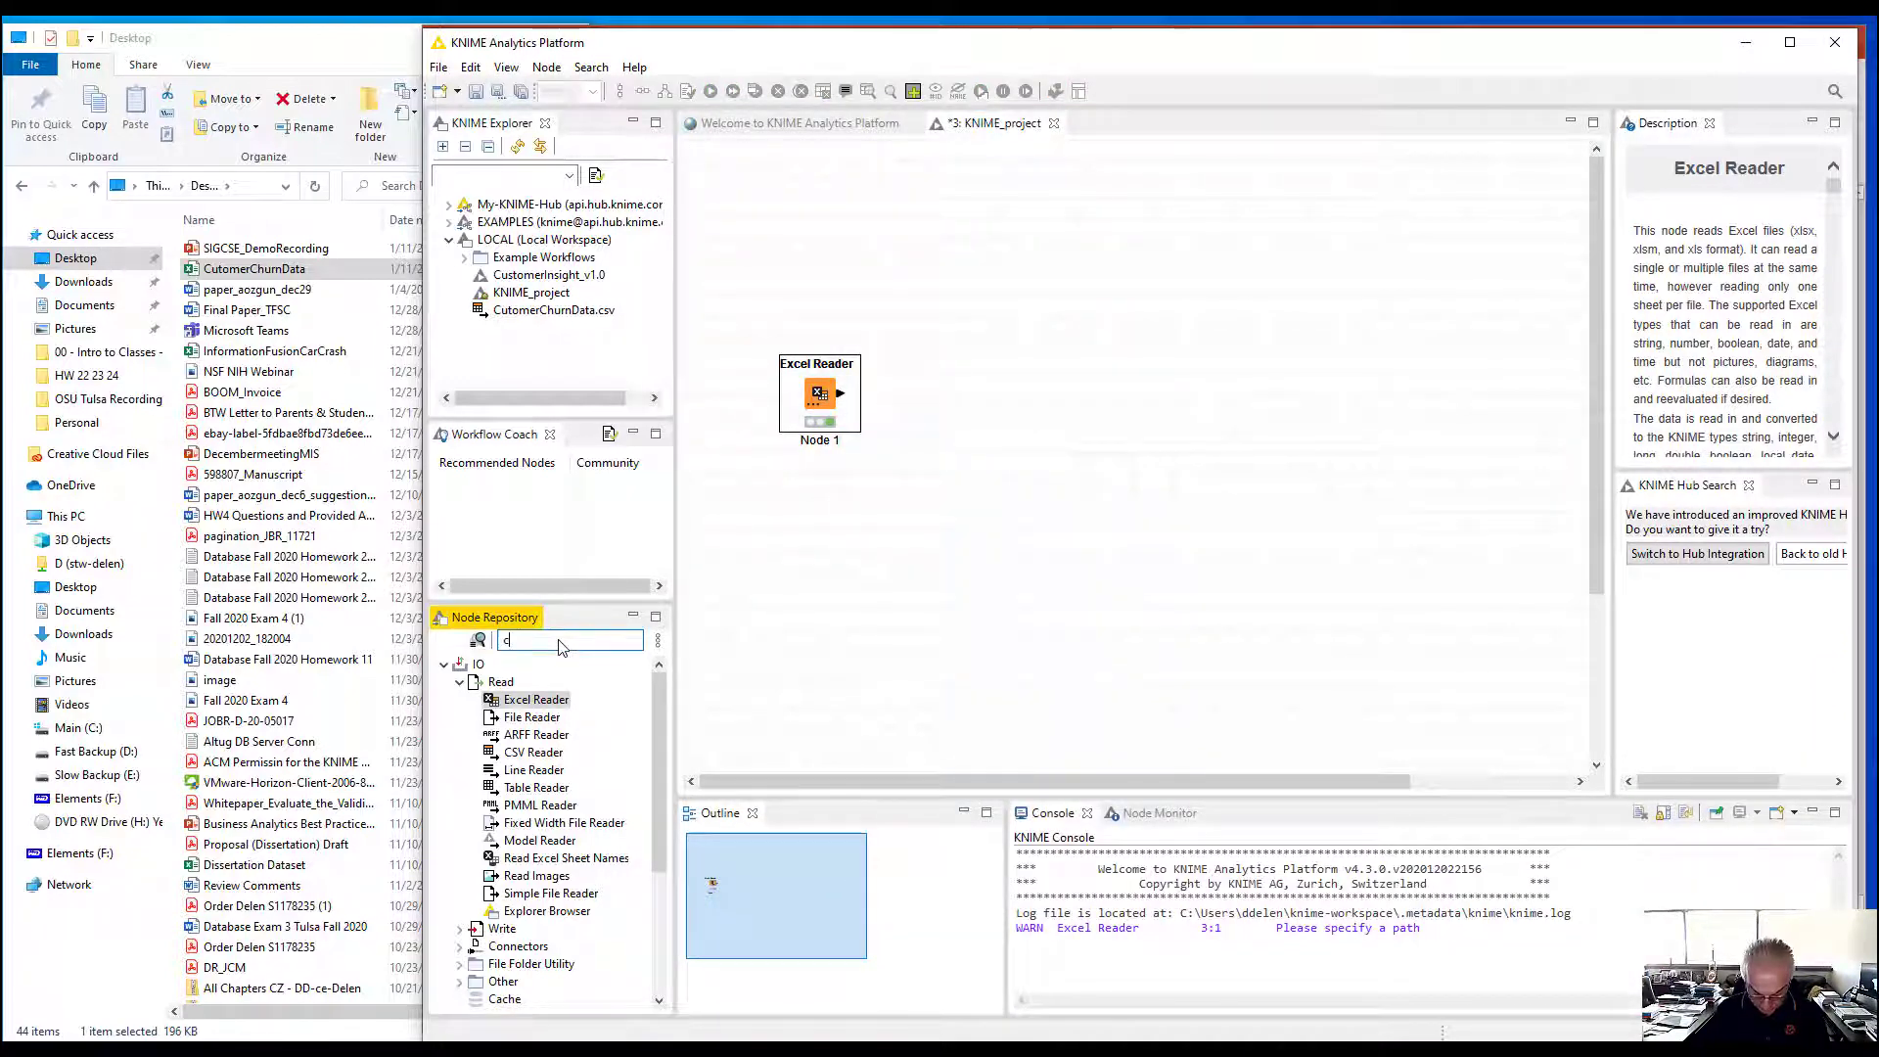
{"action": "type", "text": "olumn fil"}
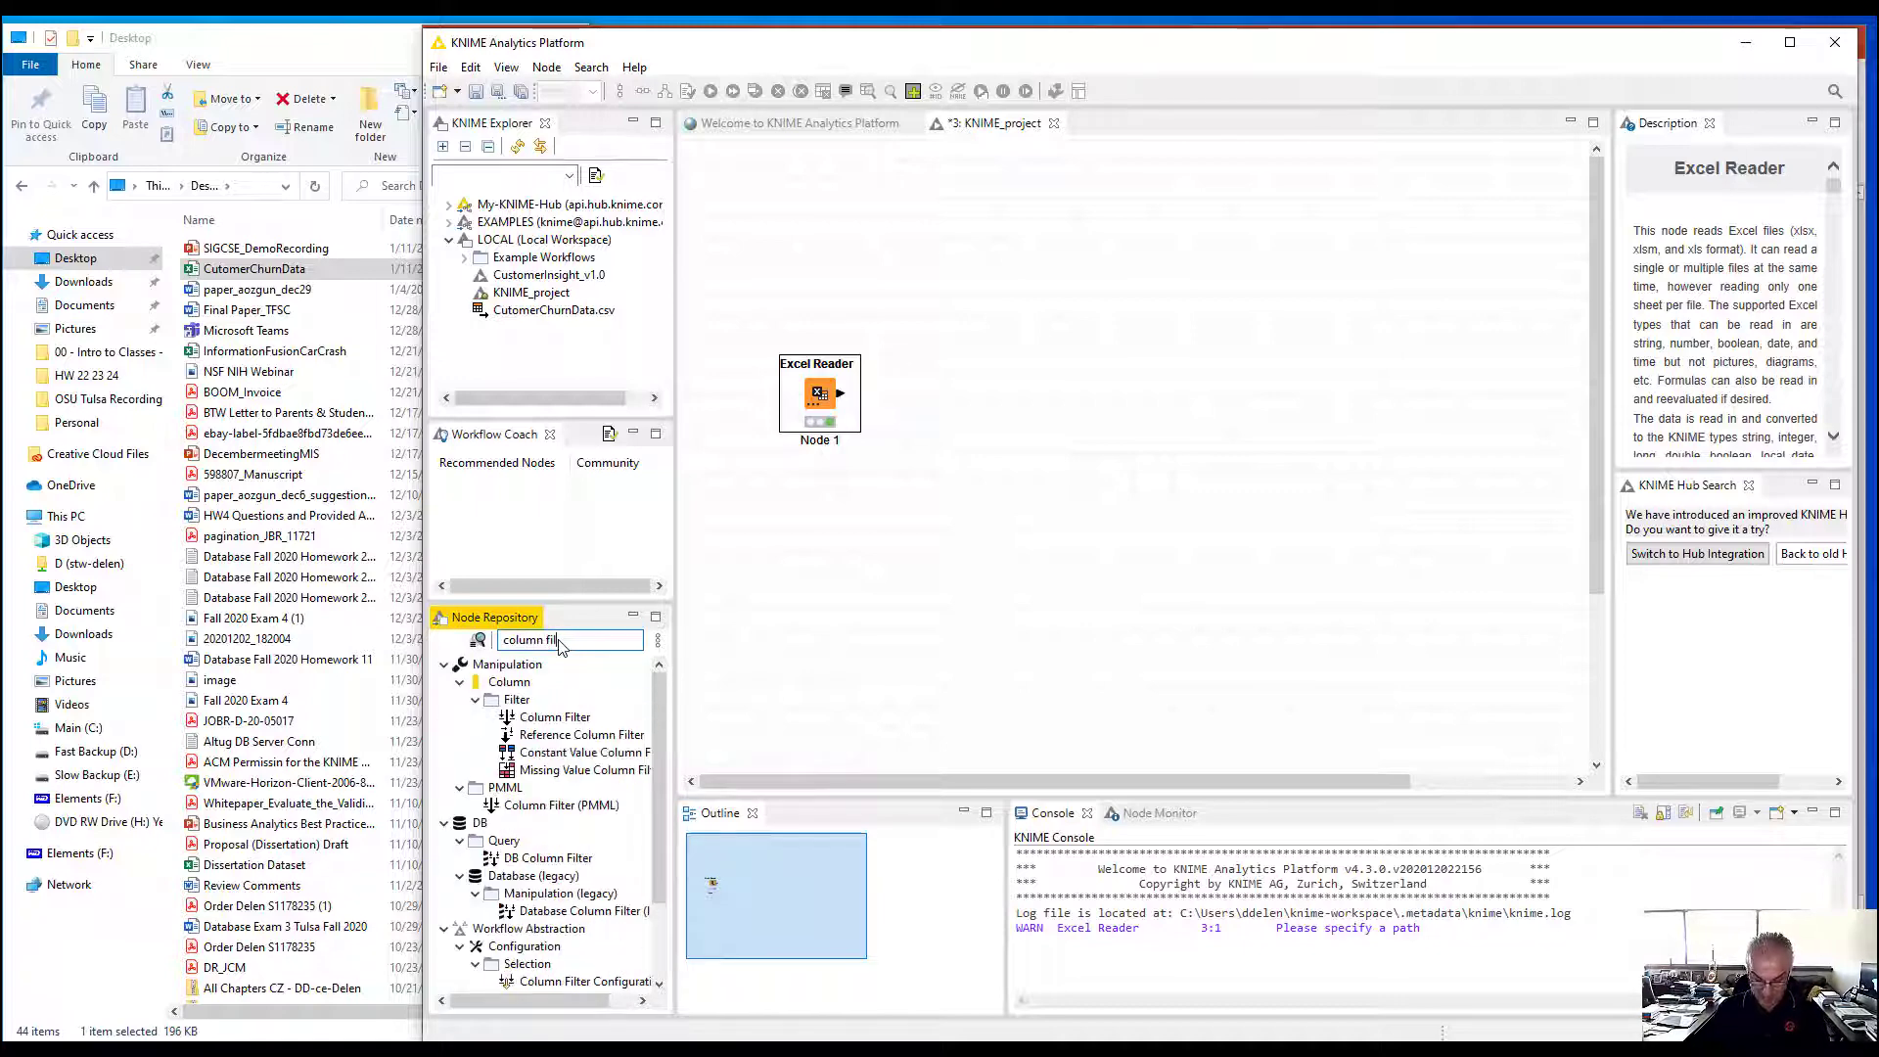
{"action": "type", "text": "ter"}
{"action": "left_click_drag", "start_coordinate": [555, 717], "coordinate": [976, 399]}
{"action": "left_click", "coordinate": [840, 398]}
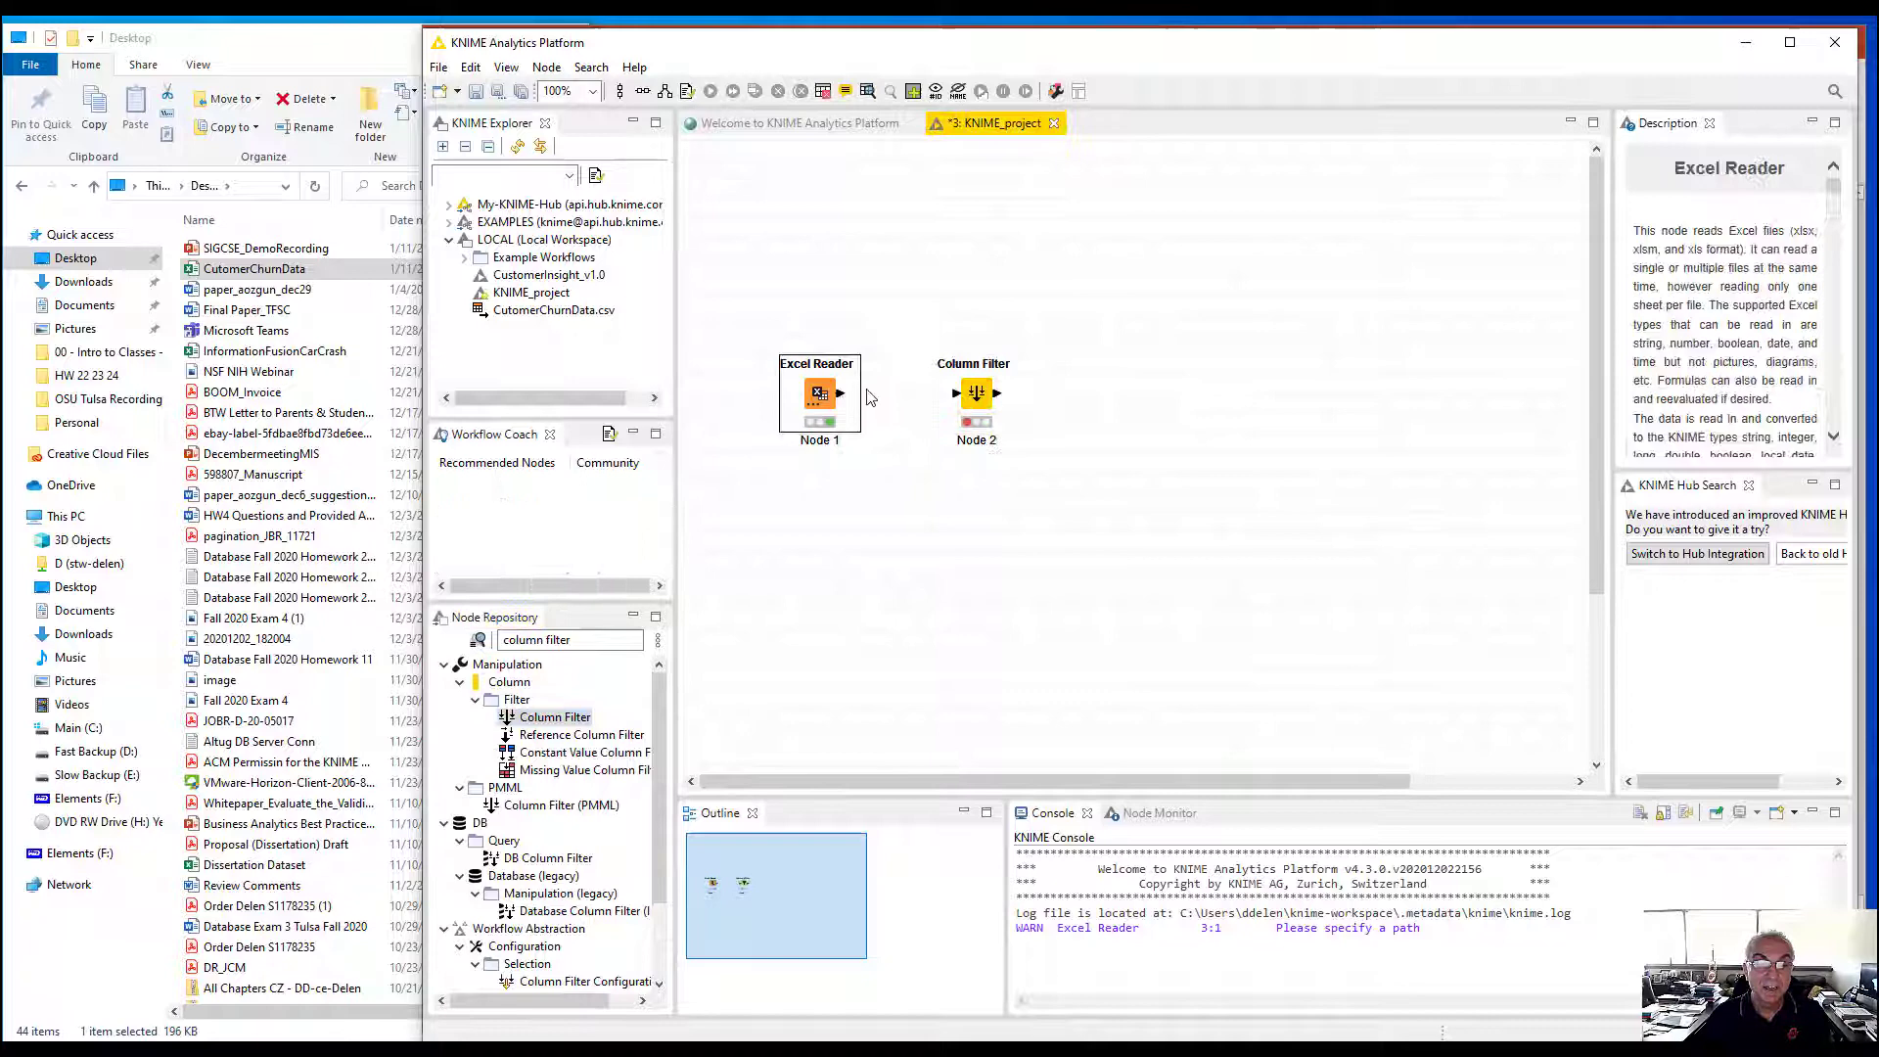
{"action": "left_click_drag", "start_coordinate": [840, 393], "coordinate": [958, 394]}
Configure the Column Filter to exclude the cust_id column
{"action": "left_click", "coordinate": [975, 397]}
{"action": "right_click", "coordinate": [974, 406]}
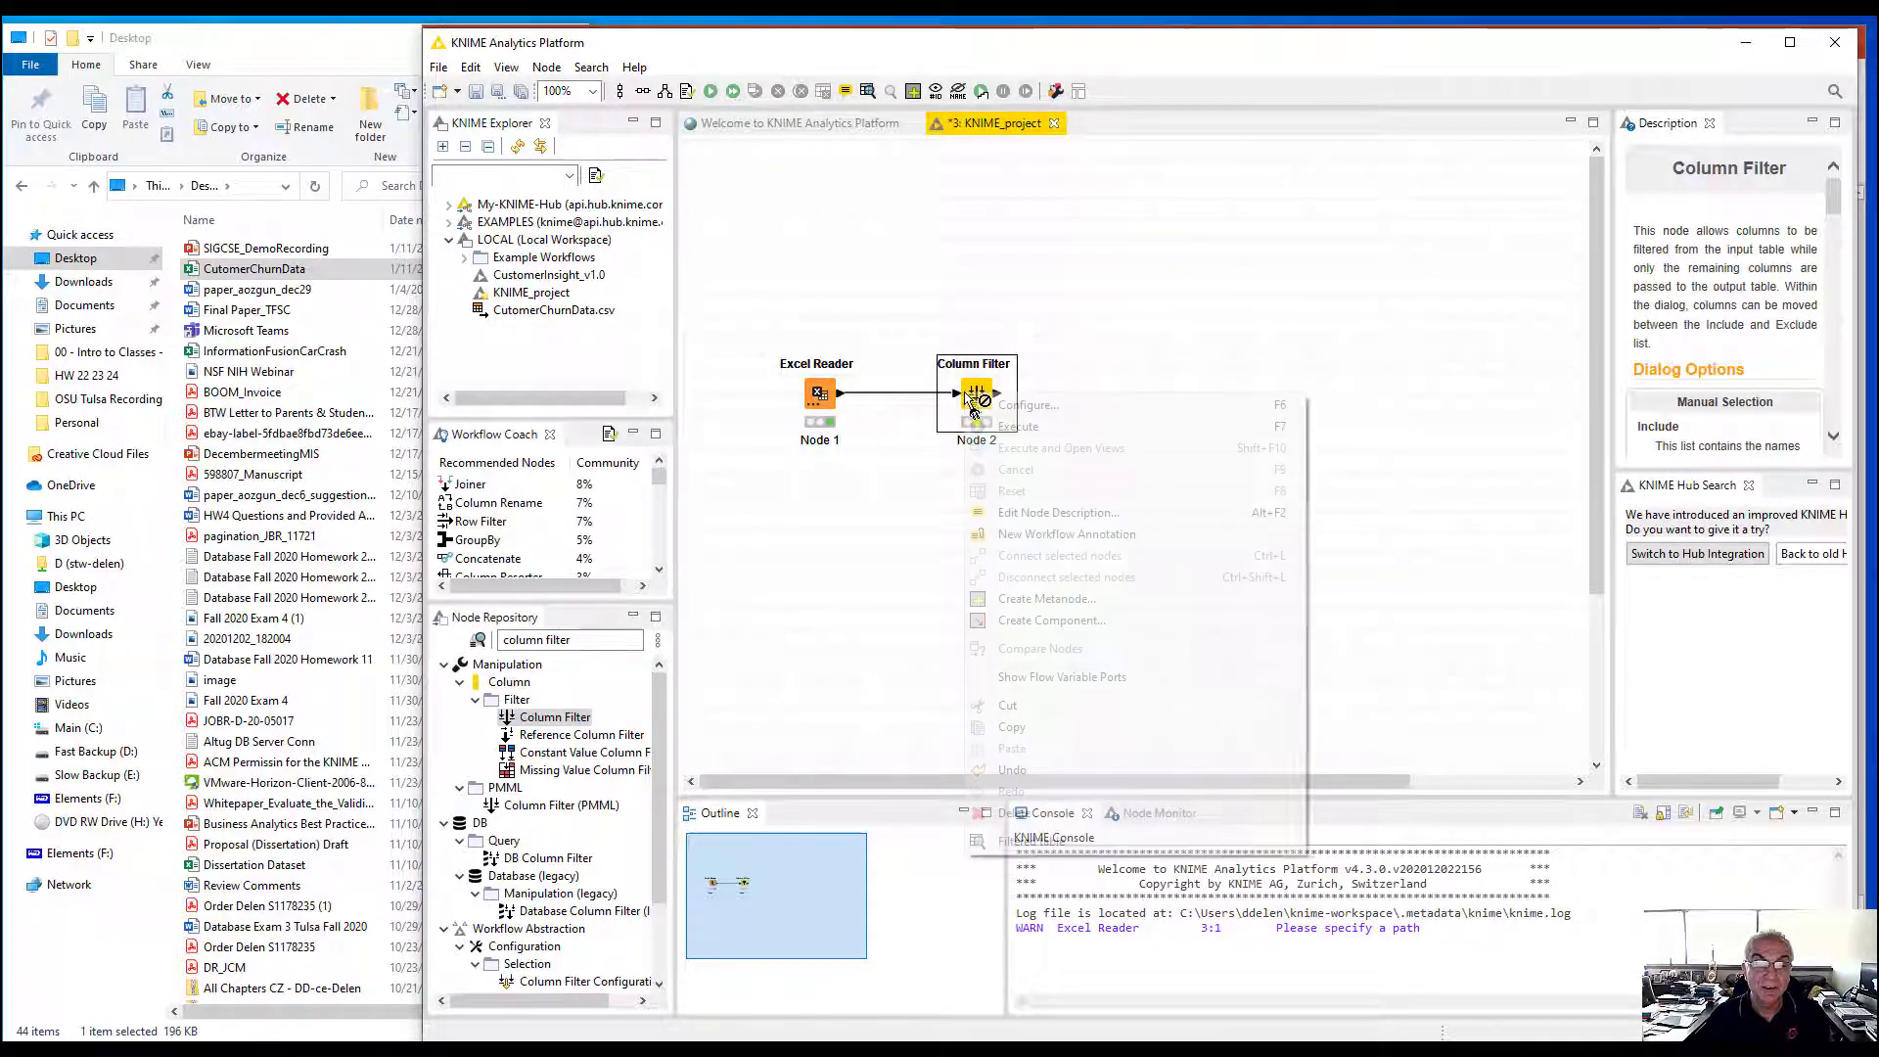
{"action": "left_click", "coordinate": [1072, 410]}
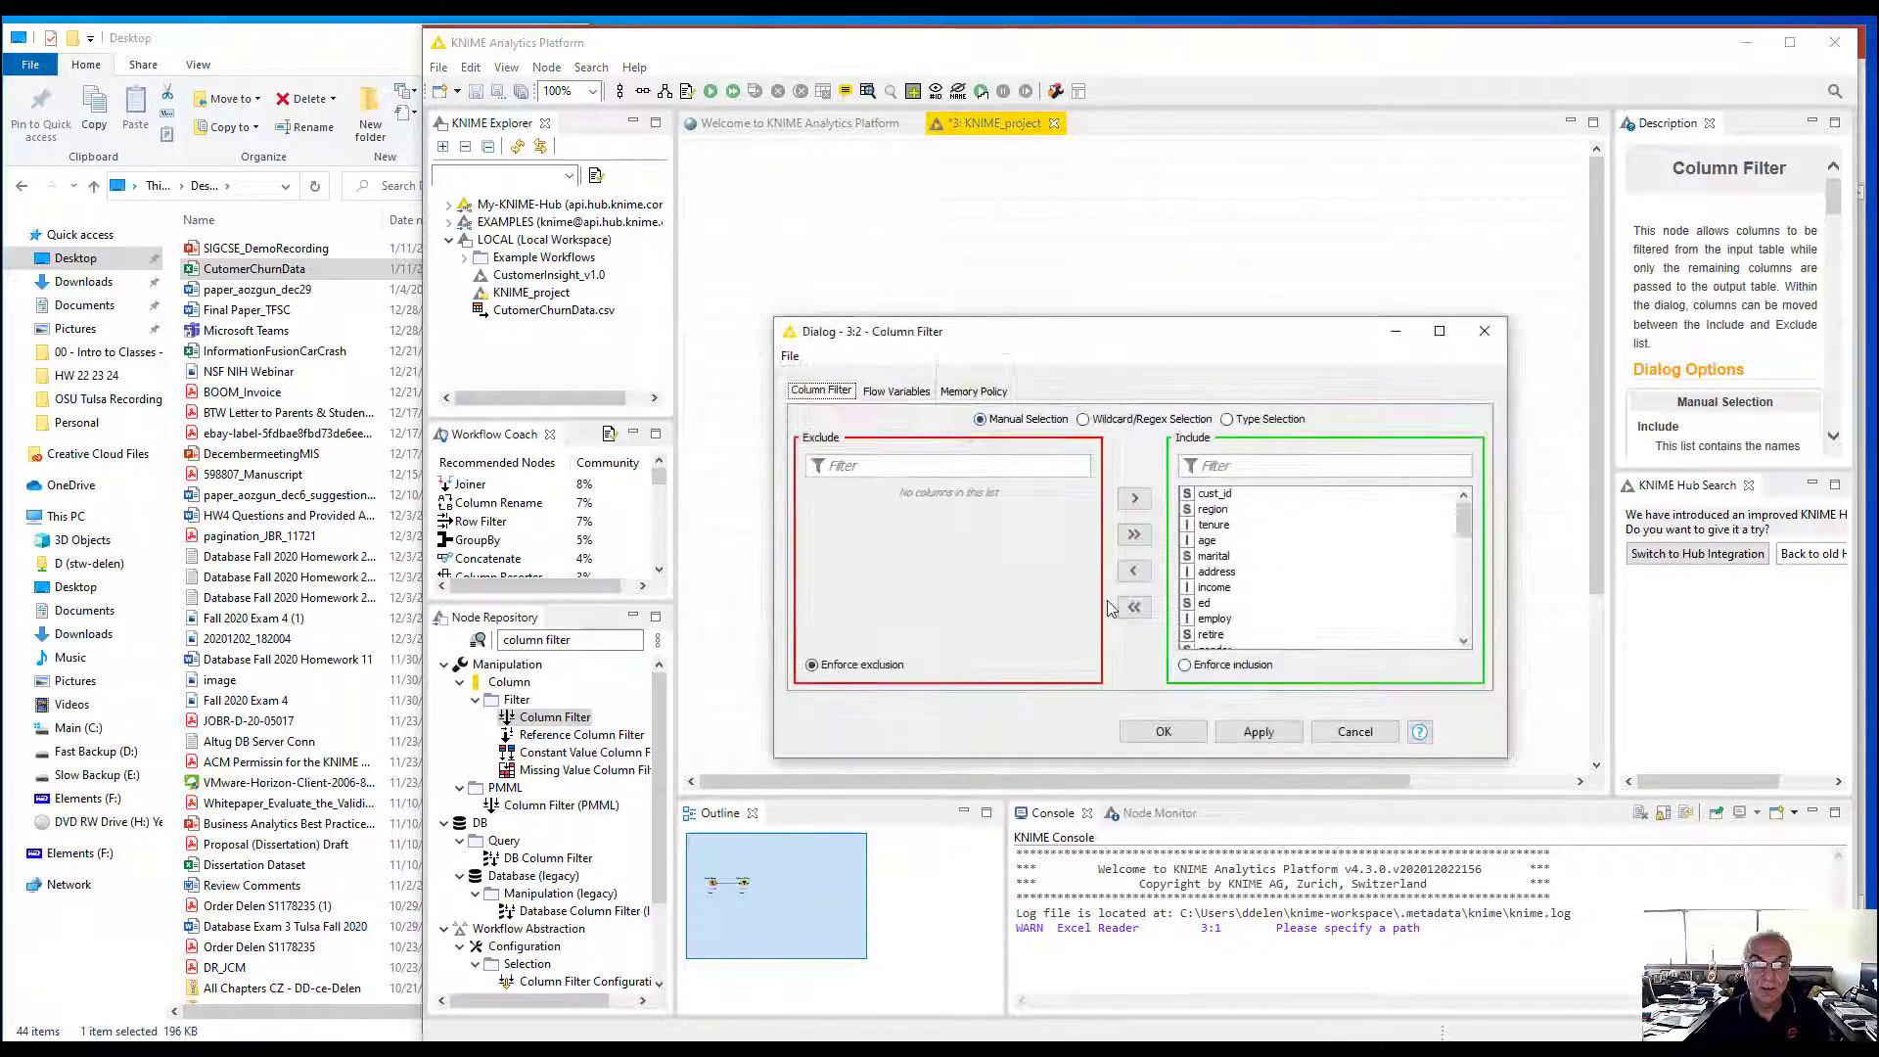
{"action": "left_click", "coordinate": [1212, 495]}
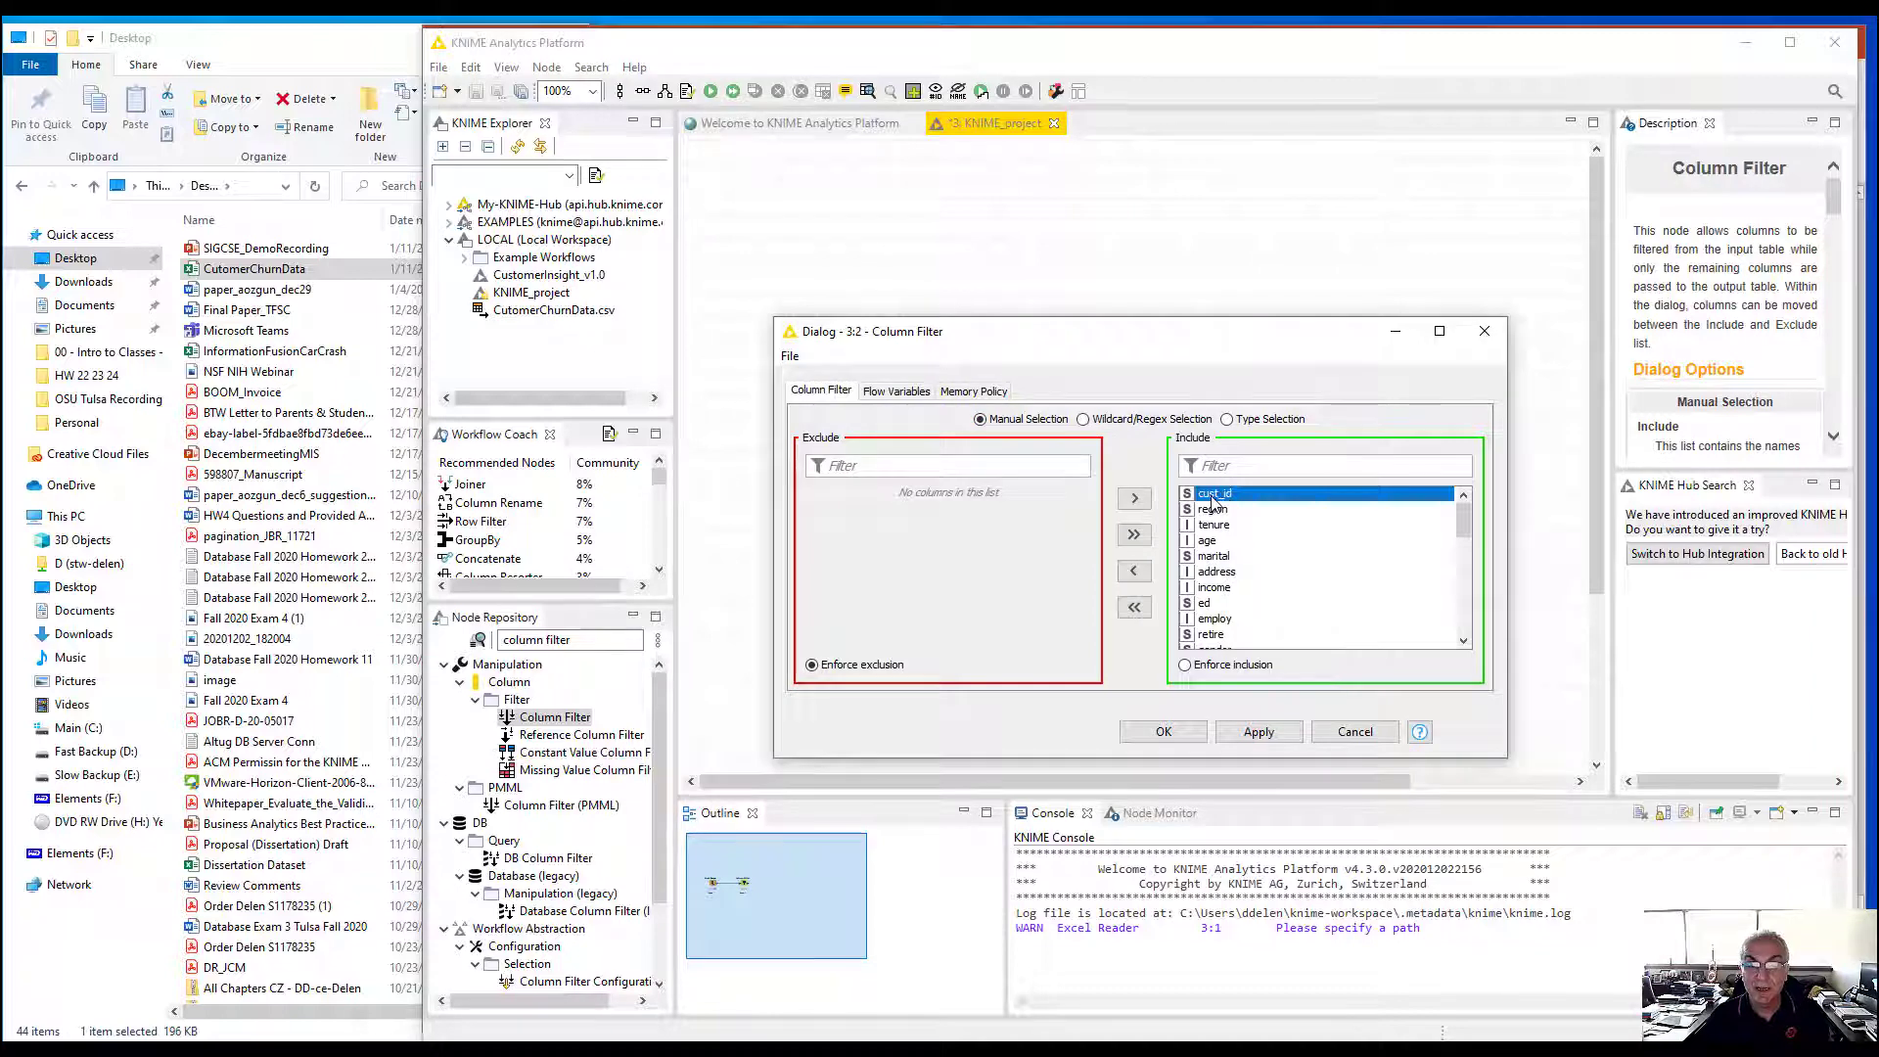
{"action": "left_click", "coordinate": [1134, 571]}
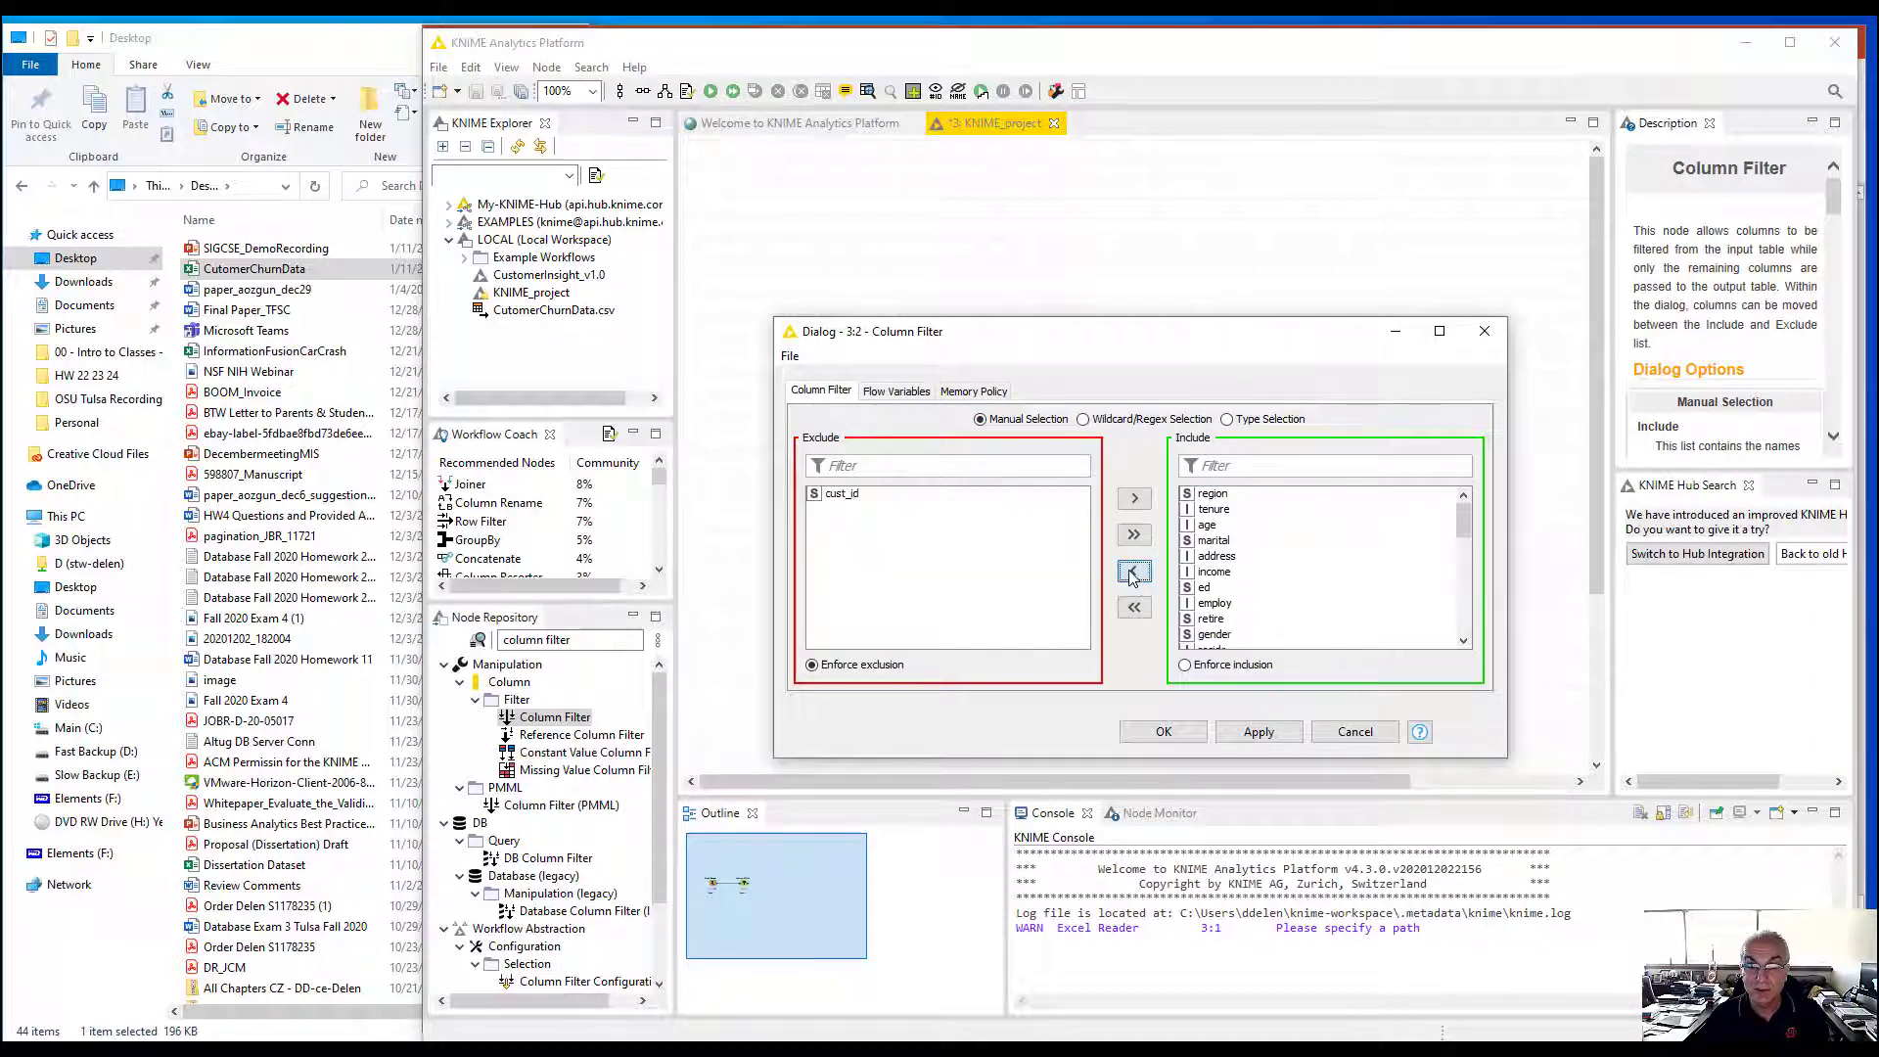
{"action": "left_click", "coordinate": [1163, 732]}
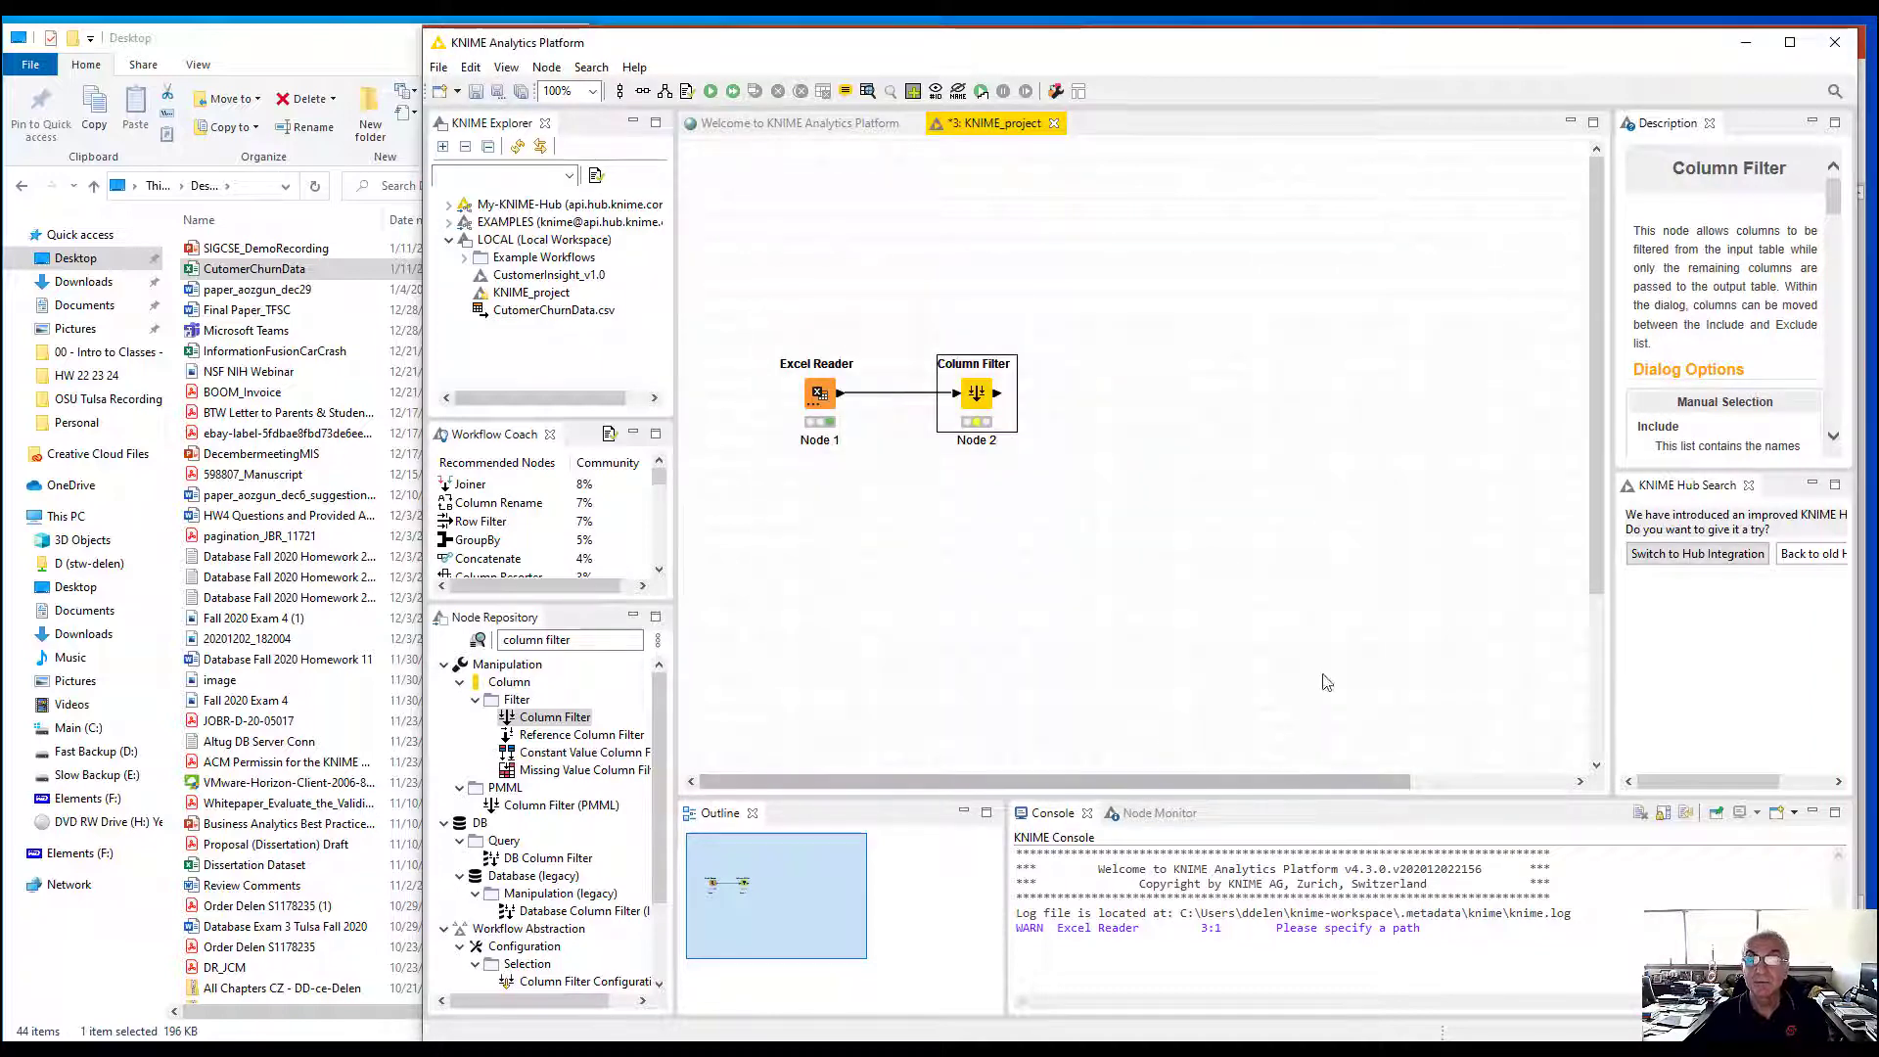
Execute the Column Filter and add a Partitioning node connected after it
{"action": "right_click", "coordinate": [979, 397]}
{"action": "left_click", "coordinate": [1023, 432]}
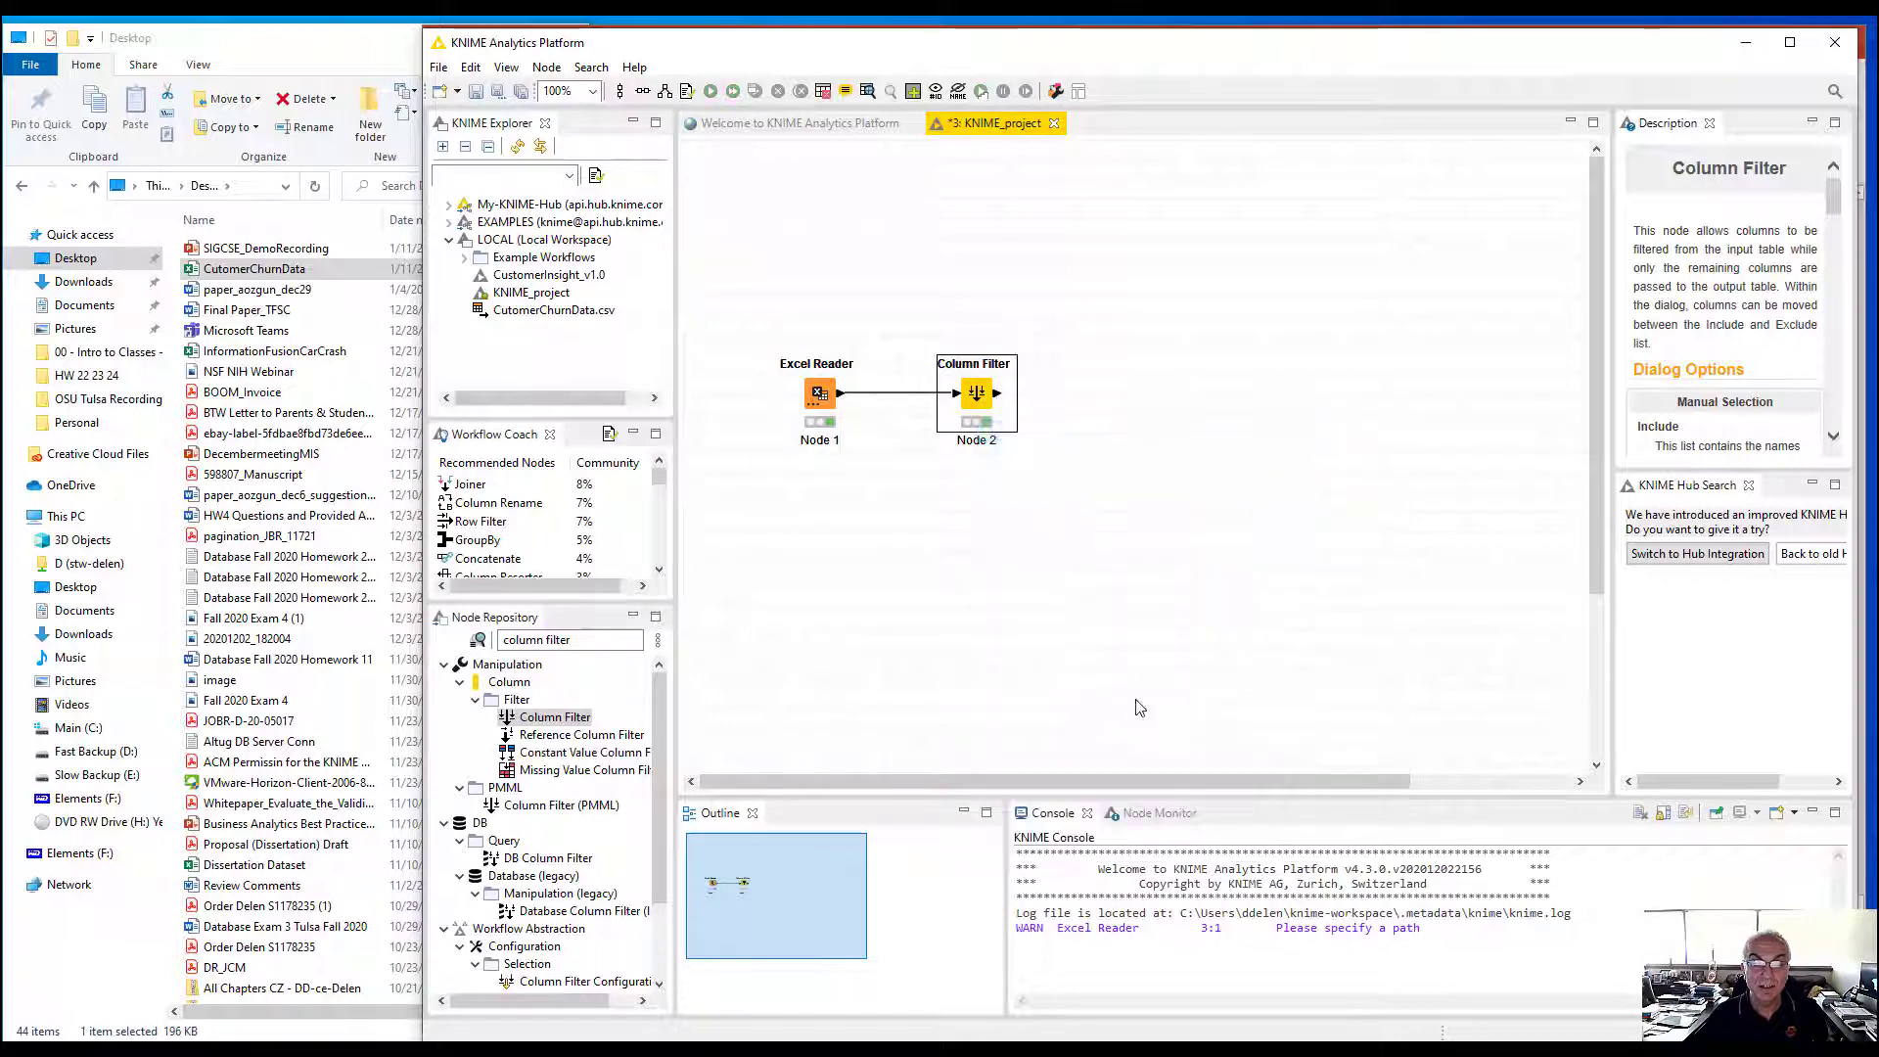
{"action": "left_click", "coordinate": [567, 639]}
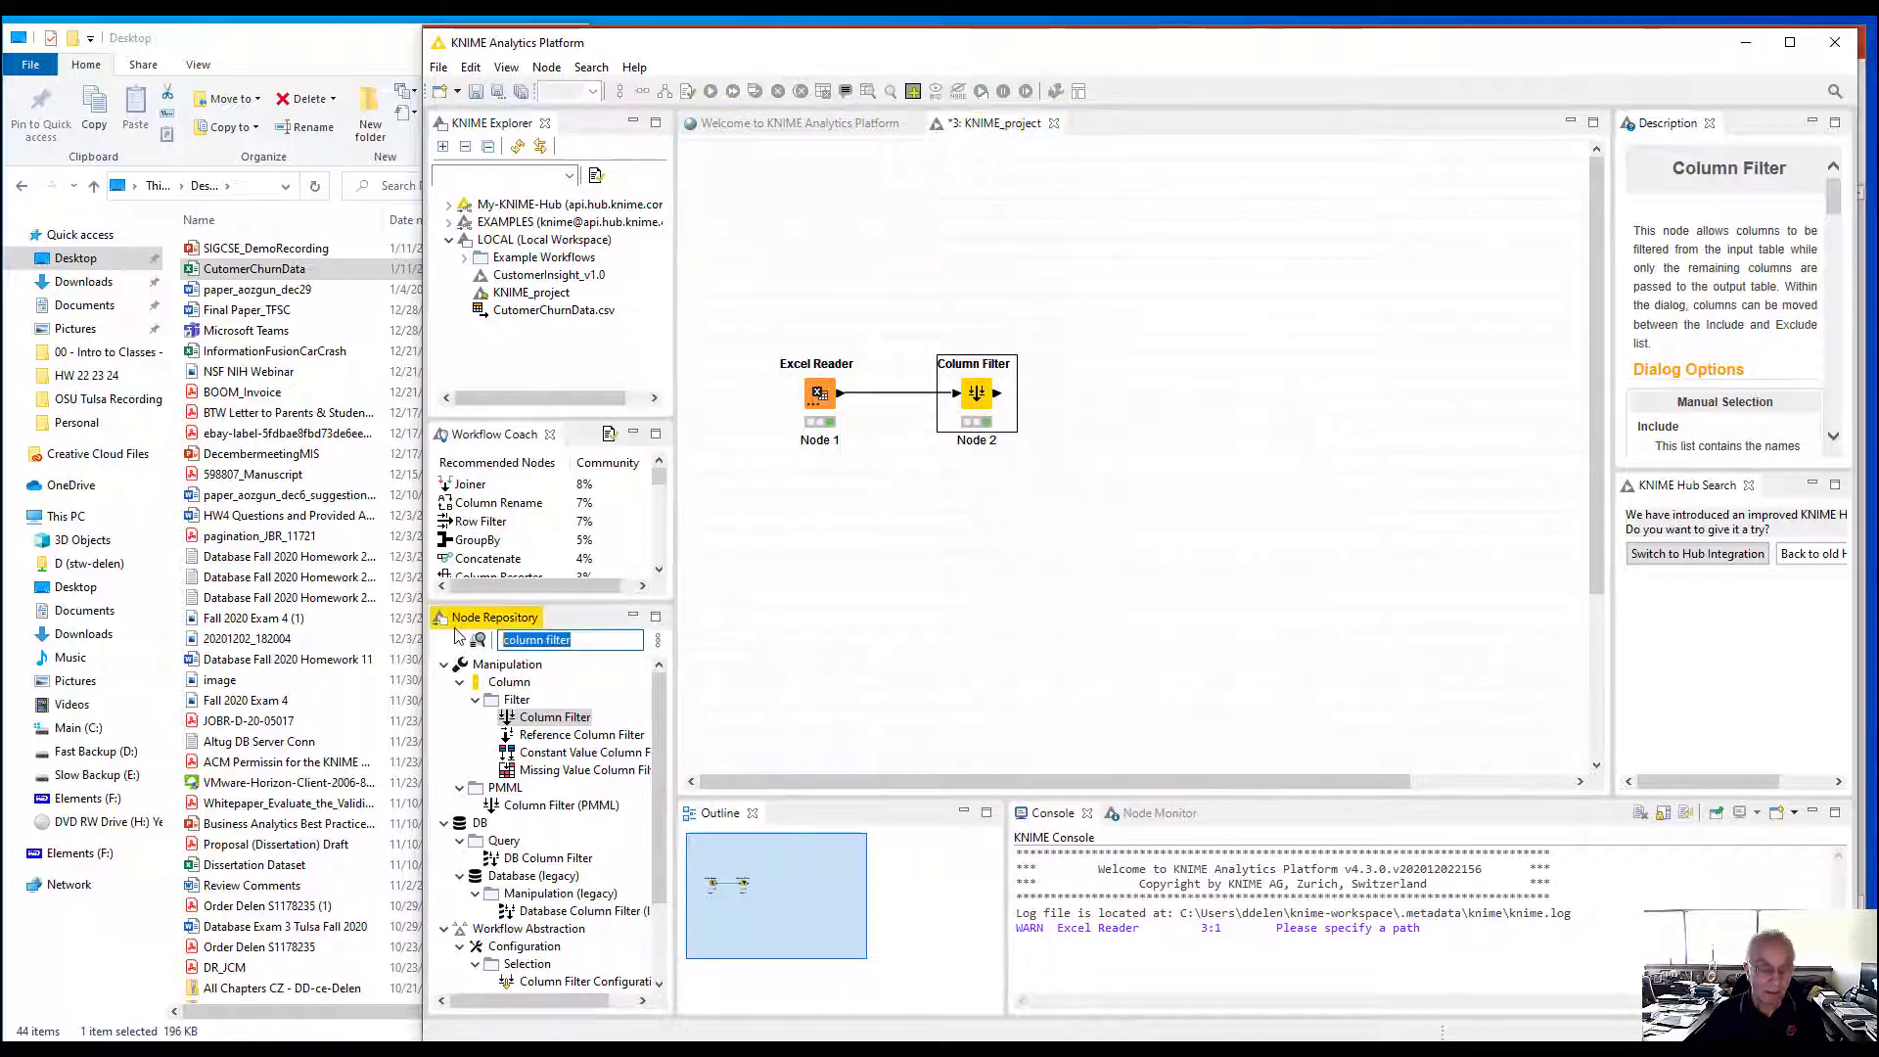
{"action": "type", "text": "partition"}
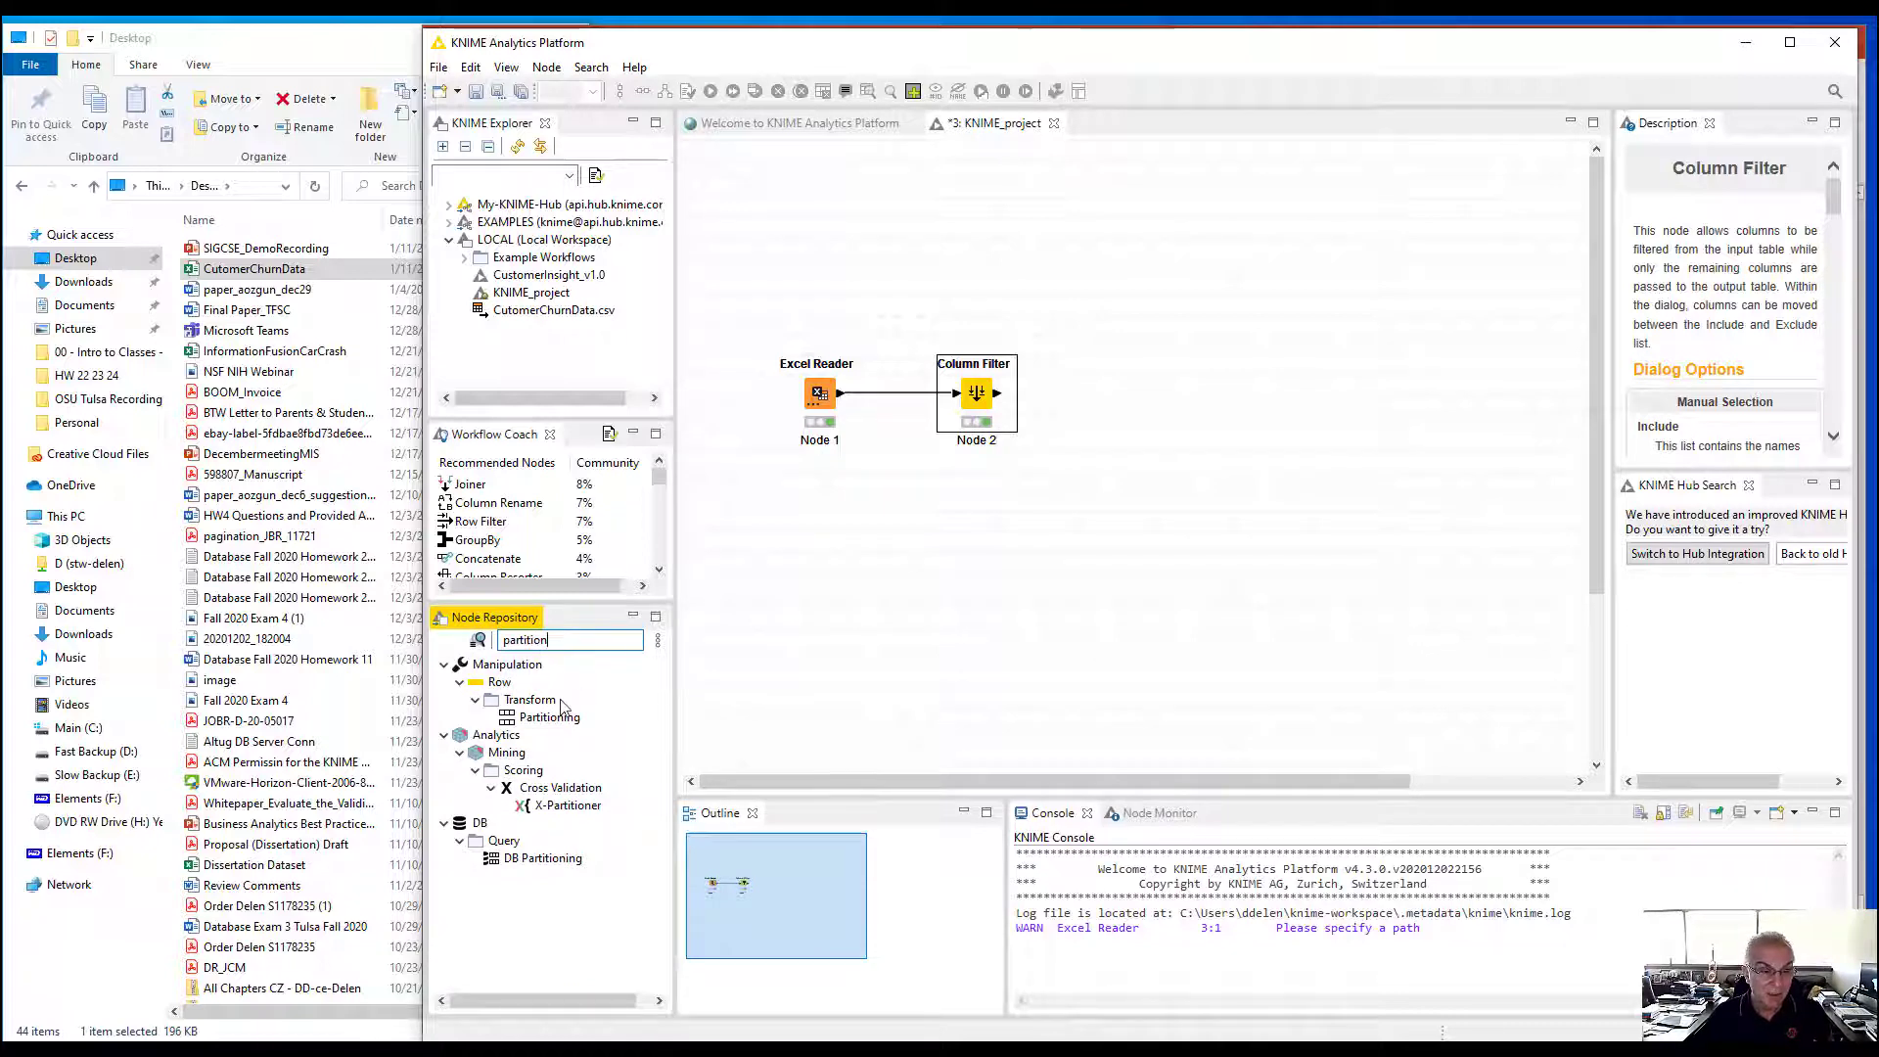
{"action": "left_click_drag", "start_coordinate": [553, 720], "coordinate": [1191, 397]}
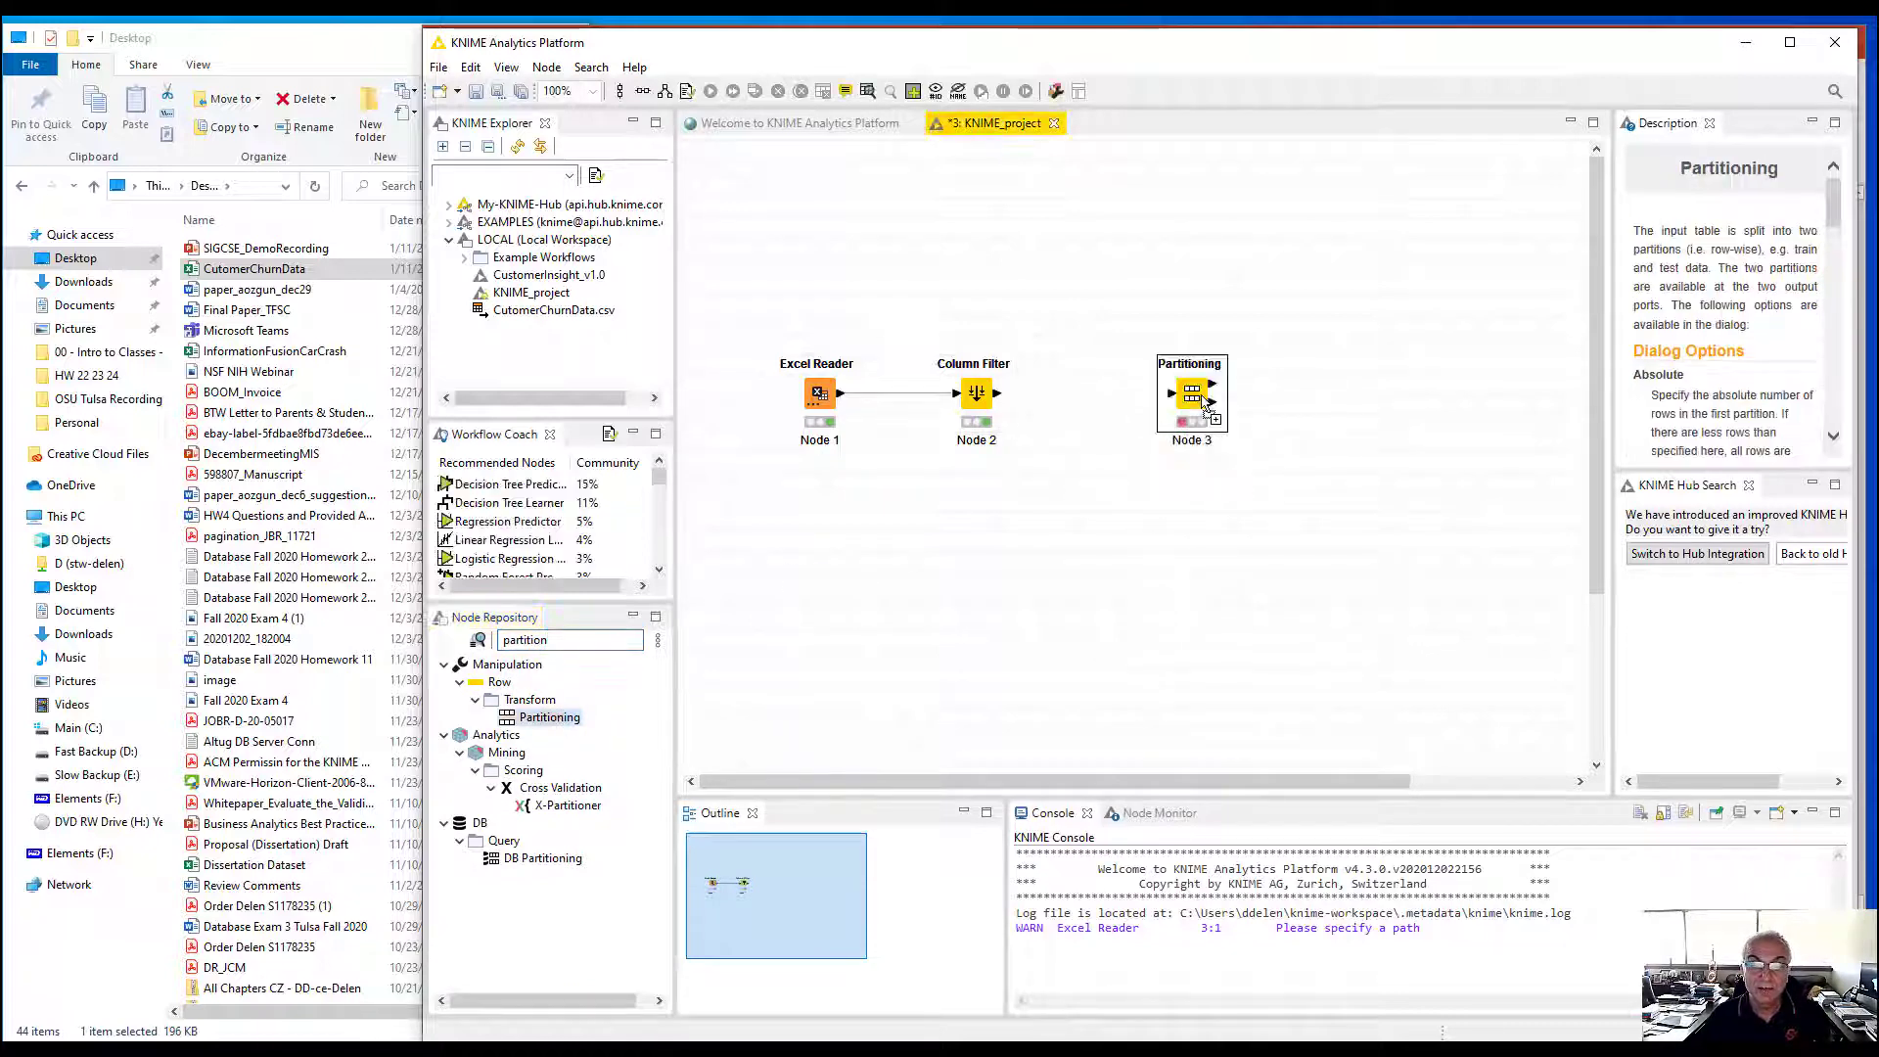
{"action": "left_click", "coordinate": [1004, 400]}
{"action": "left_click_drag", "start_coordinate": [1005, 401], "coordinate": [1171, 393]}
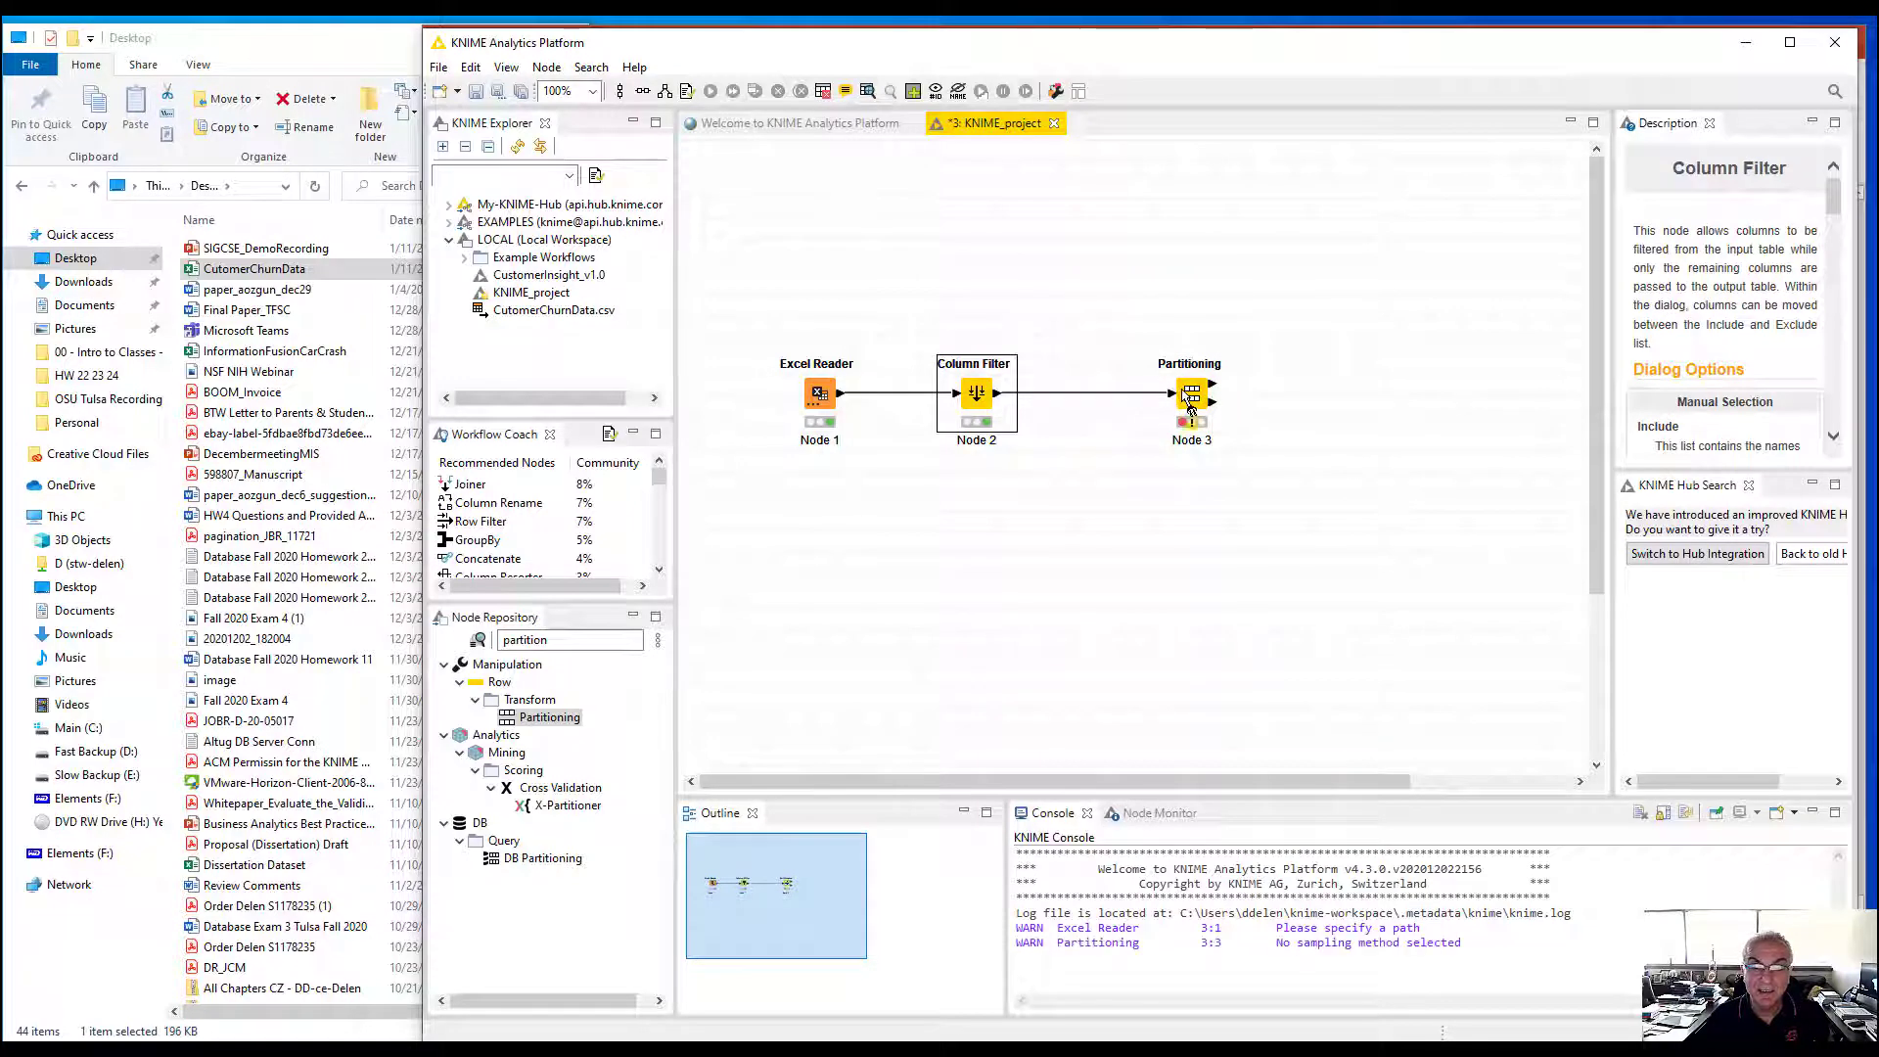
Set Partitioning to 70% relative with stratified sampling on churn
{"action": "right_click", "coordinate": [1182, 391]}
{"action": "left_click", "coordinate": [1255, 405]}
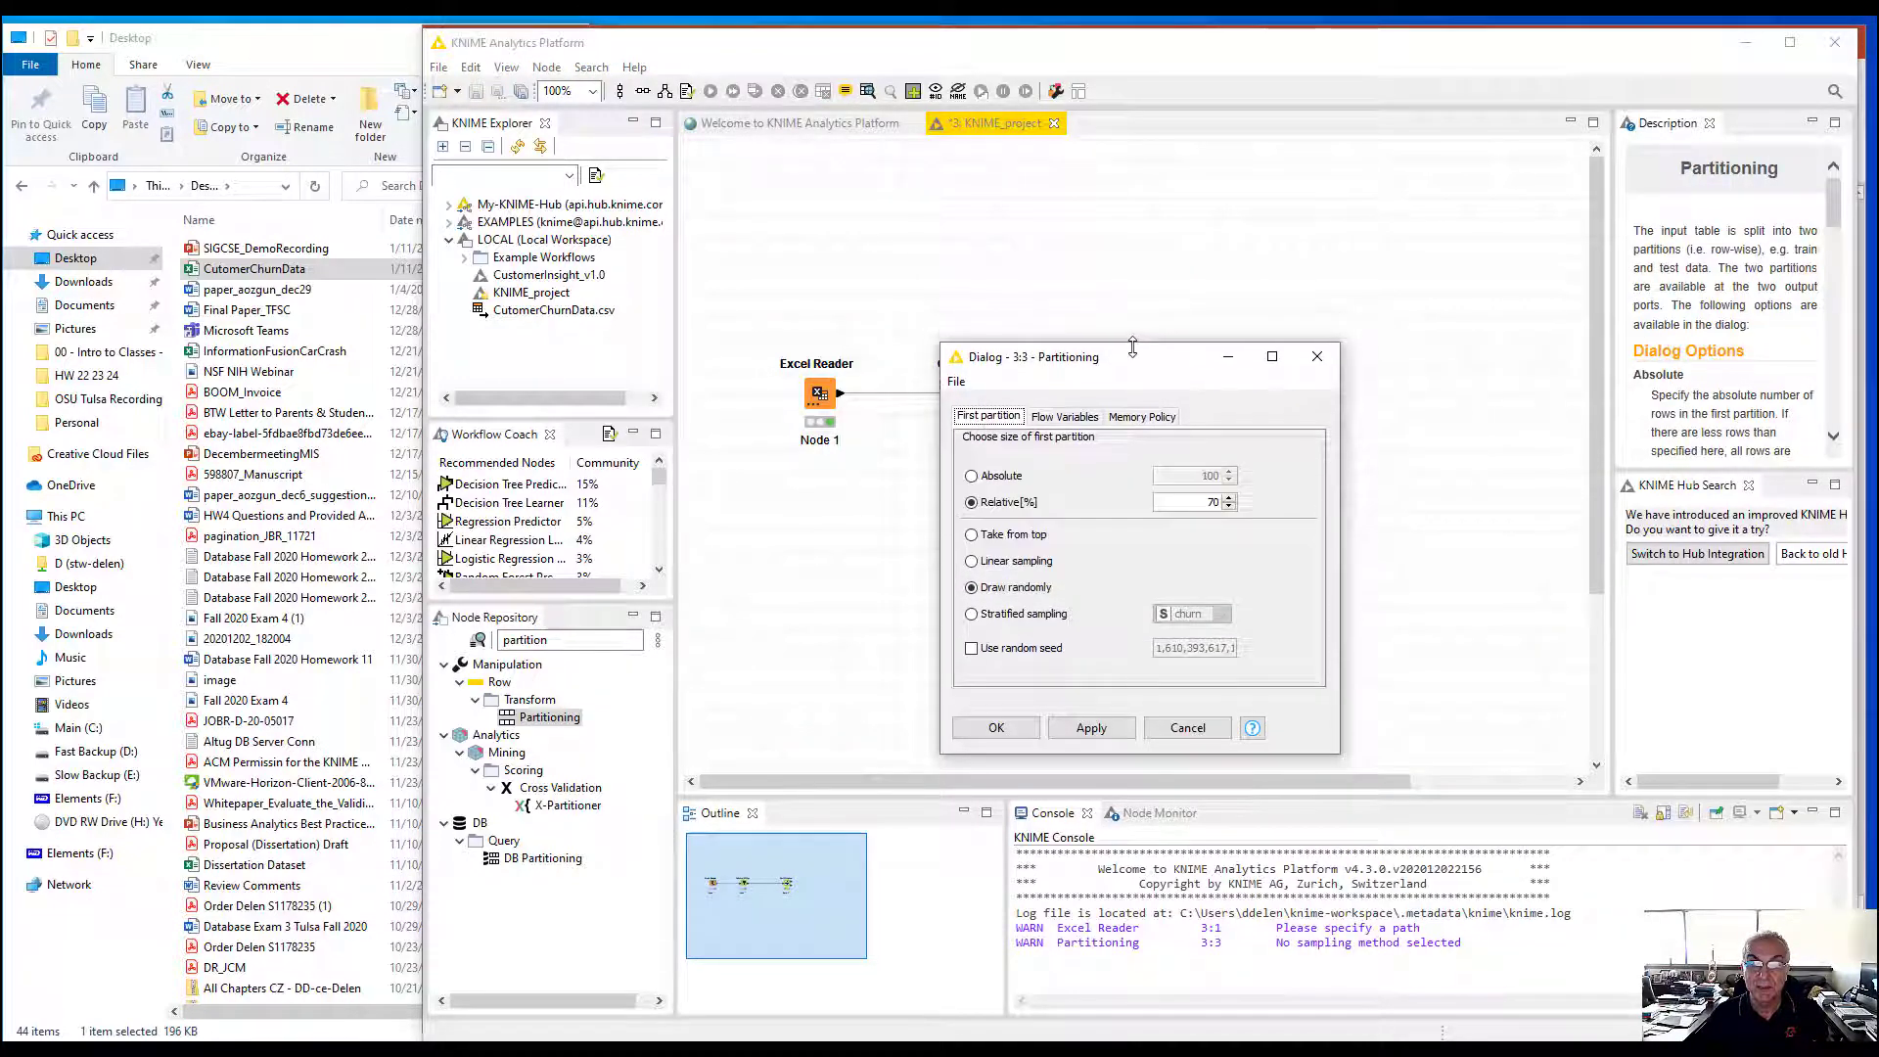
{"action": "left_click_drag", "start_coordinate": [1141, 350], "coordinate": [1041, 353]}
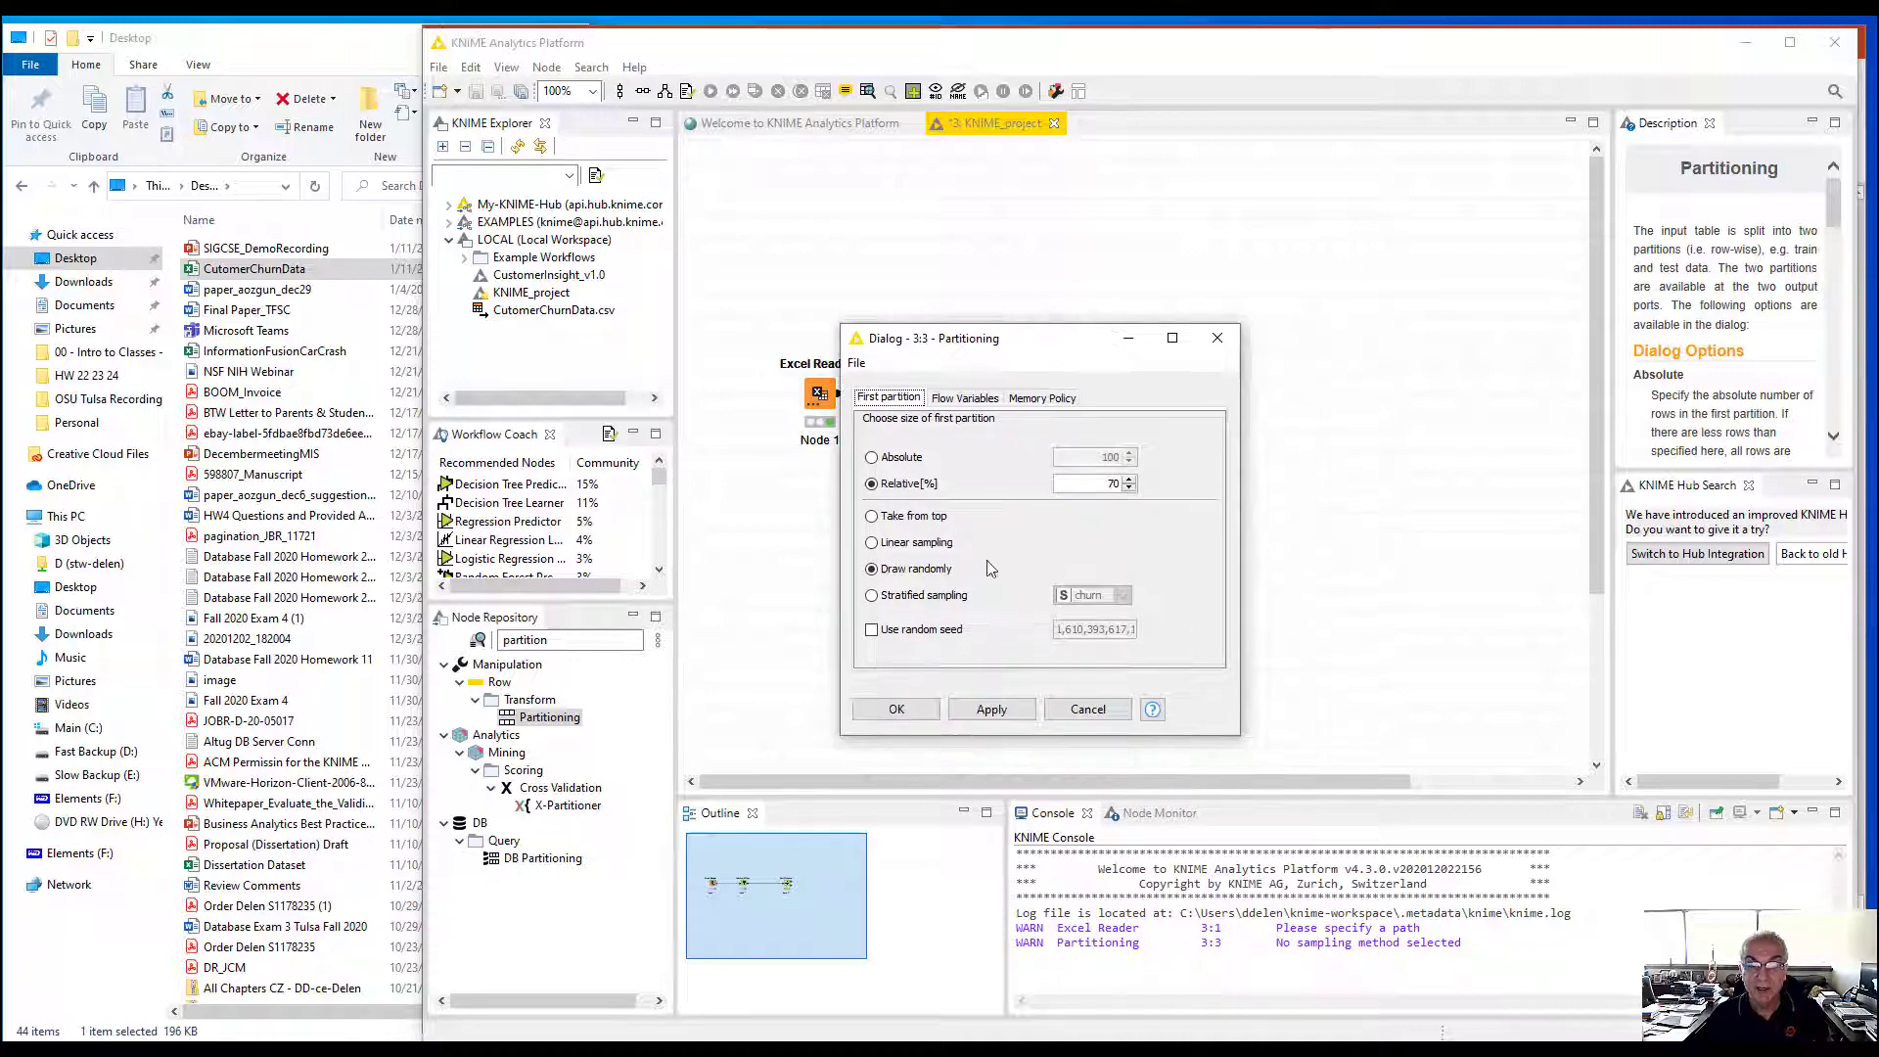
{"action": "left_click", "coordinate": [885, 599]}
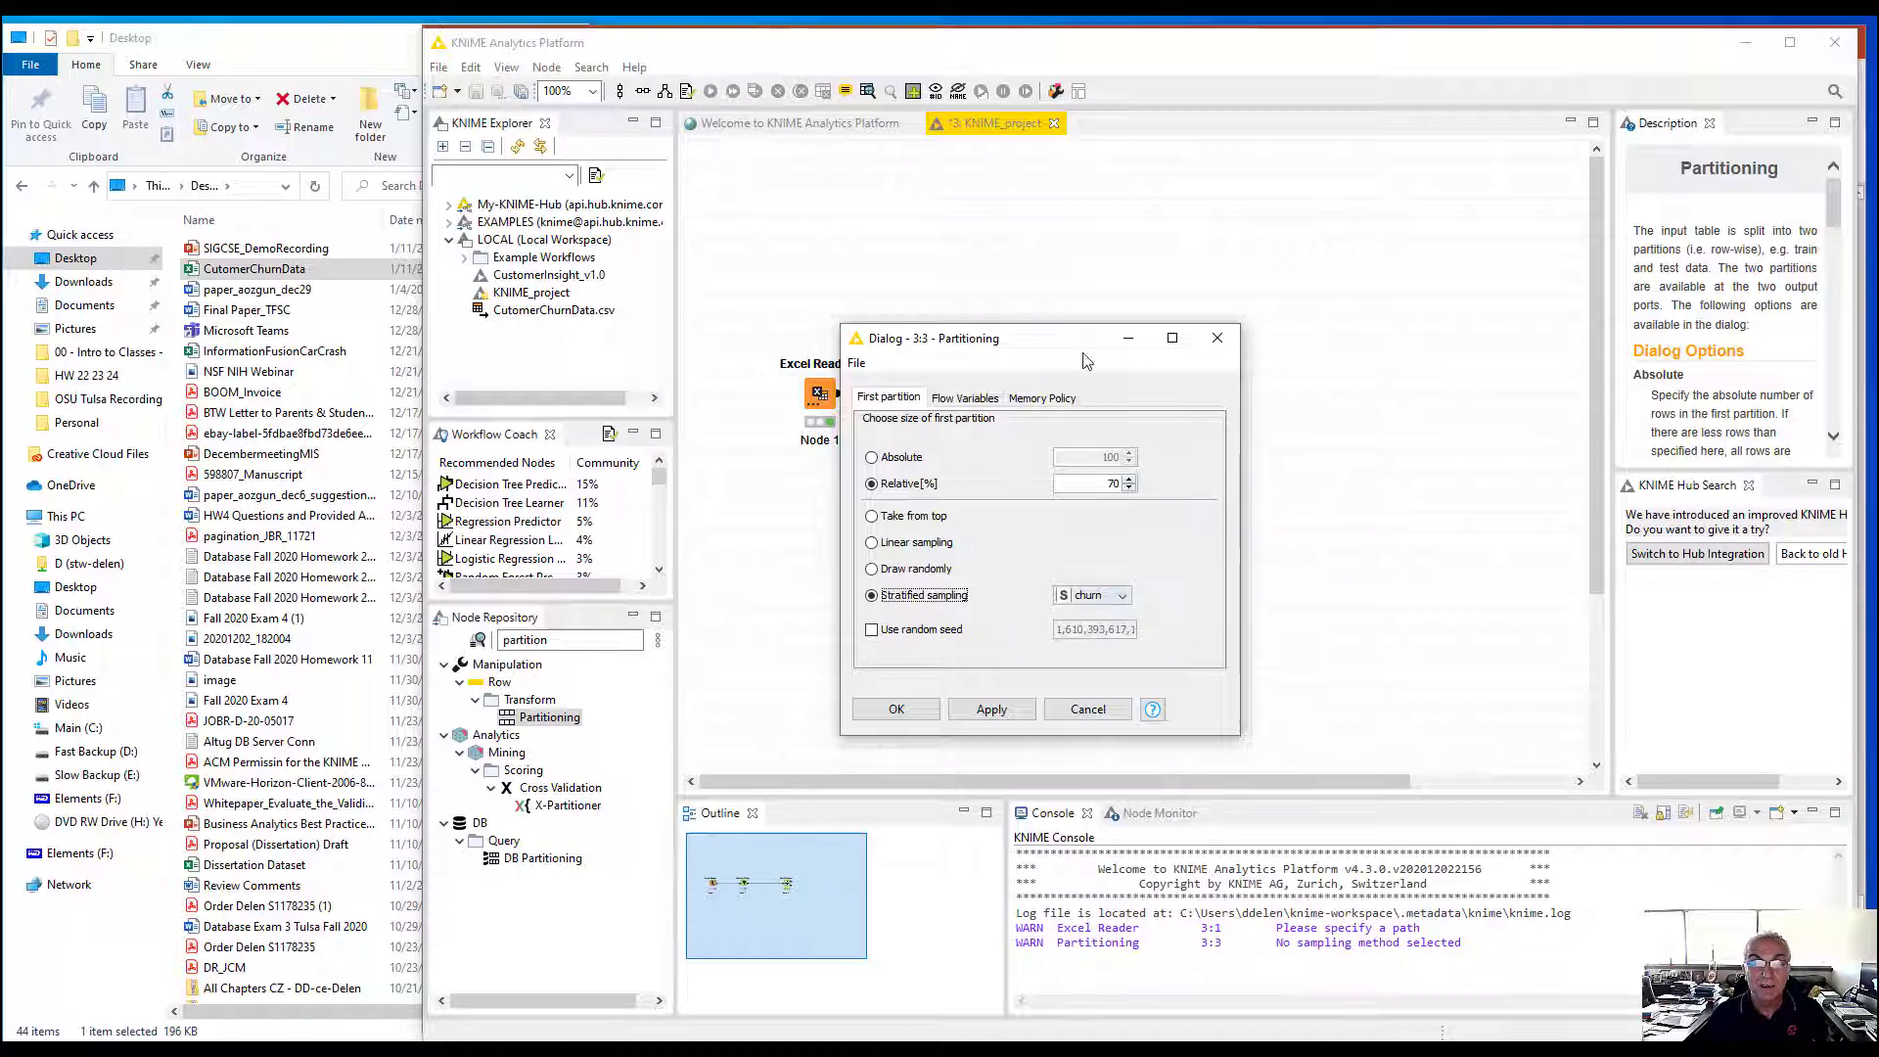
{"action": "left_click_drag", "start_coordinate": [1083, 361], "coordinate": [708, 287]}
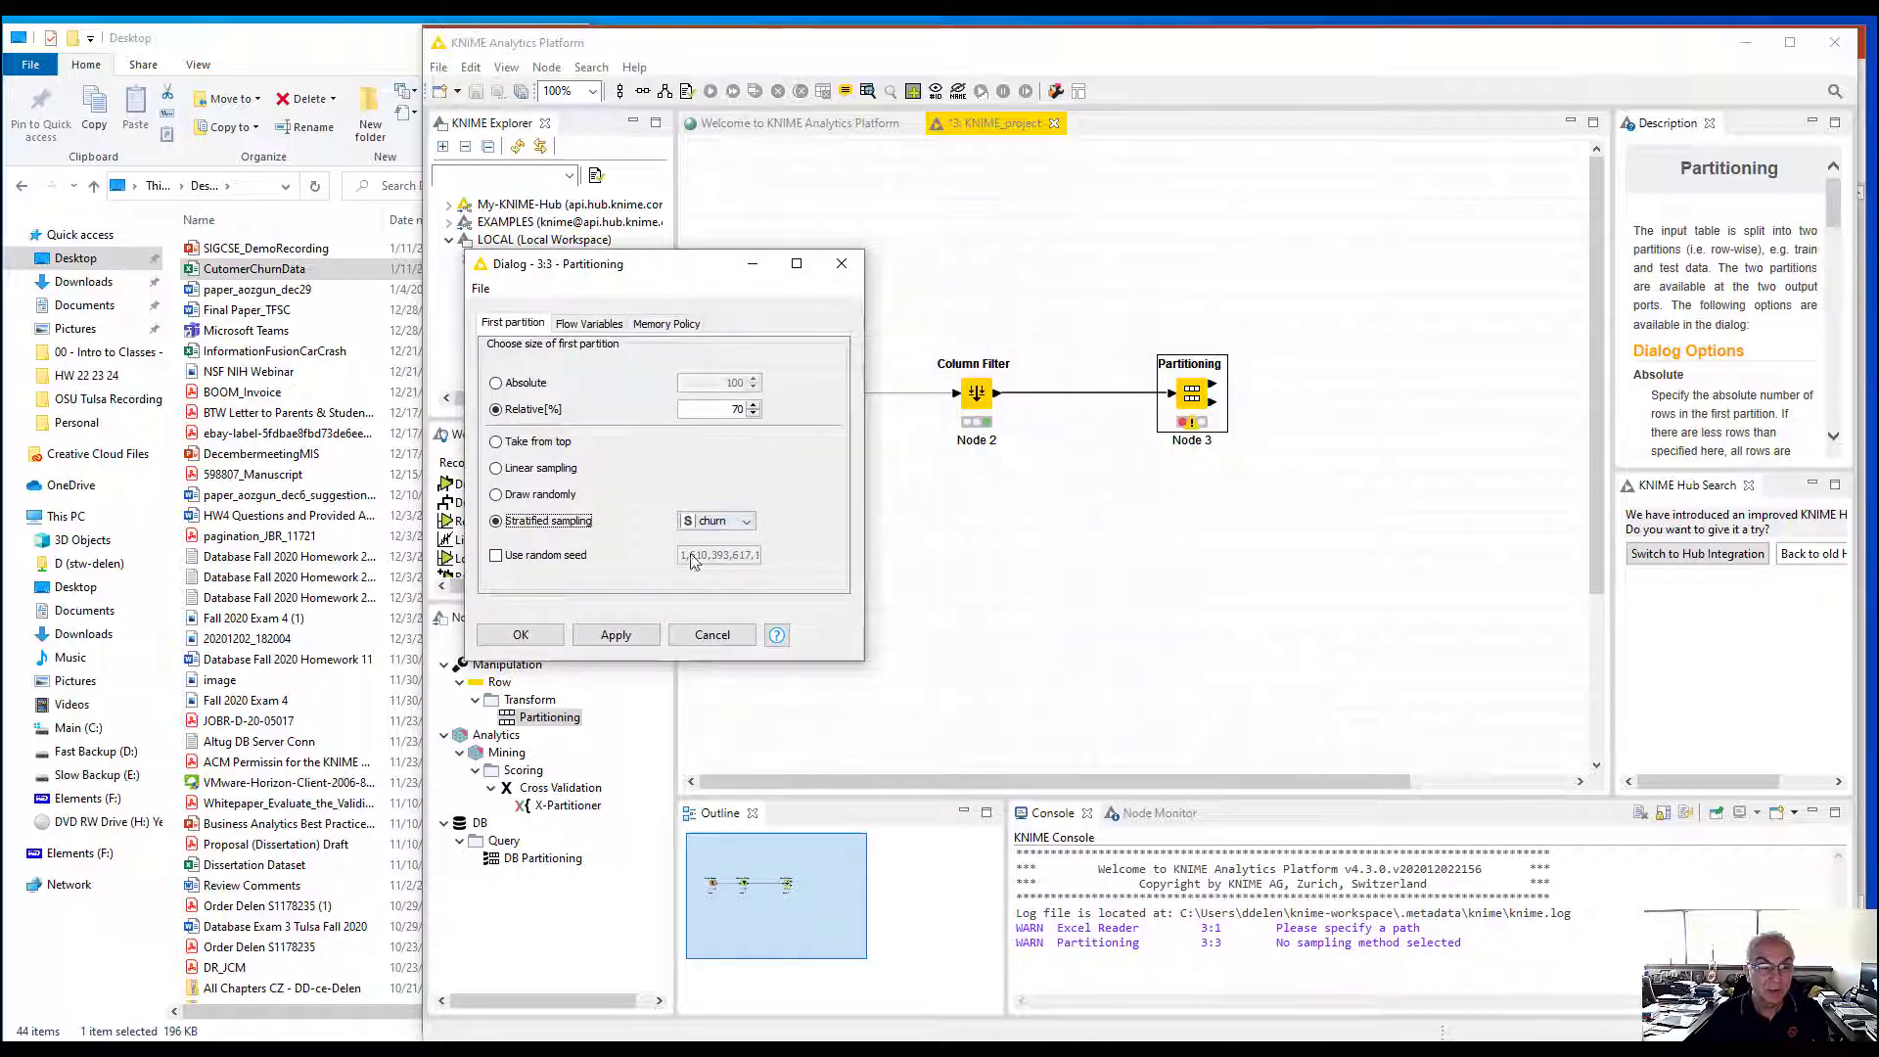
{"action": "left_click", "coordinate": [522, 635]}
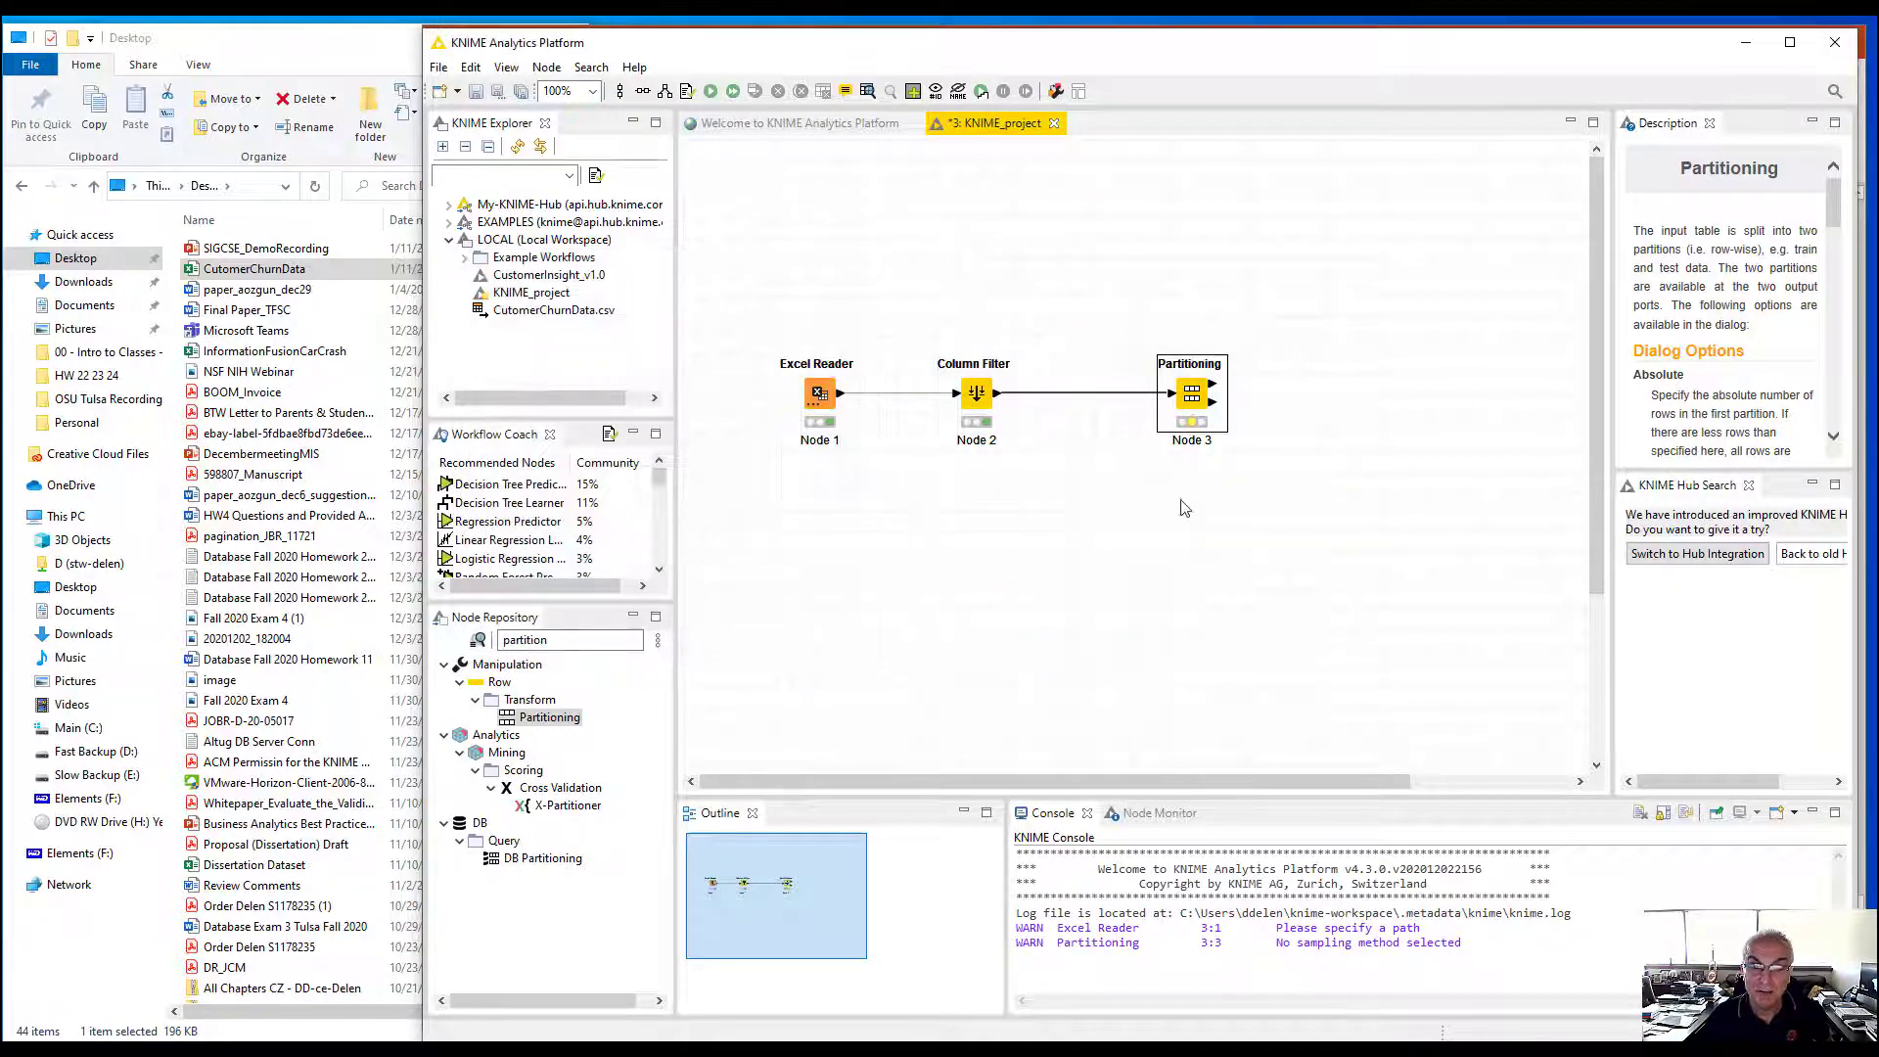
Add Decision Tree Learner and Predictor nodes, feeding the training partition into the Learner
{"action": "left_click", "coordinate": [627, 640]}
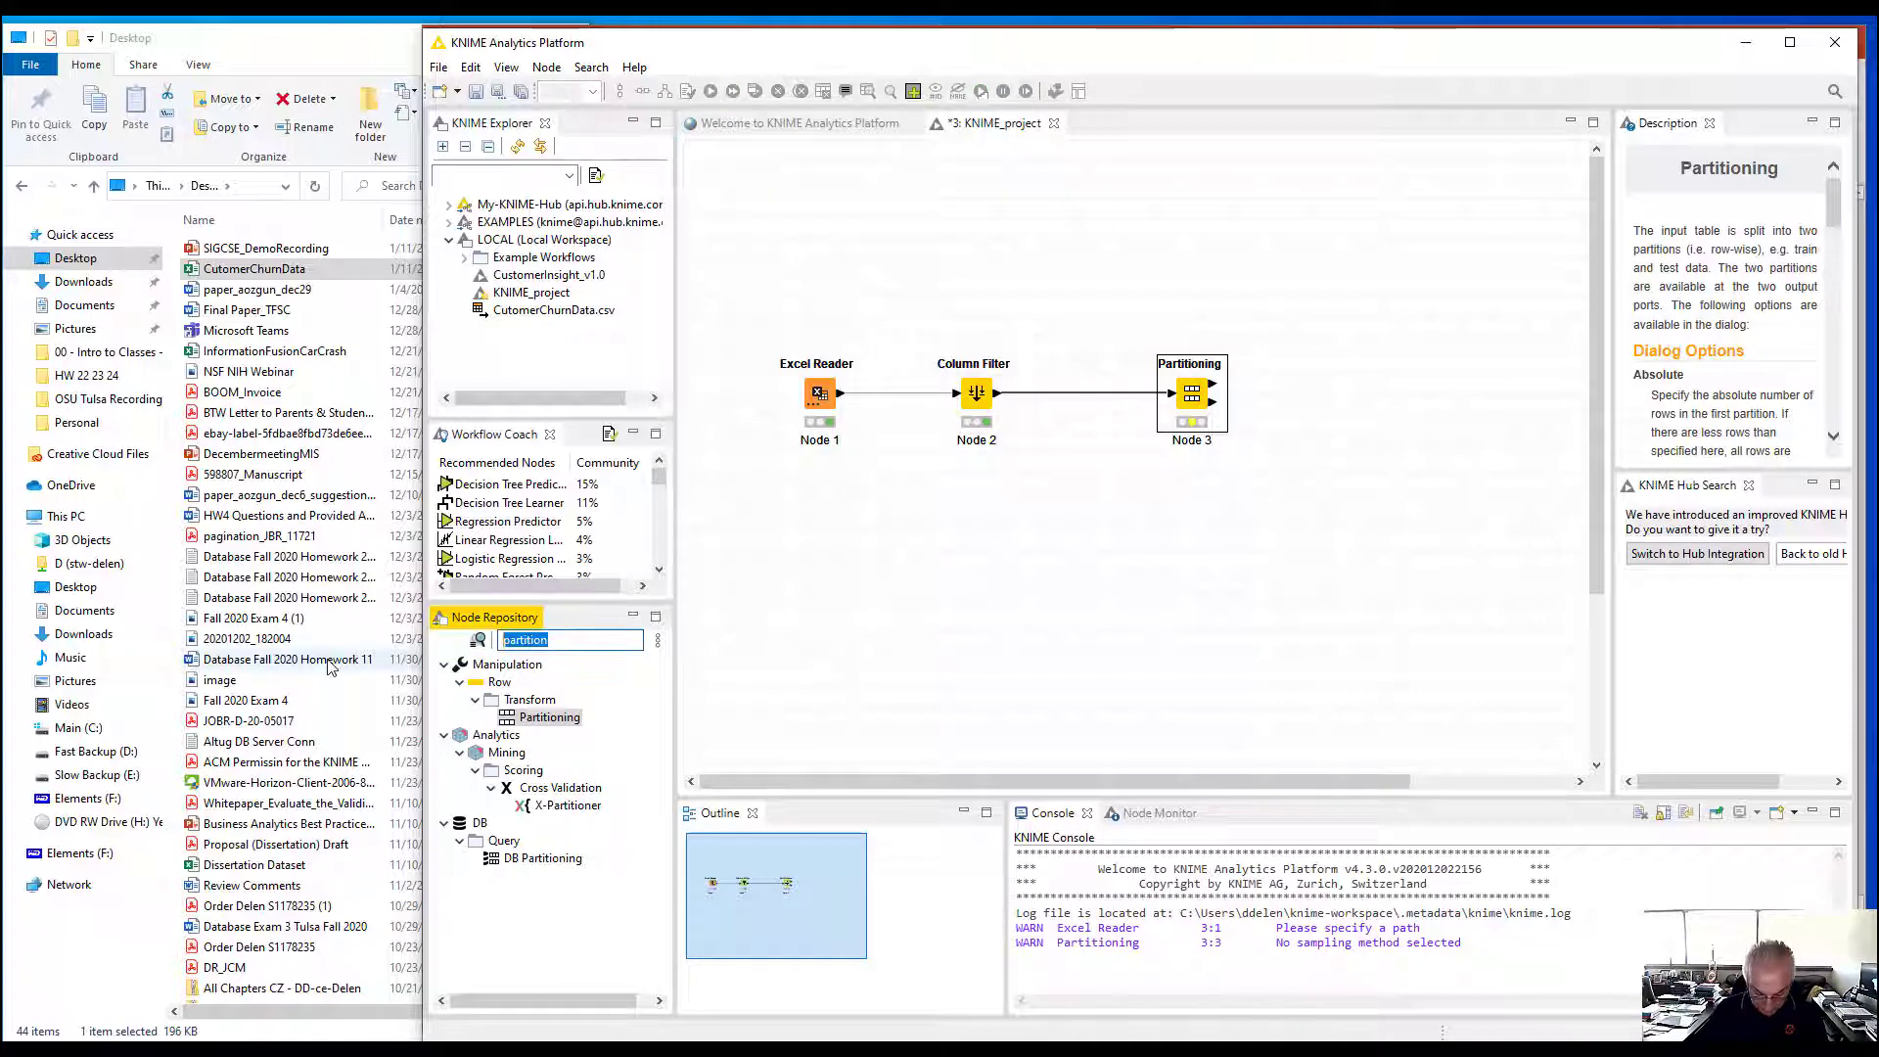
{"action": "type", "text": "decis"}
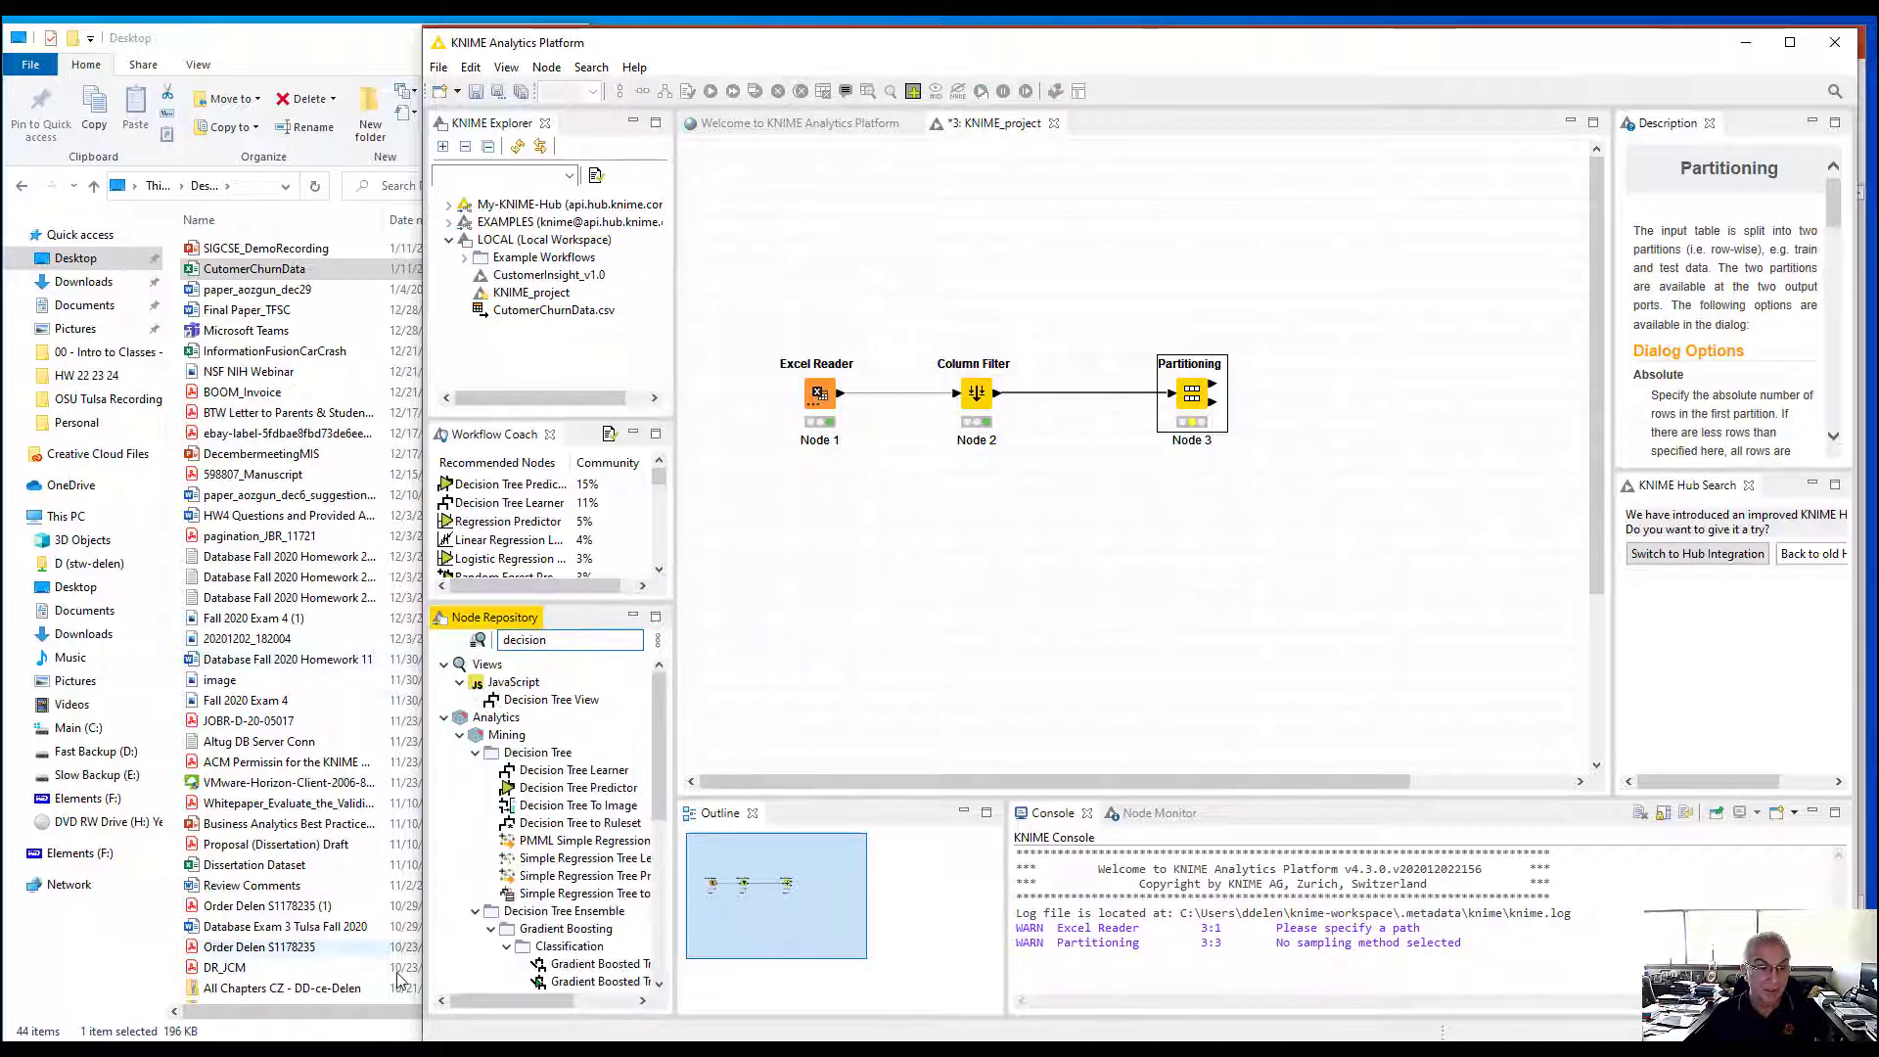
{"action": "left_click_drag", "start_coordinate": [573, 771], "coordinate": [1407, 304]}
{"action": "left_click_drag", "start_coordinate": [579, 788], "coordinate": [1504, 416]}
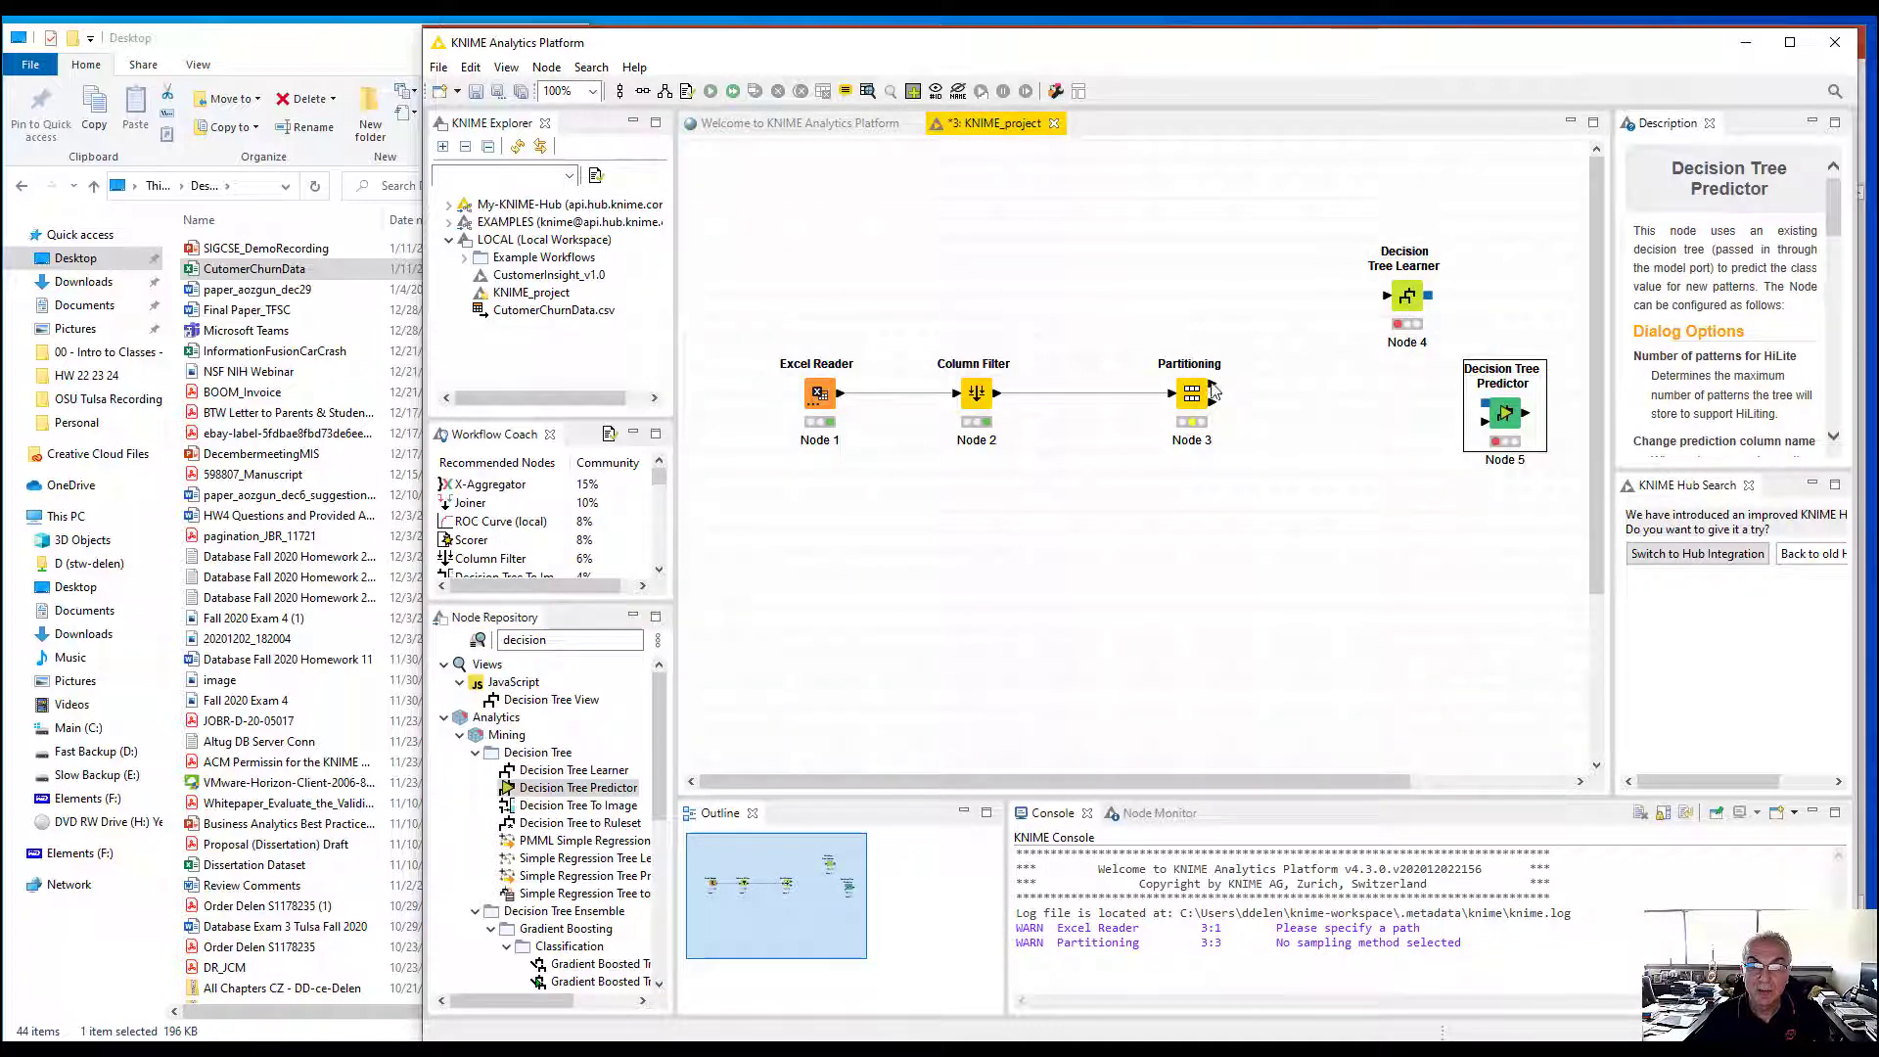
{"action": "left_click_drag", "start_coordinate": [1214, 393], "coordinate": [1383, 306]}
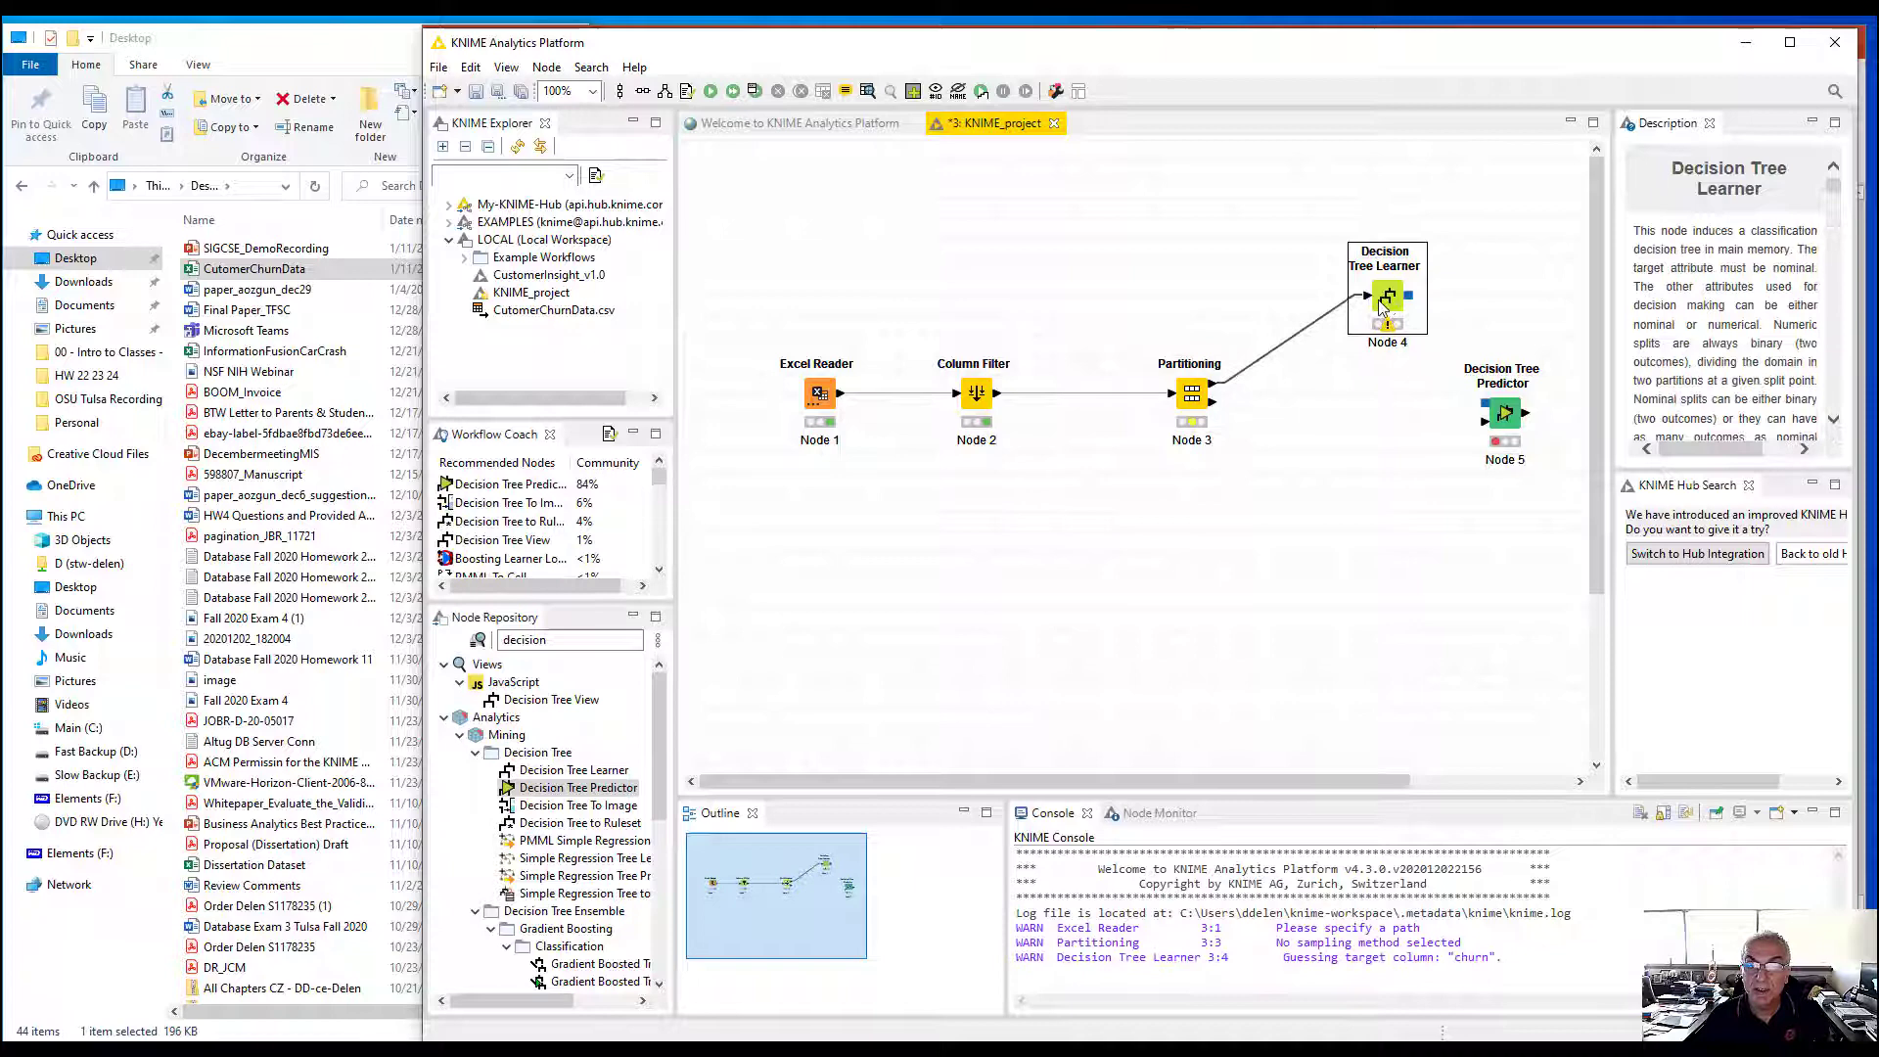
Configure the Decision Tree Learner with churn as the class column
{"action": "right_click", "coordinate": [1383, 306]}
{"action": "left_click", "coordinate": [1410, 309]}
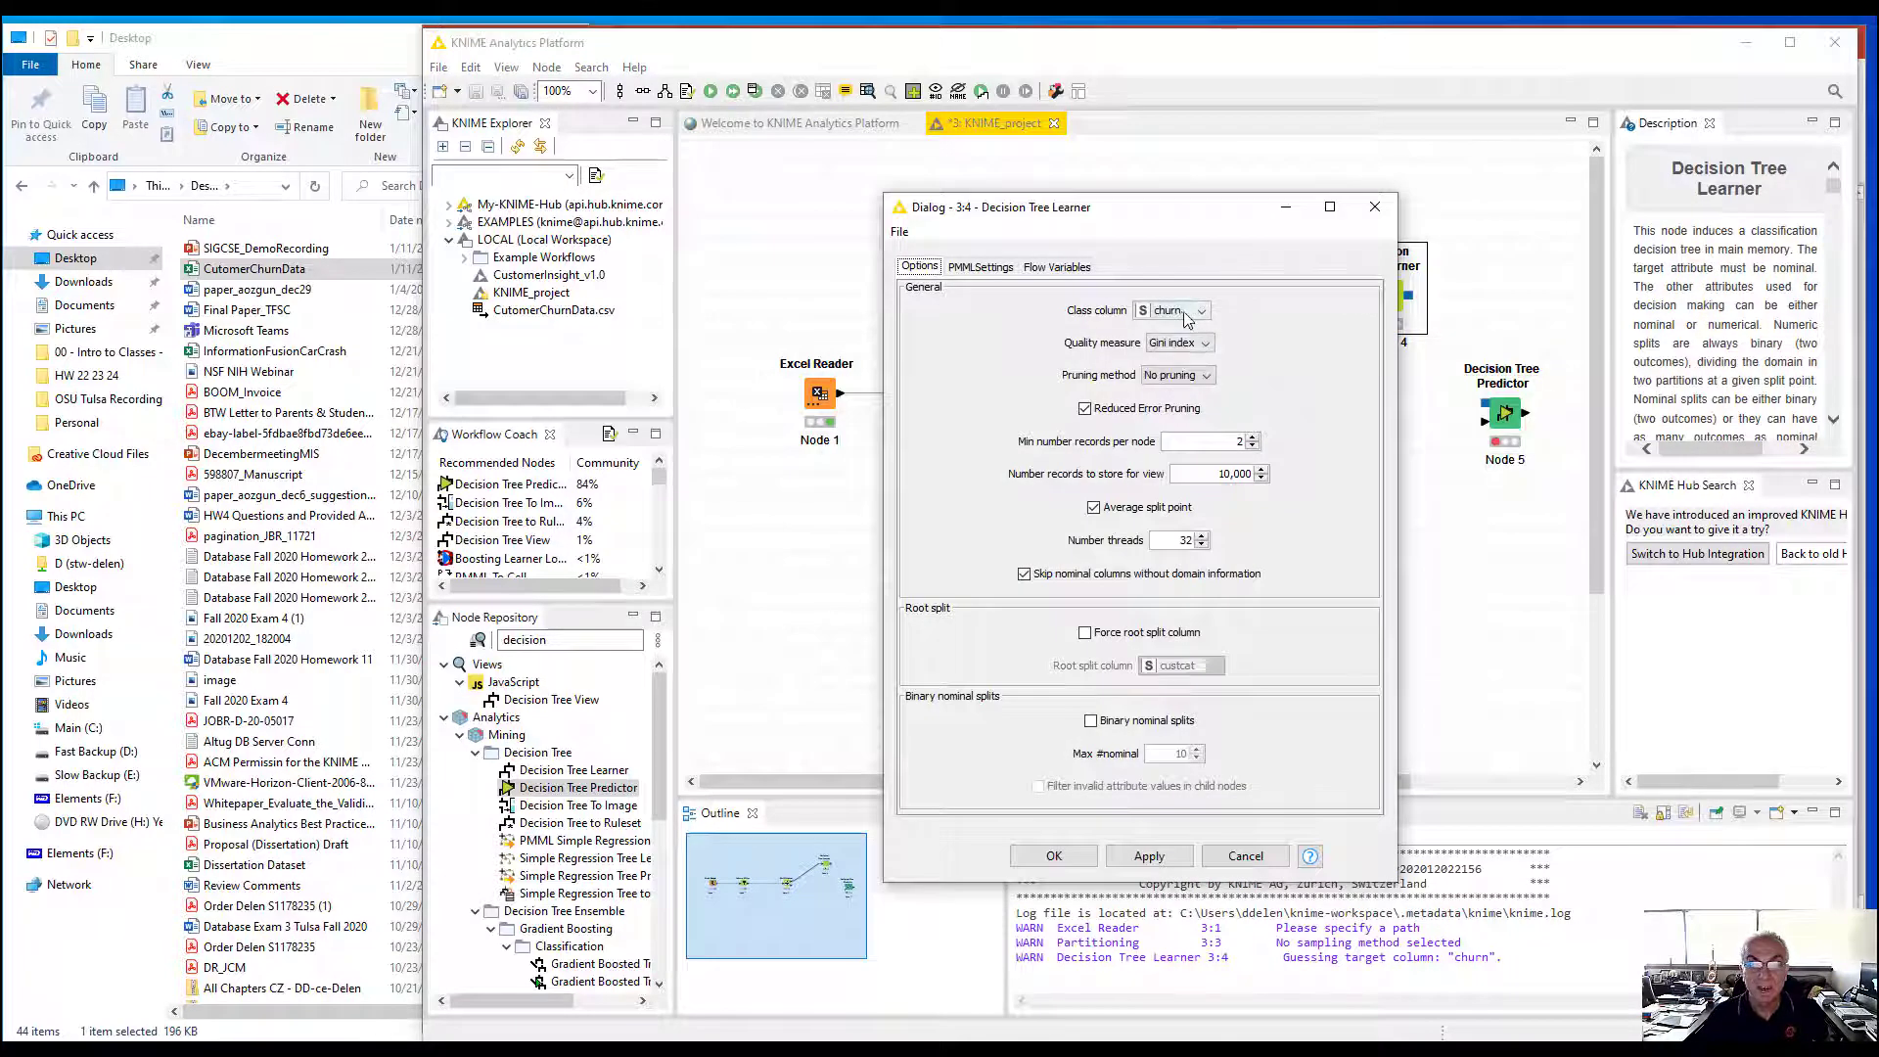
{"action": "left_click", "coordinate": [1201, 310]}
{"action": "left_click", "coordinate": [1202, 311]}
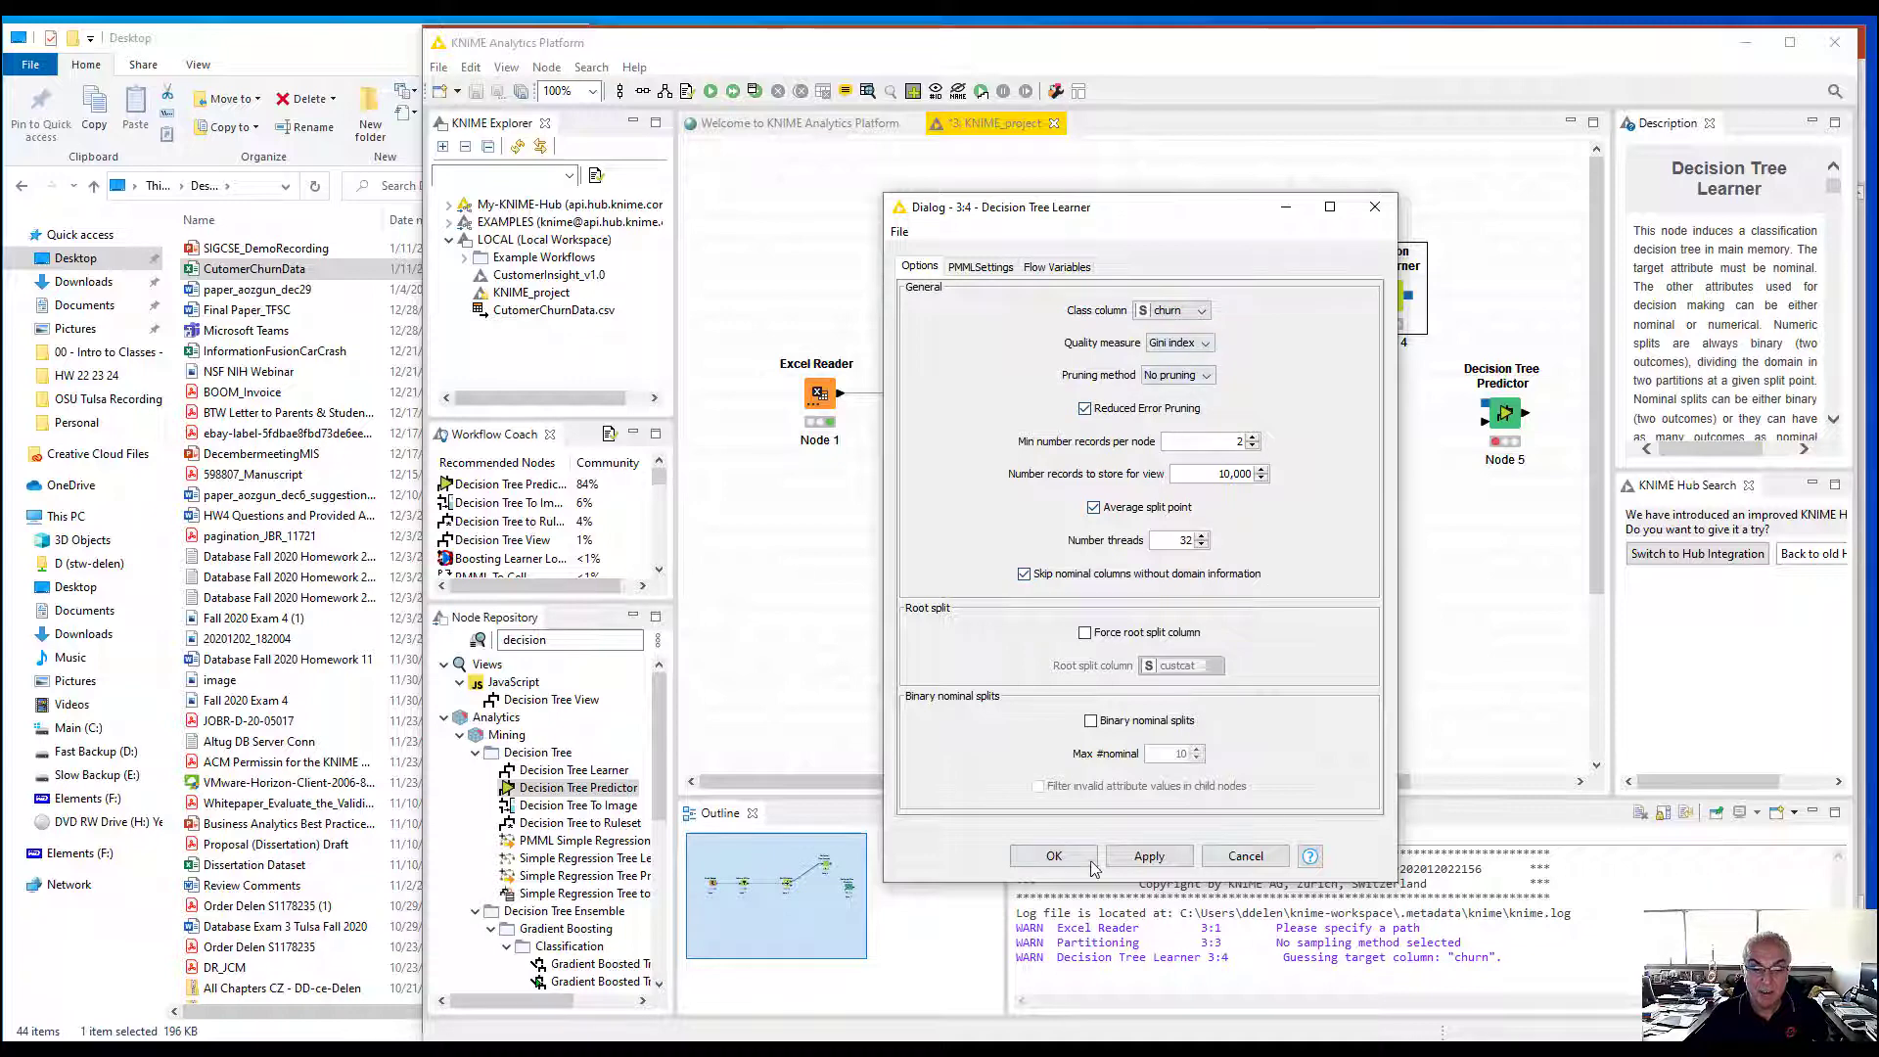
{"action": "left_click", "coordinate": [1057, 857]}
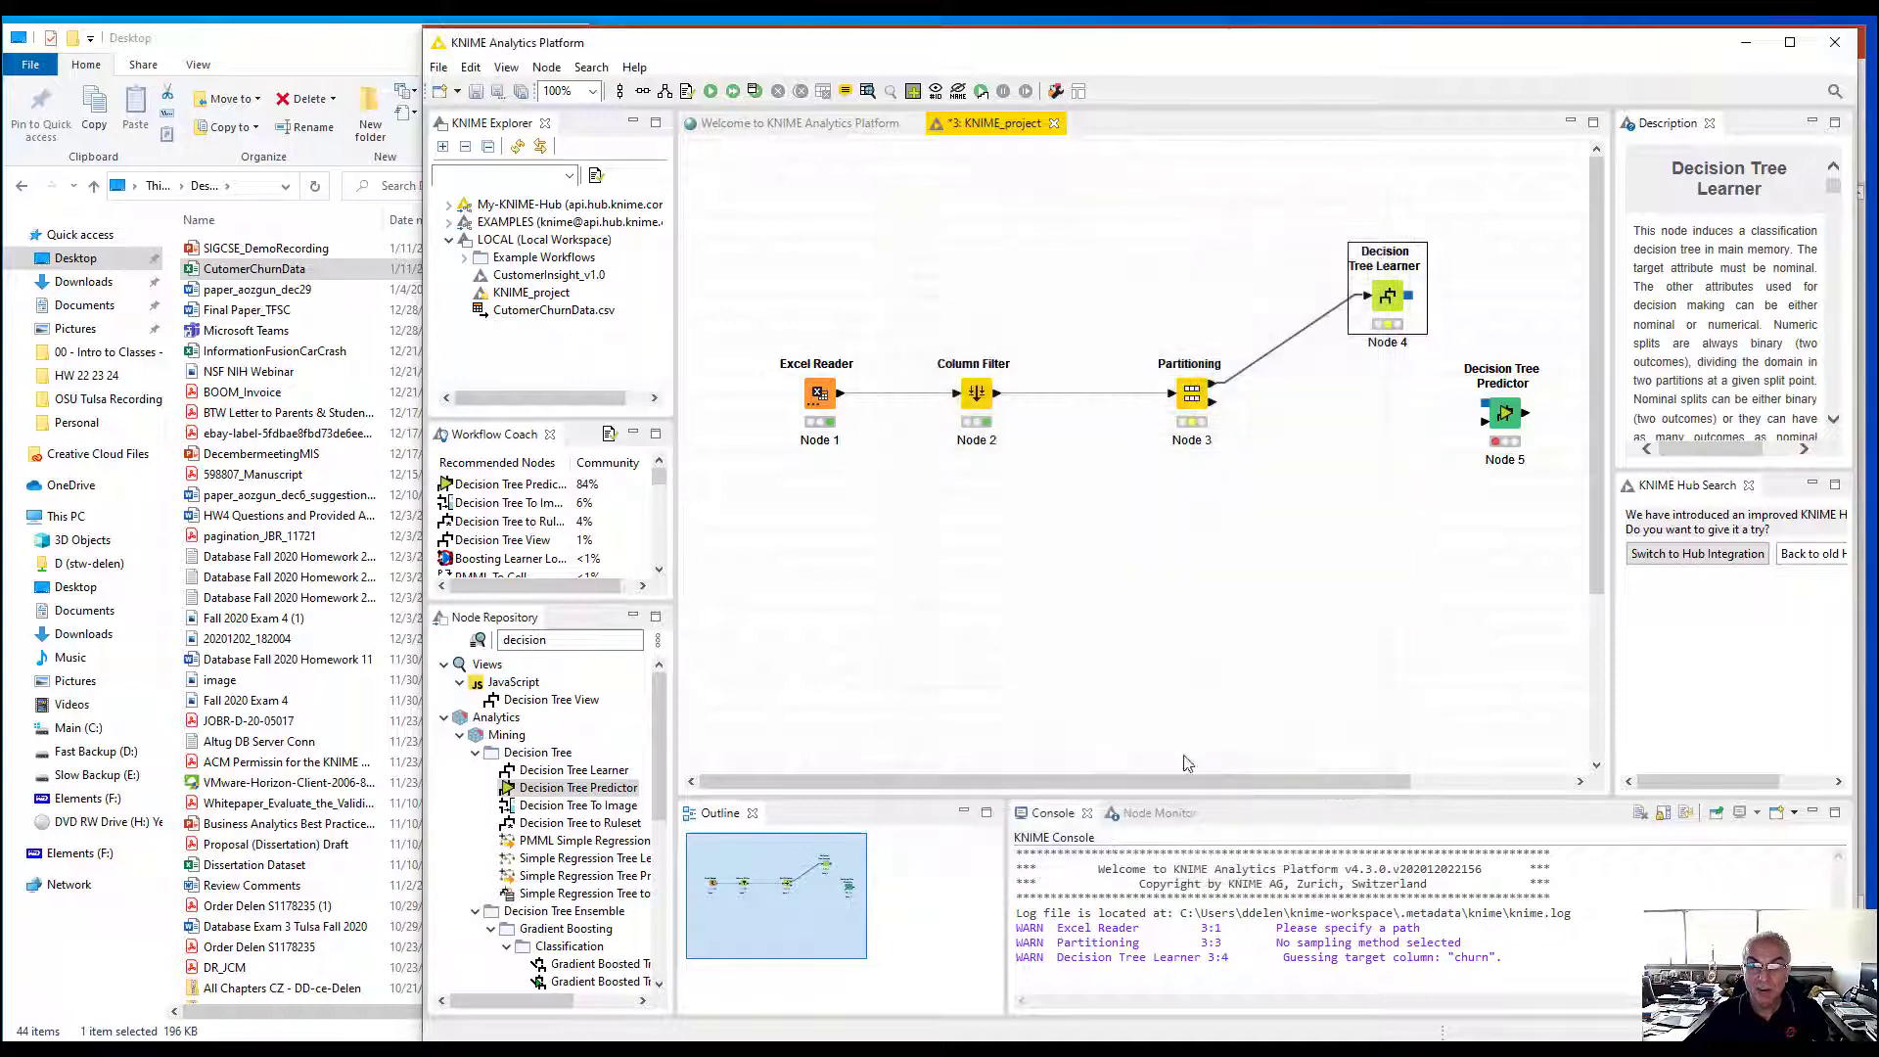
Execute the Decision Tree Learner and review its tree, which splits first on longten
{"action": "right_click", "coordinate": [1384, 301]}
{"action": "left_click", "coordinate": [1459, 331]}
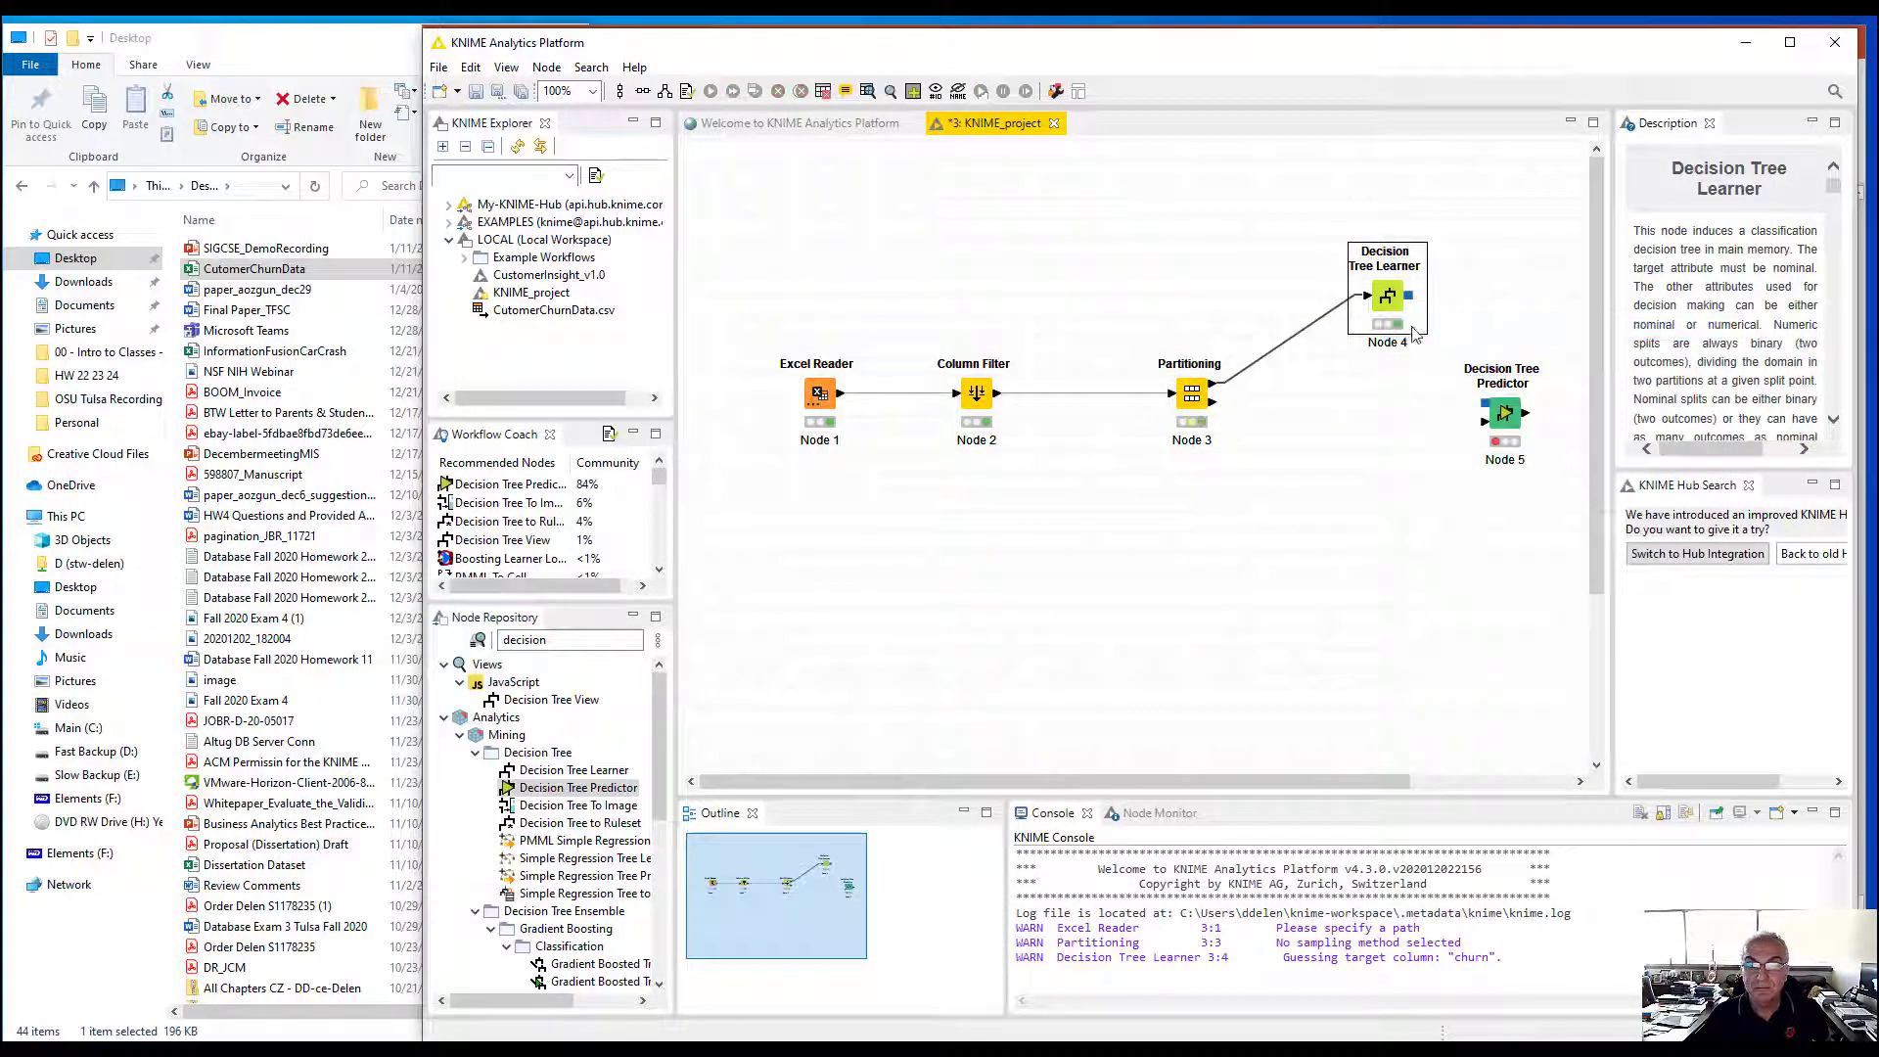
{"action": "right_click", "coordinate": [1386, 309]}
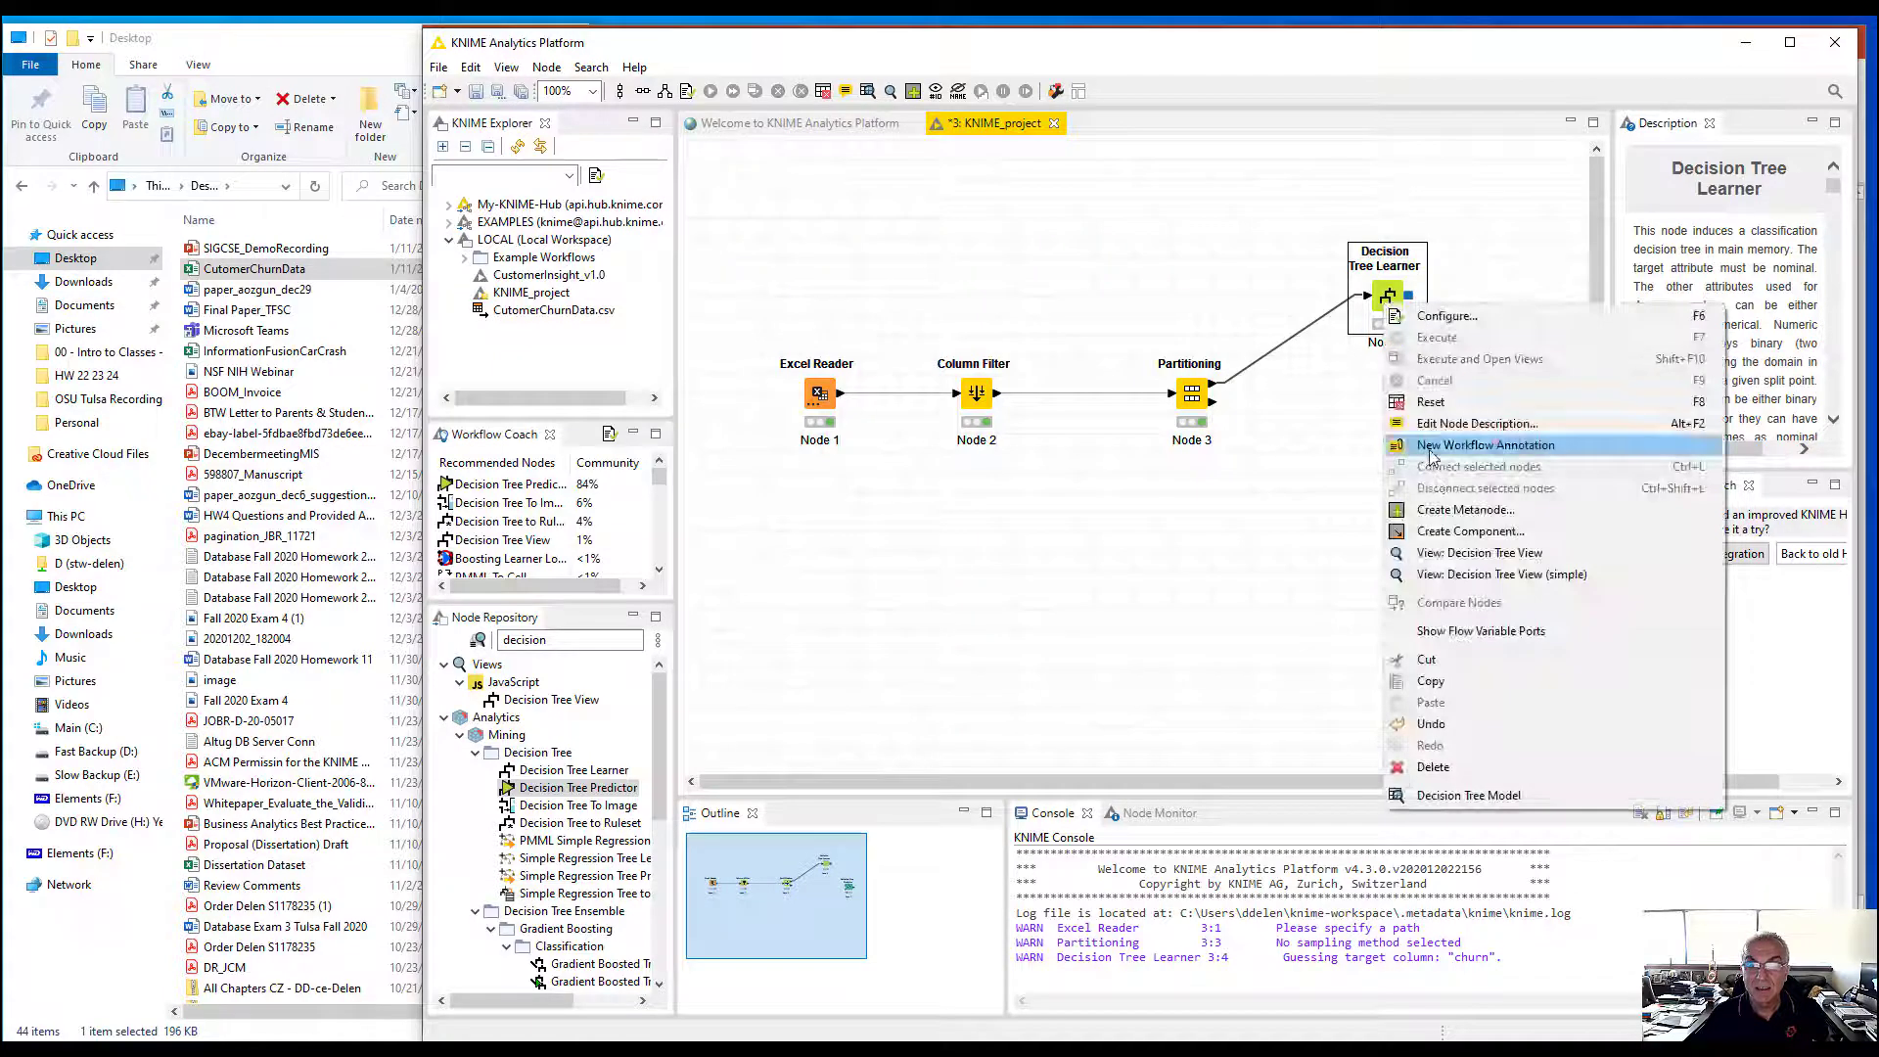
{"action": "left_click", "coordinate": [1490, 558]}
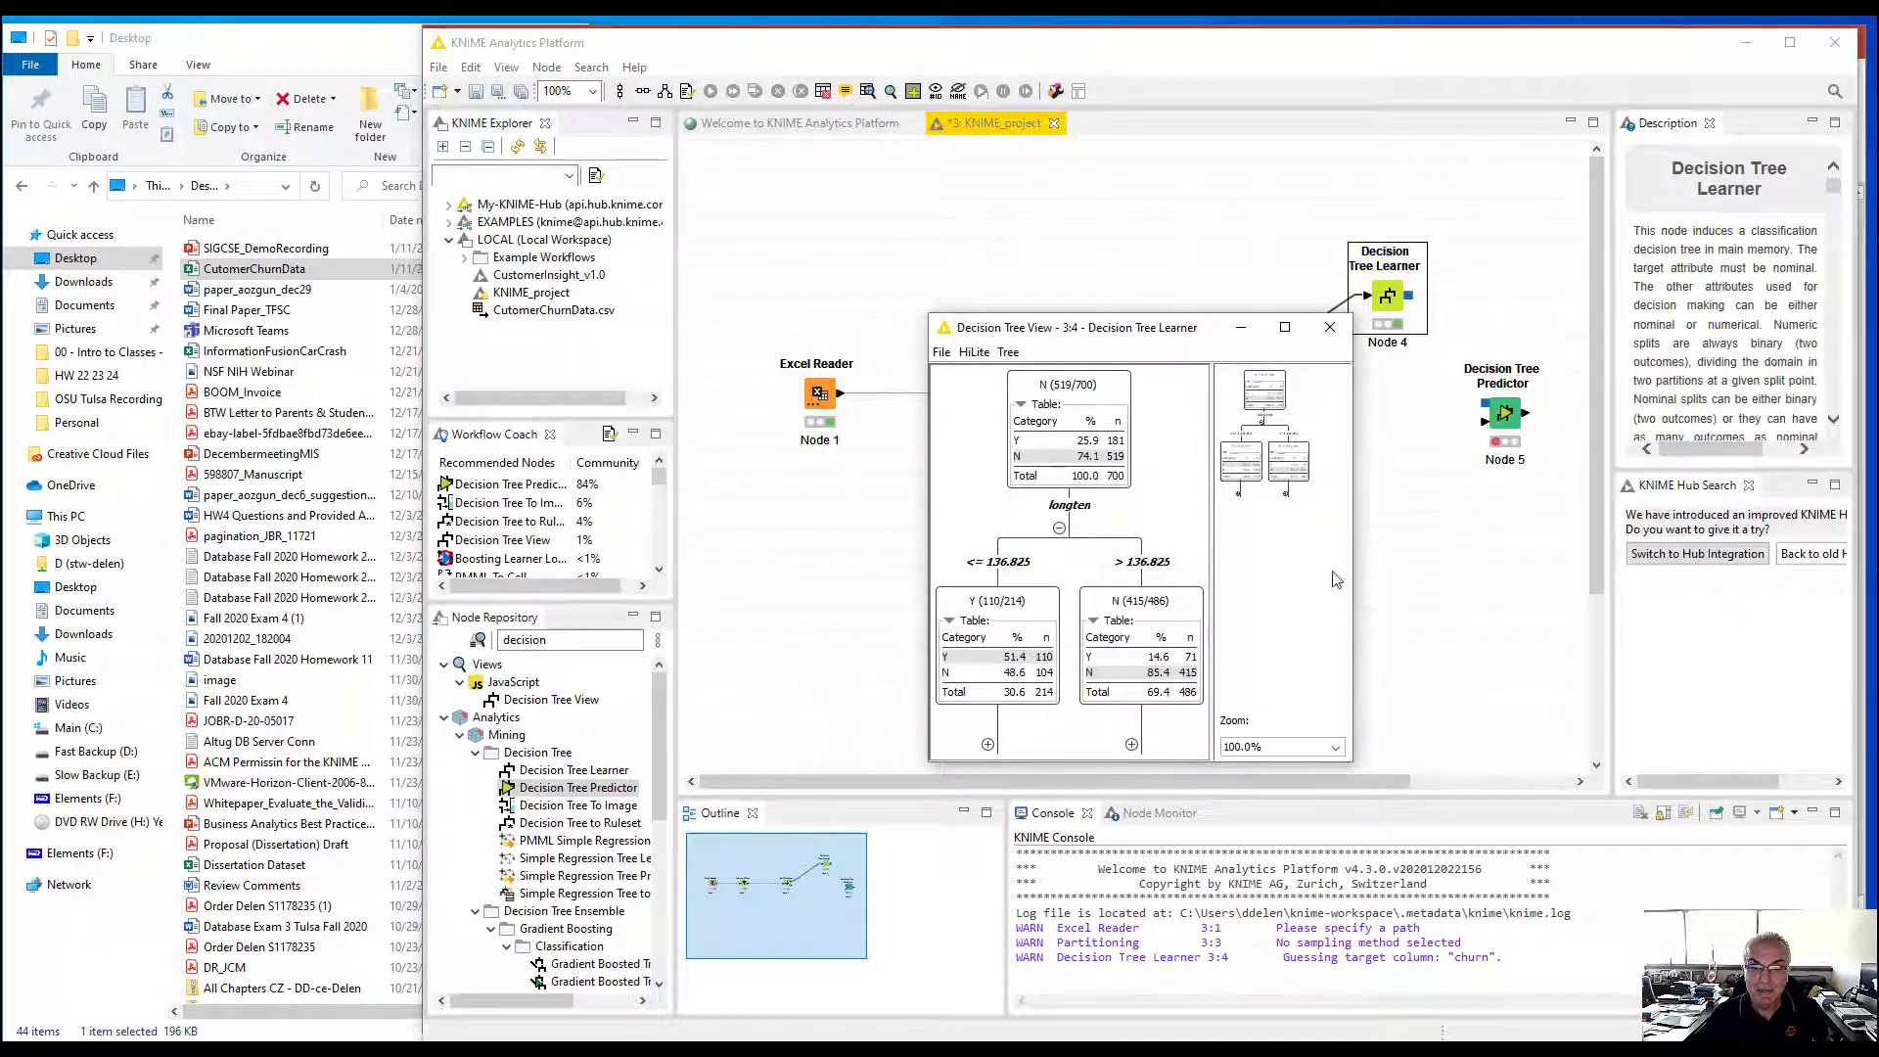
{"action": "left_click", "coordinate": [1331, 329]}
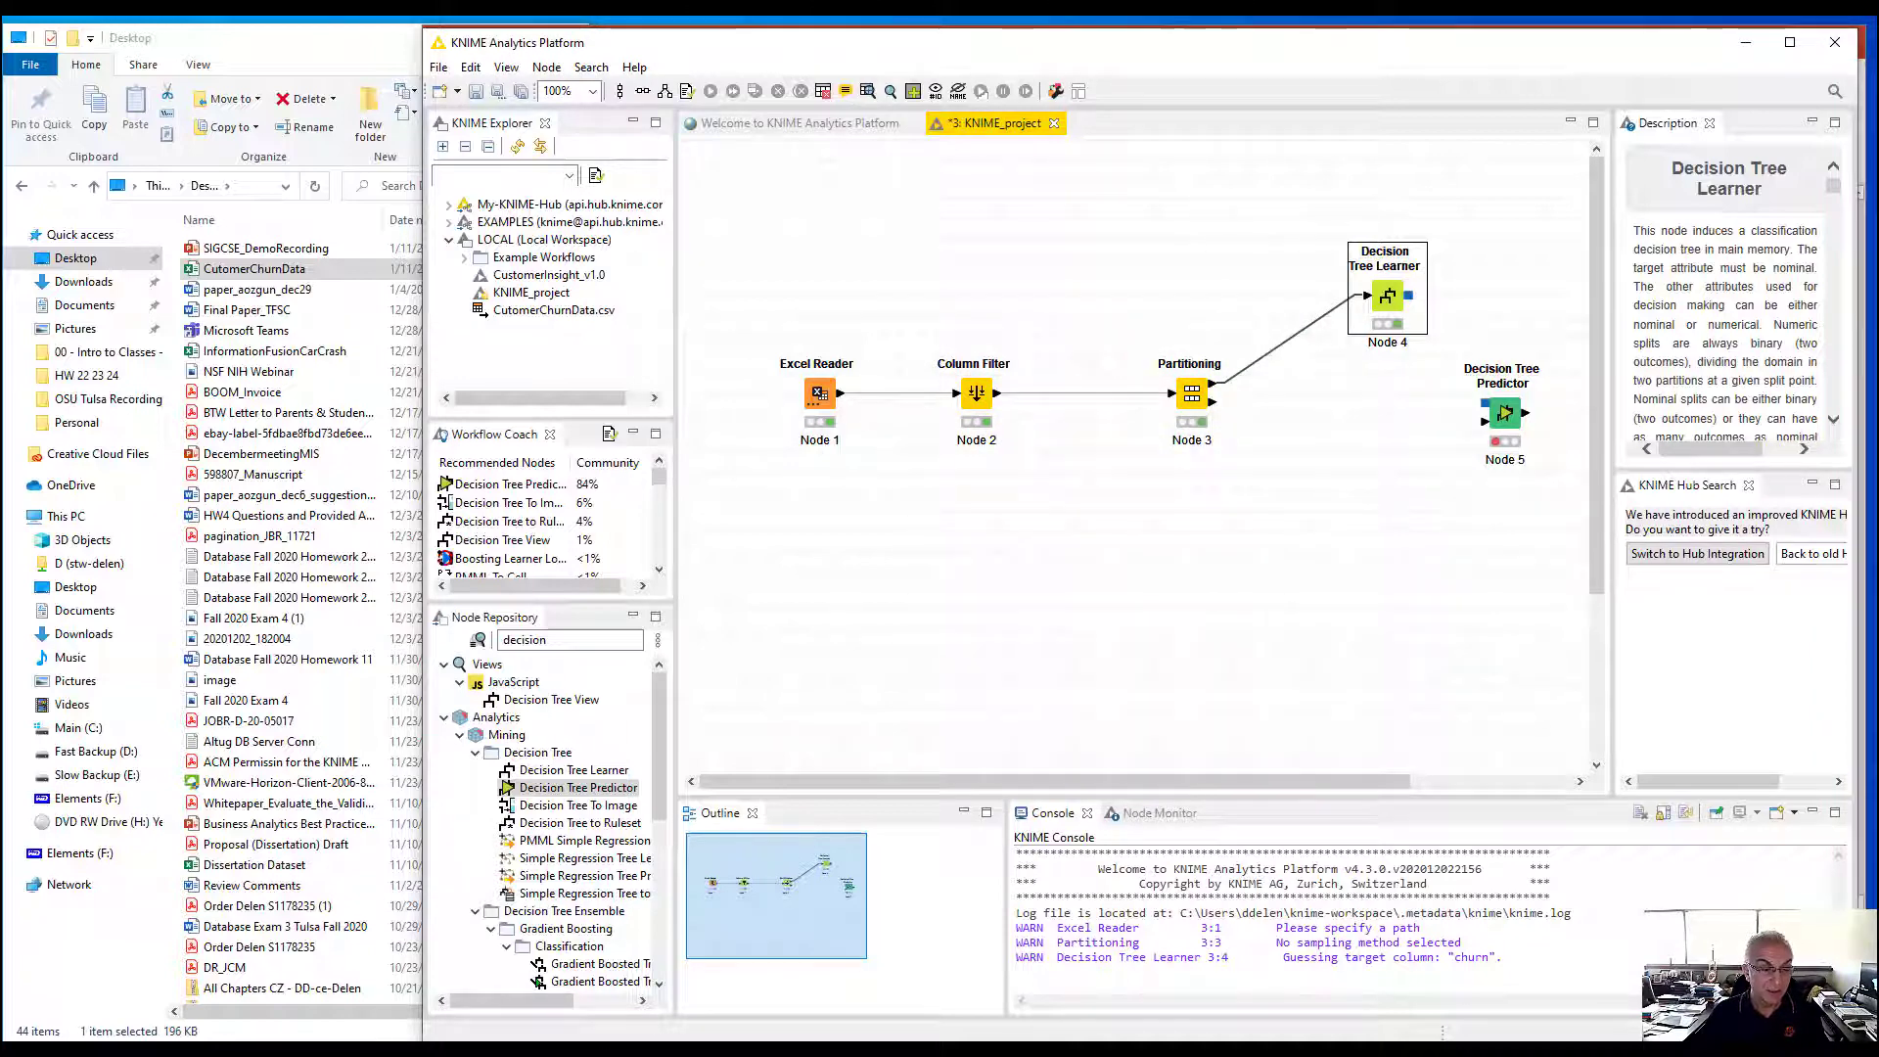
Search KNIME Hub for 'color manager' nodes and drag Color Manager into the workflow as Node 6
{"action": "key", "text": "alt+Tab"}
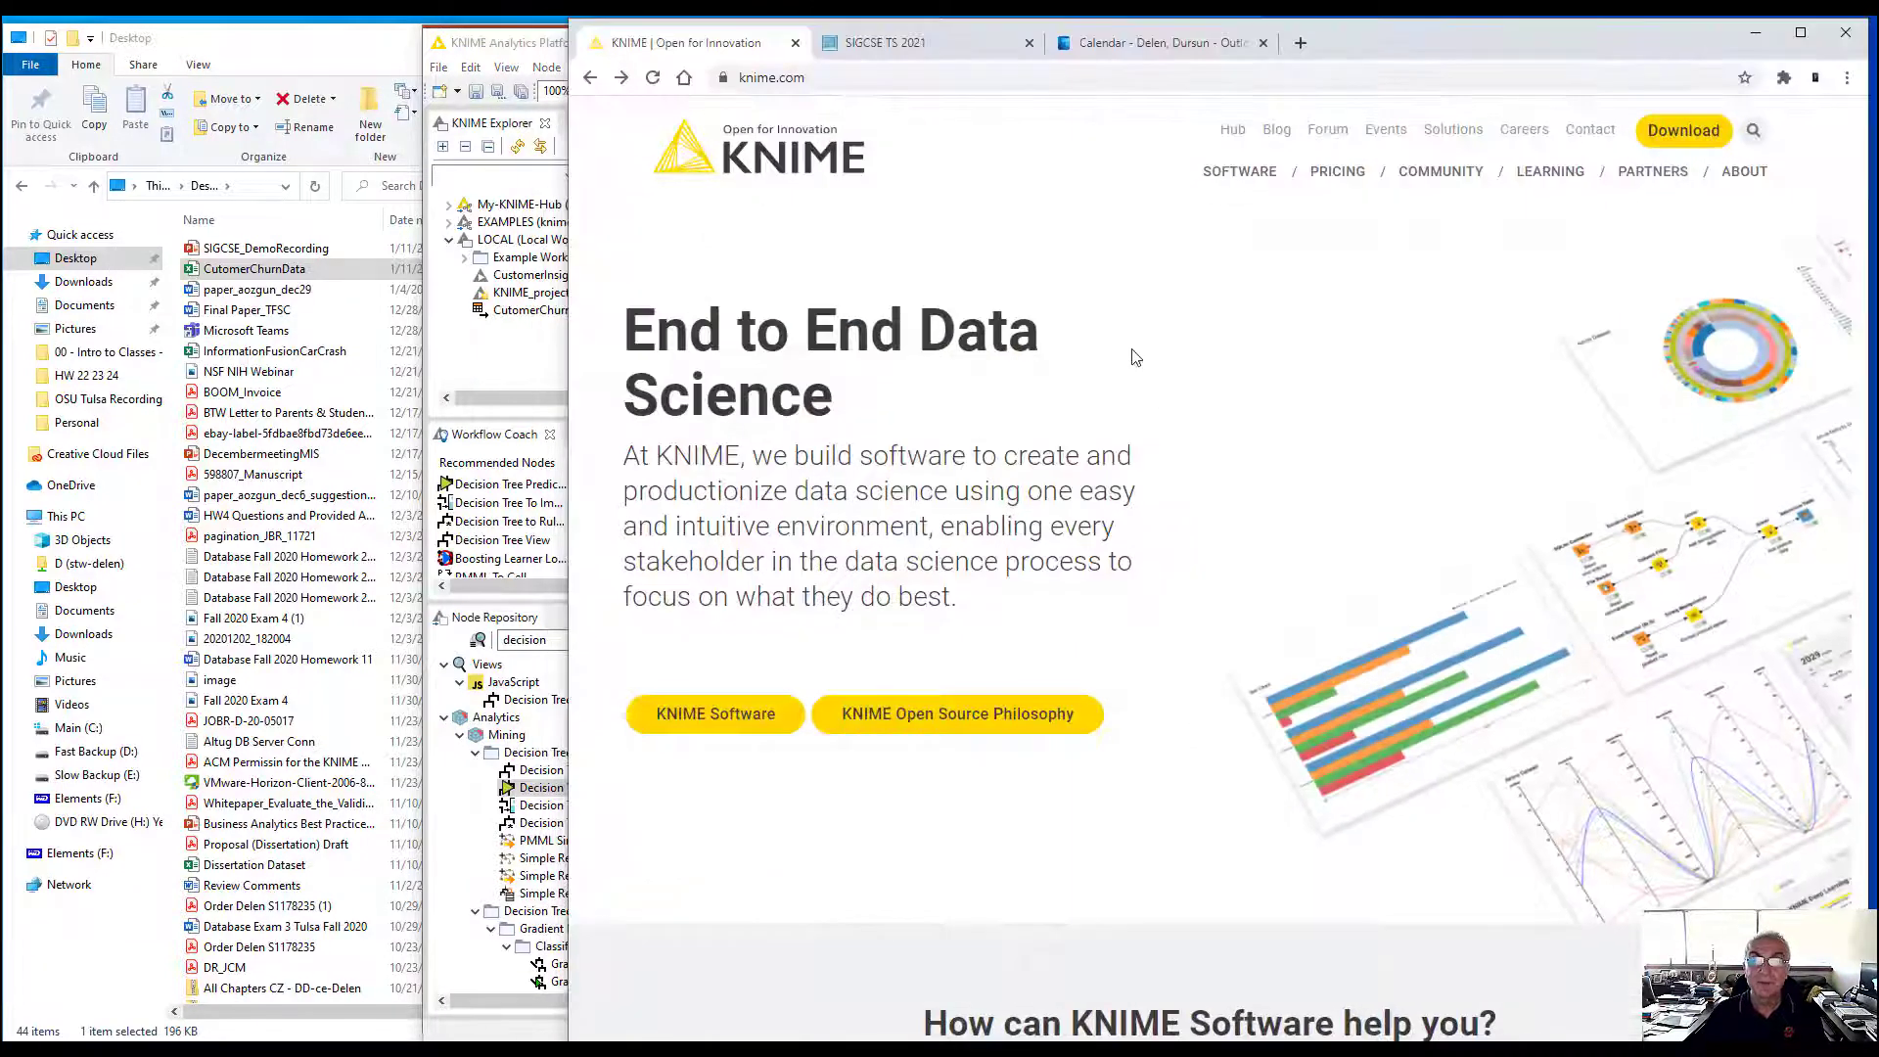
{"action": "left_click", "coordinate": [1231, 130]}
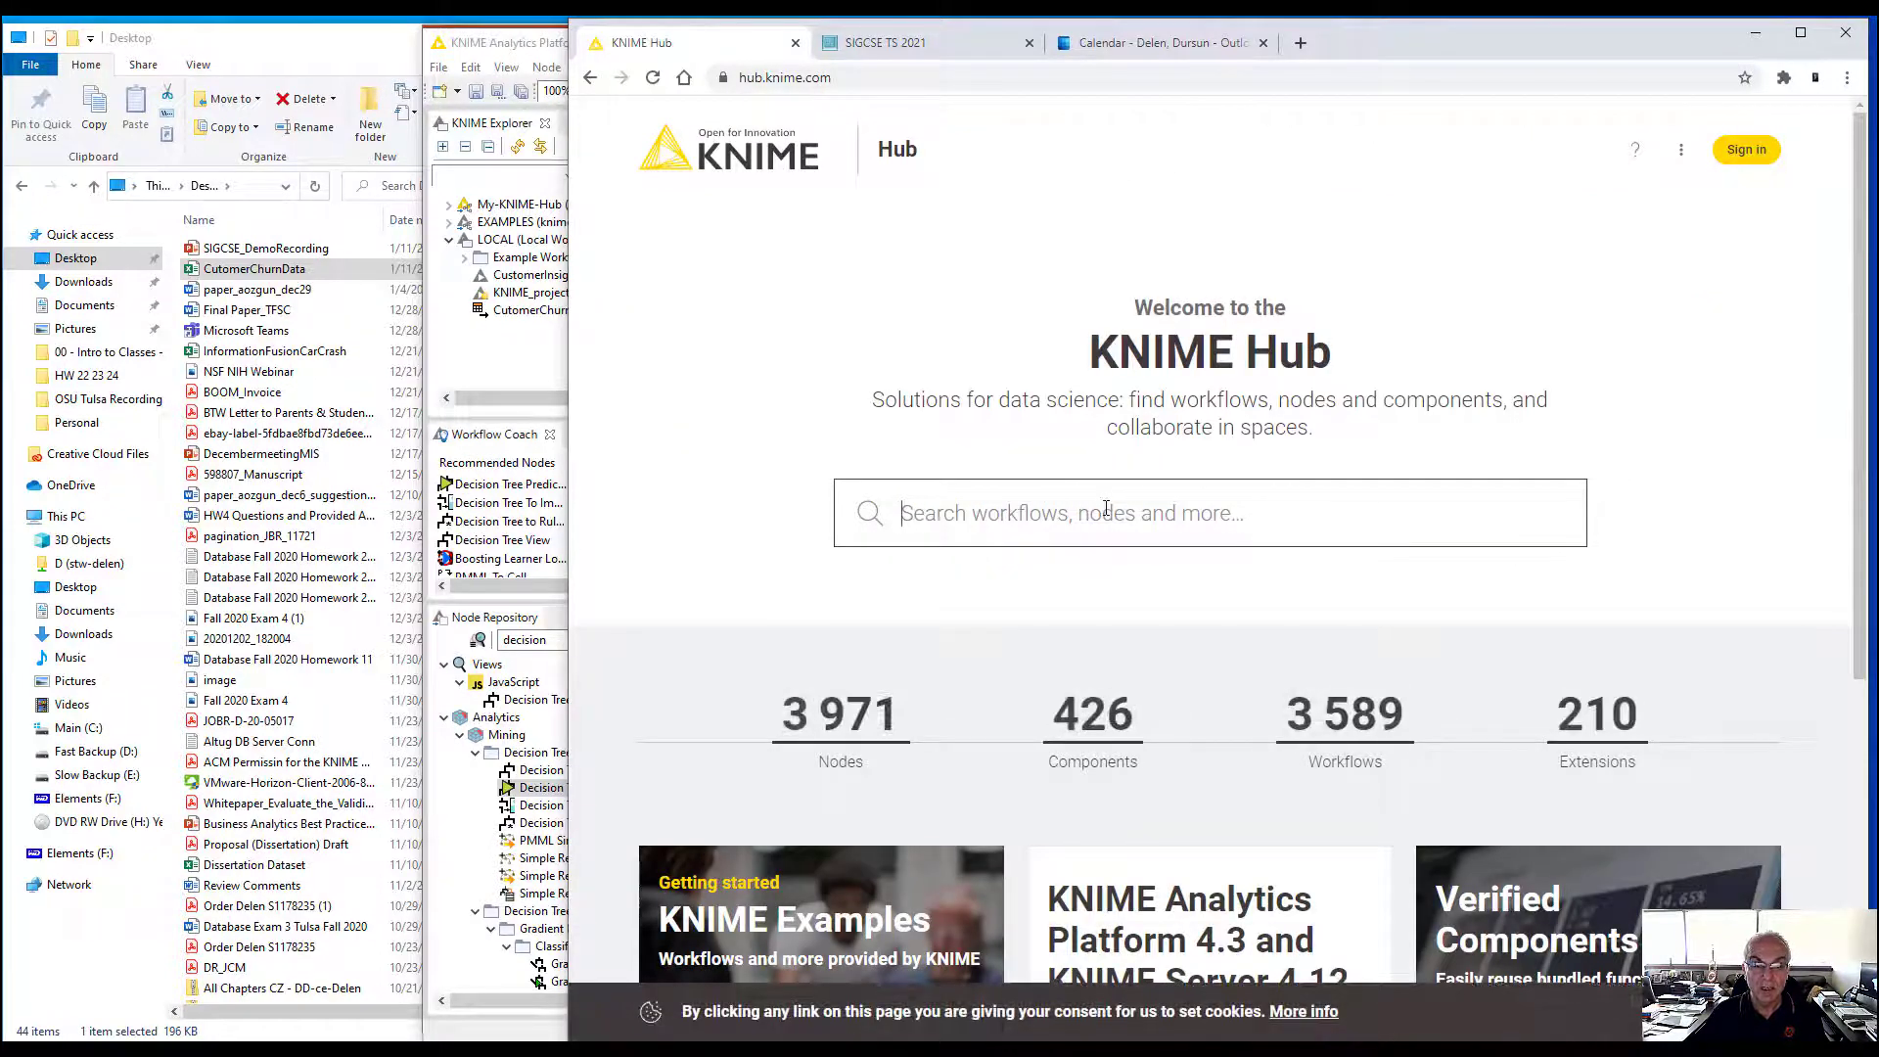
{"action": "type", "text": "color manager"}
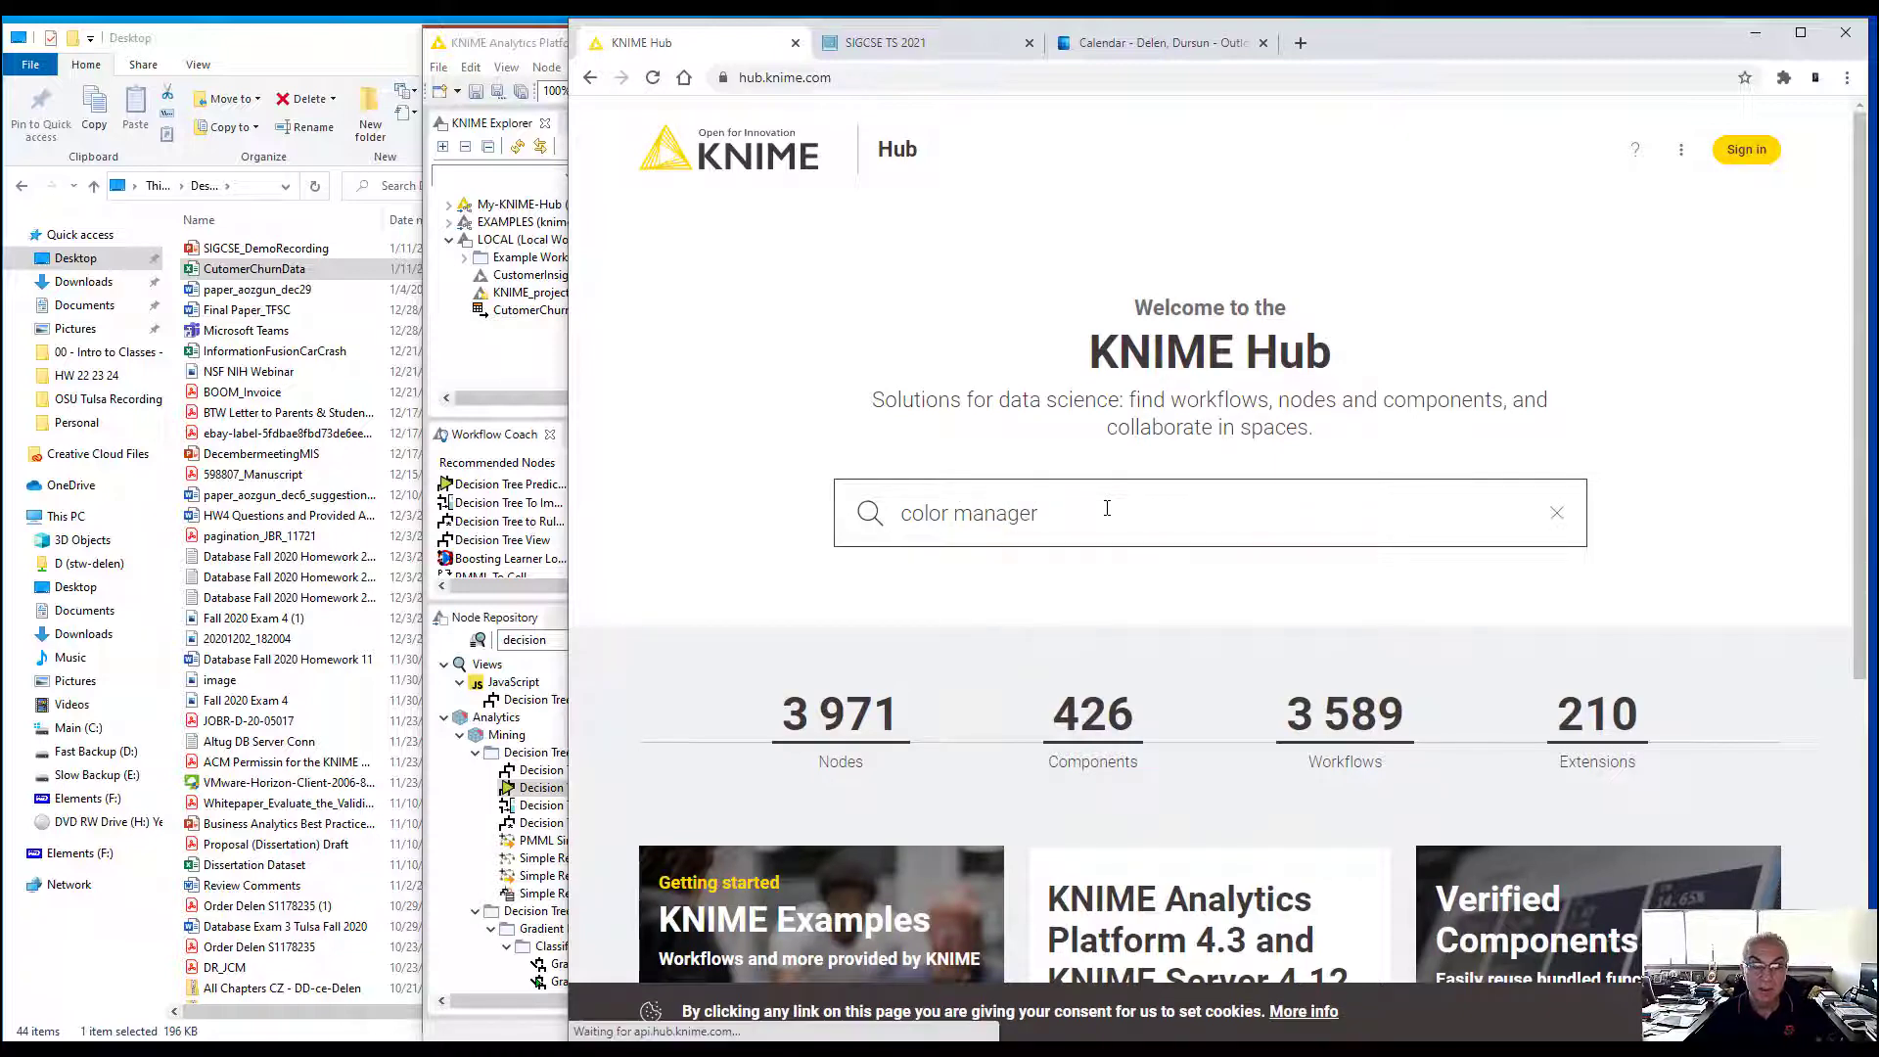
{"action": "key", "text": "Return"}
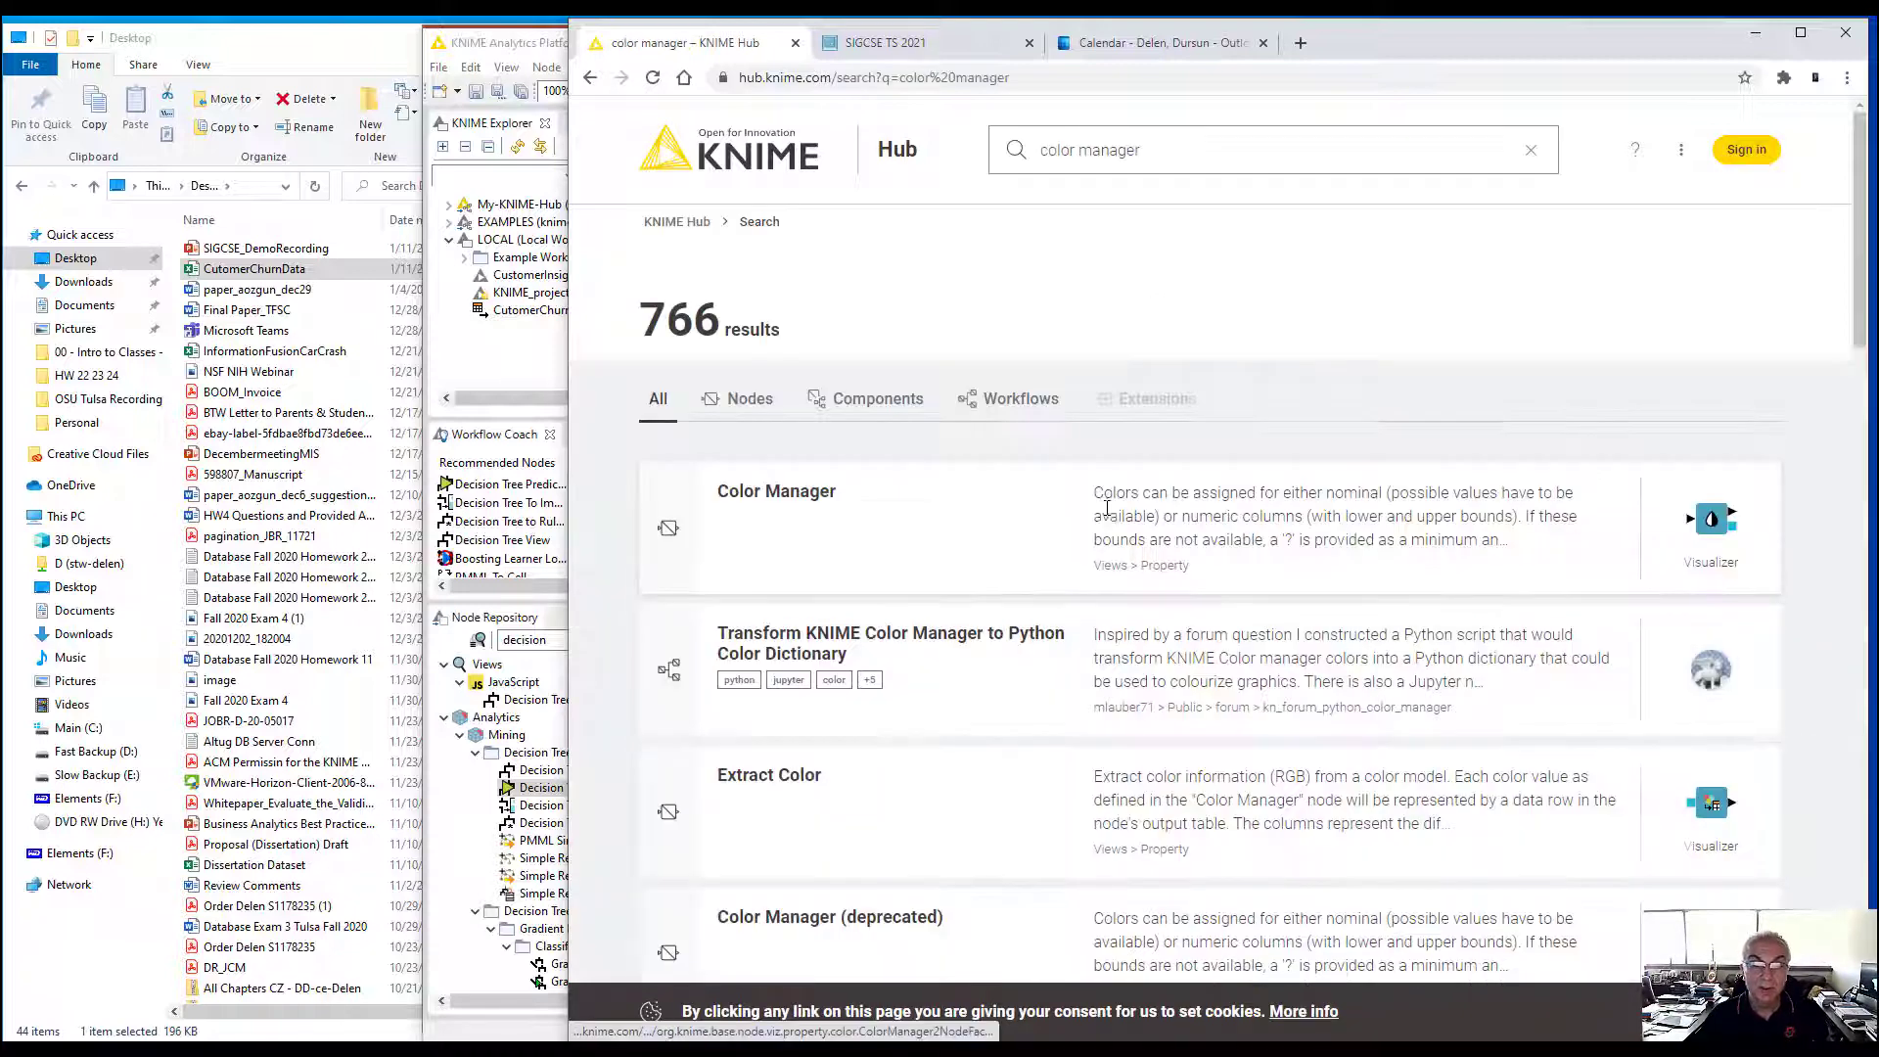
{"action": "left_click", "coordinate": [760, 403]}
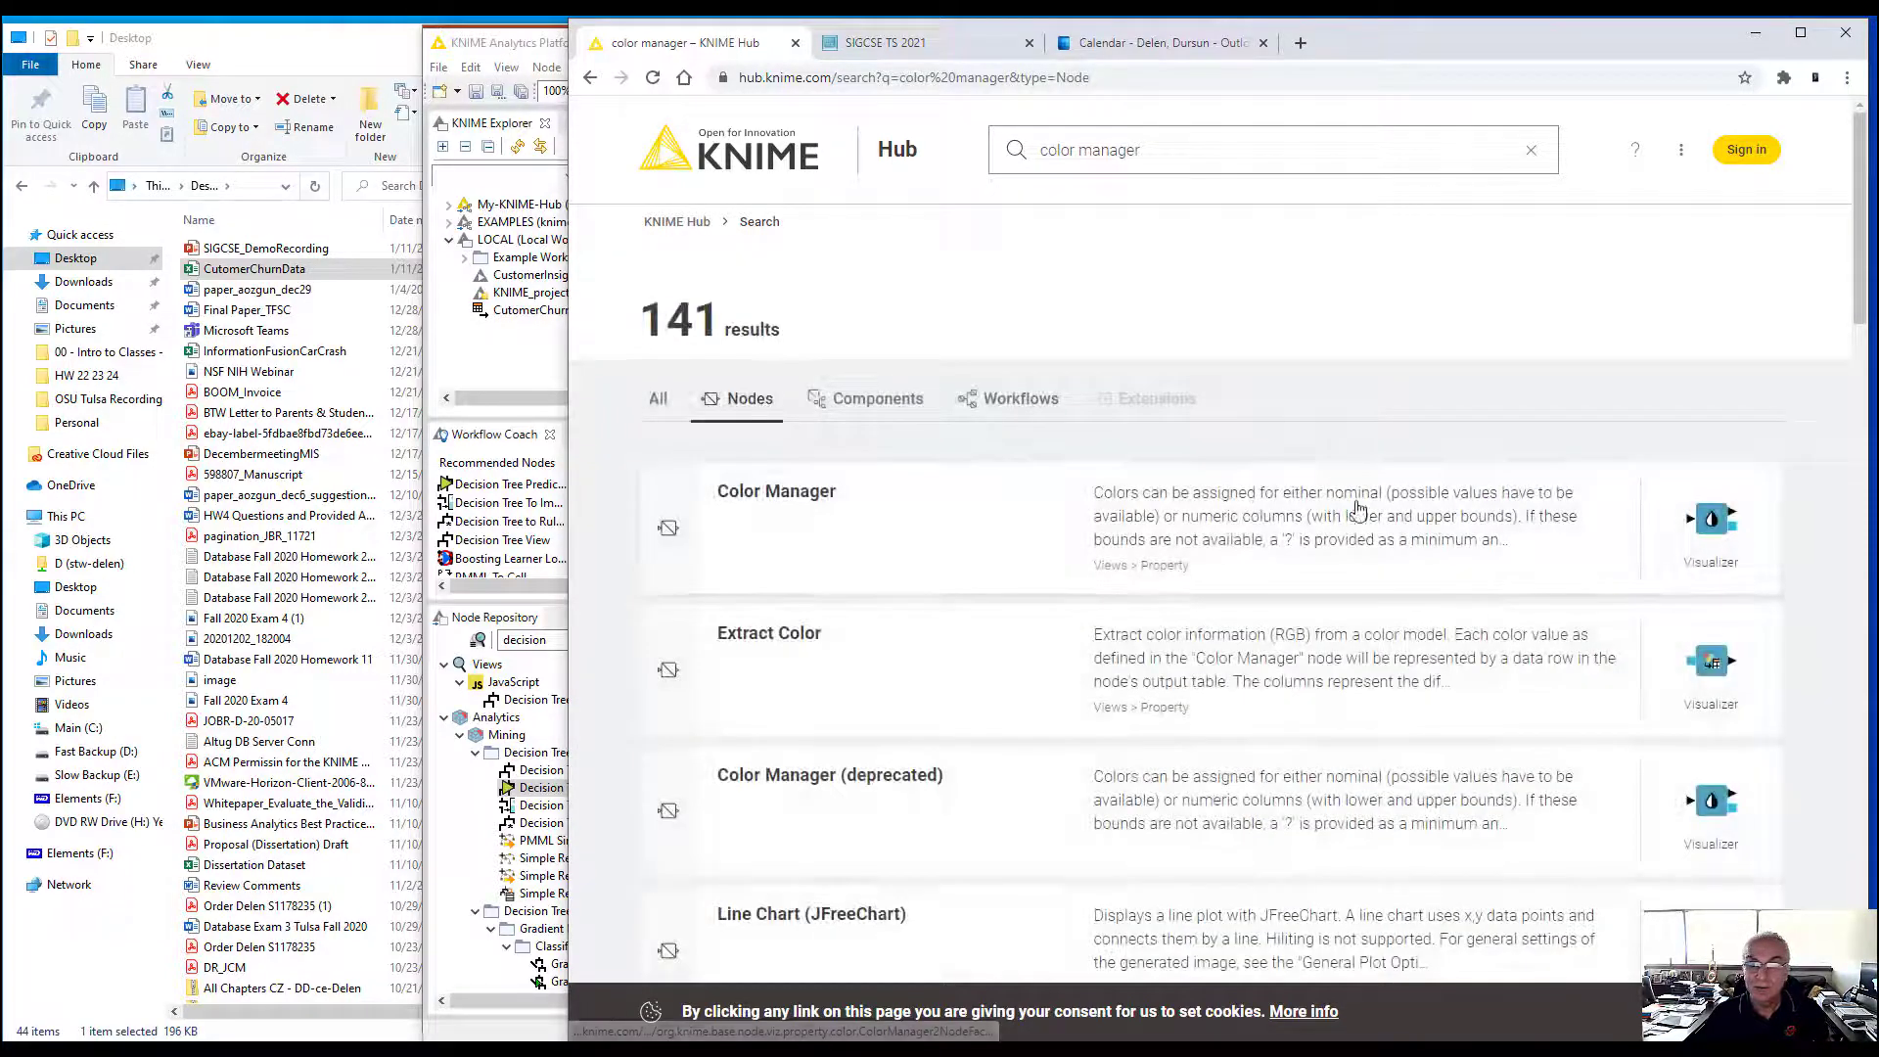
{"action": "left_click_drag", "start_coordinate": [1646, 38], "coordinate": [1041, 43]}
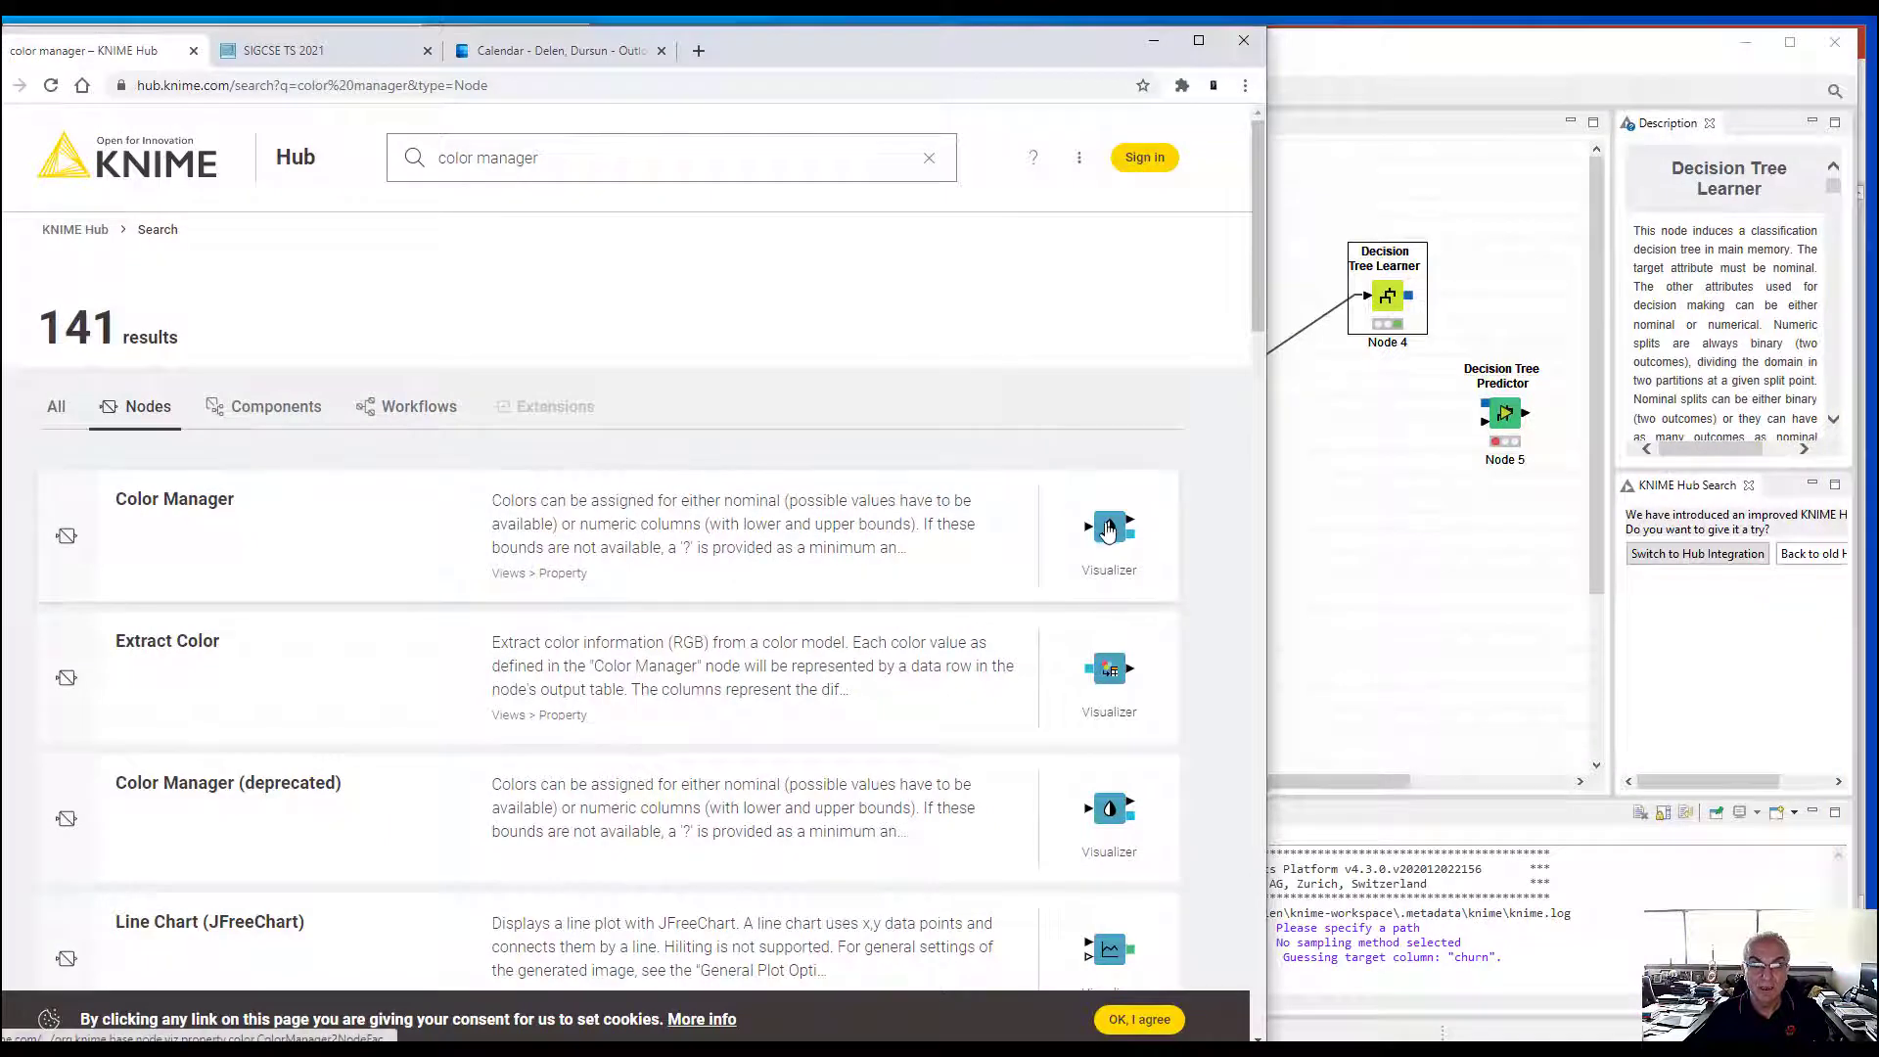
{"action": "left_click_drag", "start_coordinate": [1109, 528], "coordinate": [1386, 506]}
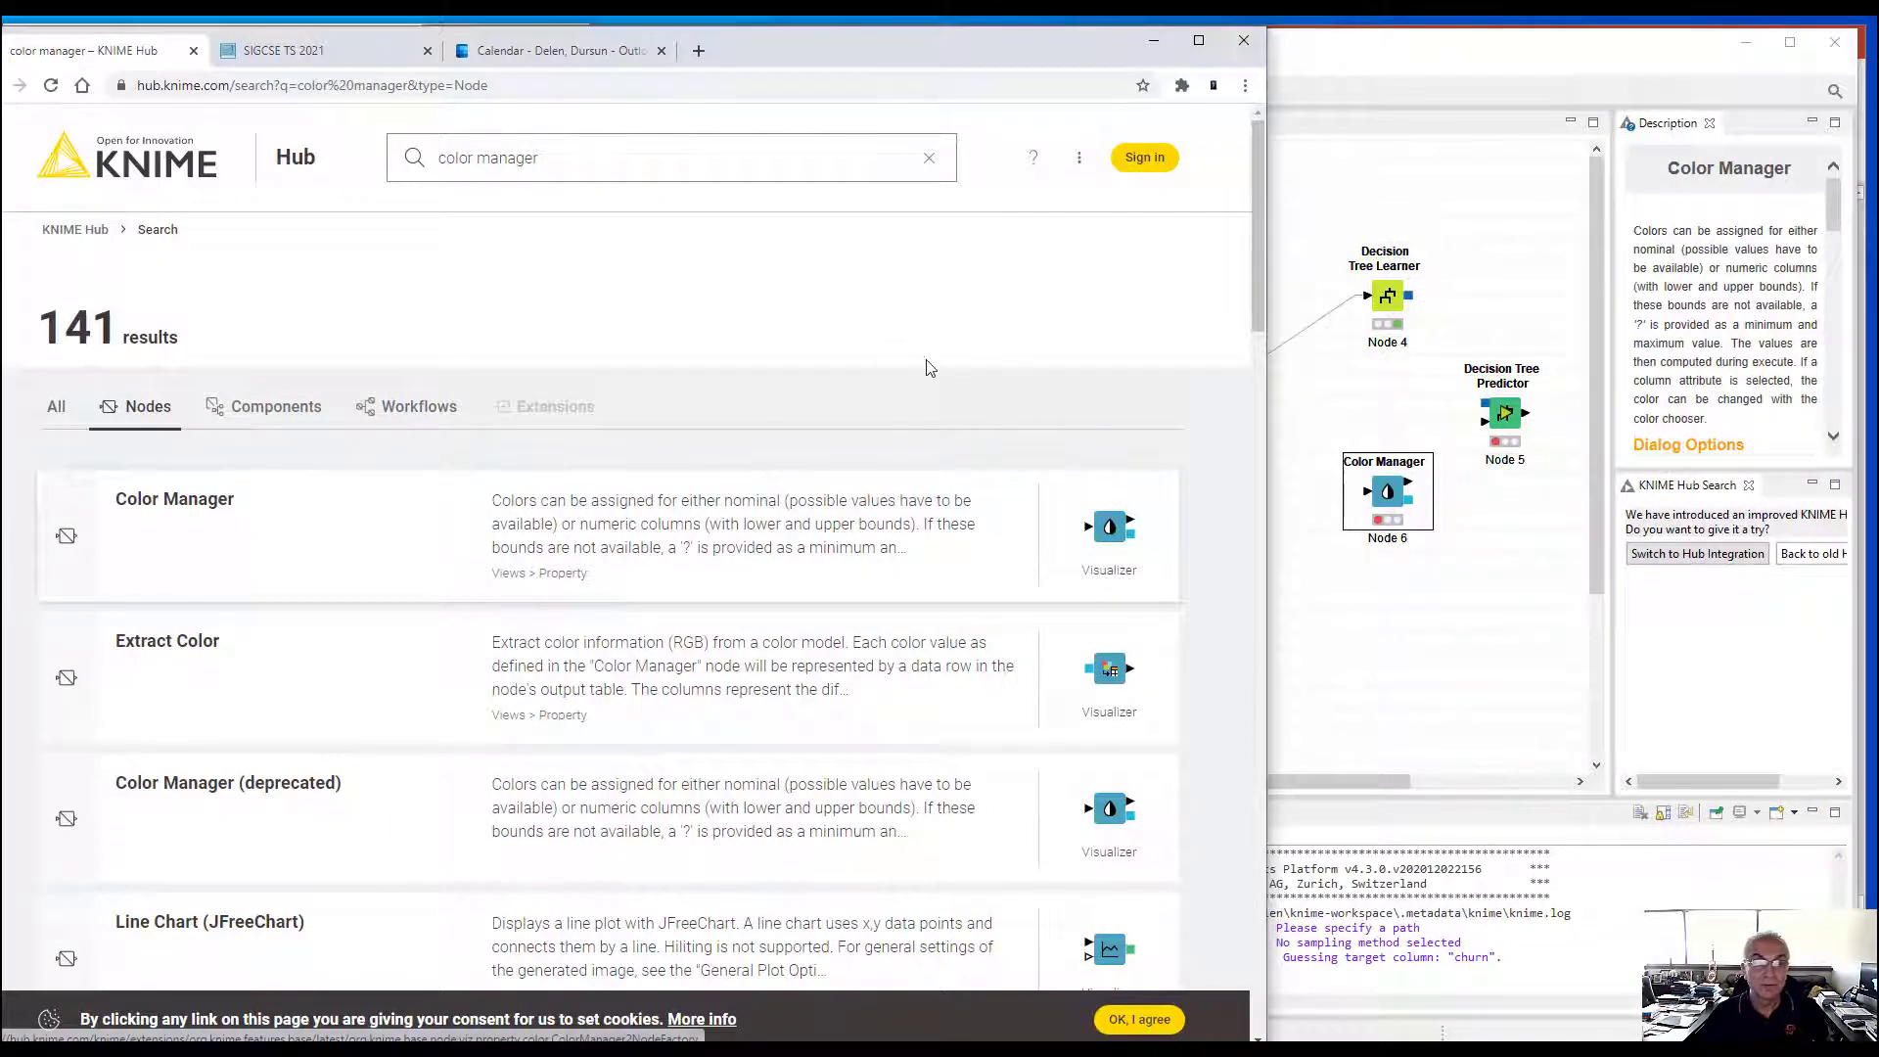
Insert Color Manager between Column Filter and Partitioning, keeping the default churn colours
{"action": "left_click", "coordinate": [1157, 45]}
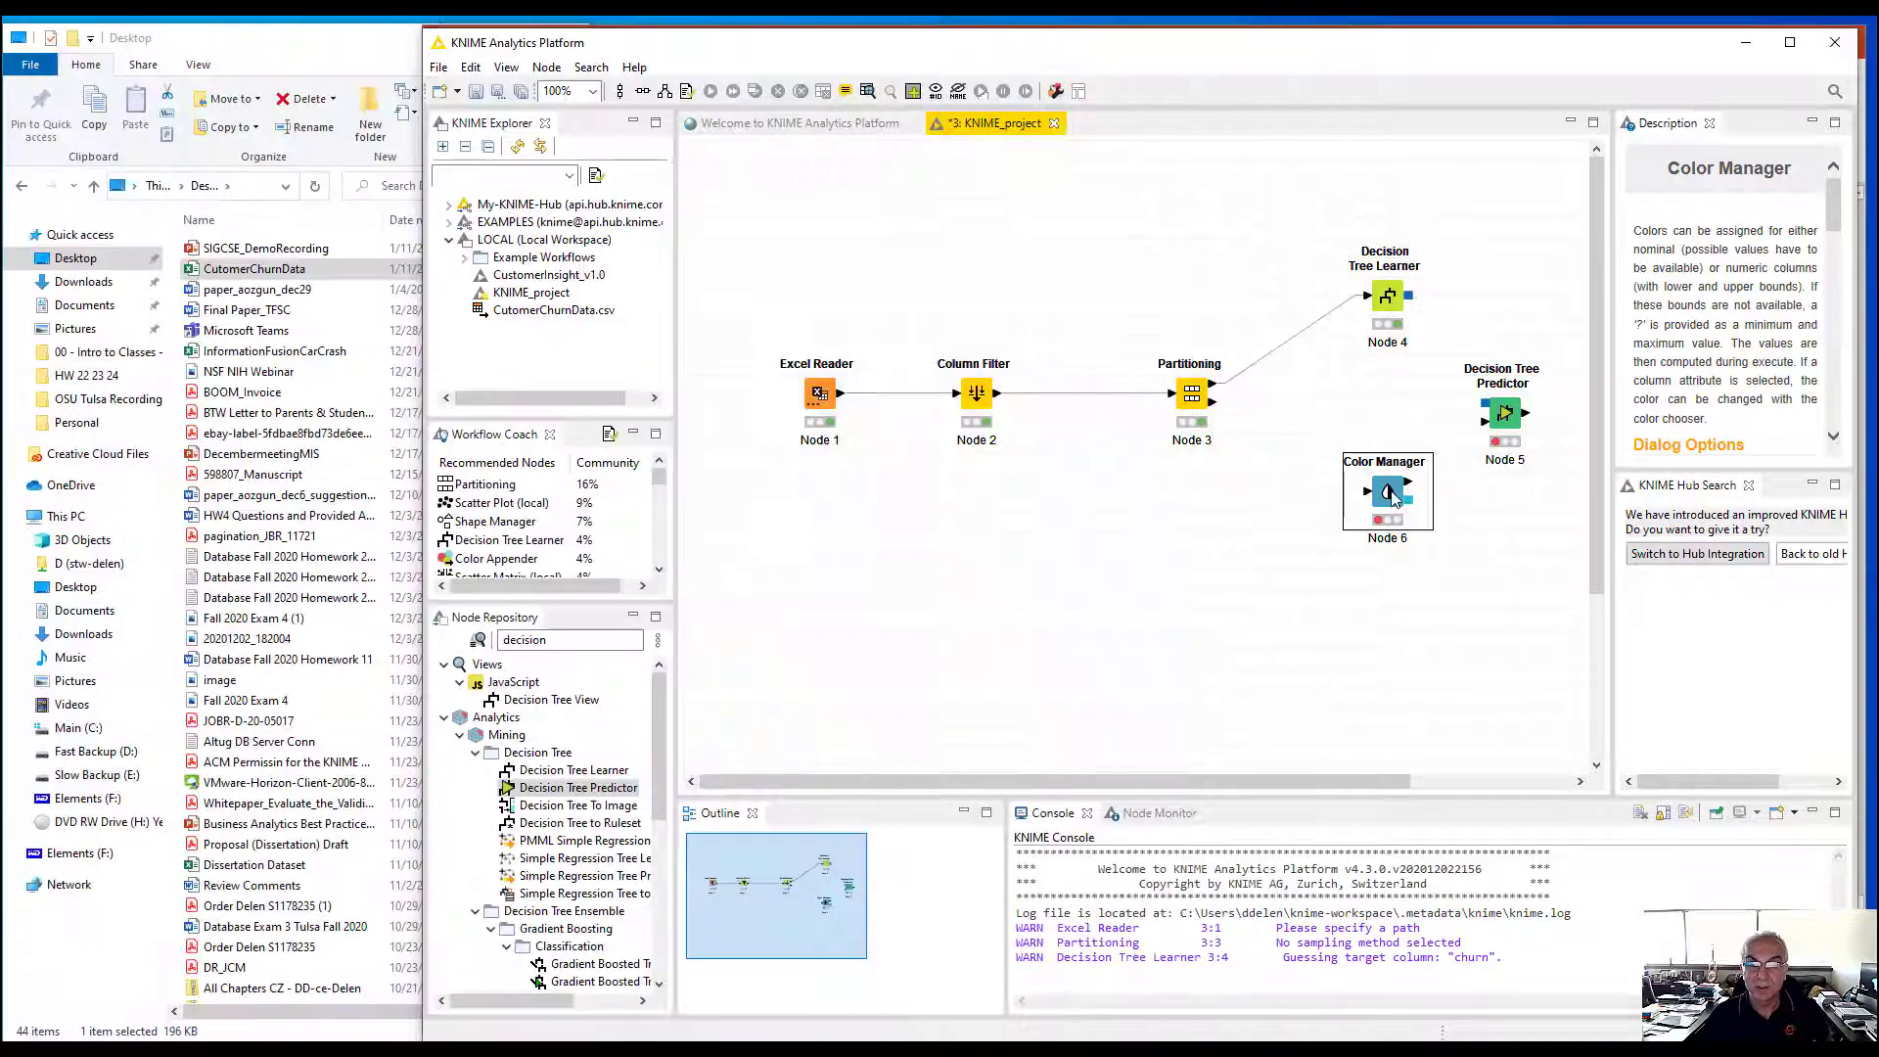
{"action": "left_click_drag", "start_coordinate": [1394, 499], "coordinate": [1095, 401]}
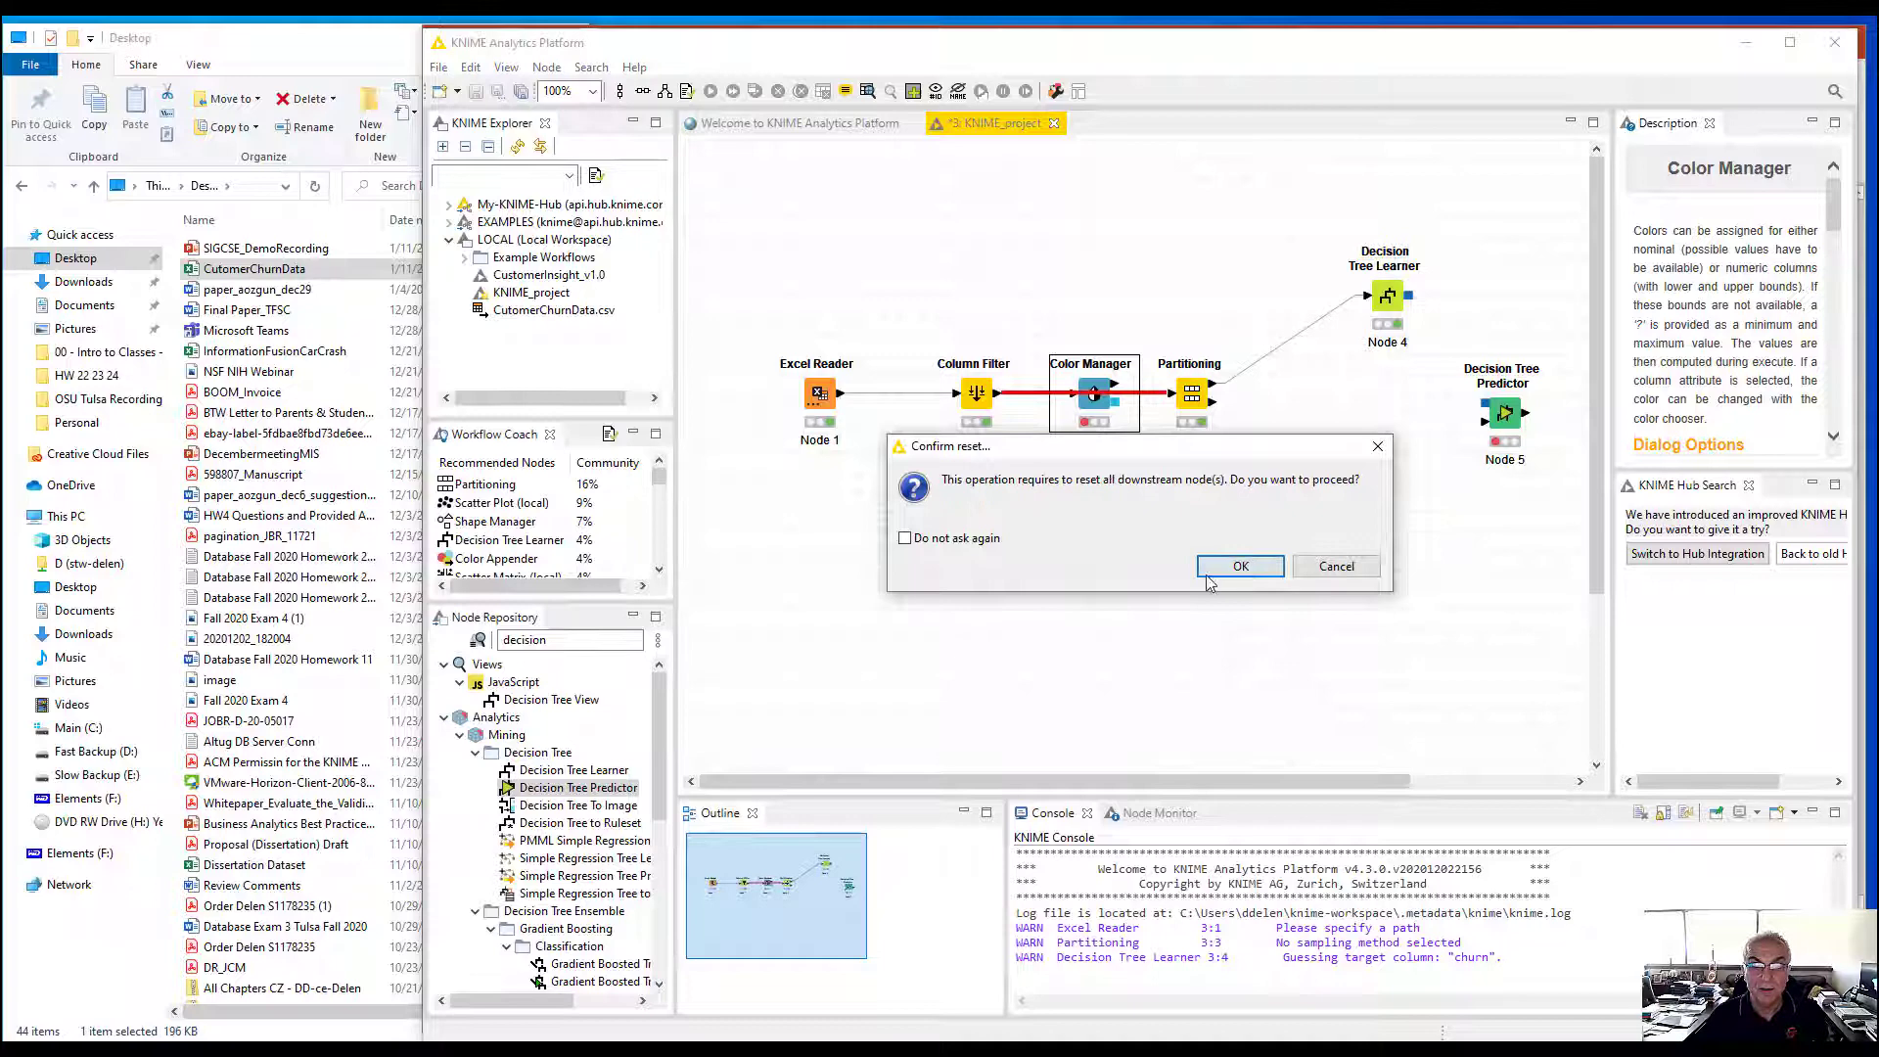
{"action": "left_click", "coordinate": [1209, 573]}
{"action": "double_click", "coordinate": [1097, 394]}
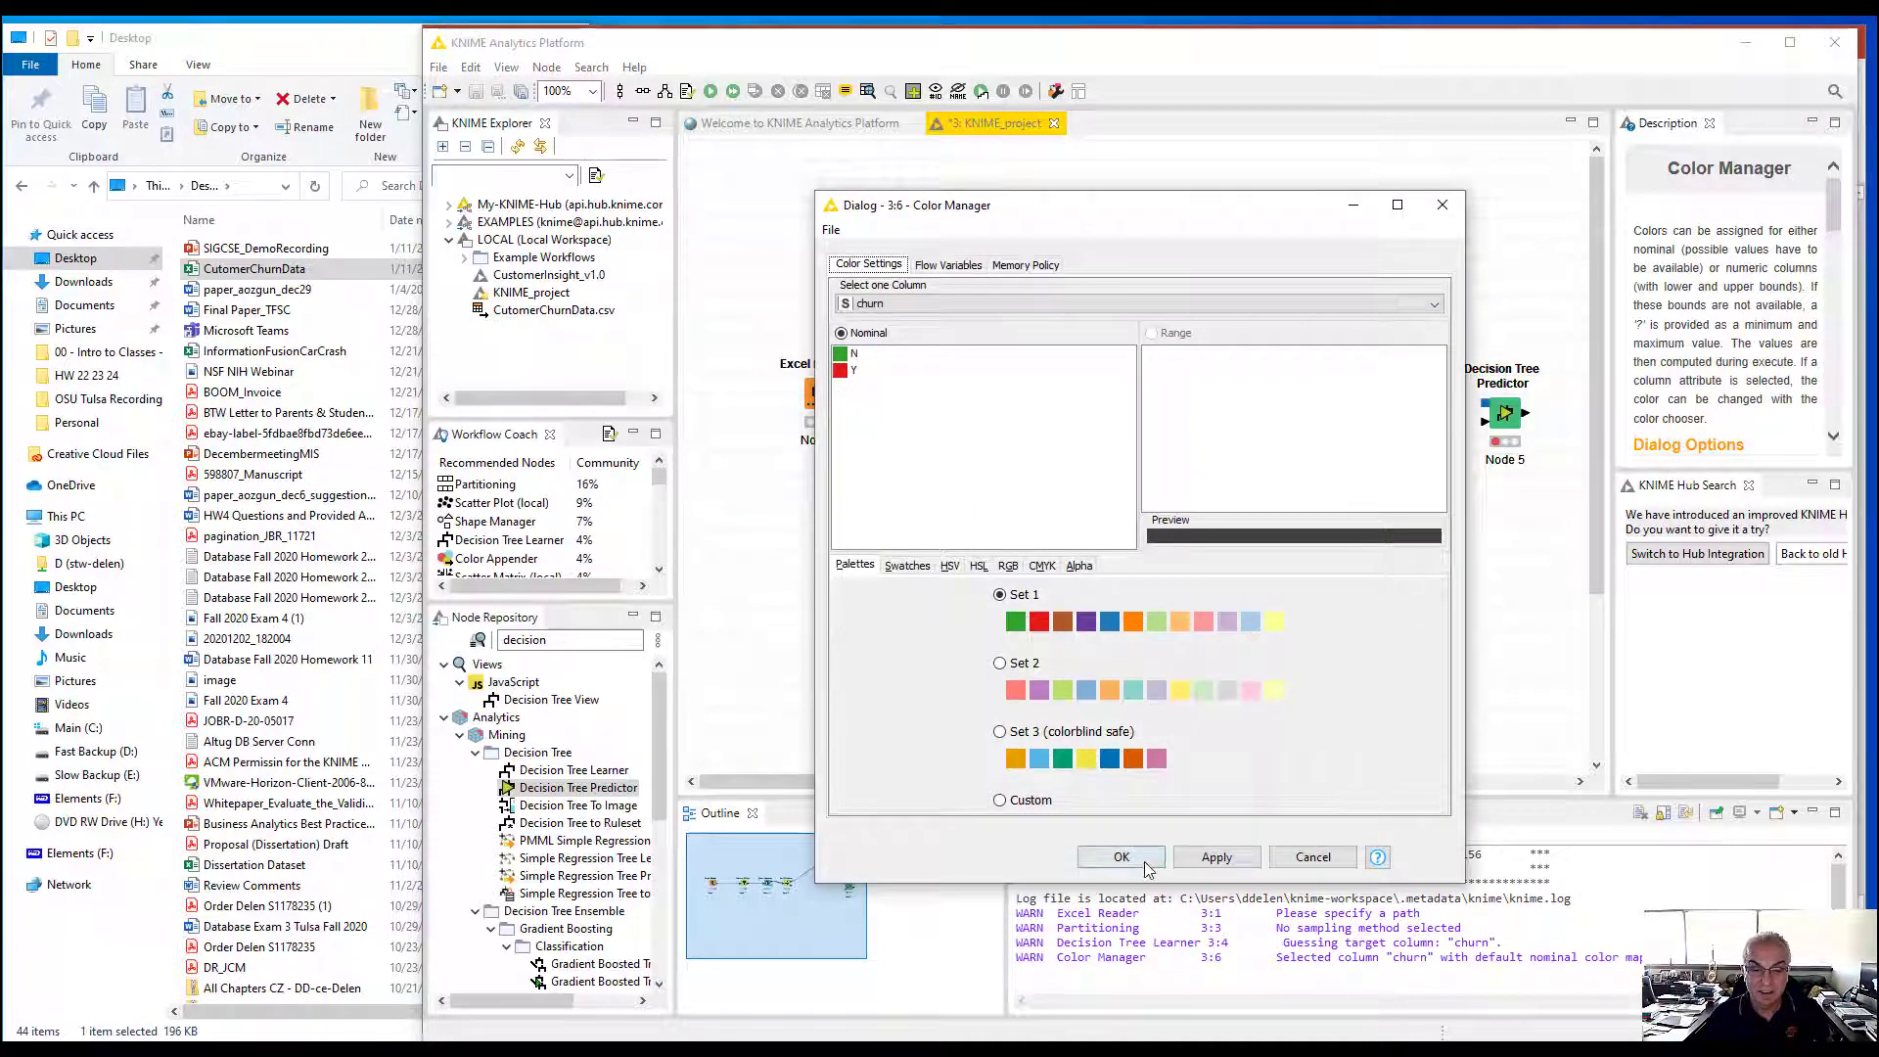
{"action": "left_click", "coordinate": [1121, 857]}
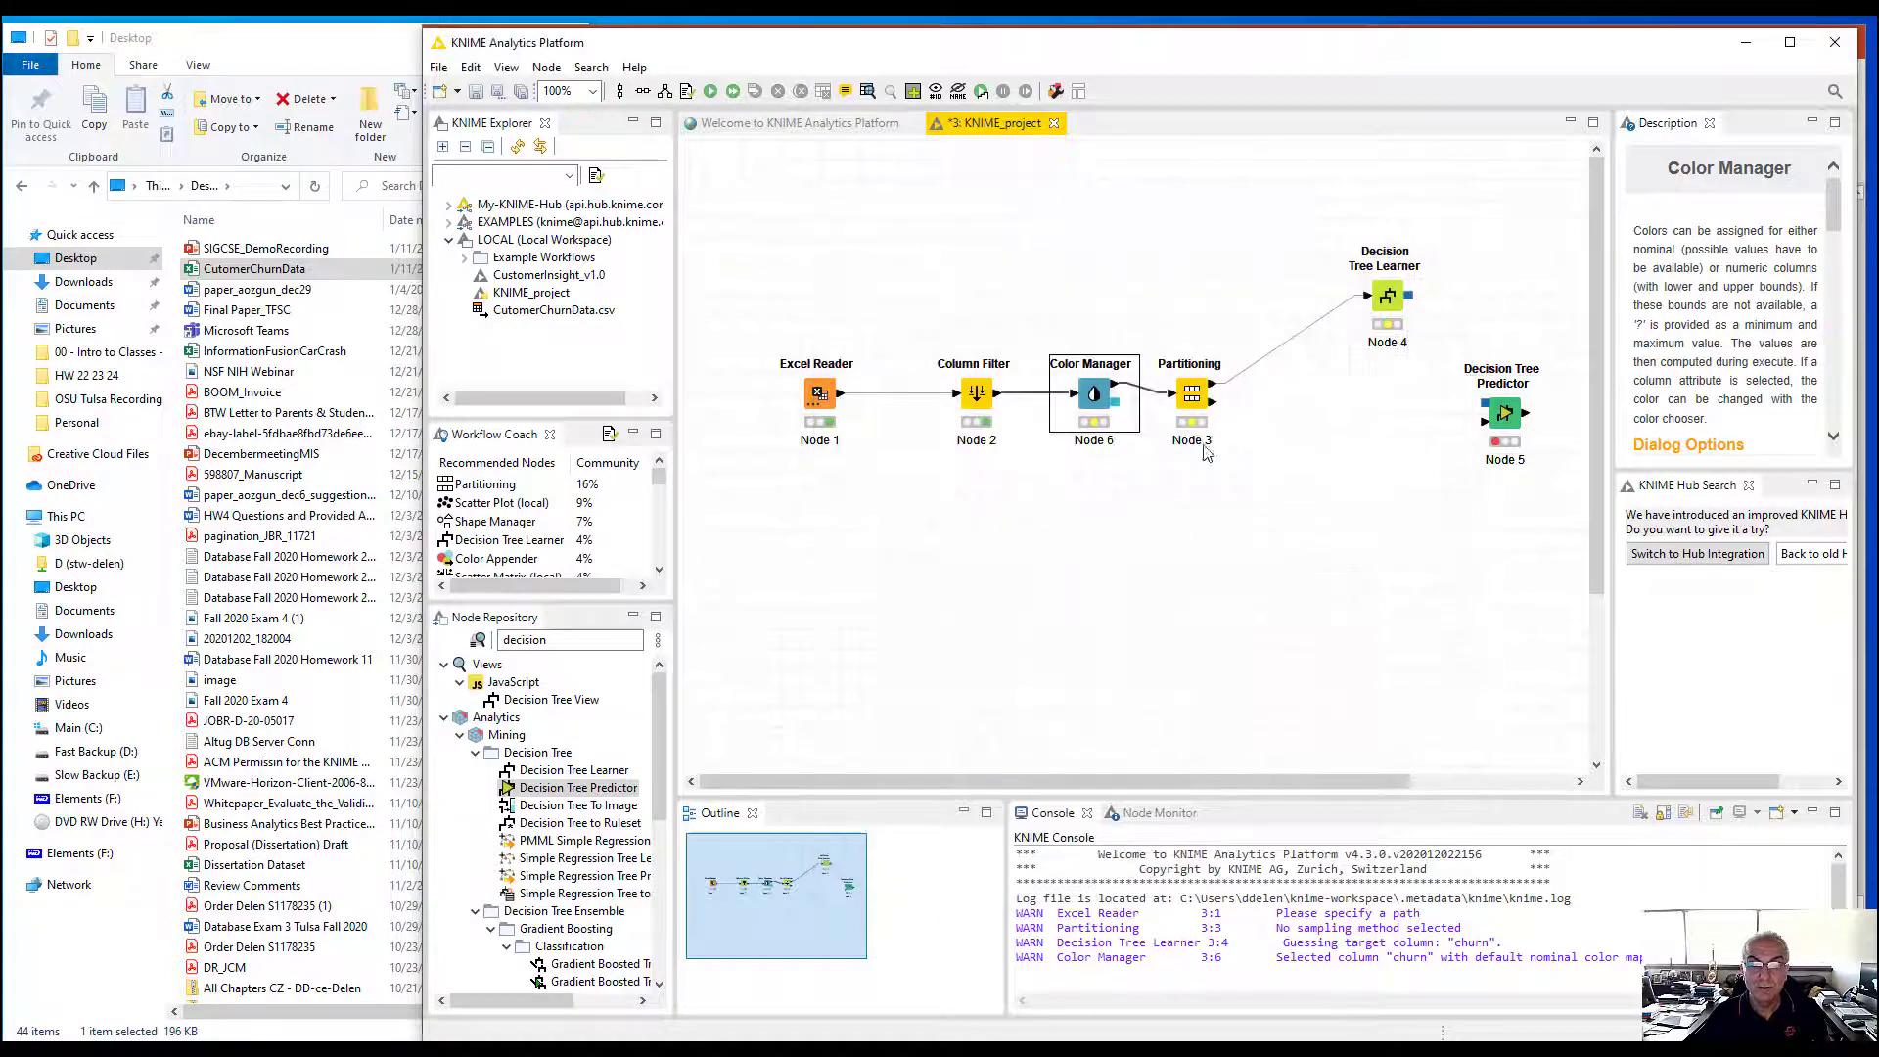
Run Partitioning, then retrain the Decision Tree Learner and open its view
{"action": "right_click", "coordinate": [1202, 390]}
{"action": "left_click", "coordinate": [1263, 419]}
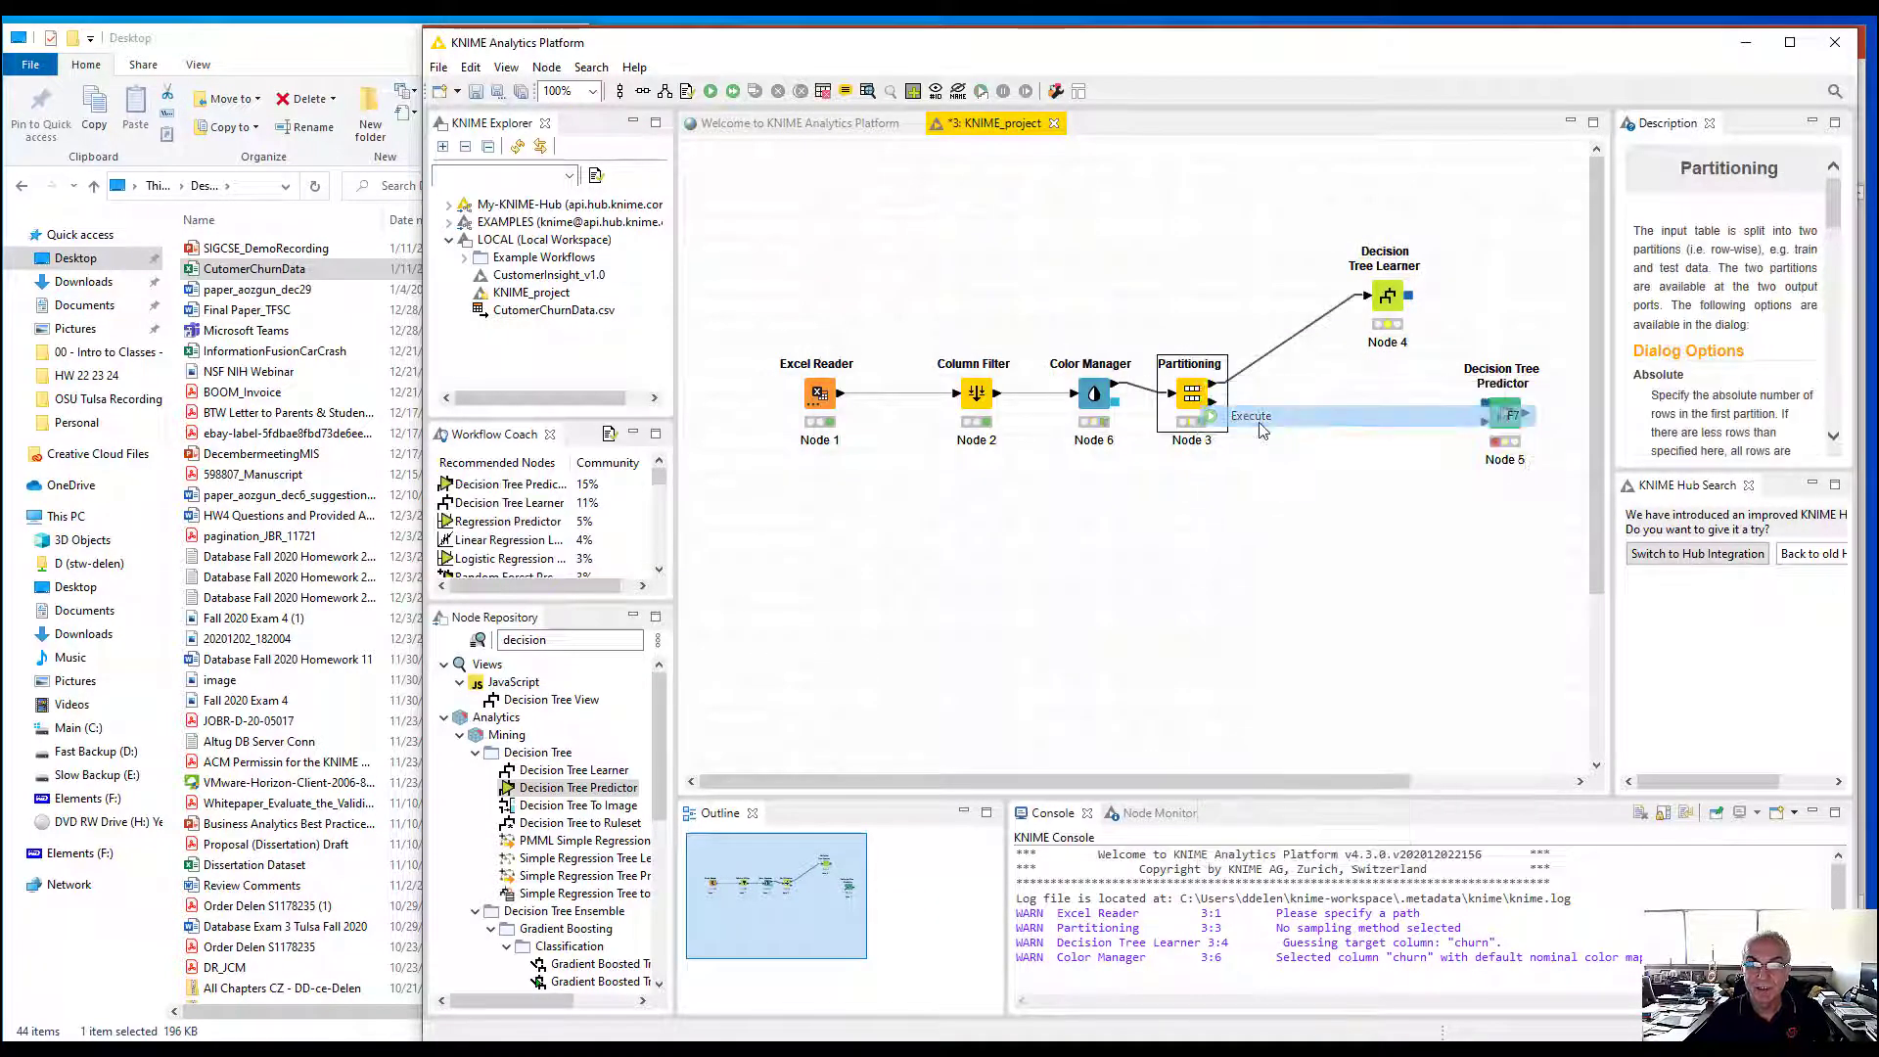
{"action": "right_click", "coordinate": [1389, 312]}
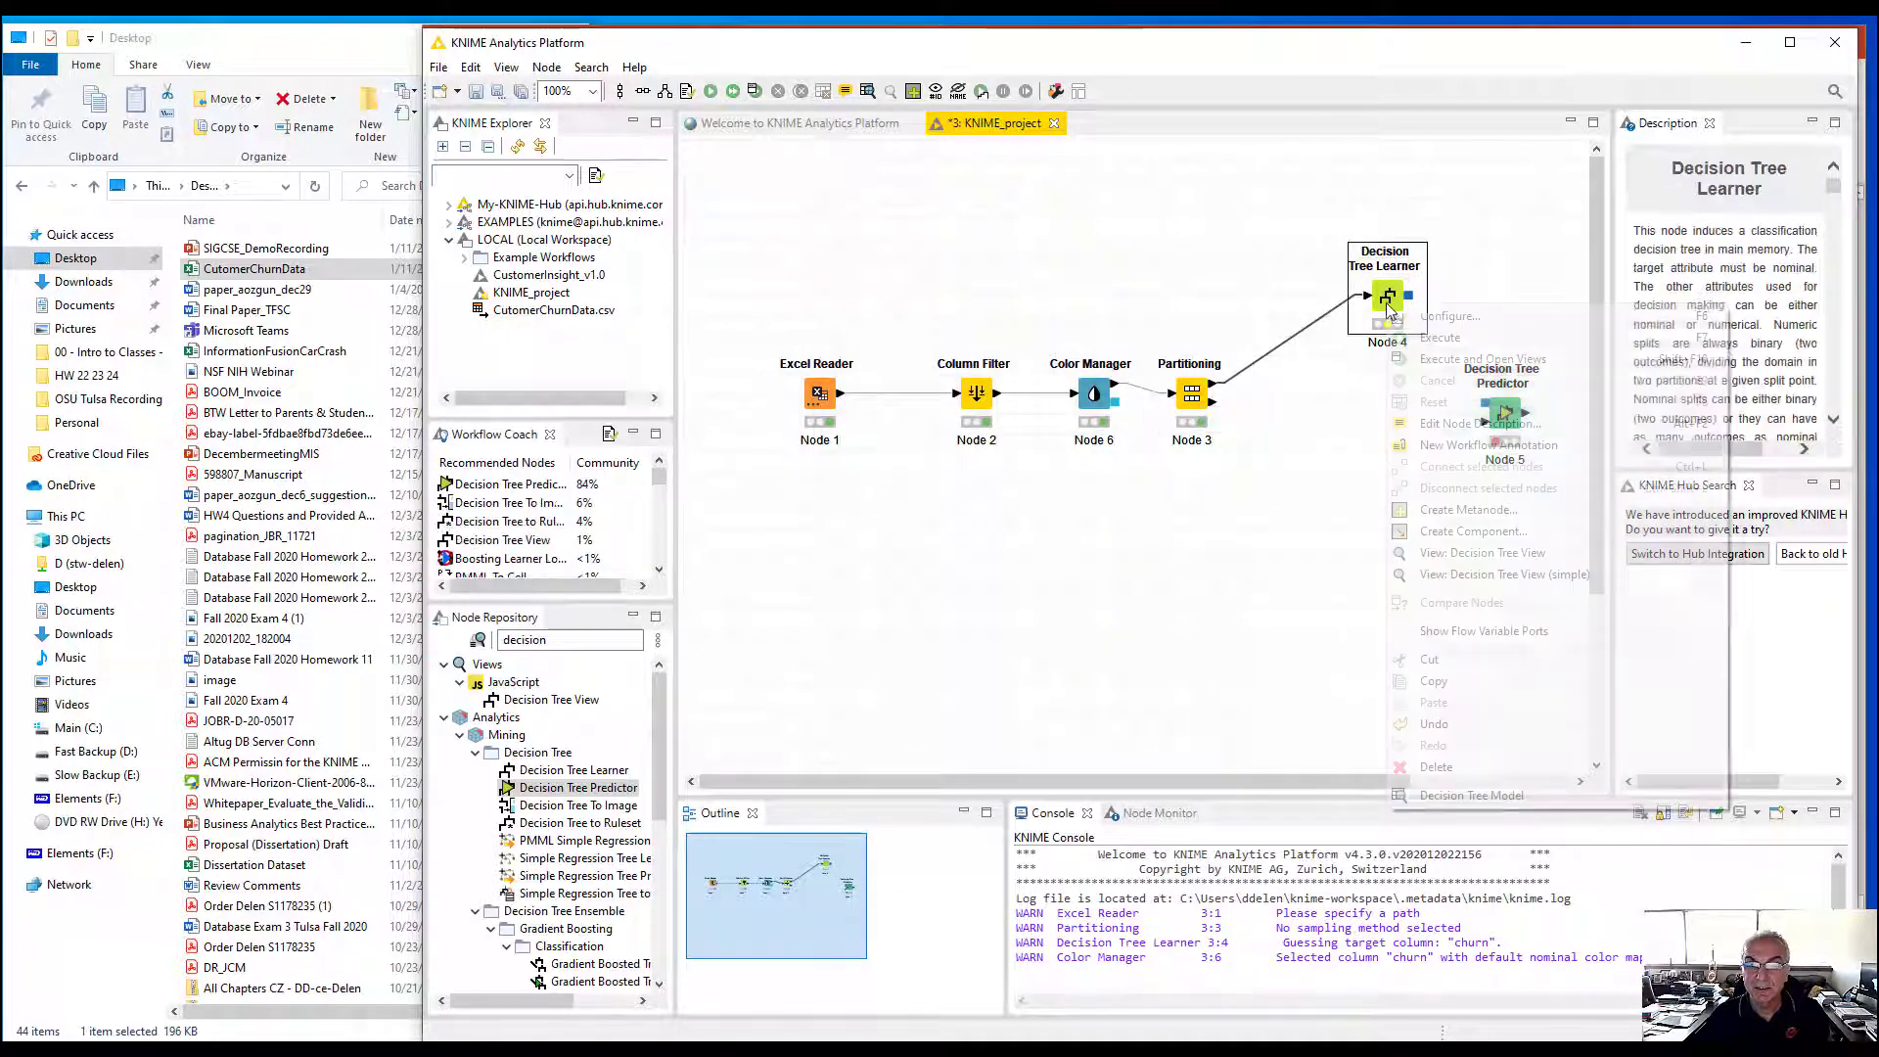
{"action": "left_click", "coordinate": [1498, 359]}
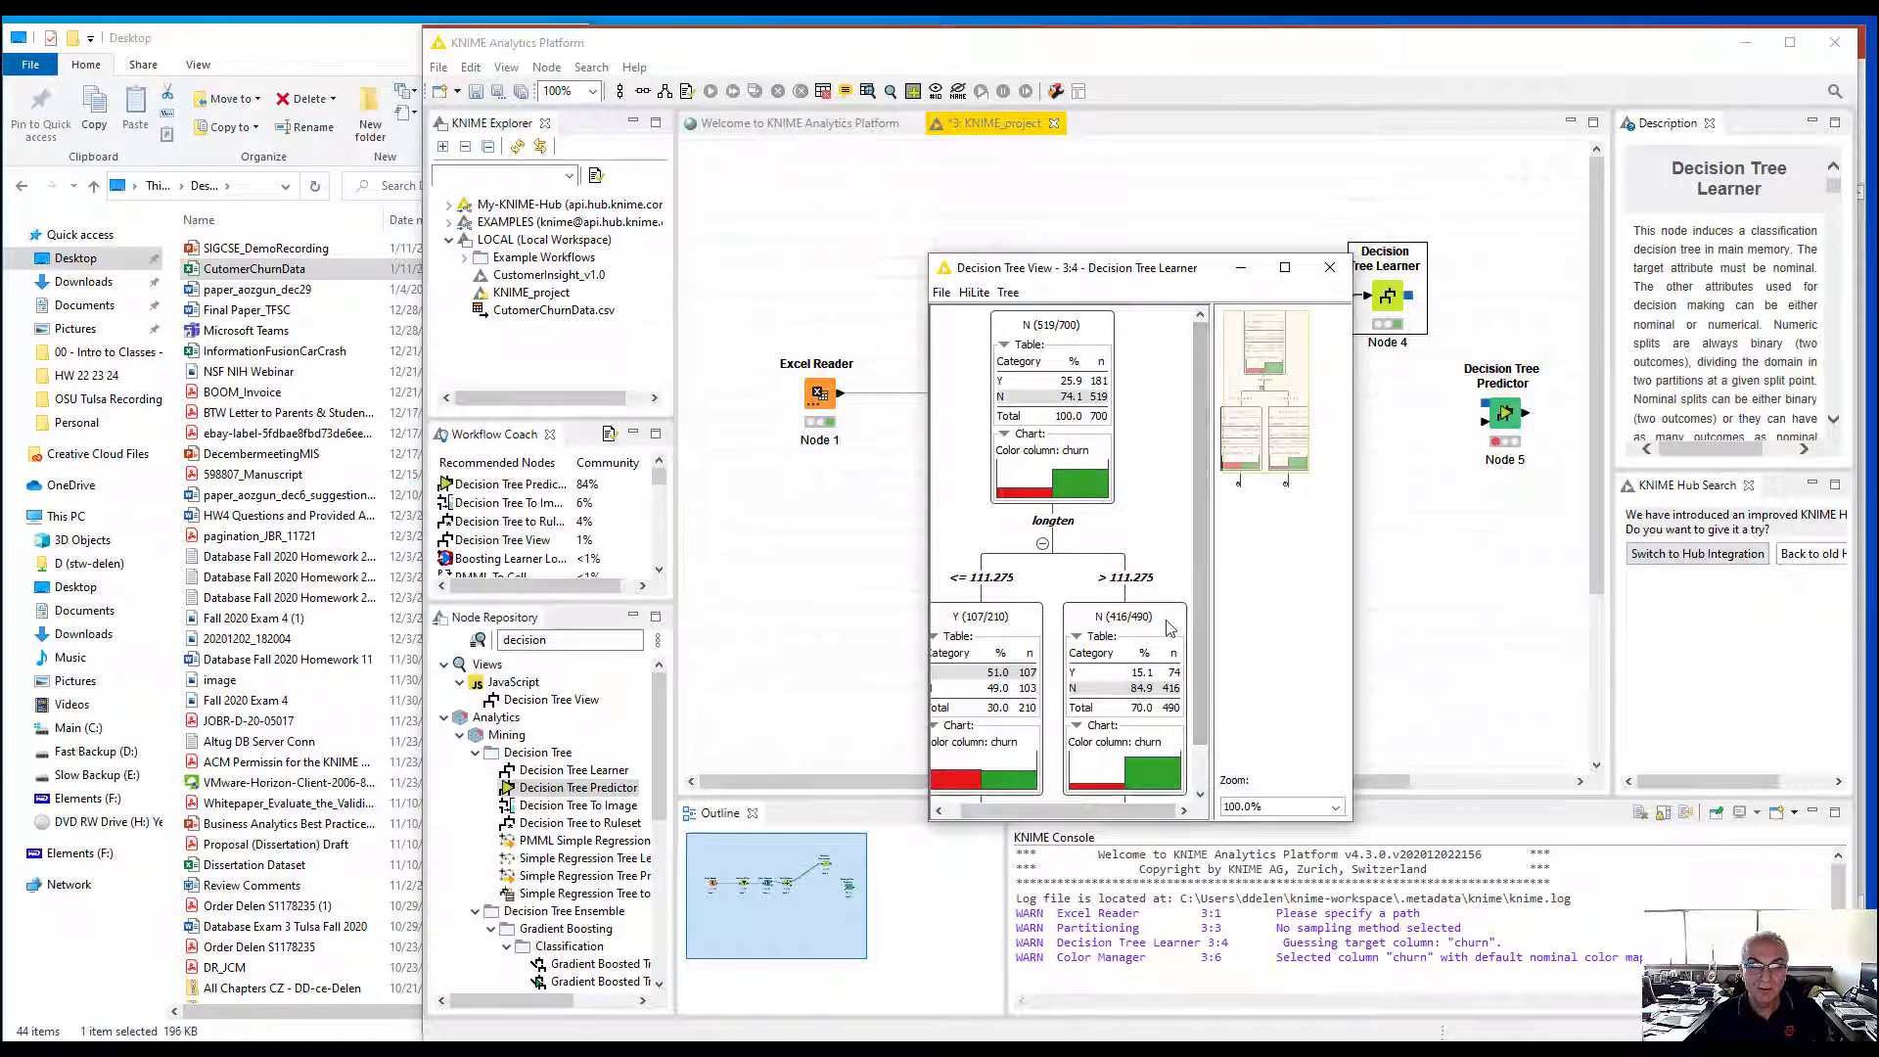
Expand the tree's N (102/141), Y (107/210) and N (314/349) branches full-screen, then close it
{"action": "left_click_drag", "start_coordinate": [1200, 551], "coordinate": [1201, 685]}
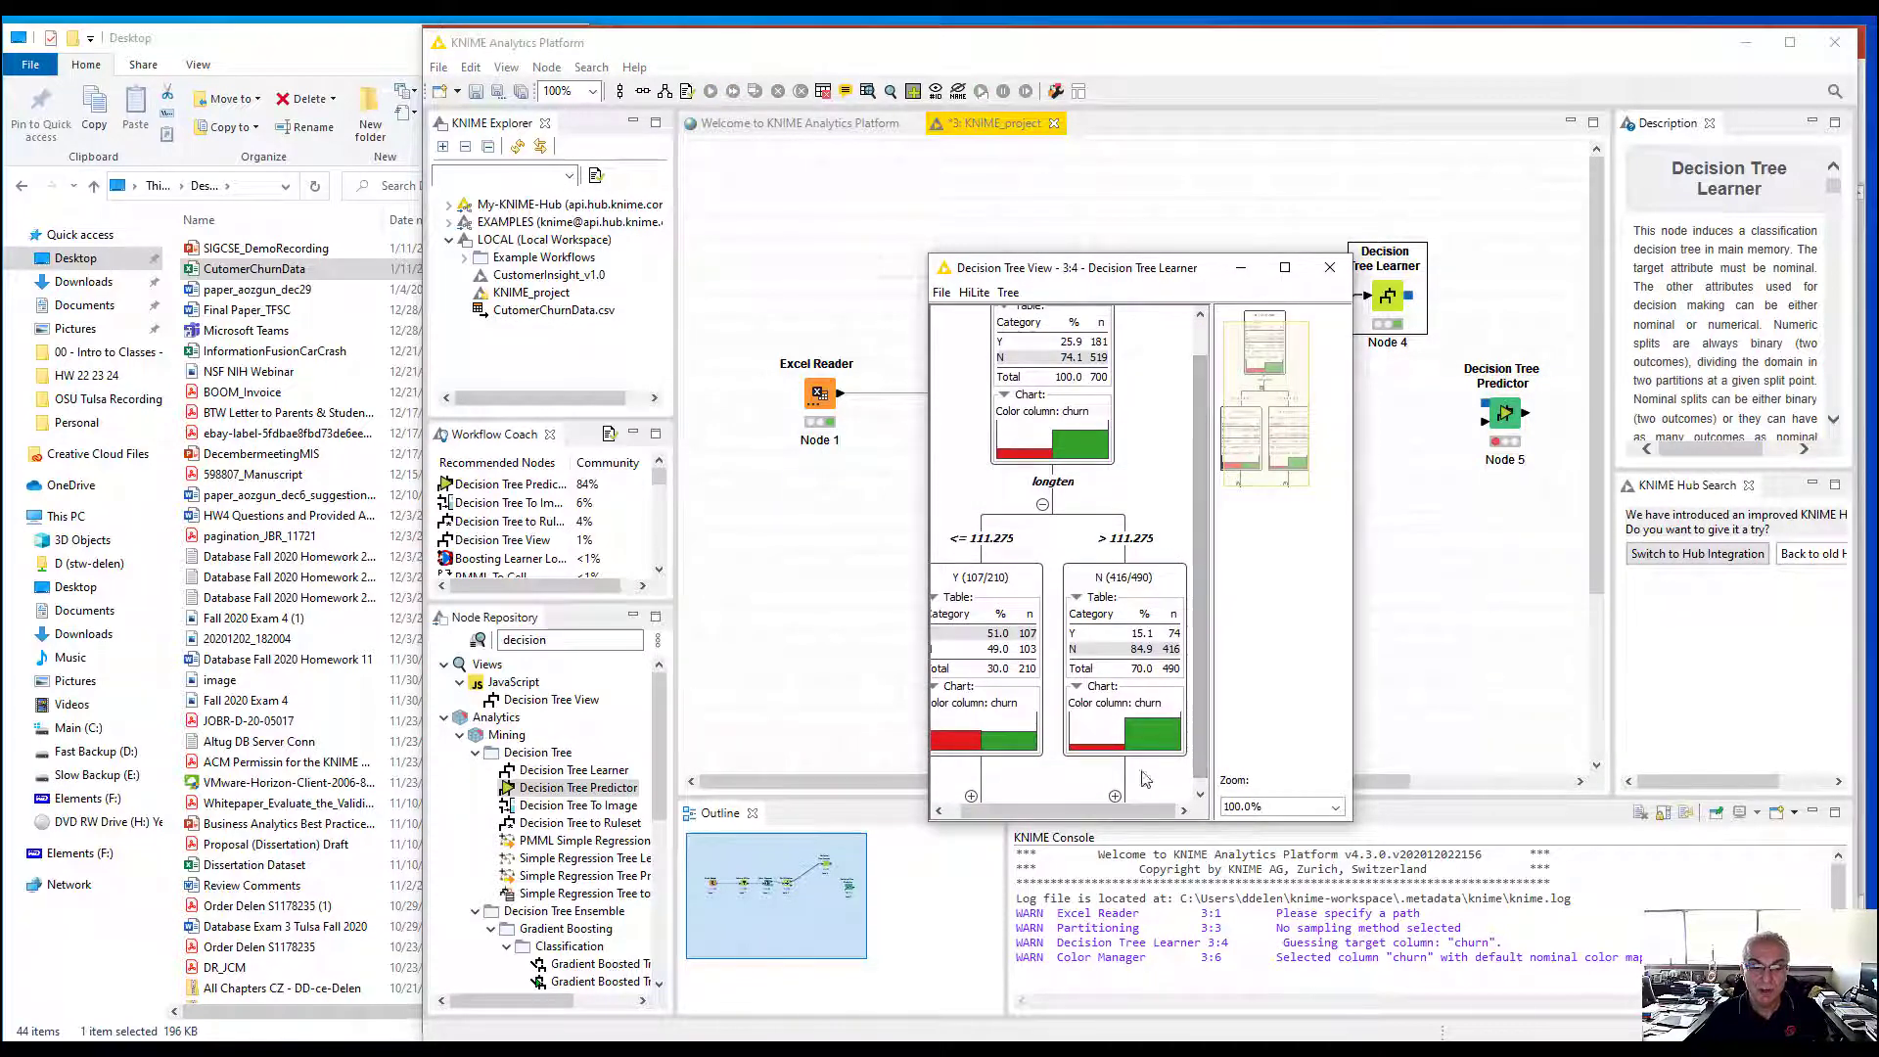
{"action": "left_click_drag", "start_coordinate": [1102, 803], "coordinate": [1116, 801]}
{"action": "left_click", "coordinate": [1135, 685]}
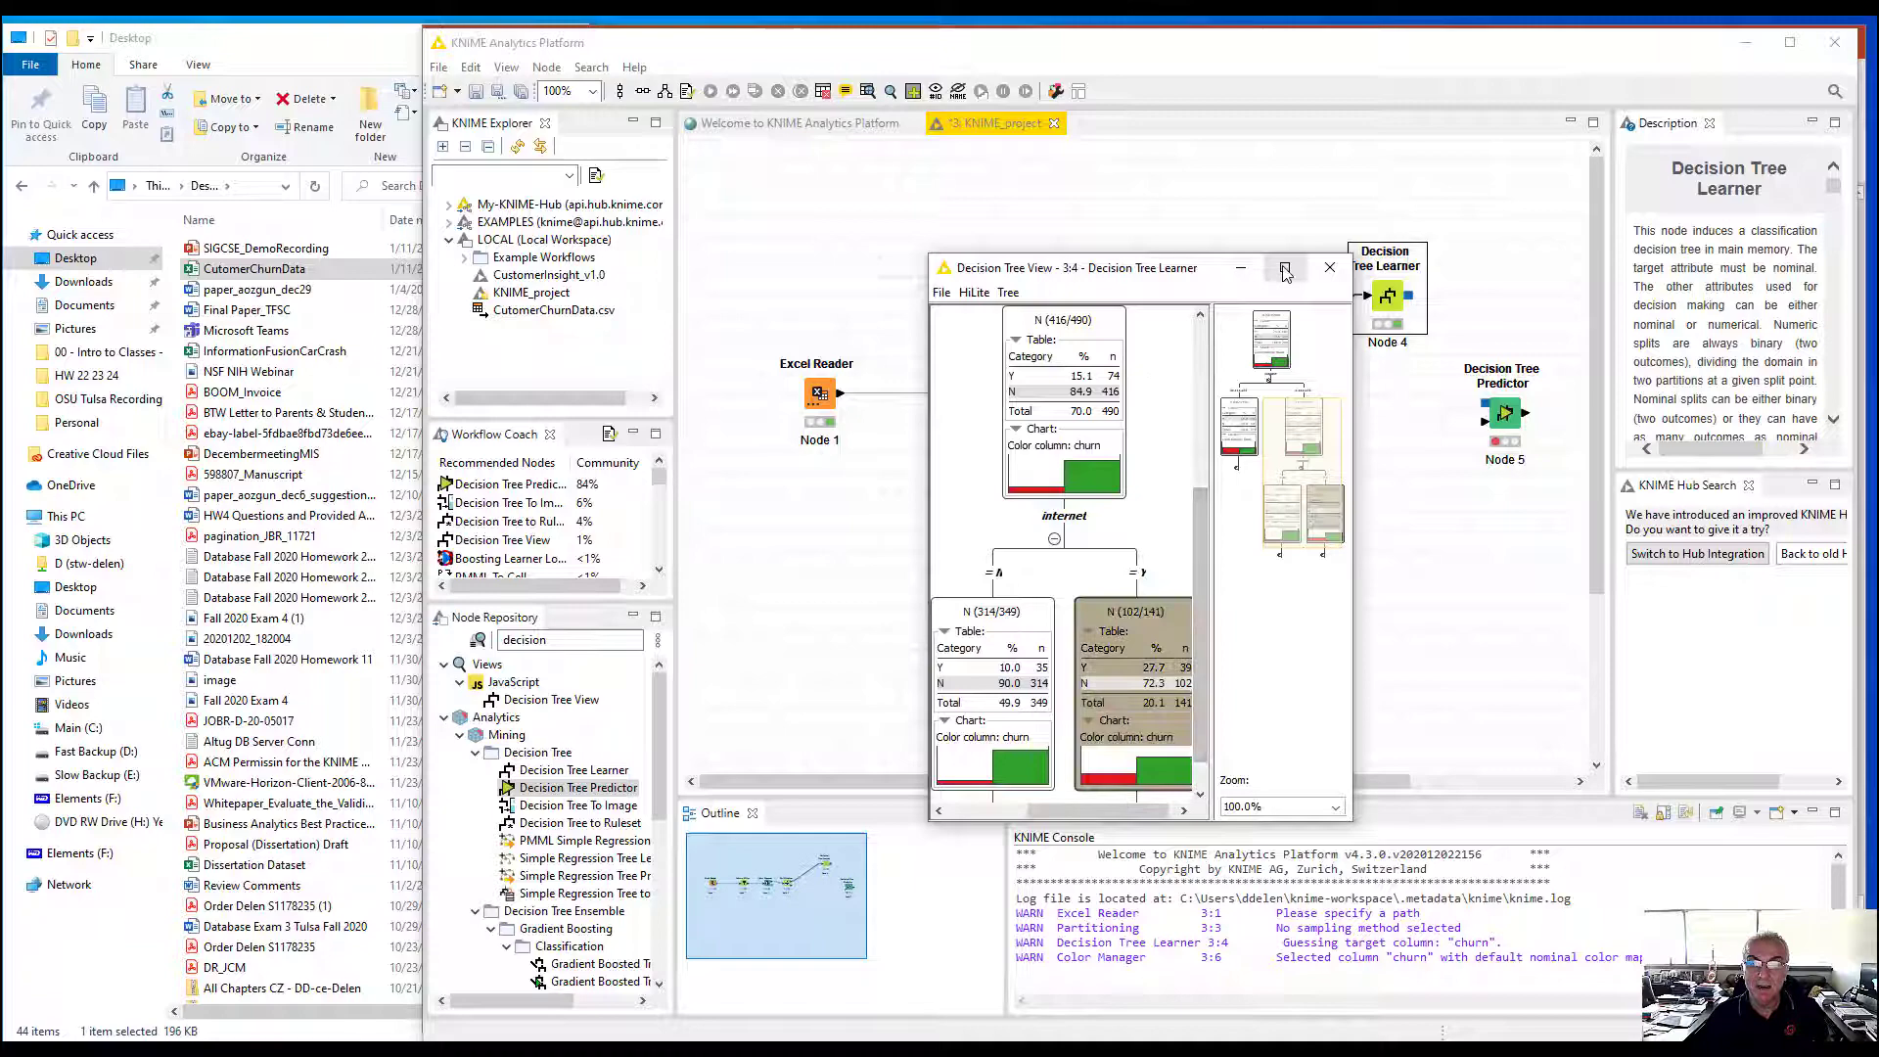
{"action": "left_click", "coordinate": [1286, 267]}
{"action": "left_click", "coordinate": [62, 591]}
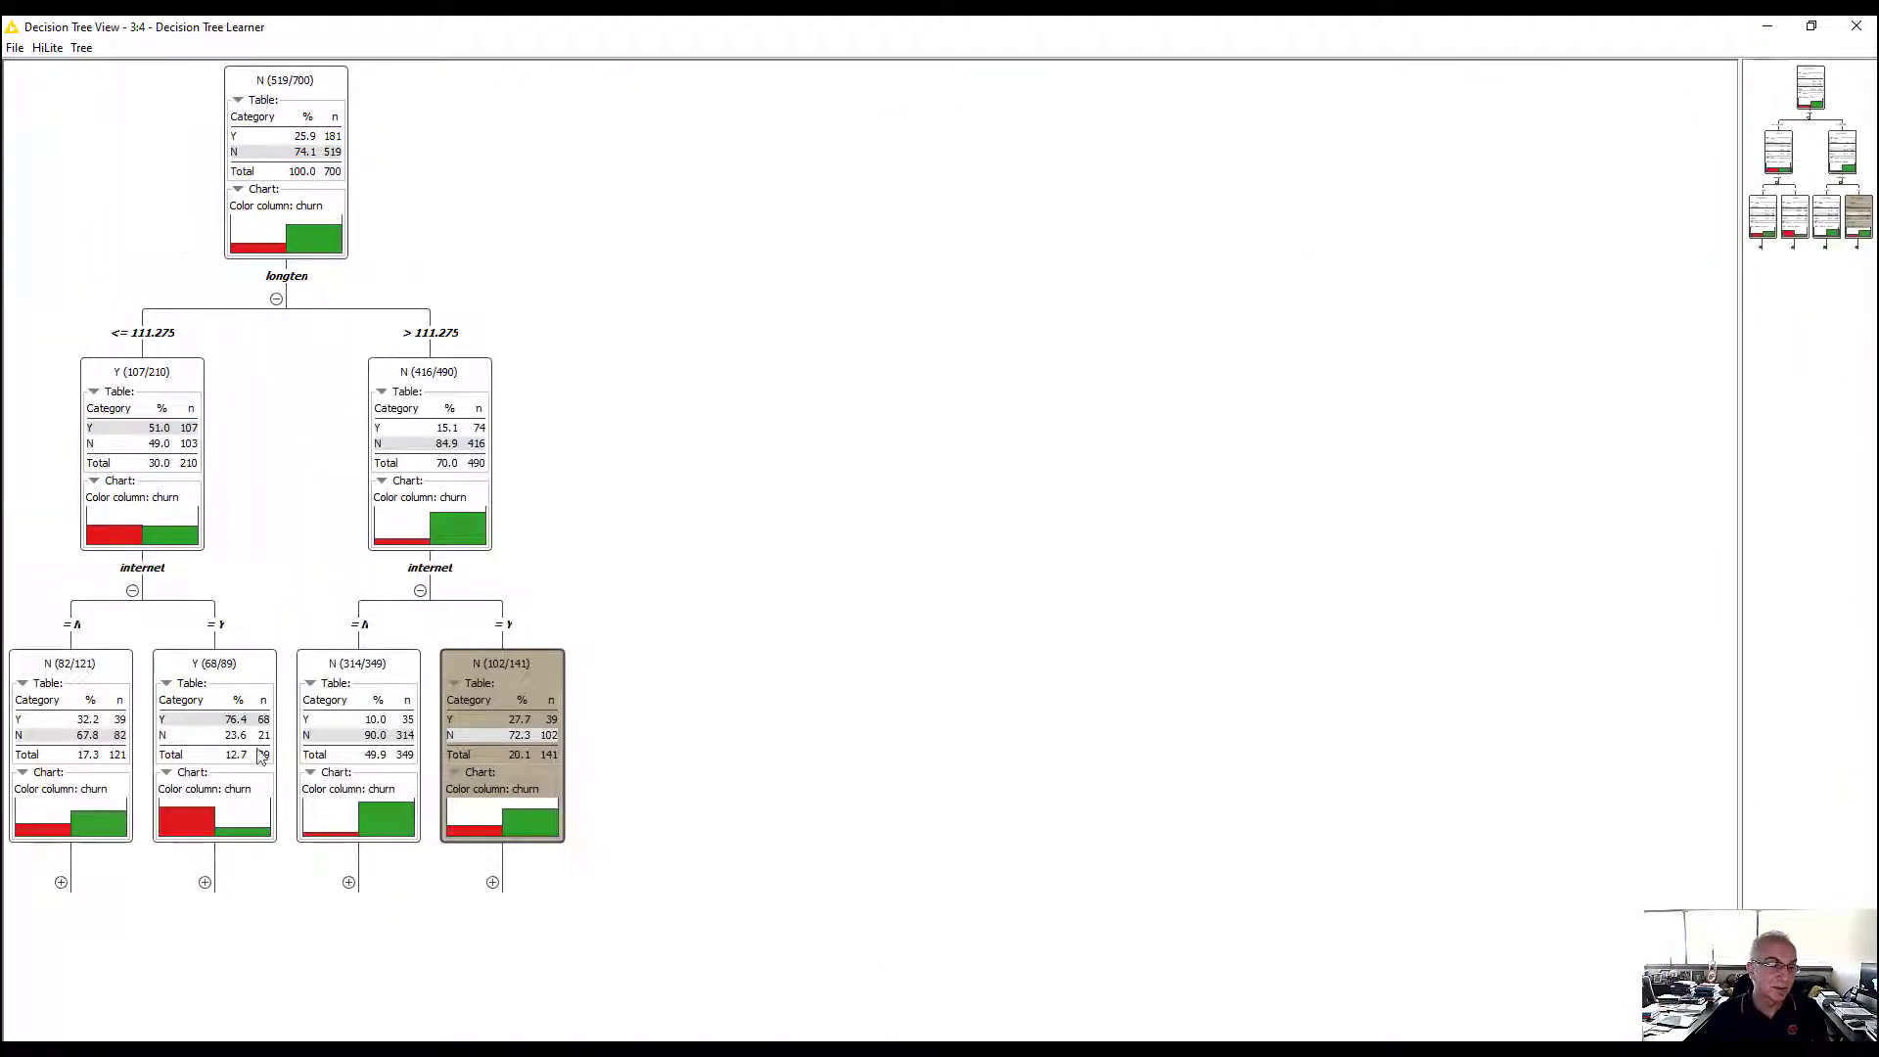
{"action": "left_click", "coordinate": [349, 884]}
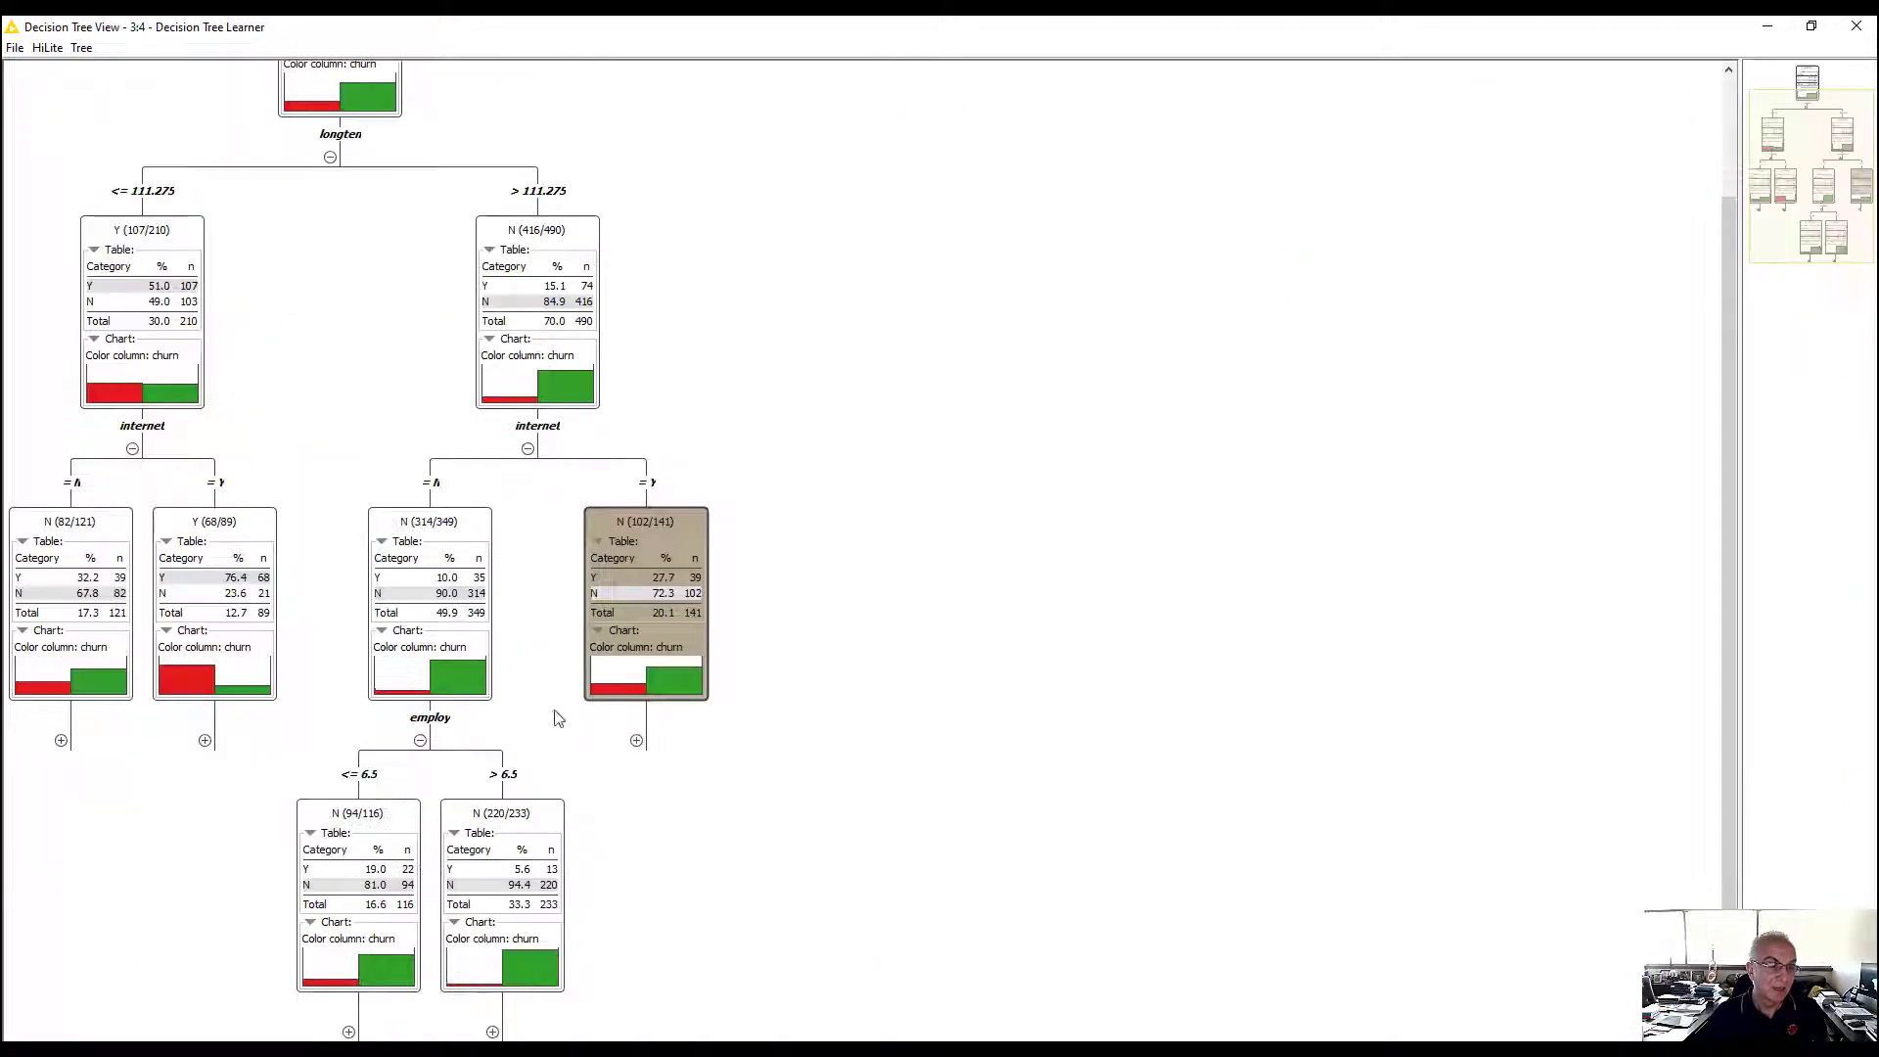
{"action": "left_click", "coordinate": [1857, 27]}
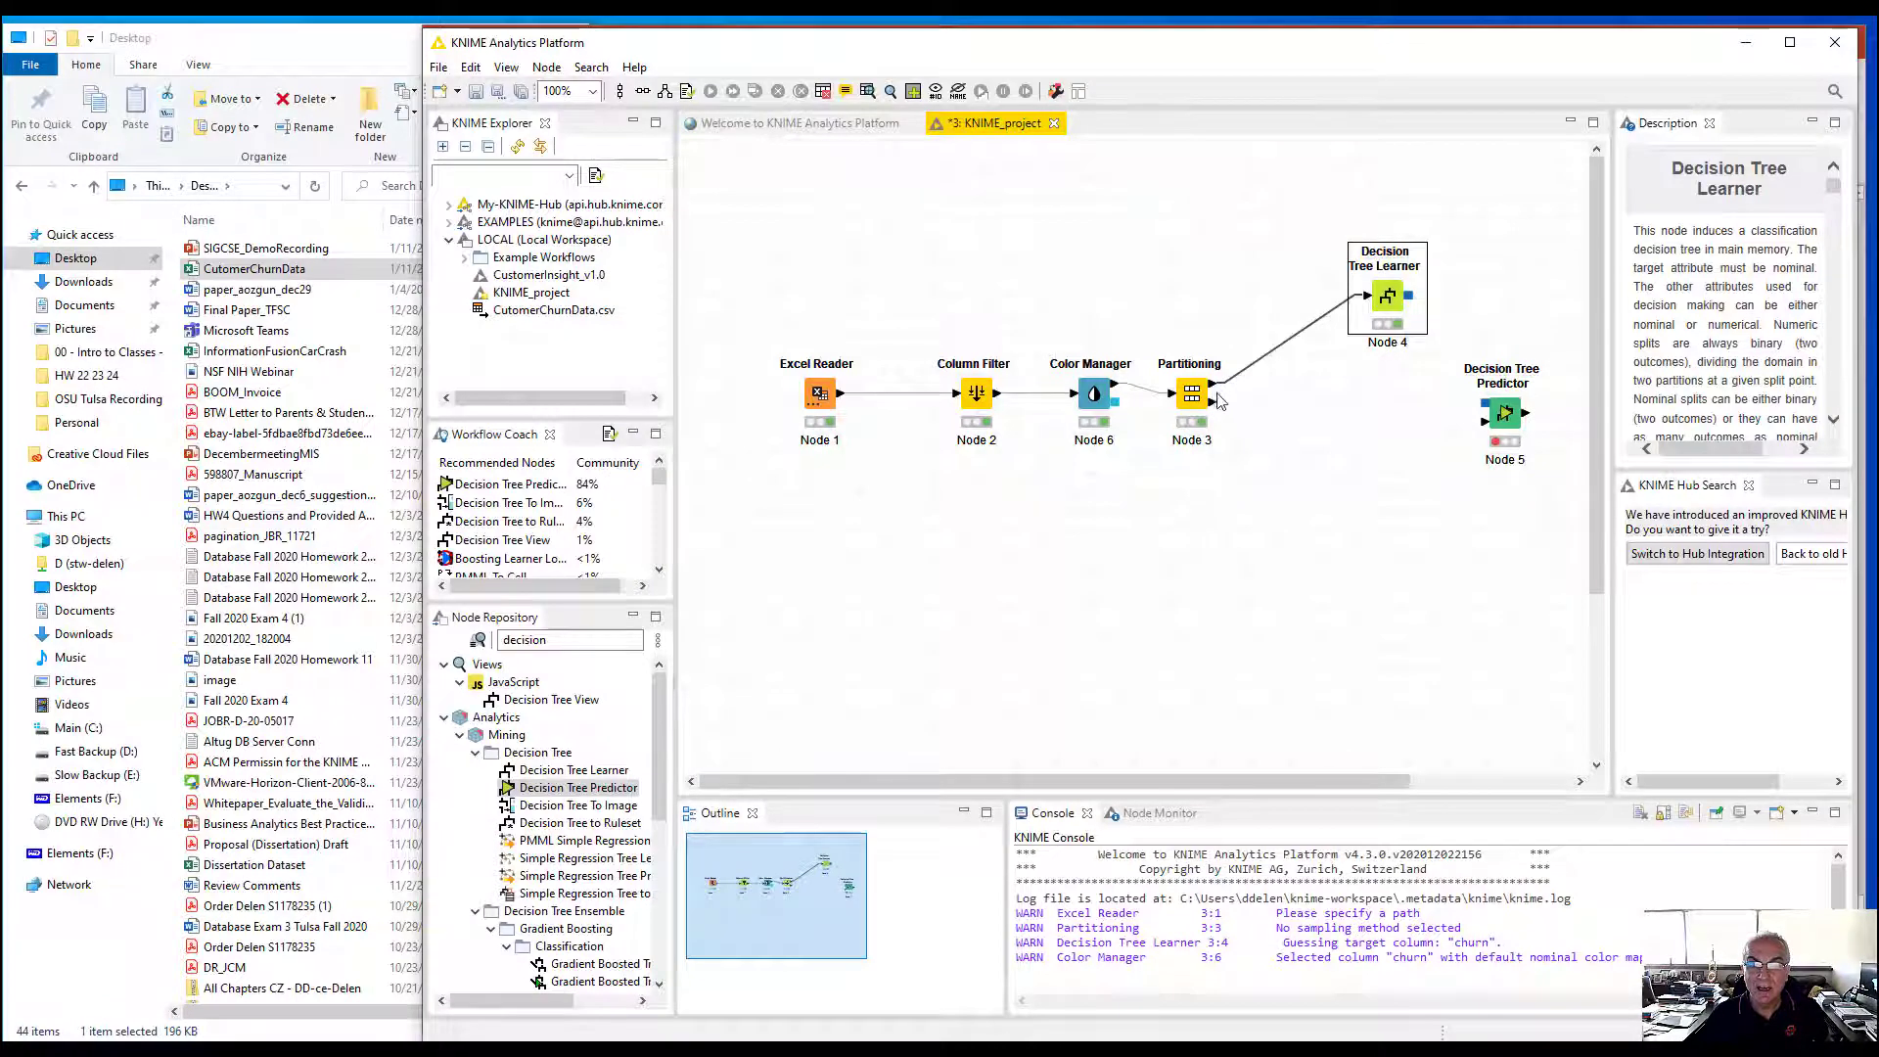
Feed Partitioning's second output and the Learner's model into Decision Tree Predictor, appending normalized class distribution columns
{"action": "left_click_drag", "start_coordinate": [1214, 402], "coordinate": [1486, 421]}
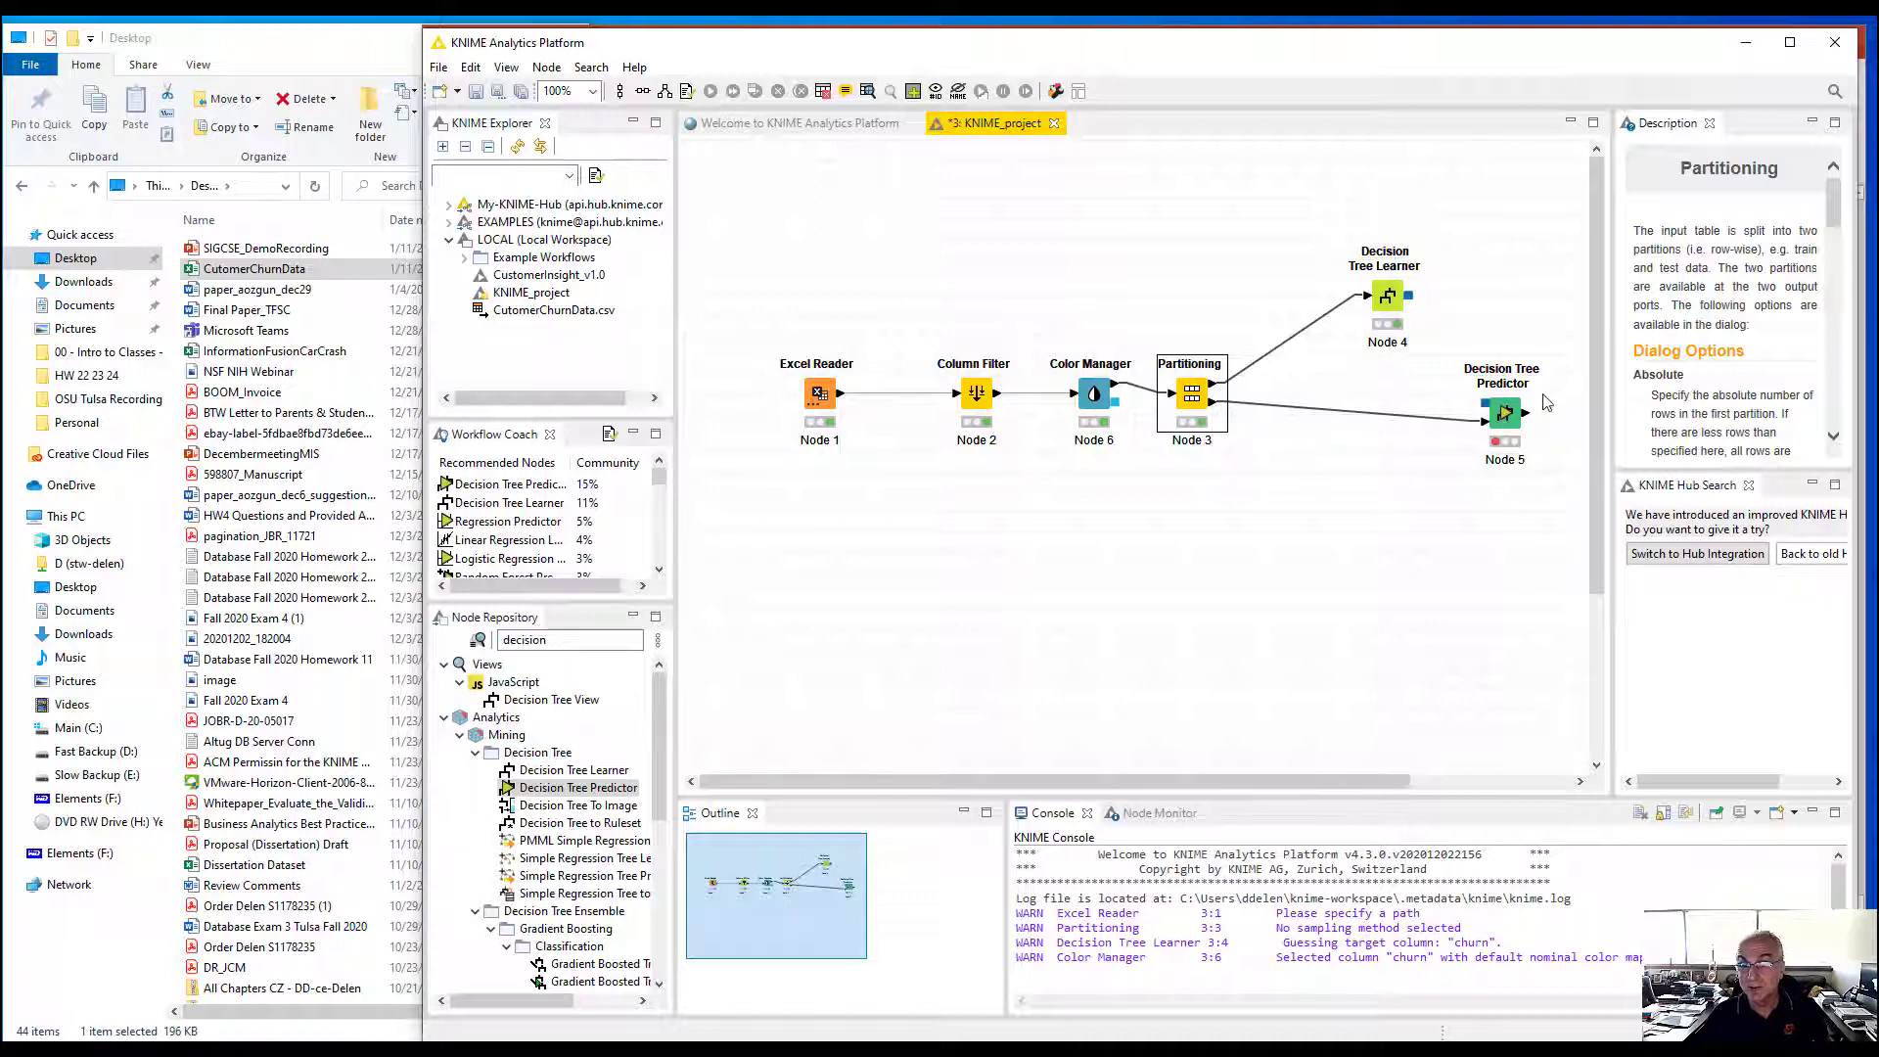
{"action": "left_click_drag", "start_coordinate": [1411, 298], "coordinate": [1486, 404]}
{"action": "left_click", "coordinate": [1507, 419]}
{"action": "right_click", "coordinate": [1508, 419]}
{"action": "left_click", "coordinate": [1542, 423]}
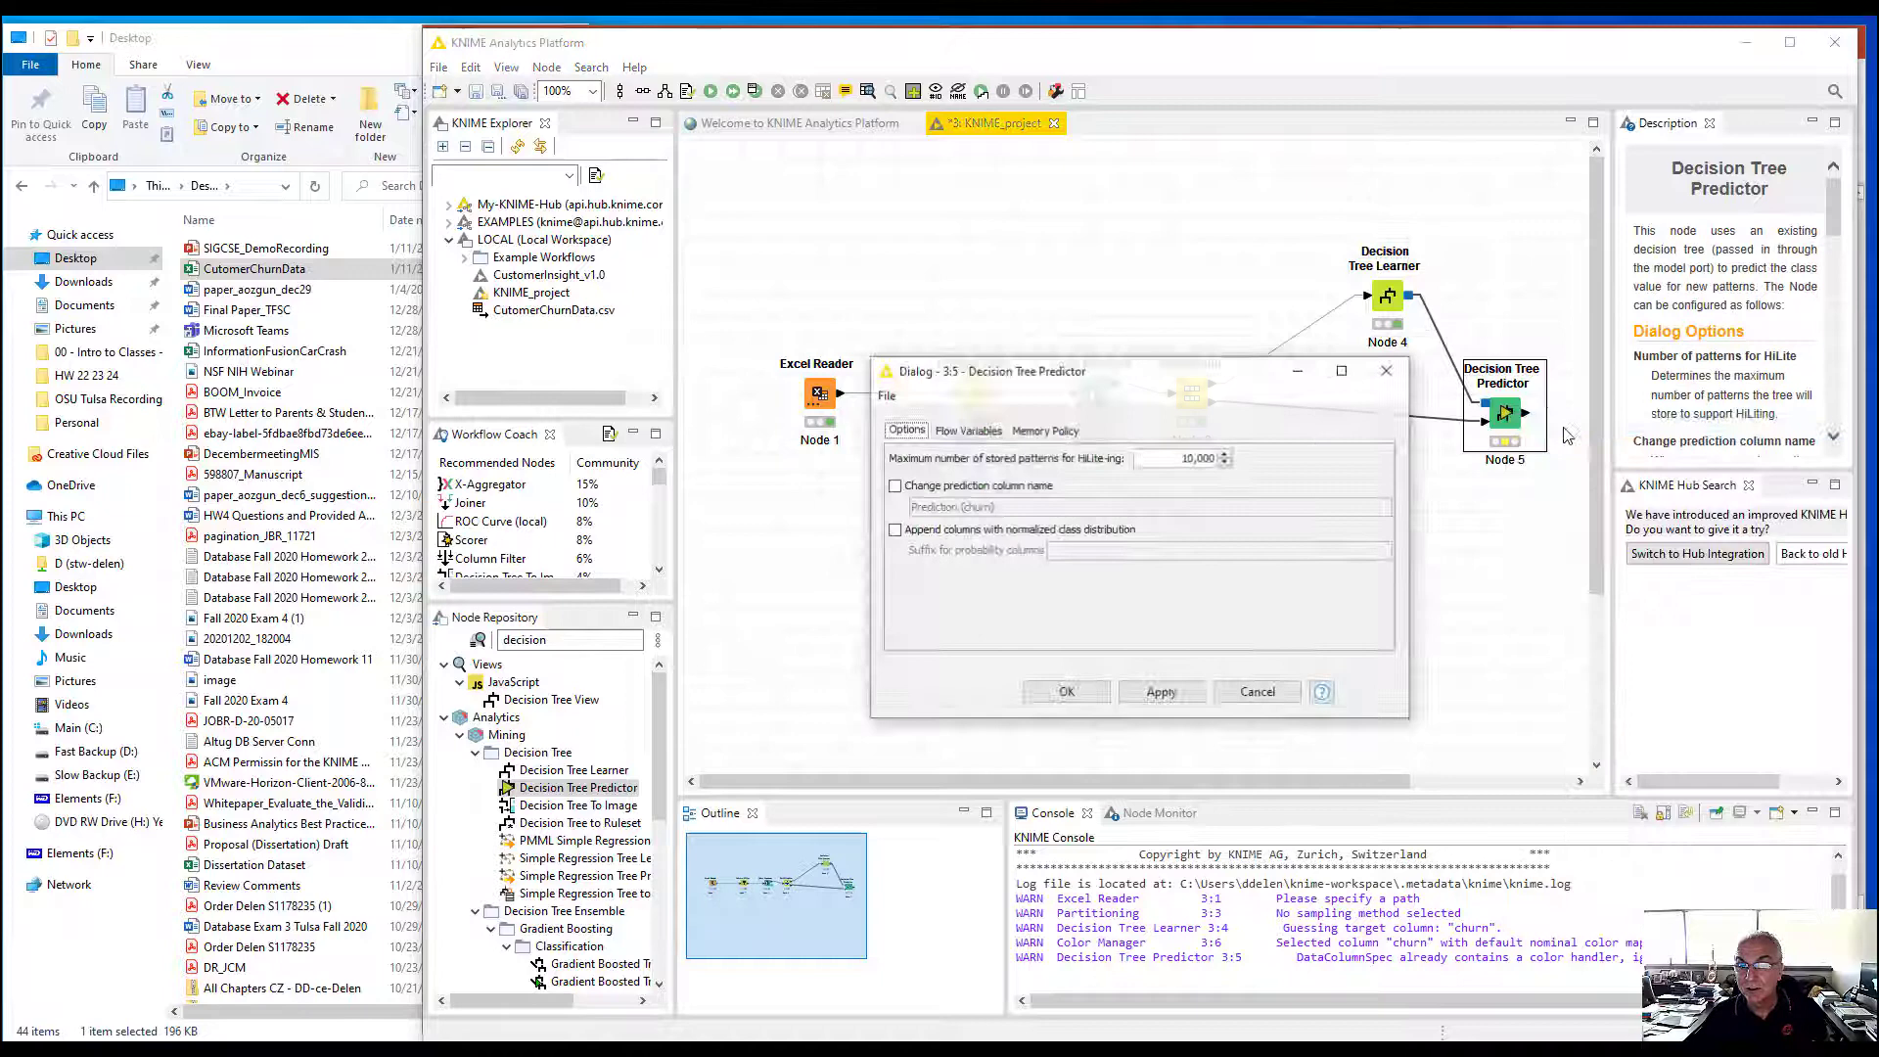
{"action": "left_click", "coordinate": [990, 534]}
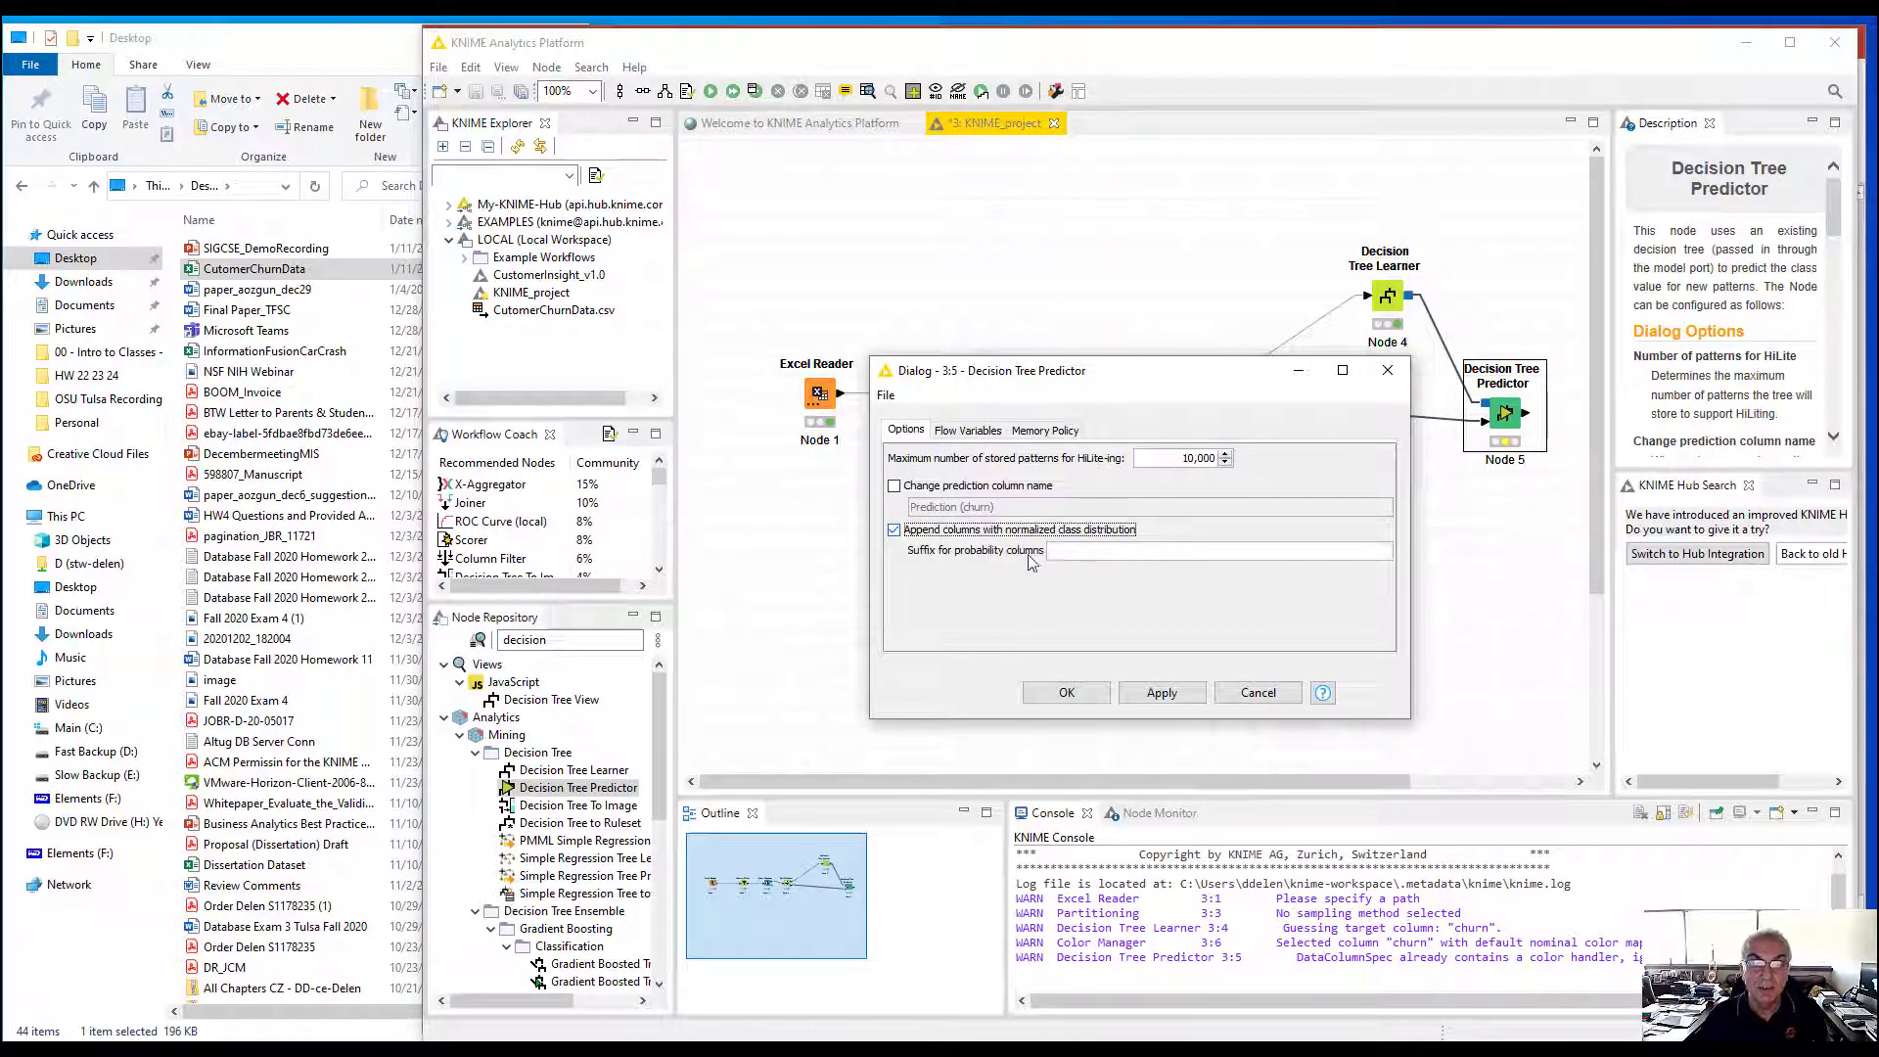
{"action": "left_click", "coordinate": [1160, 691]}
{"action": "left_click", "coordinate": [1067, 692]}
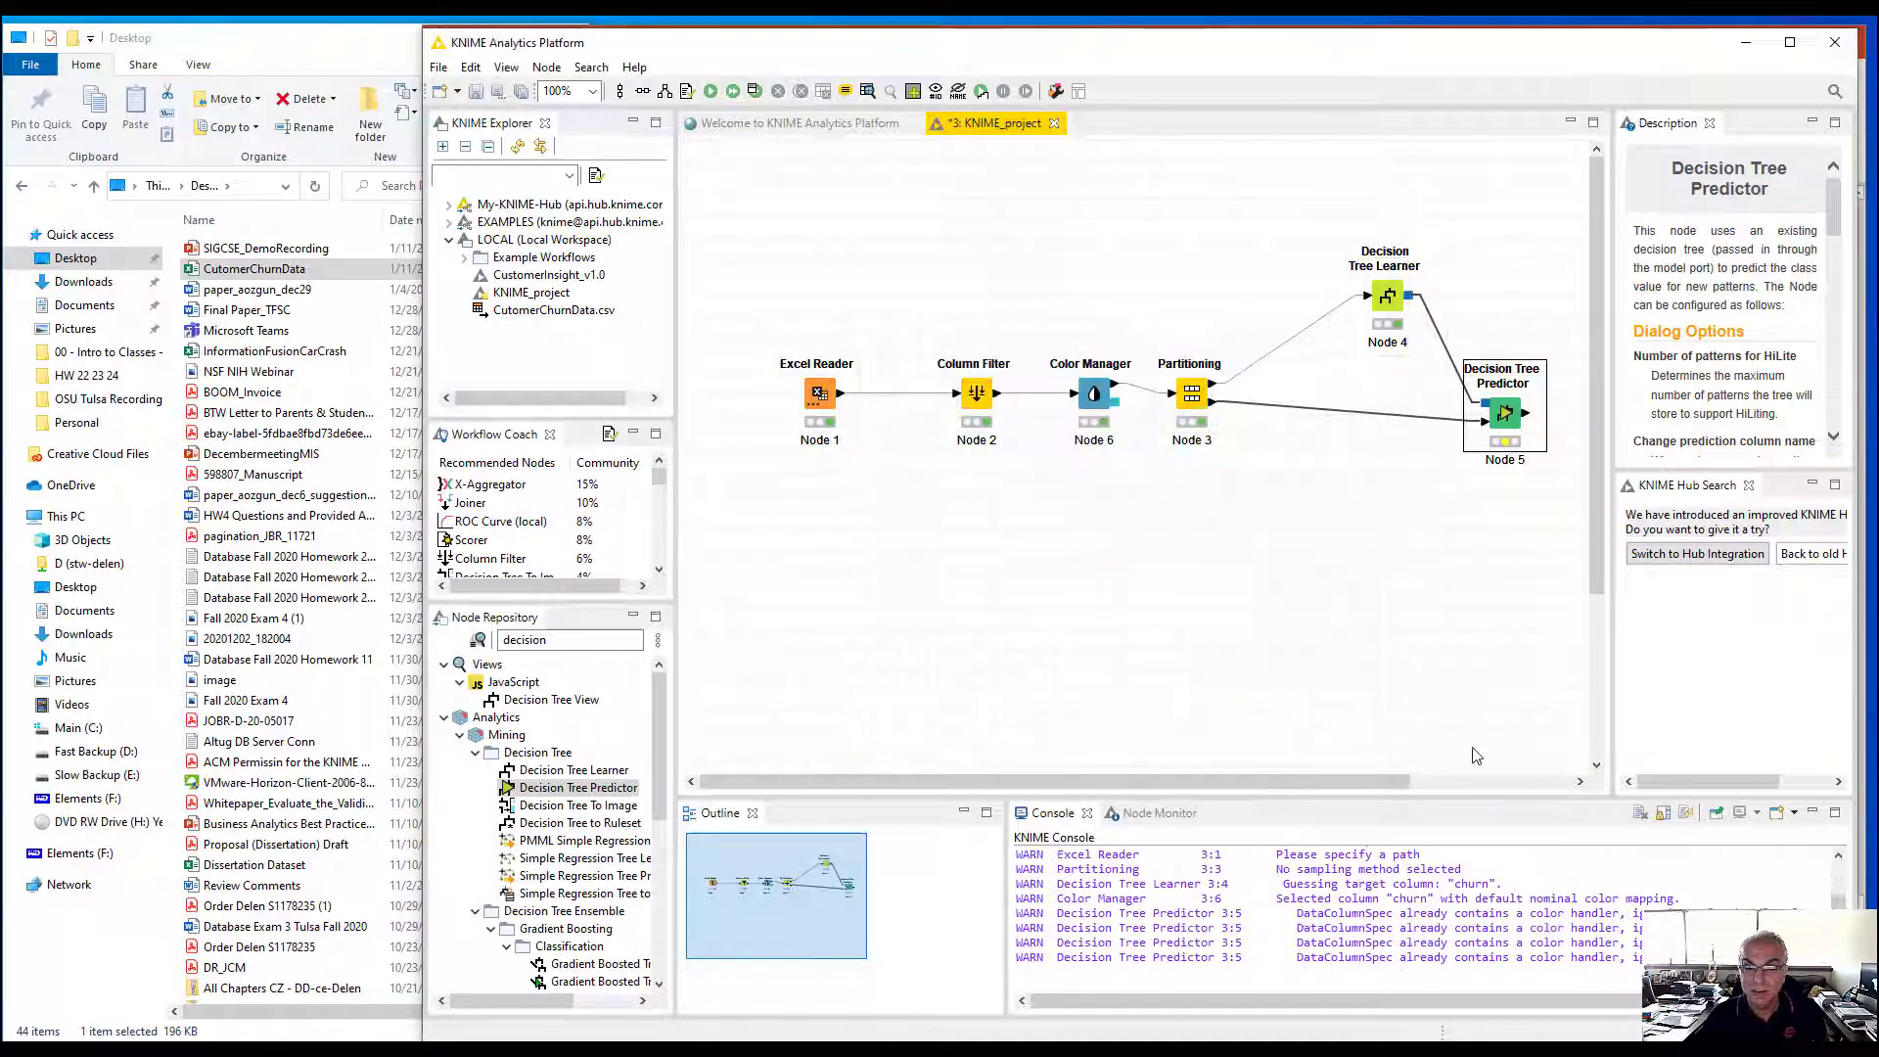
{"action": "left_click", "coordinate": [1791, 42]}
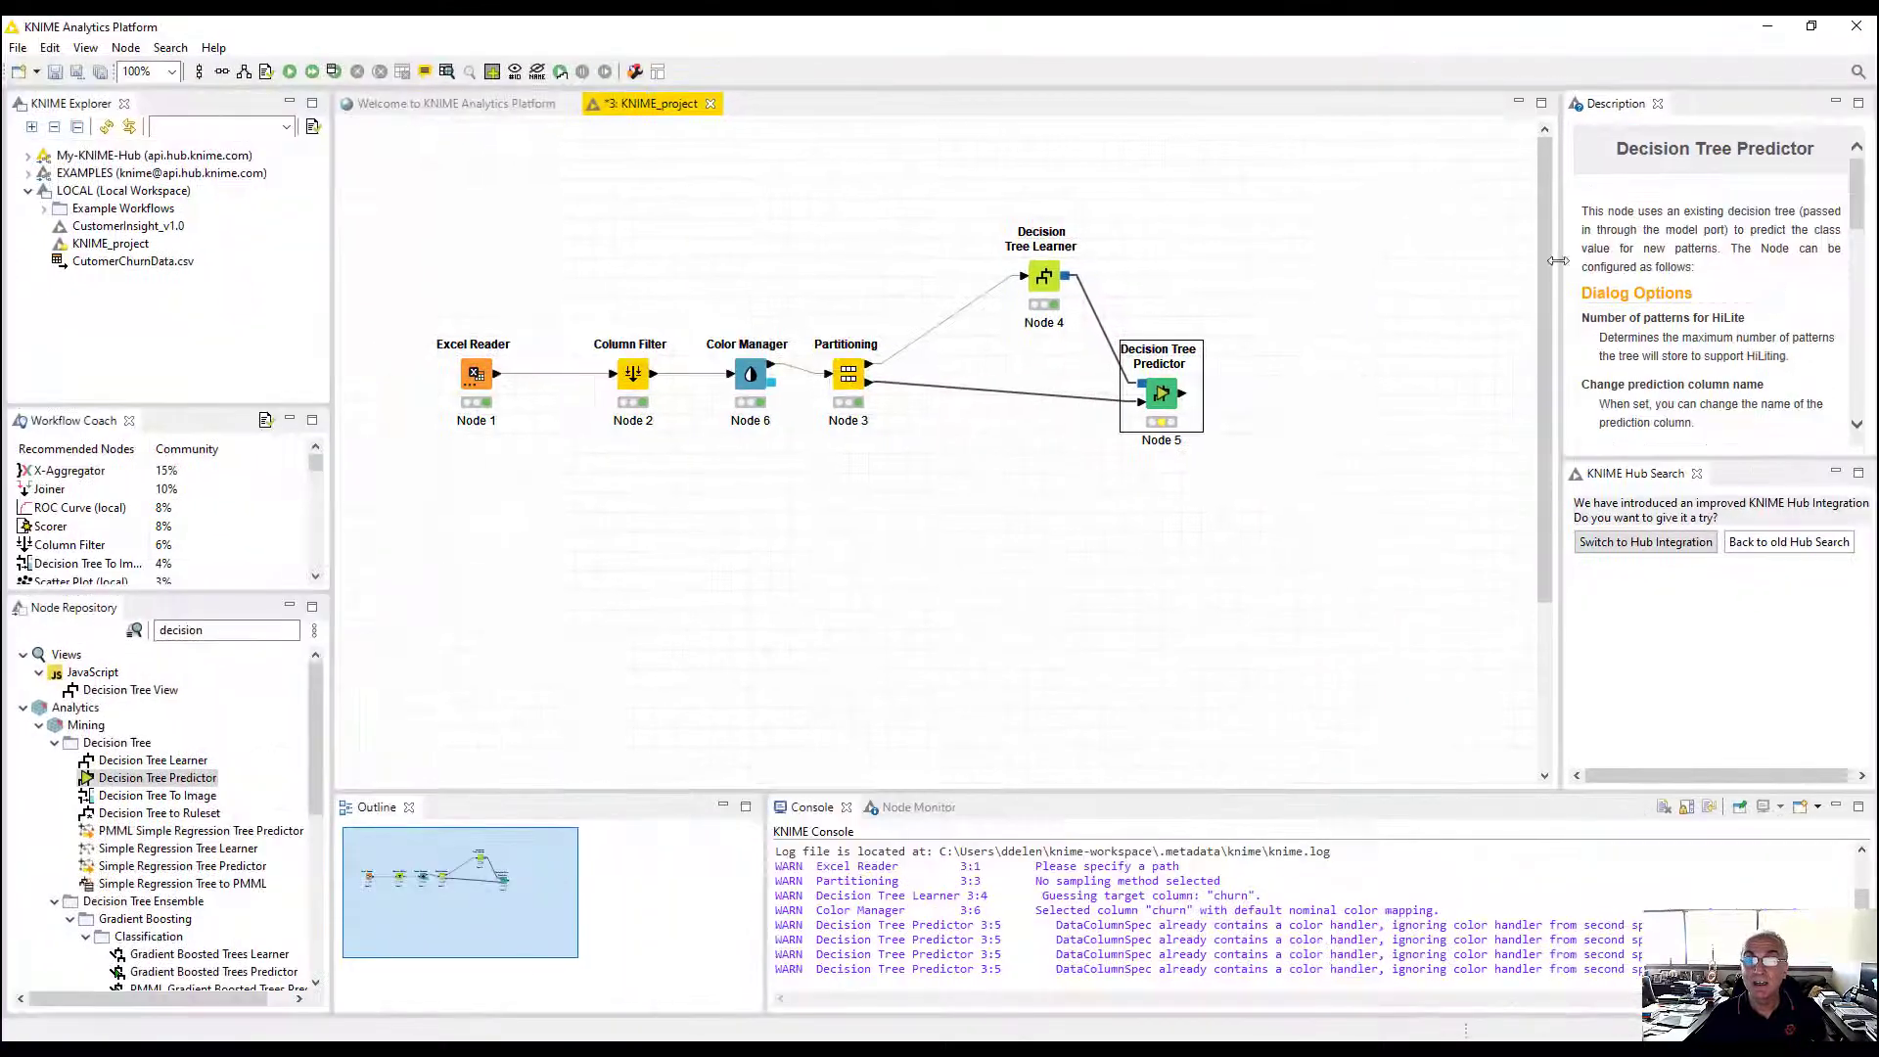
Execute the Decision Tree Predictor and scroll through its classified table of 300 rows with churn probabilities
{"action": "right_click", "coordinate": [1168, 394]}
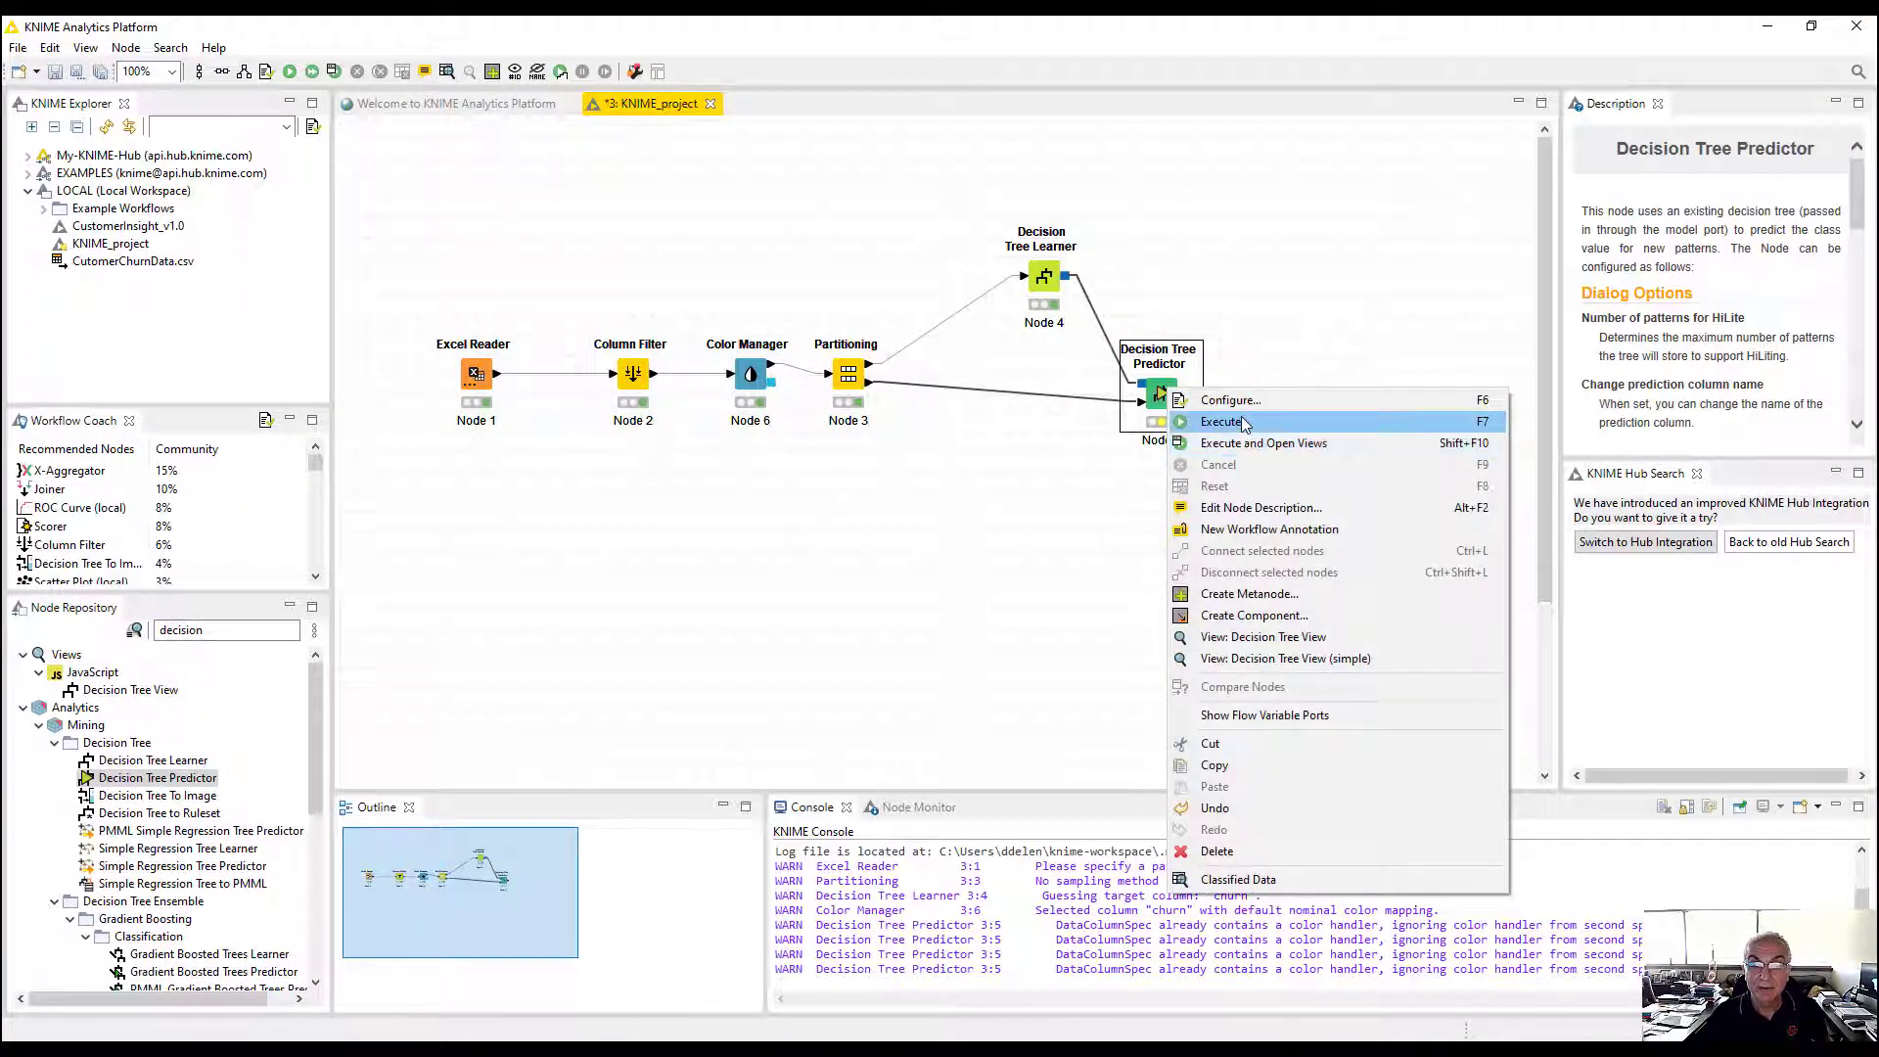
{"action": "left_click", "coordinate": [1223, 421]}
{"action": "right_click", "coordinate": [1173, 402]}
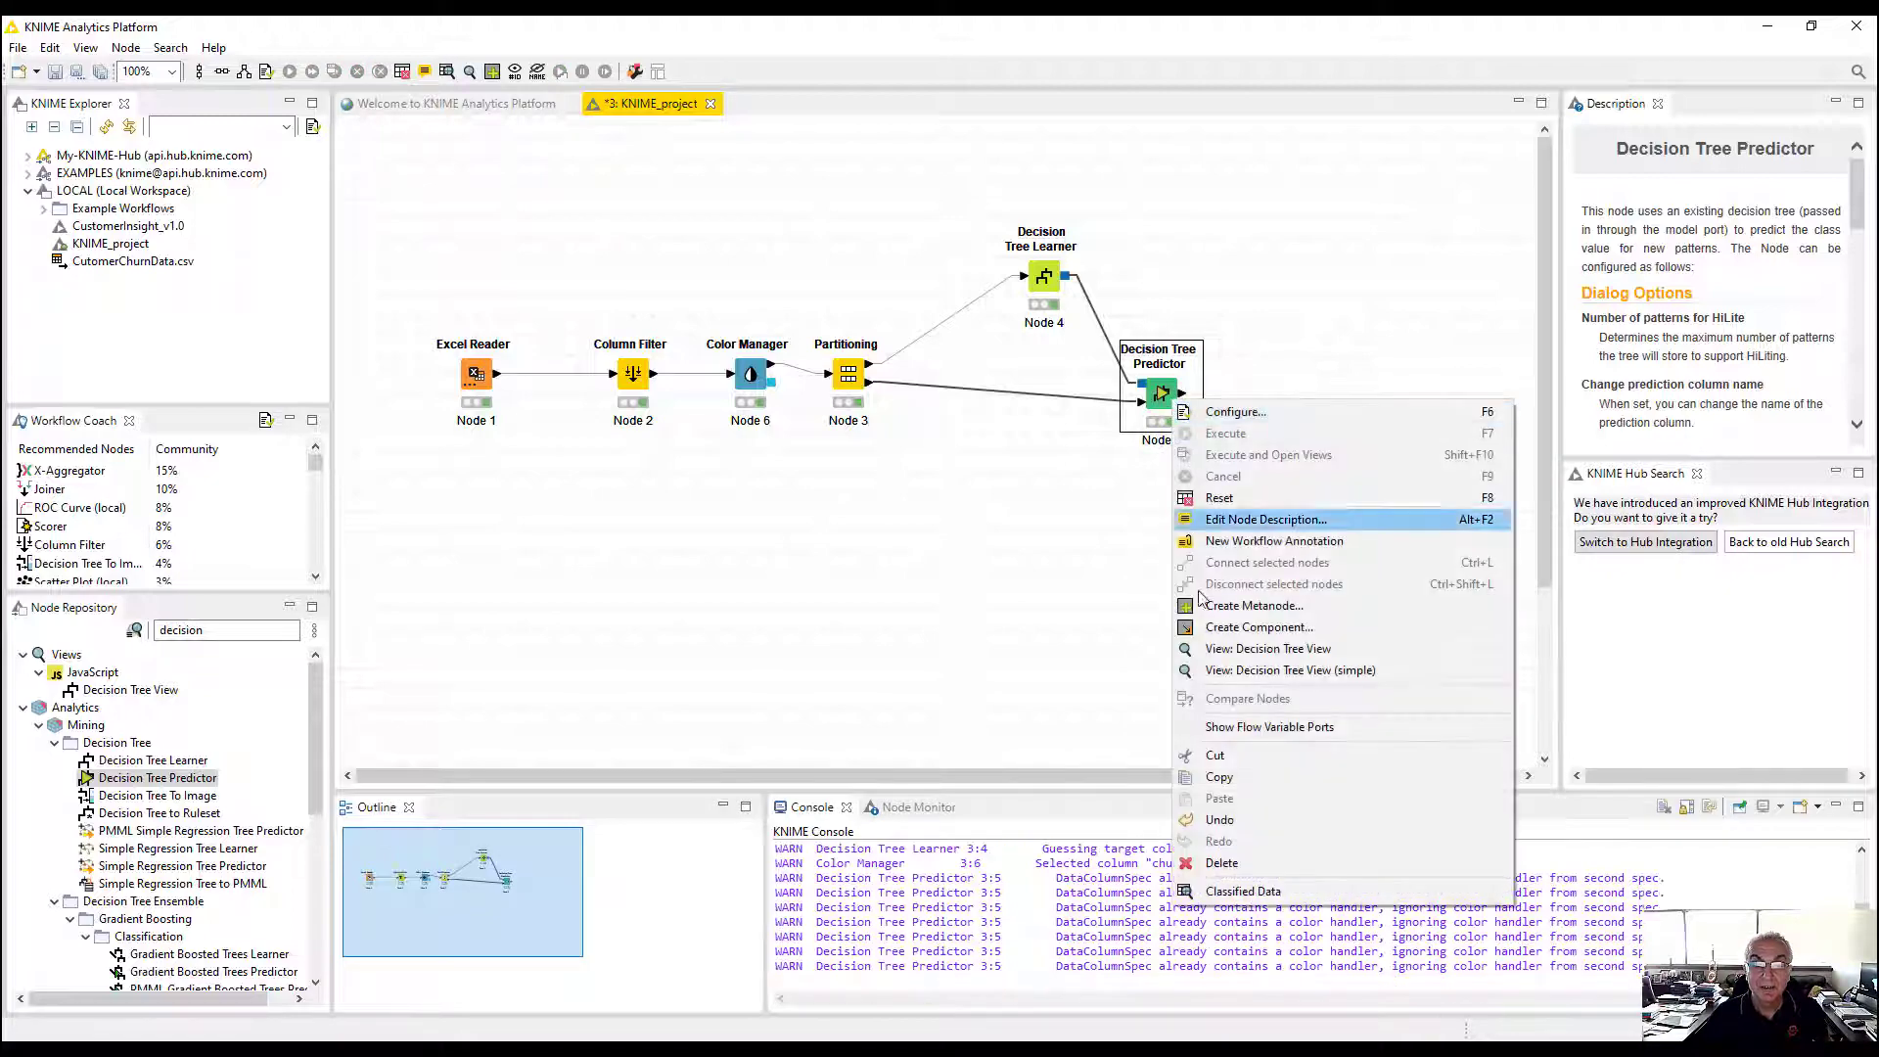
{"action": "left_click", "coordinate": [1297, 893]}
{"action": "left_click_drag", "start_coordinate": [805, 865], "coordinate": [1486, 863]}
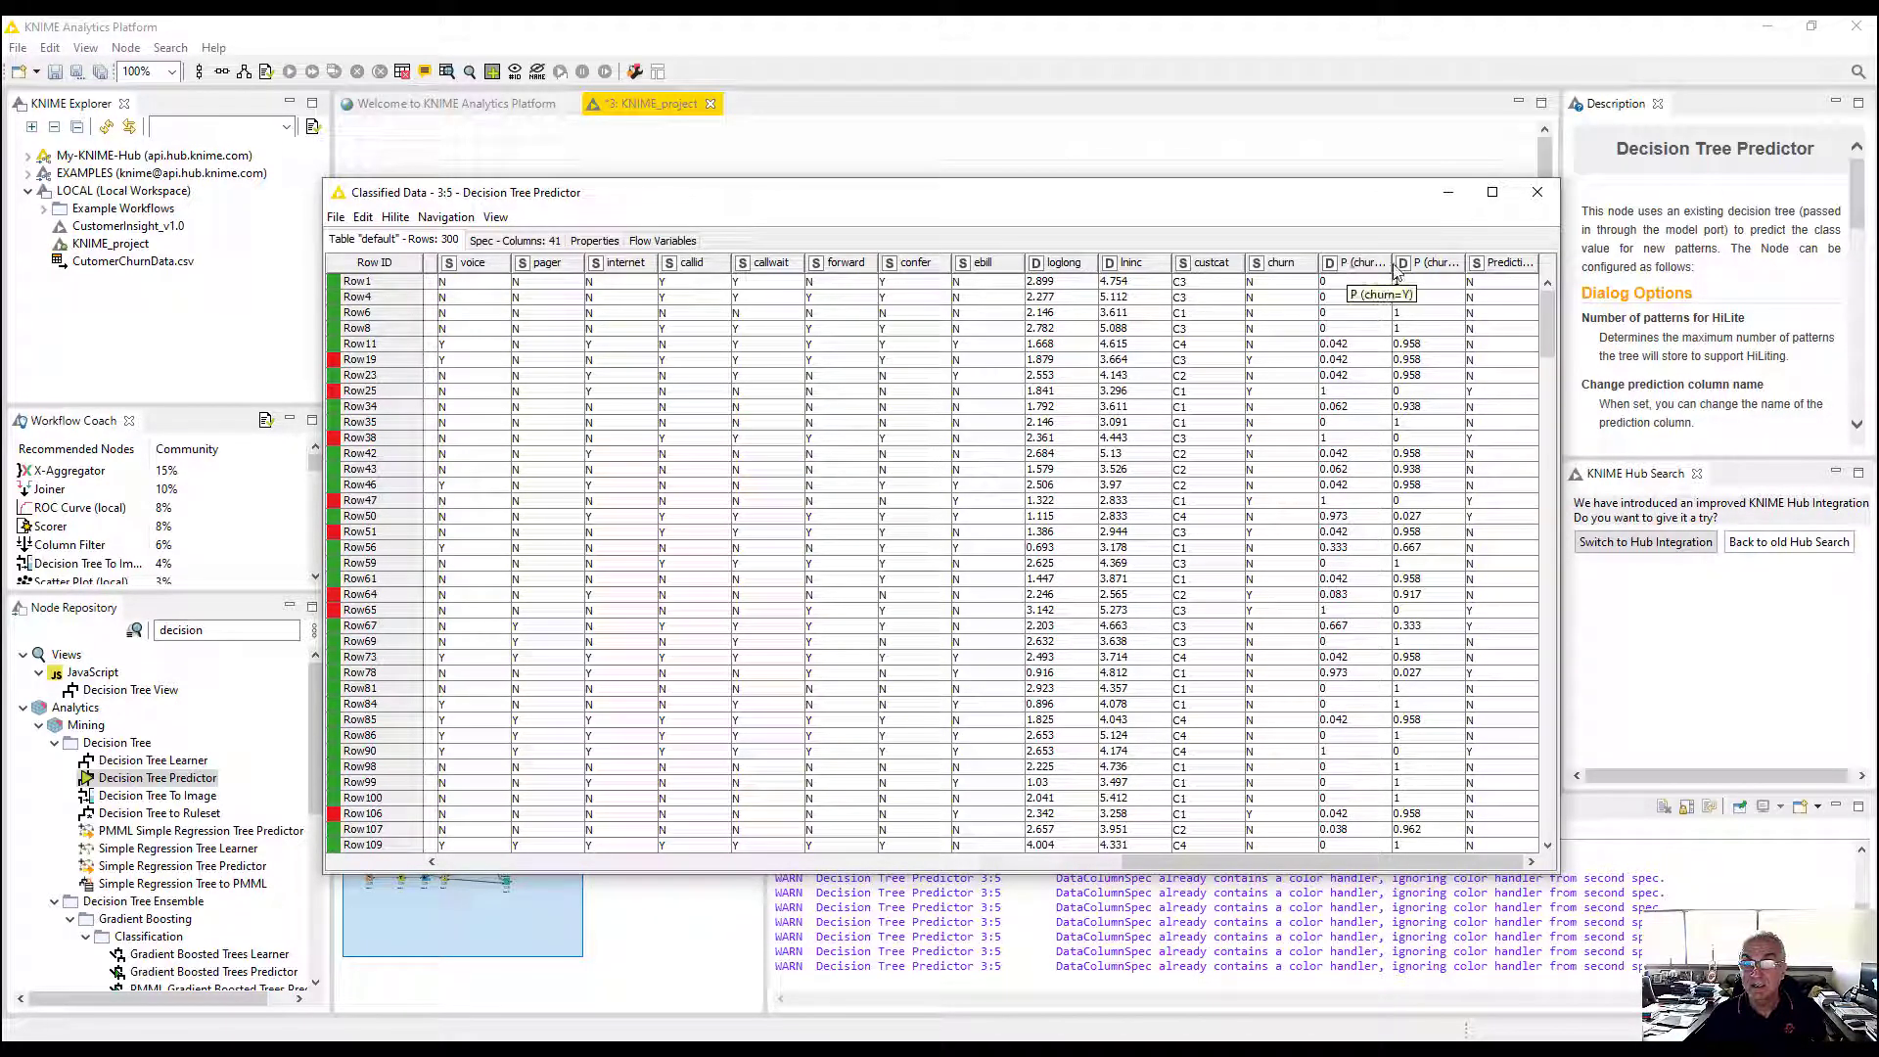
{"action": "left_click", "coordinate": [1537, 192]}
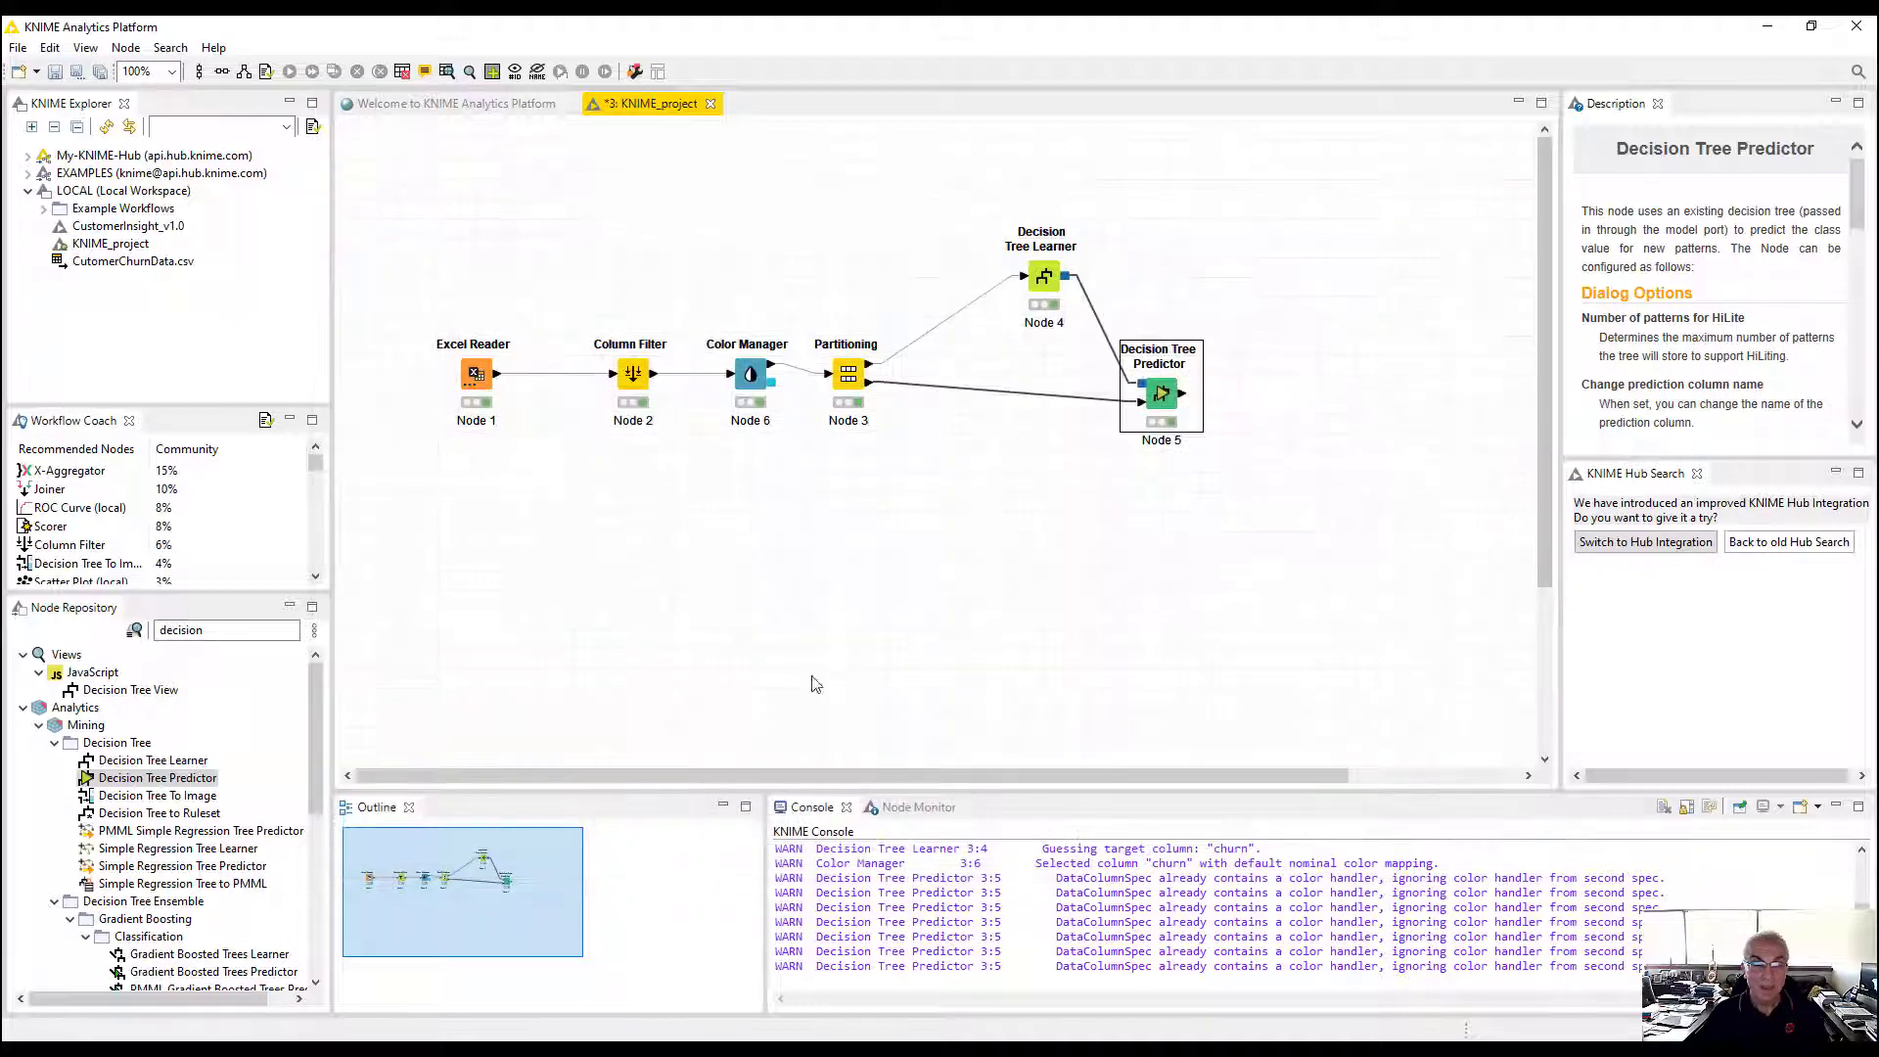
Find 'scorer' in the Node Repository, add a Scorer node and connect the predictor's output to it
{"action": "left_click", "coordinate": [225, 632]}
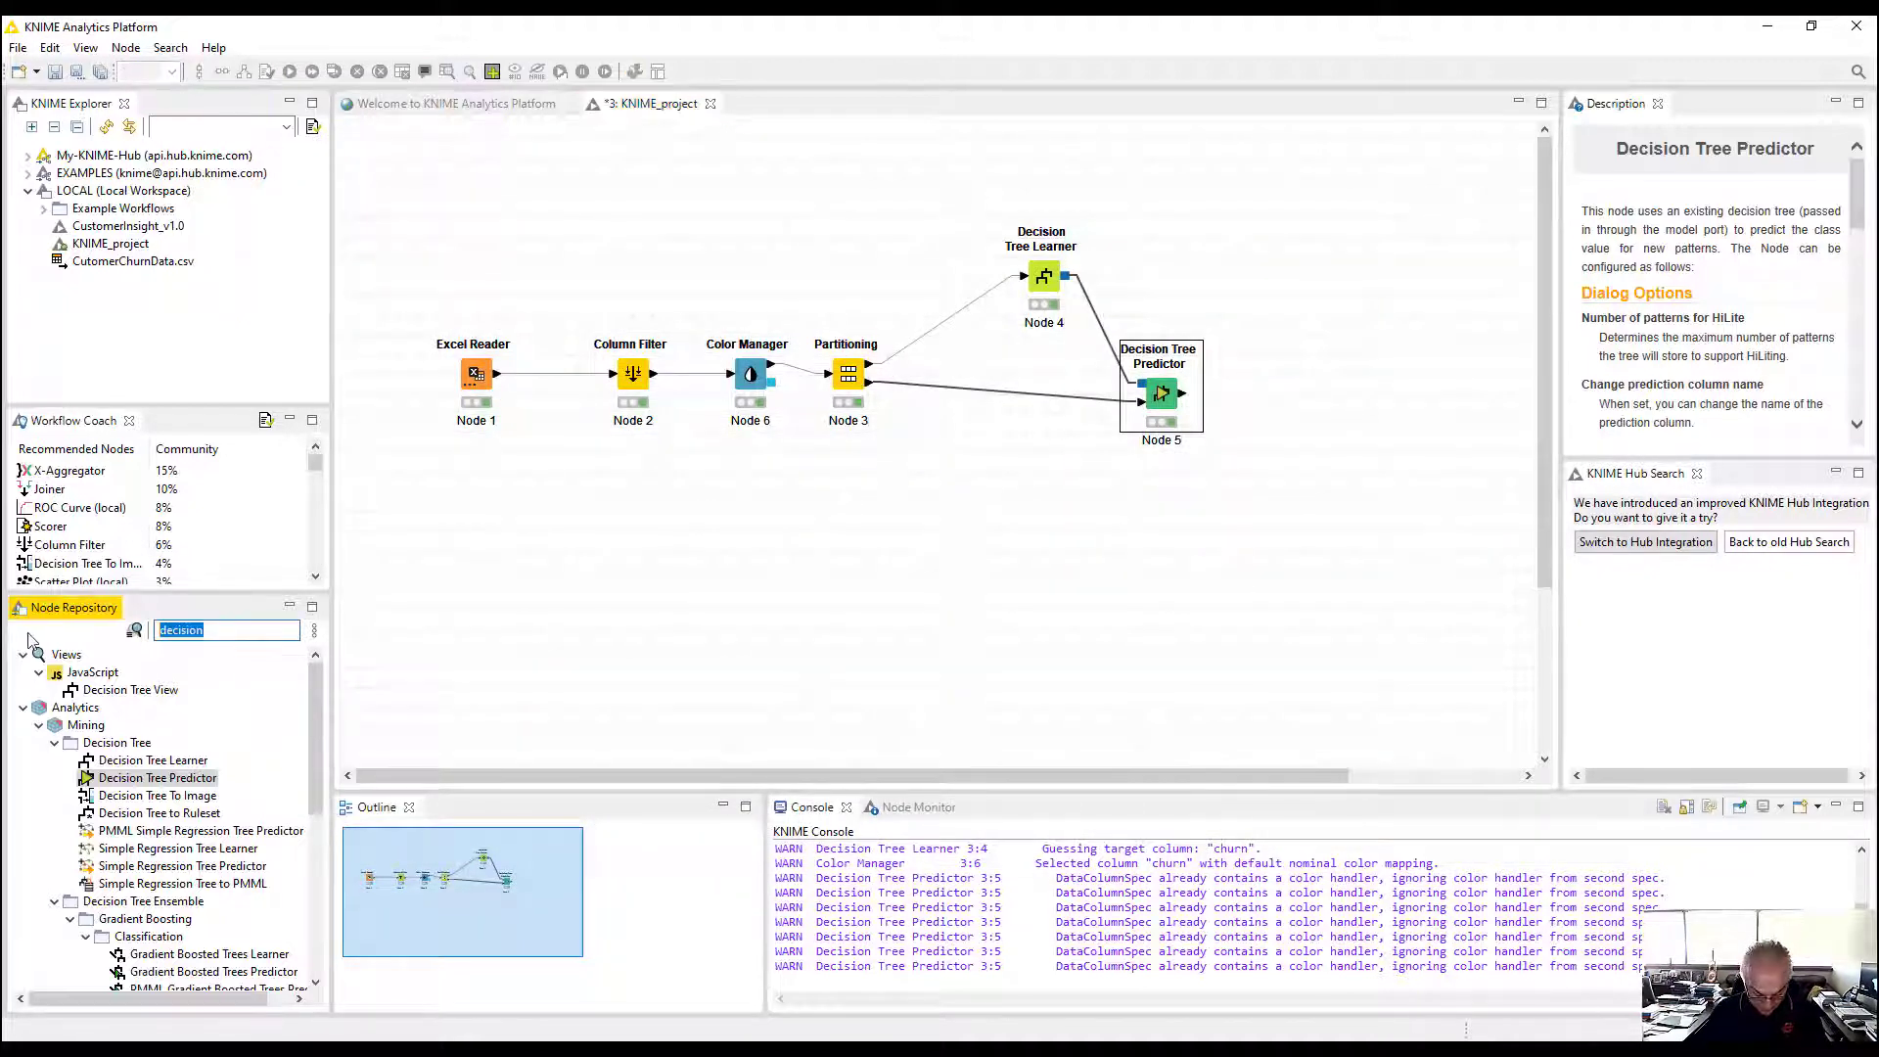
{"action": "type", "text": "scorer"}
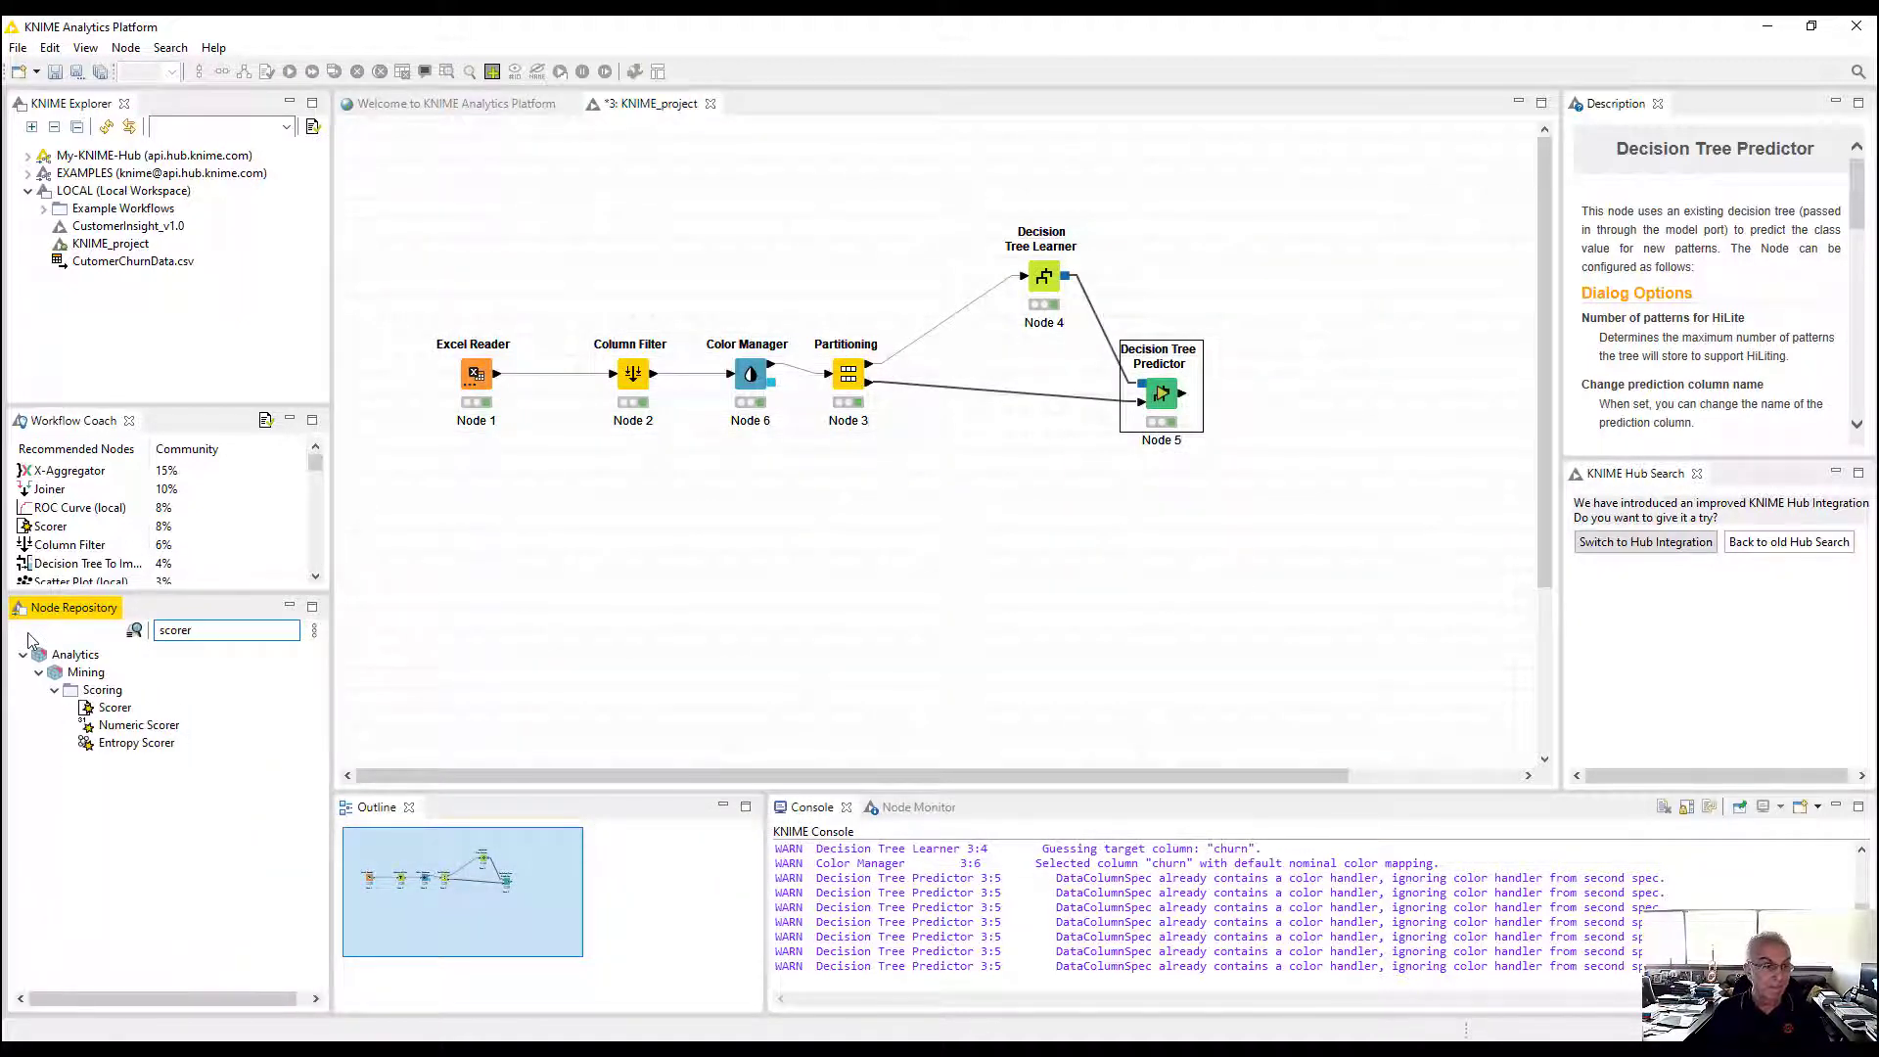
{"action": "left_click_drag", "start_coordinate": [115, 708], "coordinate": [1317, 413]}
{"action": "left_click", "coordinate": [1189, 393]}
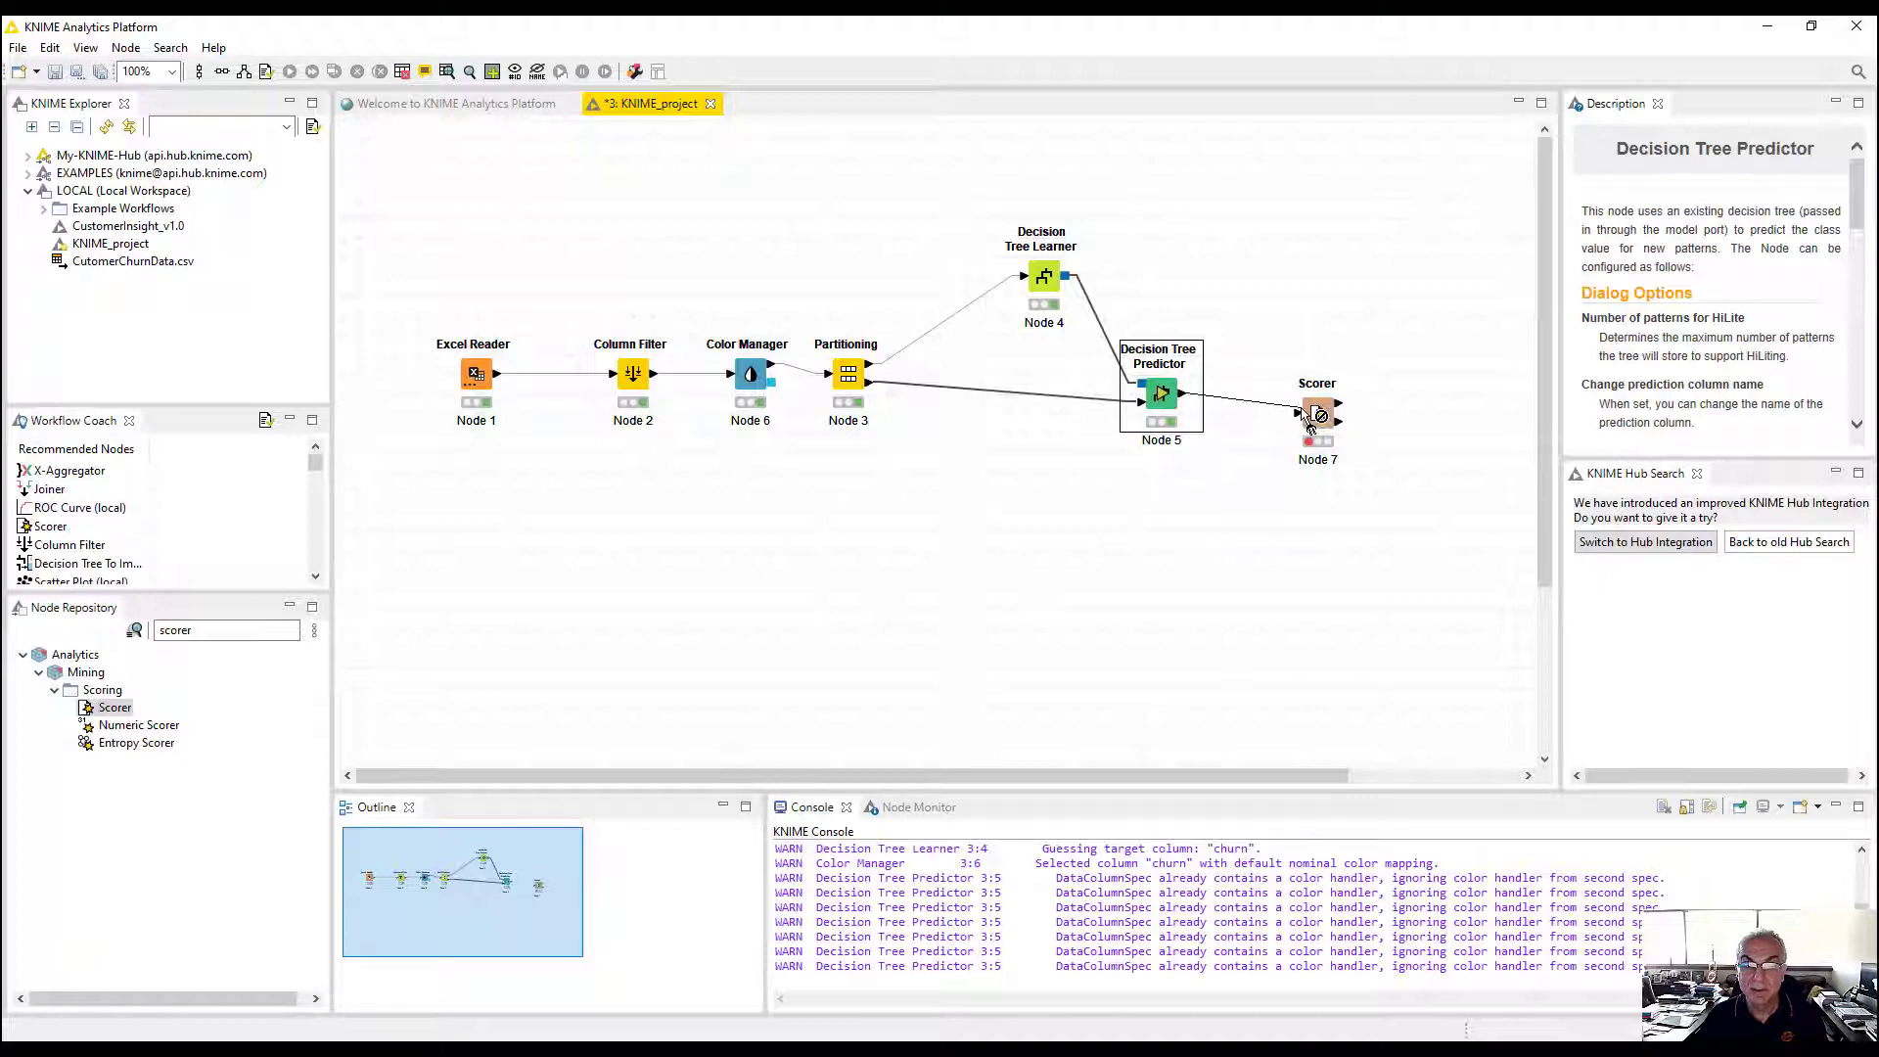
{"action": "left_click_drag", "start_coordinate": [1183, 396], "coordinate": [1299, 415]}
Configure the Scorer to use churn as the first compared column
{"action": "right_click", "coordinate": [1314, 413]}
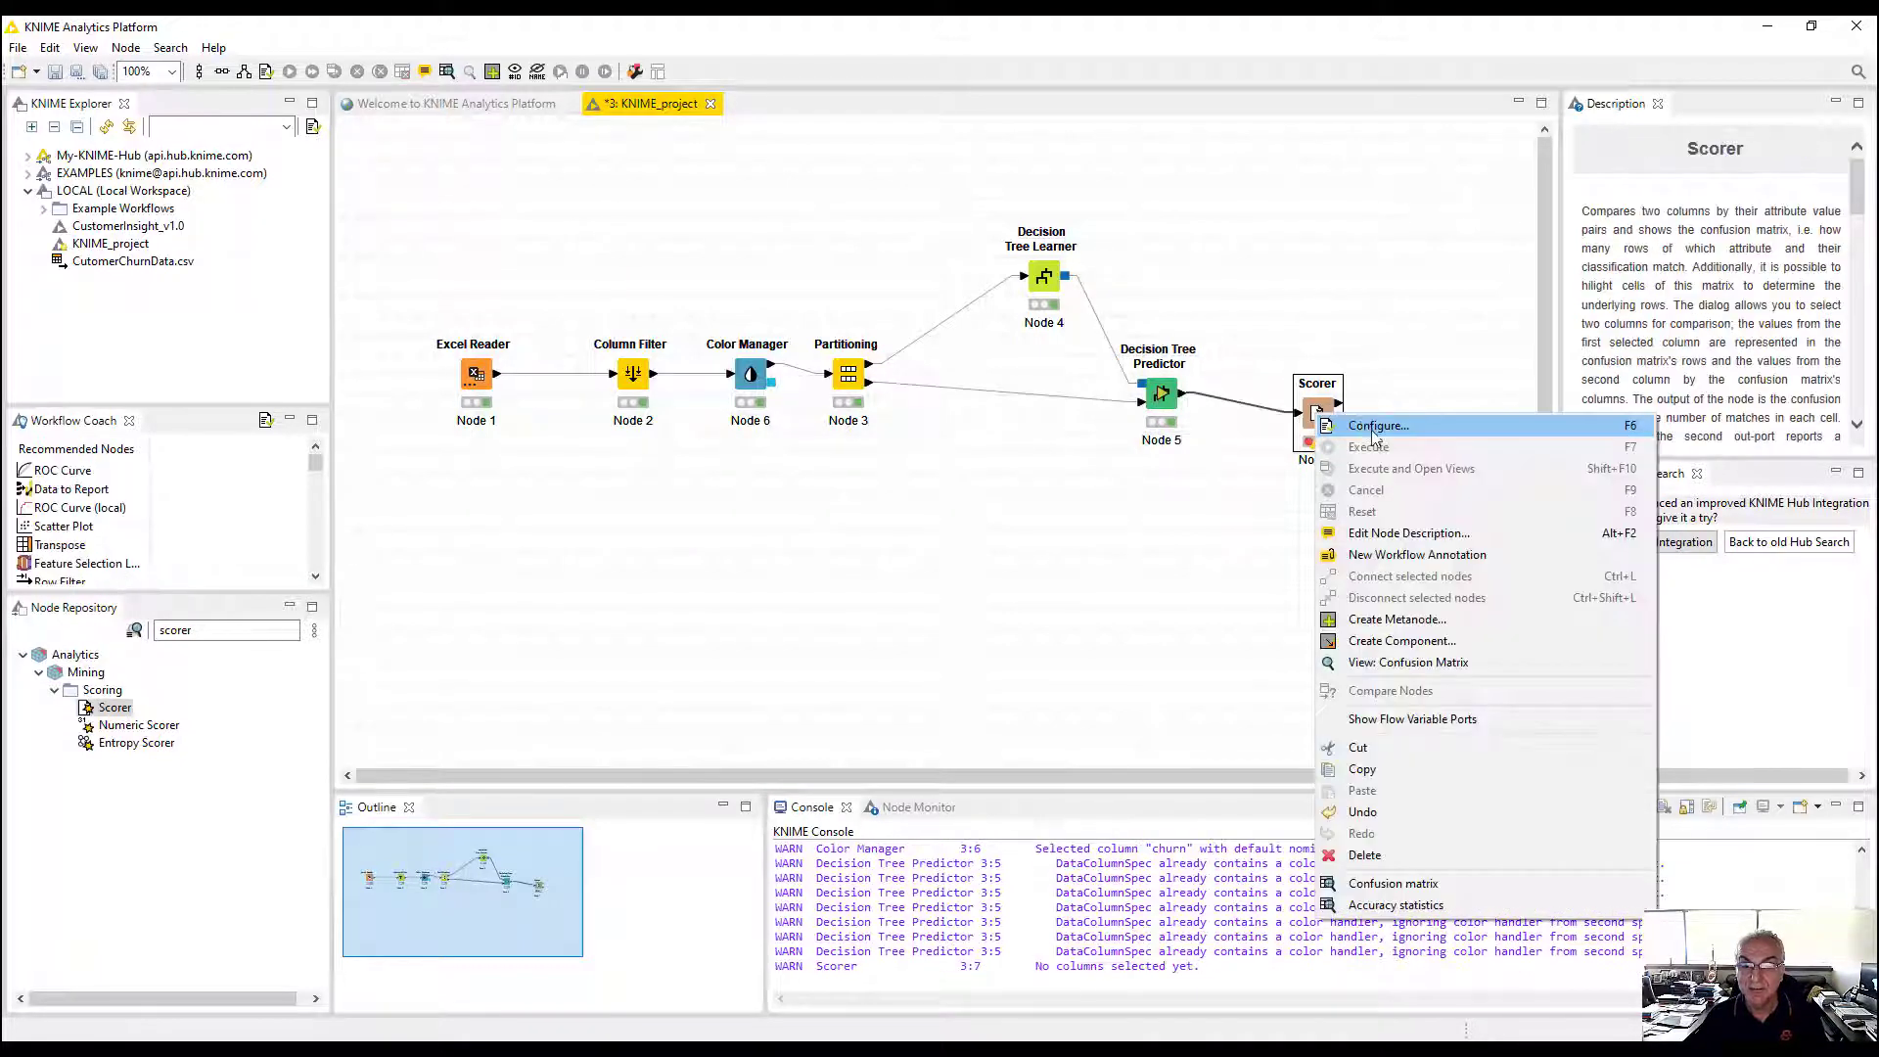
{"action": "left_click", "coordinate": [1353, 423]}
{"action": "left_click", "coordinate": [815, 423]}
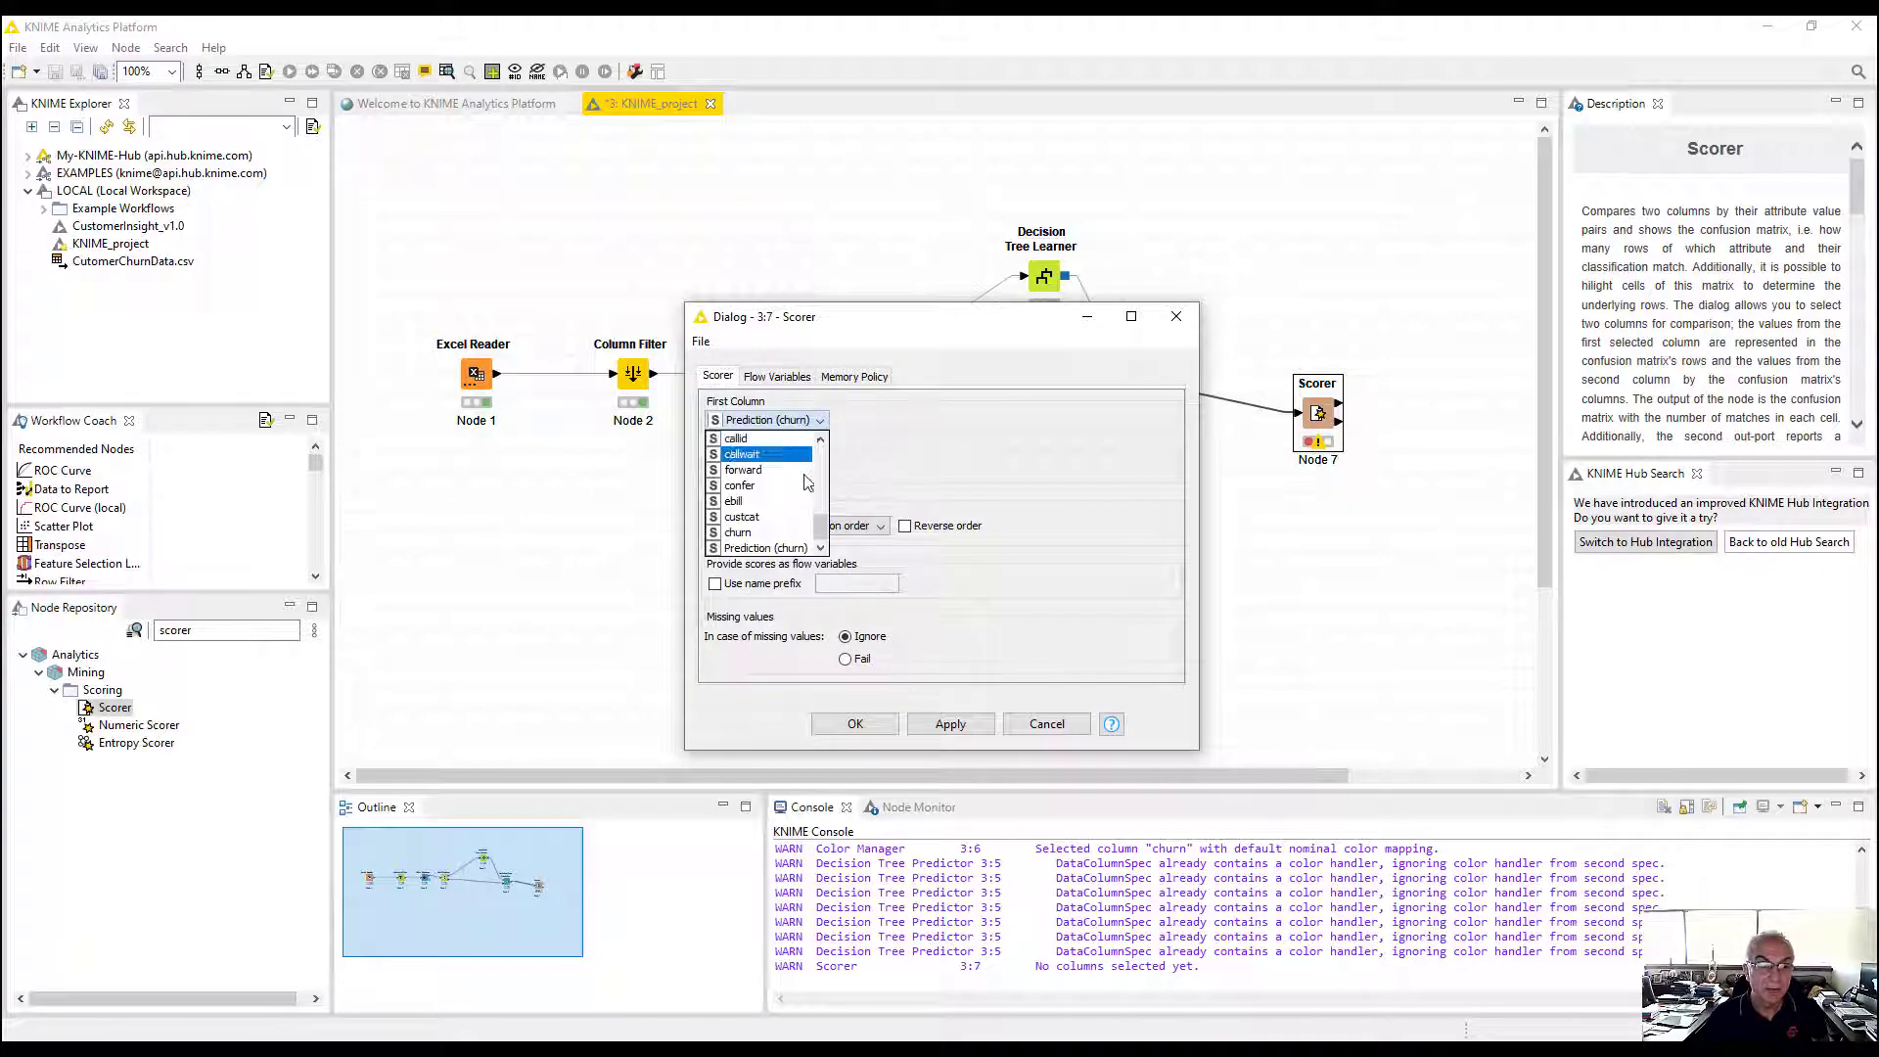
{"action": "left_click", "coordinate": [789, 541]}
{"action": "left_click", "coordinate": [854, 724]}
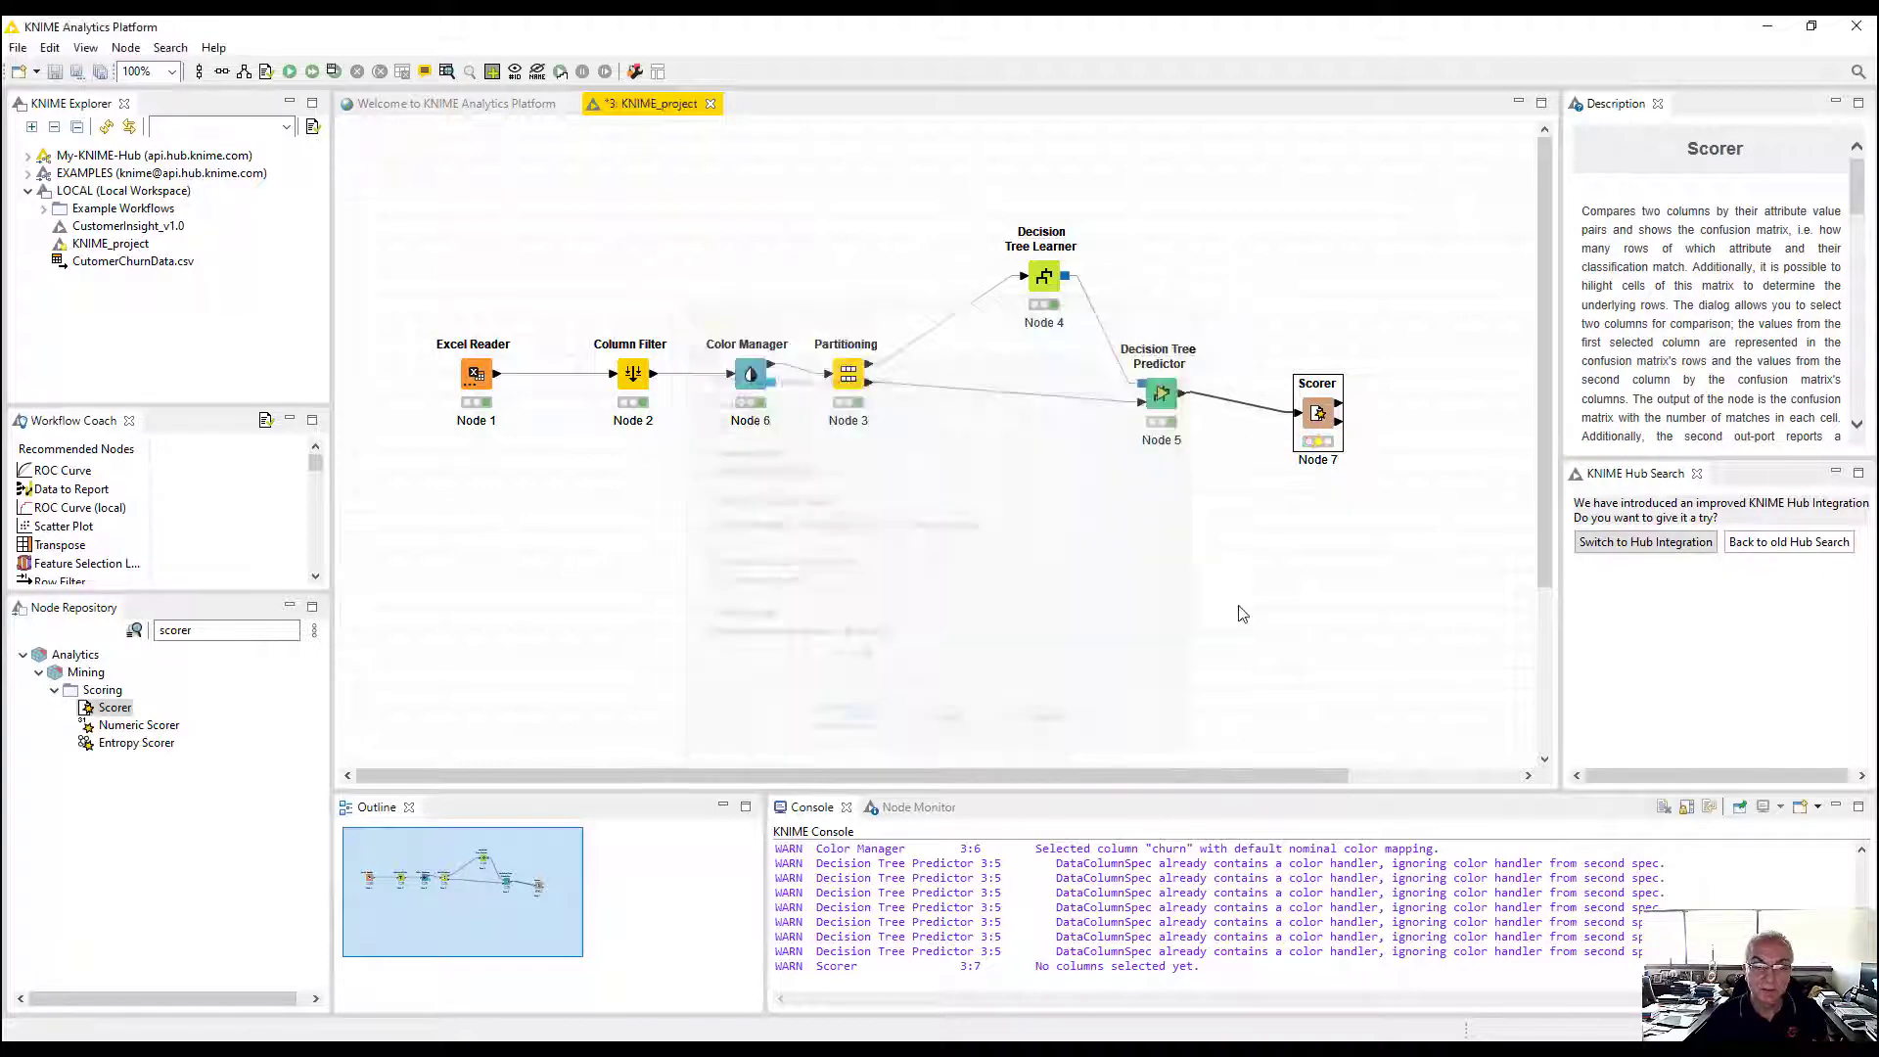
Execute the Scorer and check the confusion matrix showing 85.667% accuracy
{"action": "right_click", "coordinate": [1329, 415]}
{"action": "left_click", "coordinate": [1409, 453]}
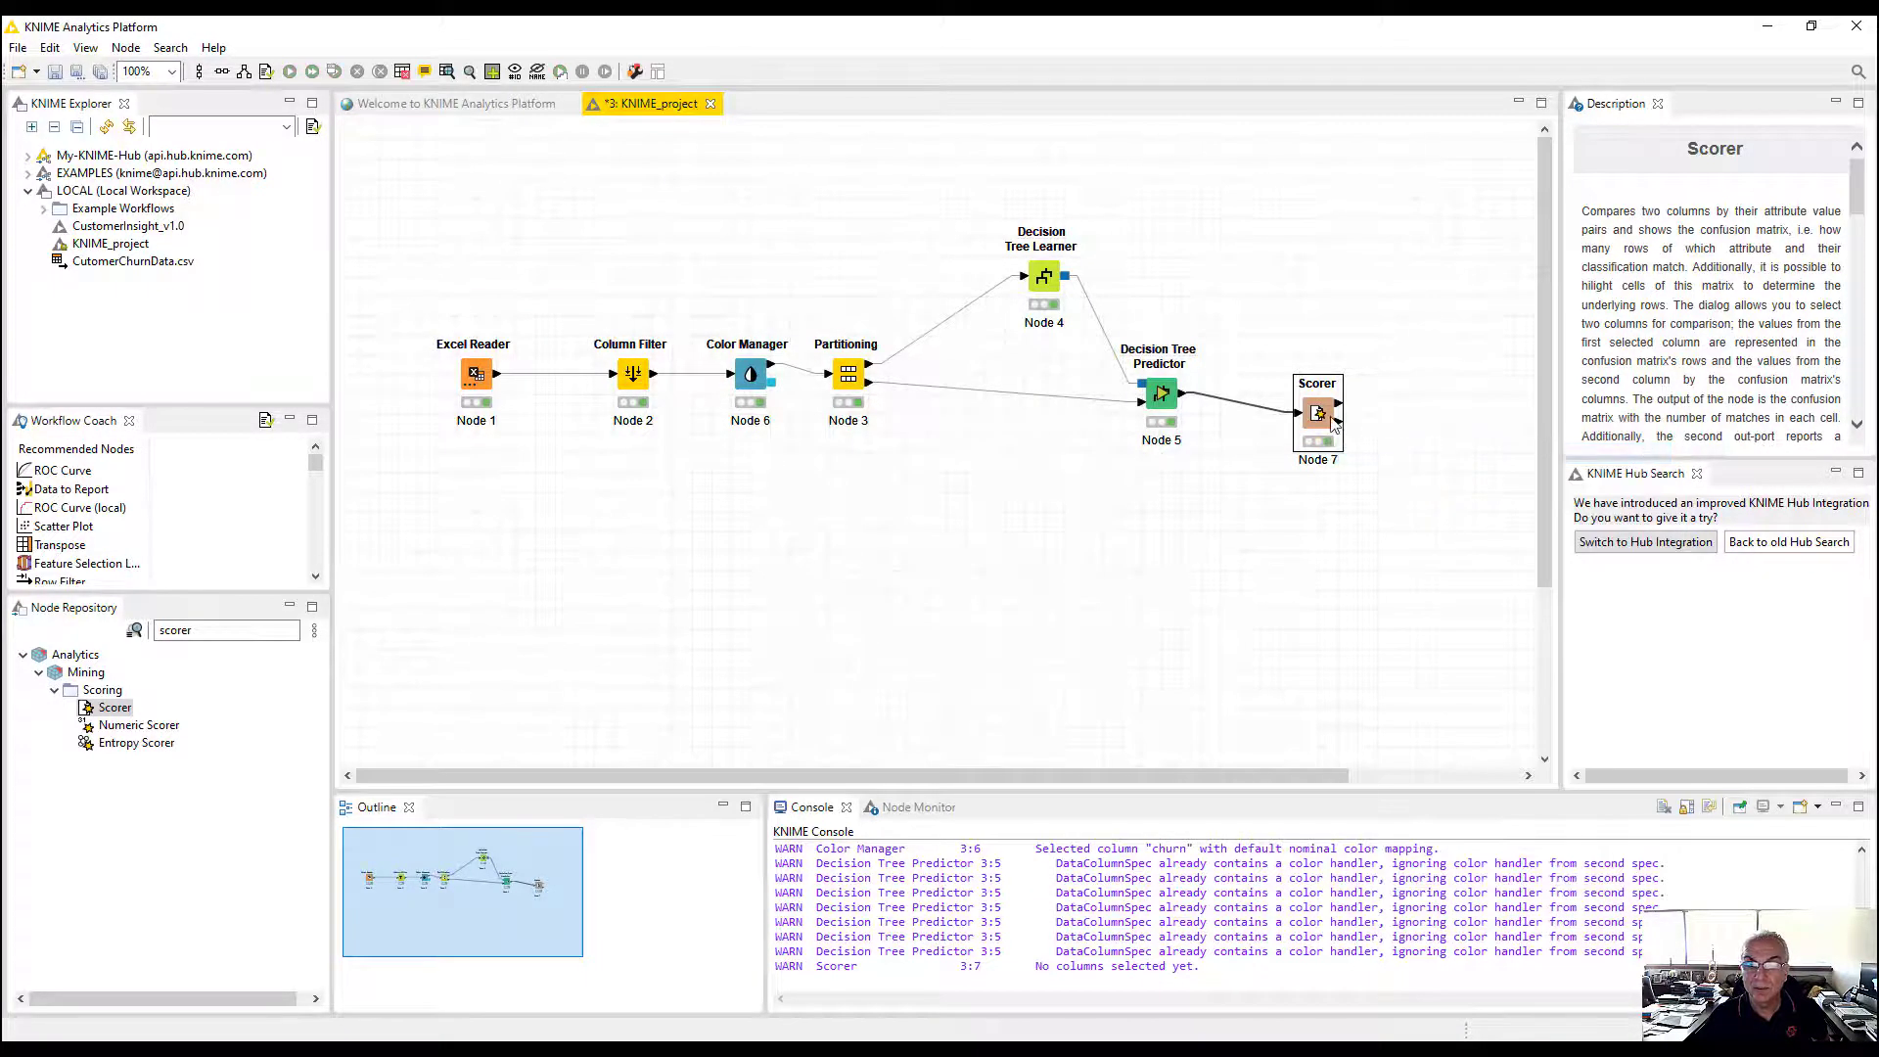
{"action": "right_click", "coordinate": [1329, 415]}
{"action": "left_click", "coordinate": [1426, 670]}
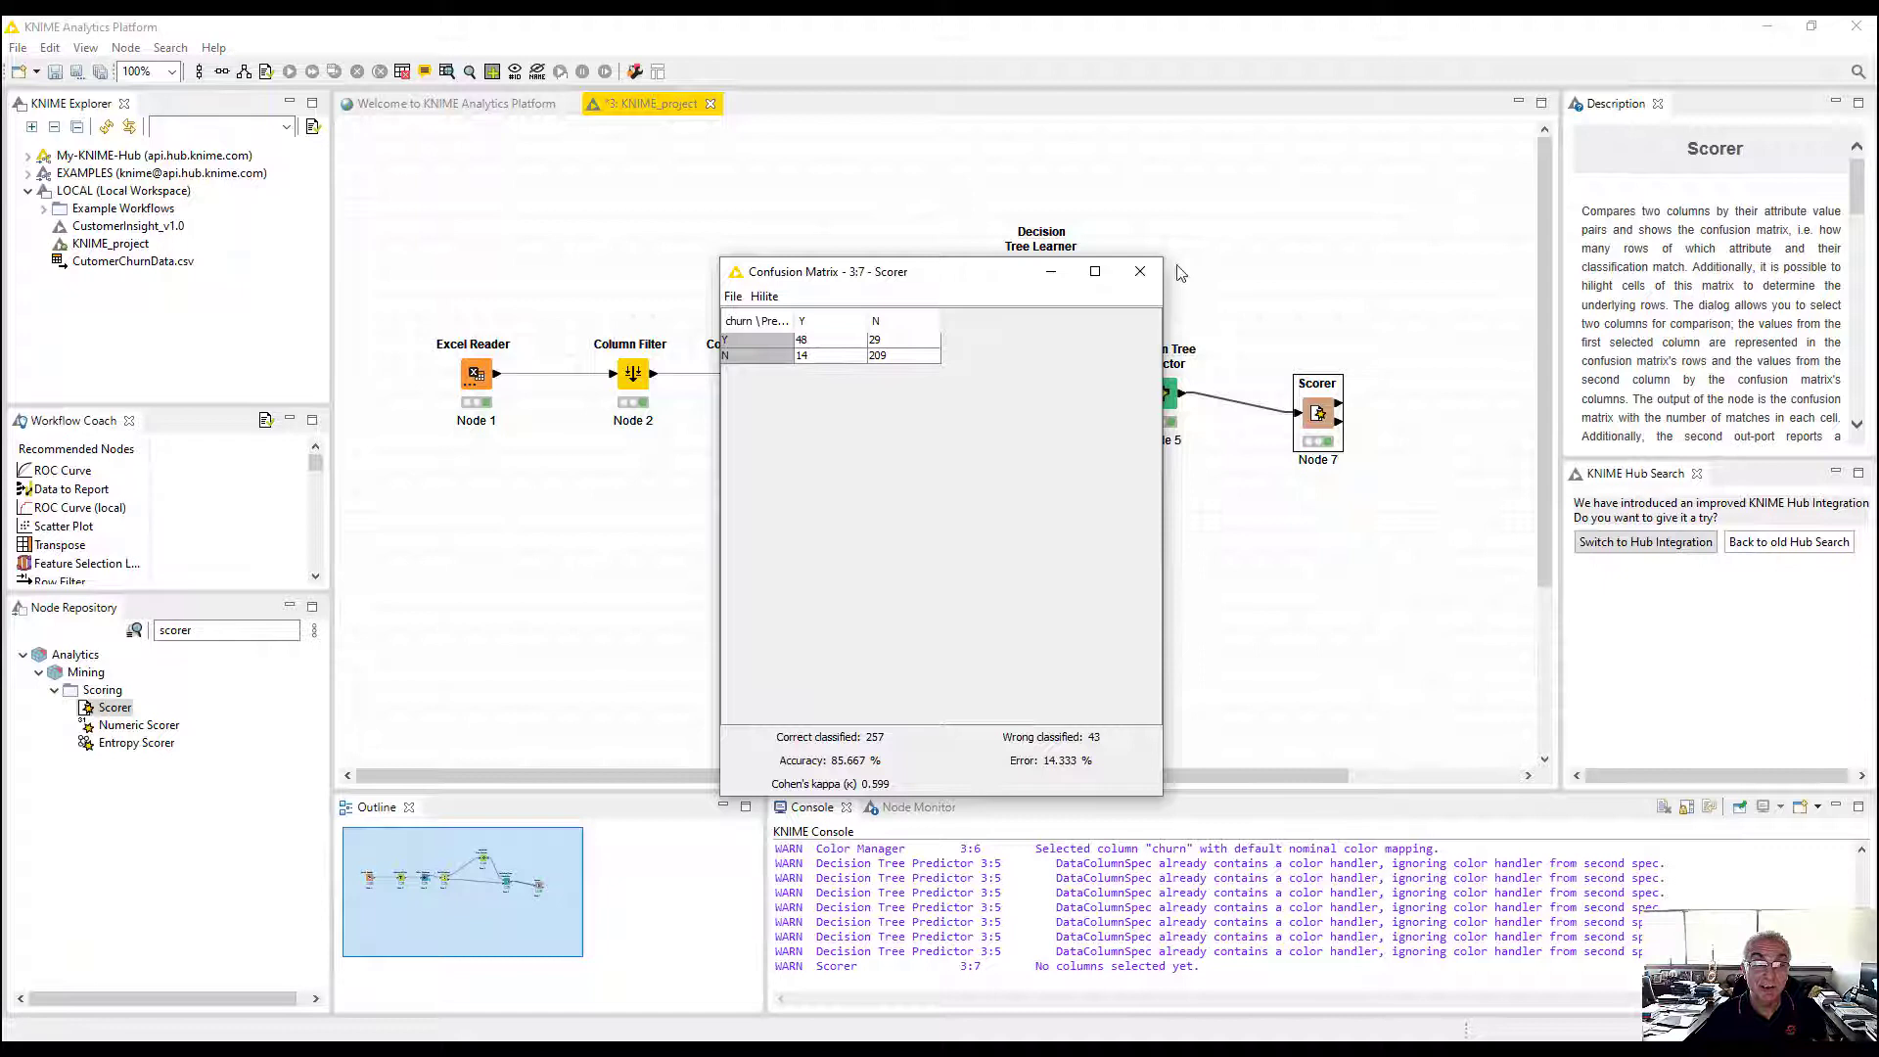
{"action": "left_click", "coordinate": [1140, 272]}
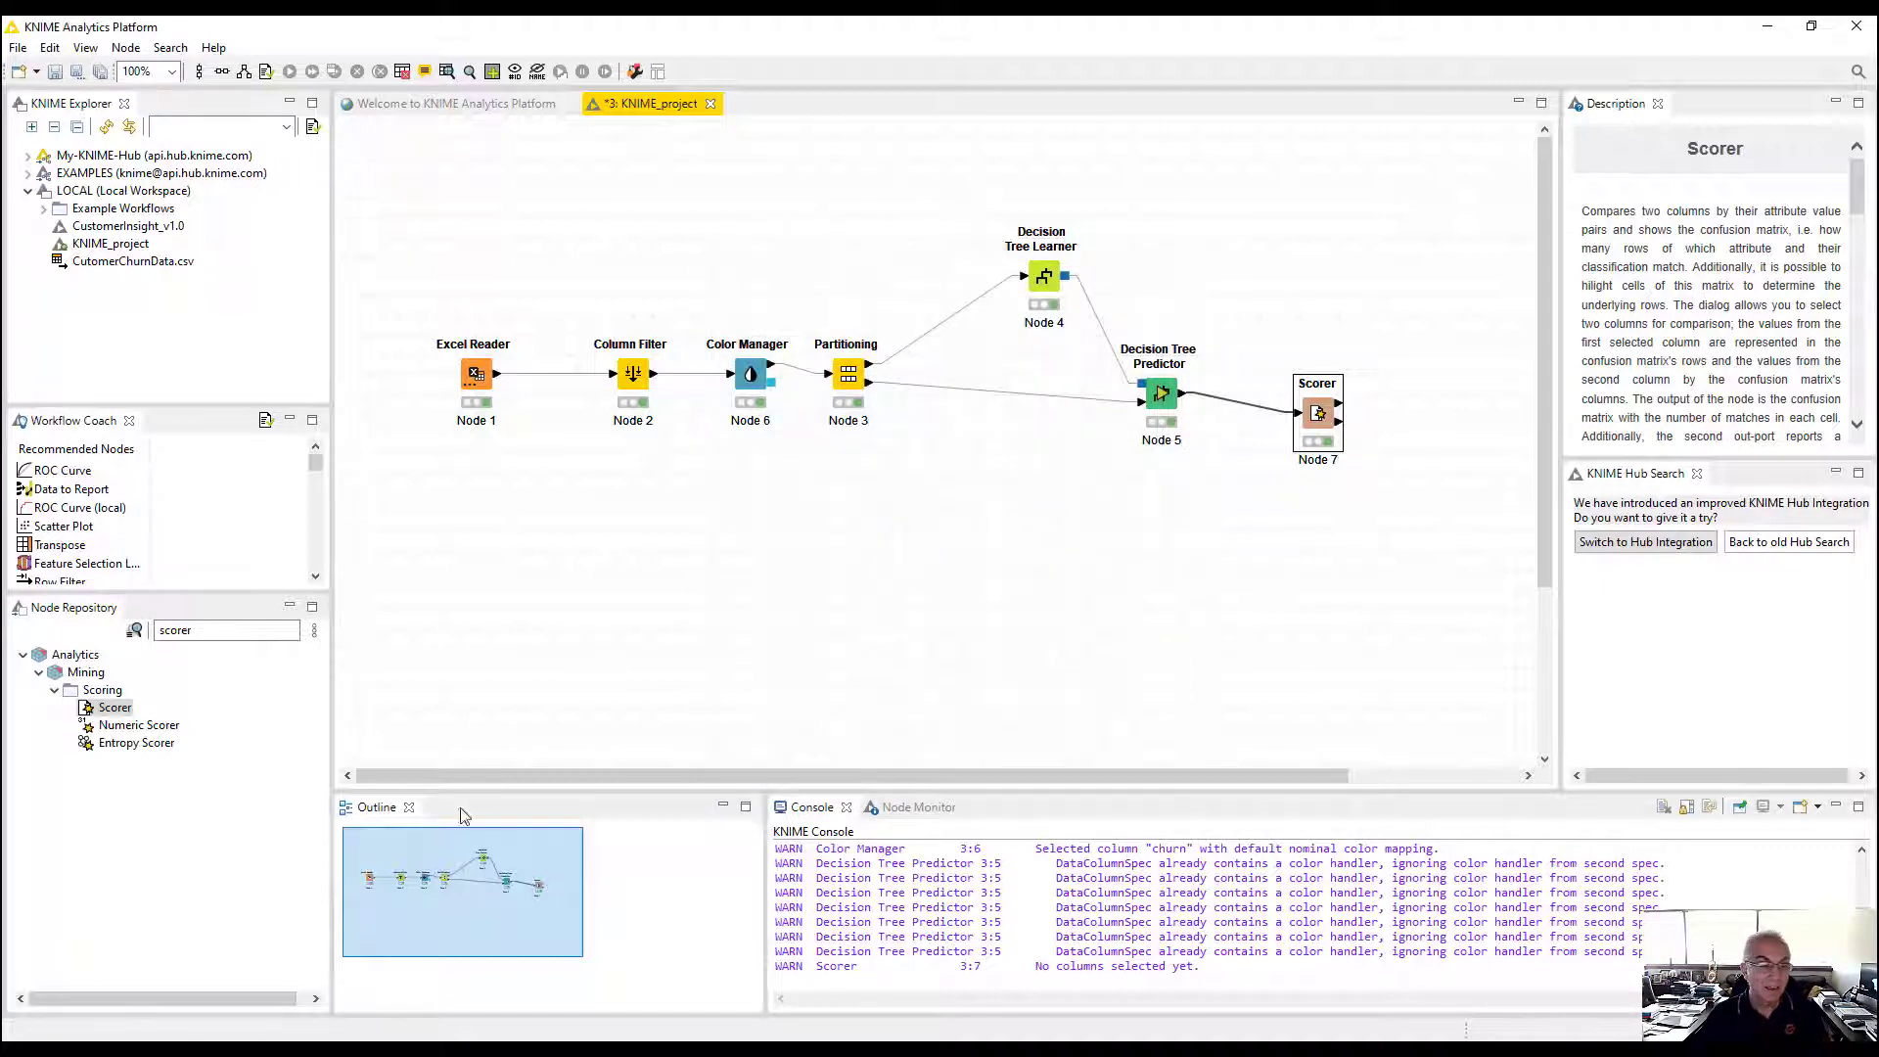
Search 'roc', add a ROC Curve node and connect the predictor's output to it
{"action": "double_click", "coordinate": [239, 626]}
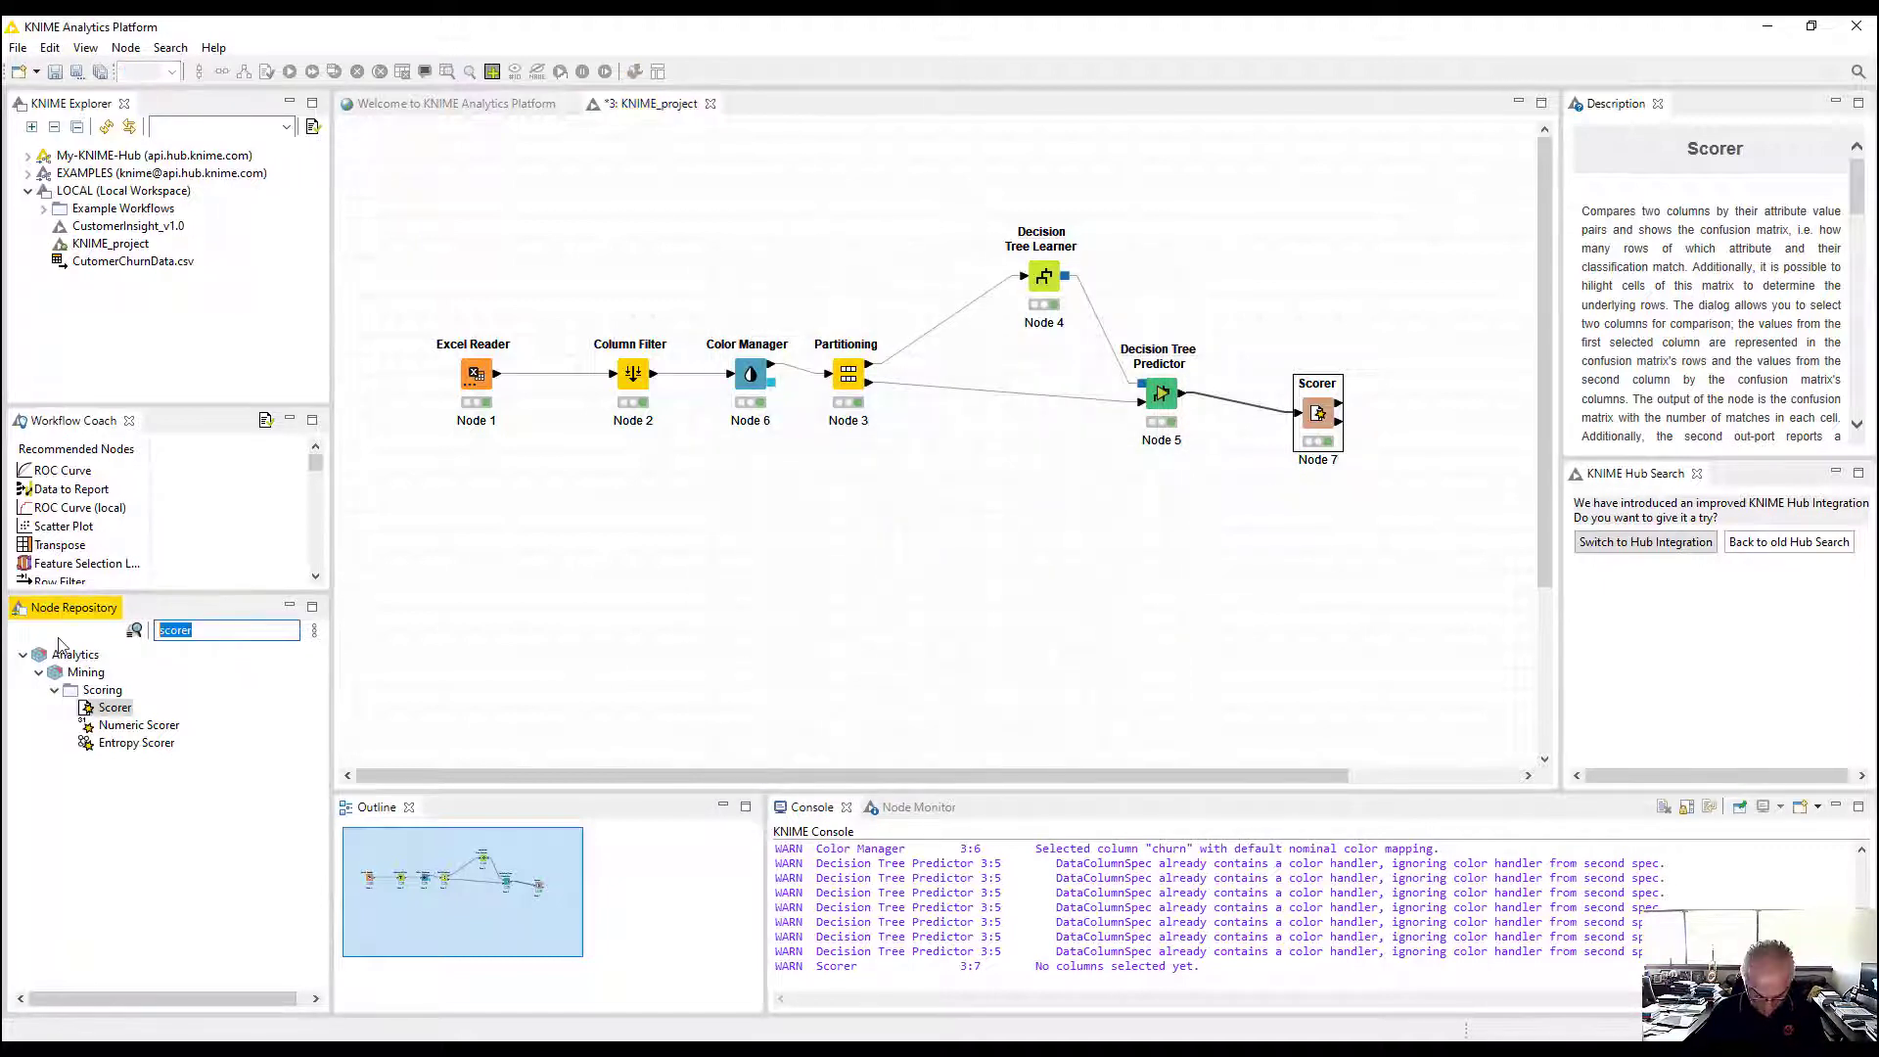
{"action": "type", "text": "roc"}
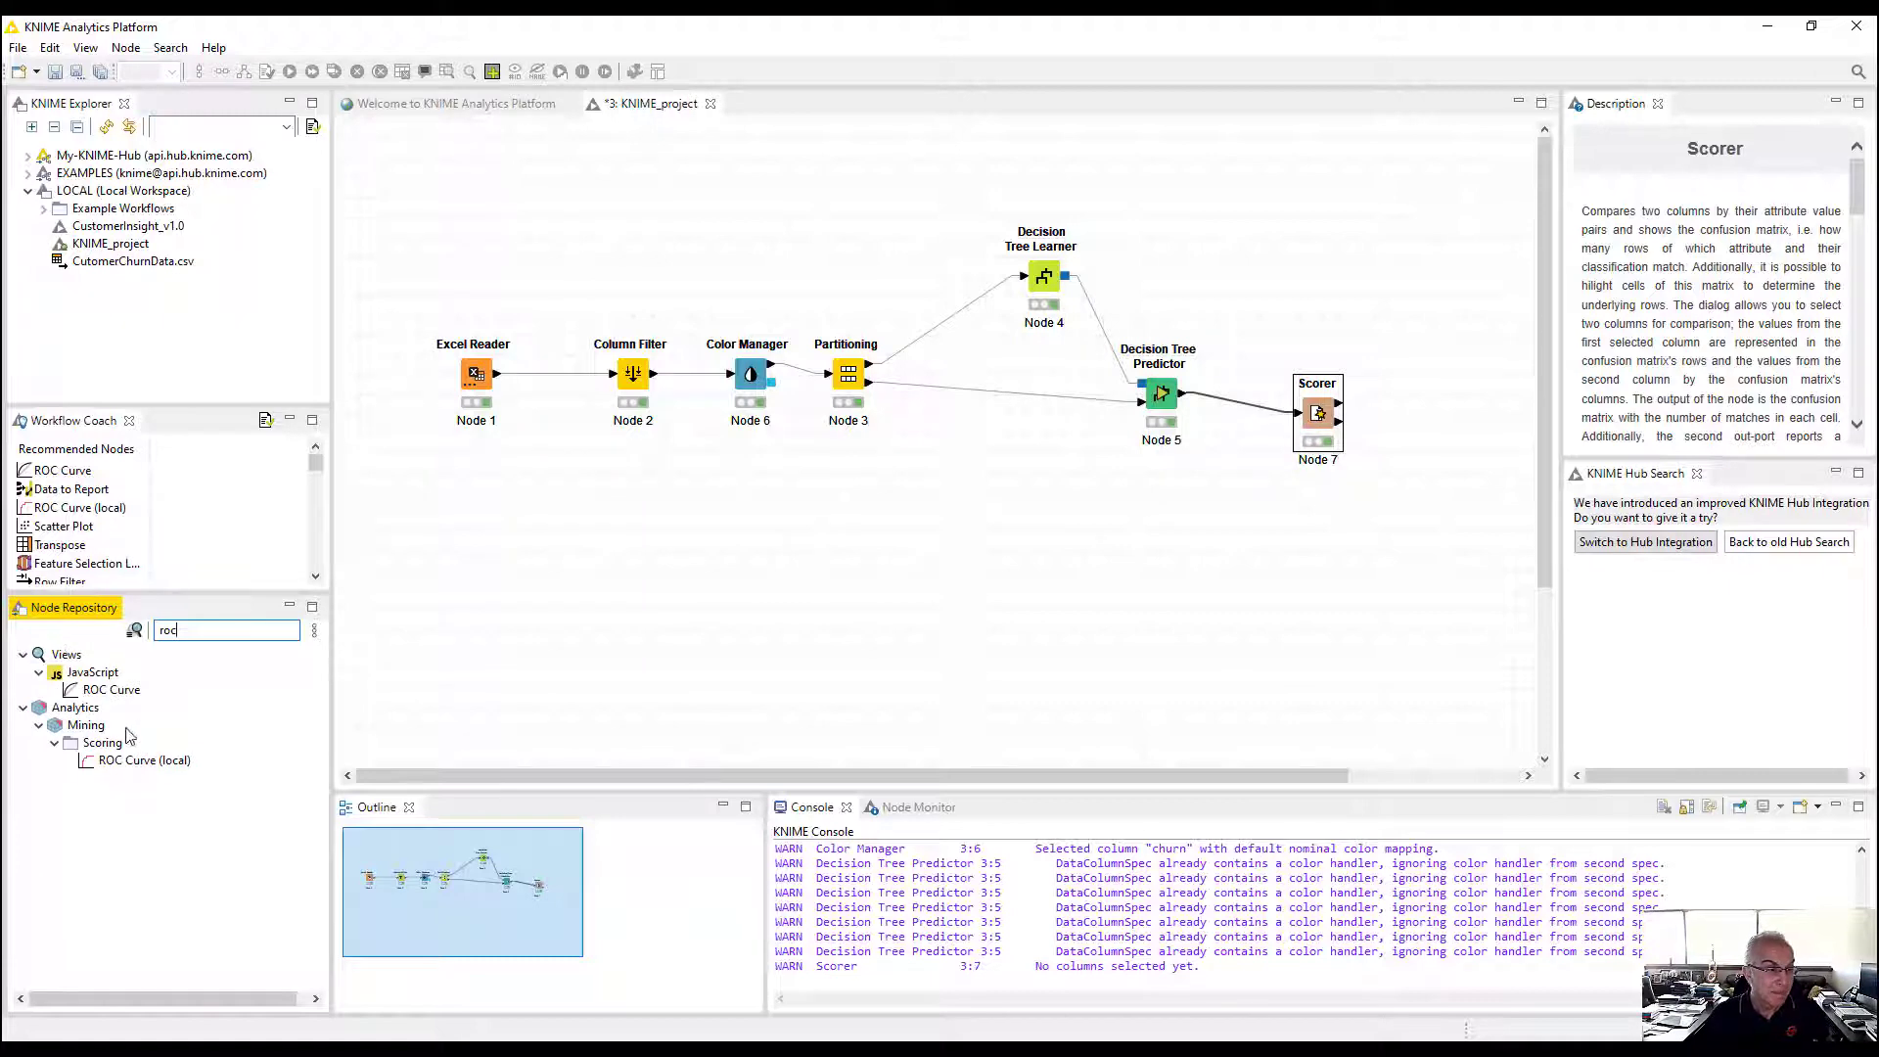
{"action": "left_click_drag", "start_coordinate": [121, 698], "coordinate": [1357, 295]}
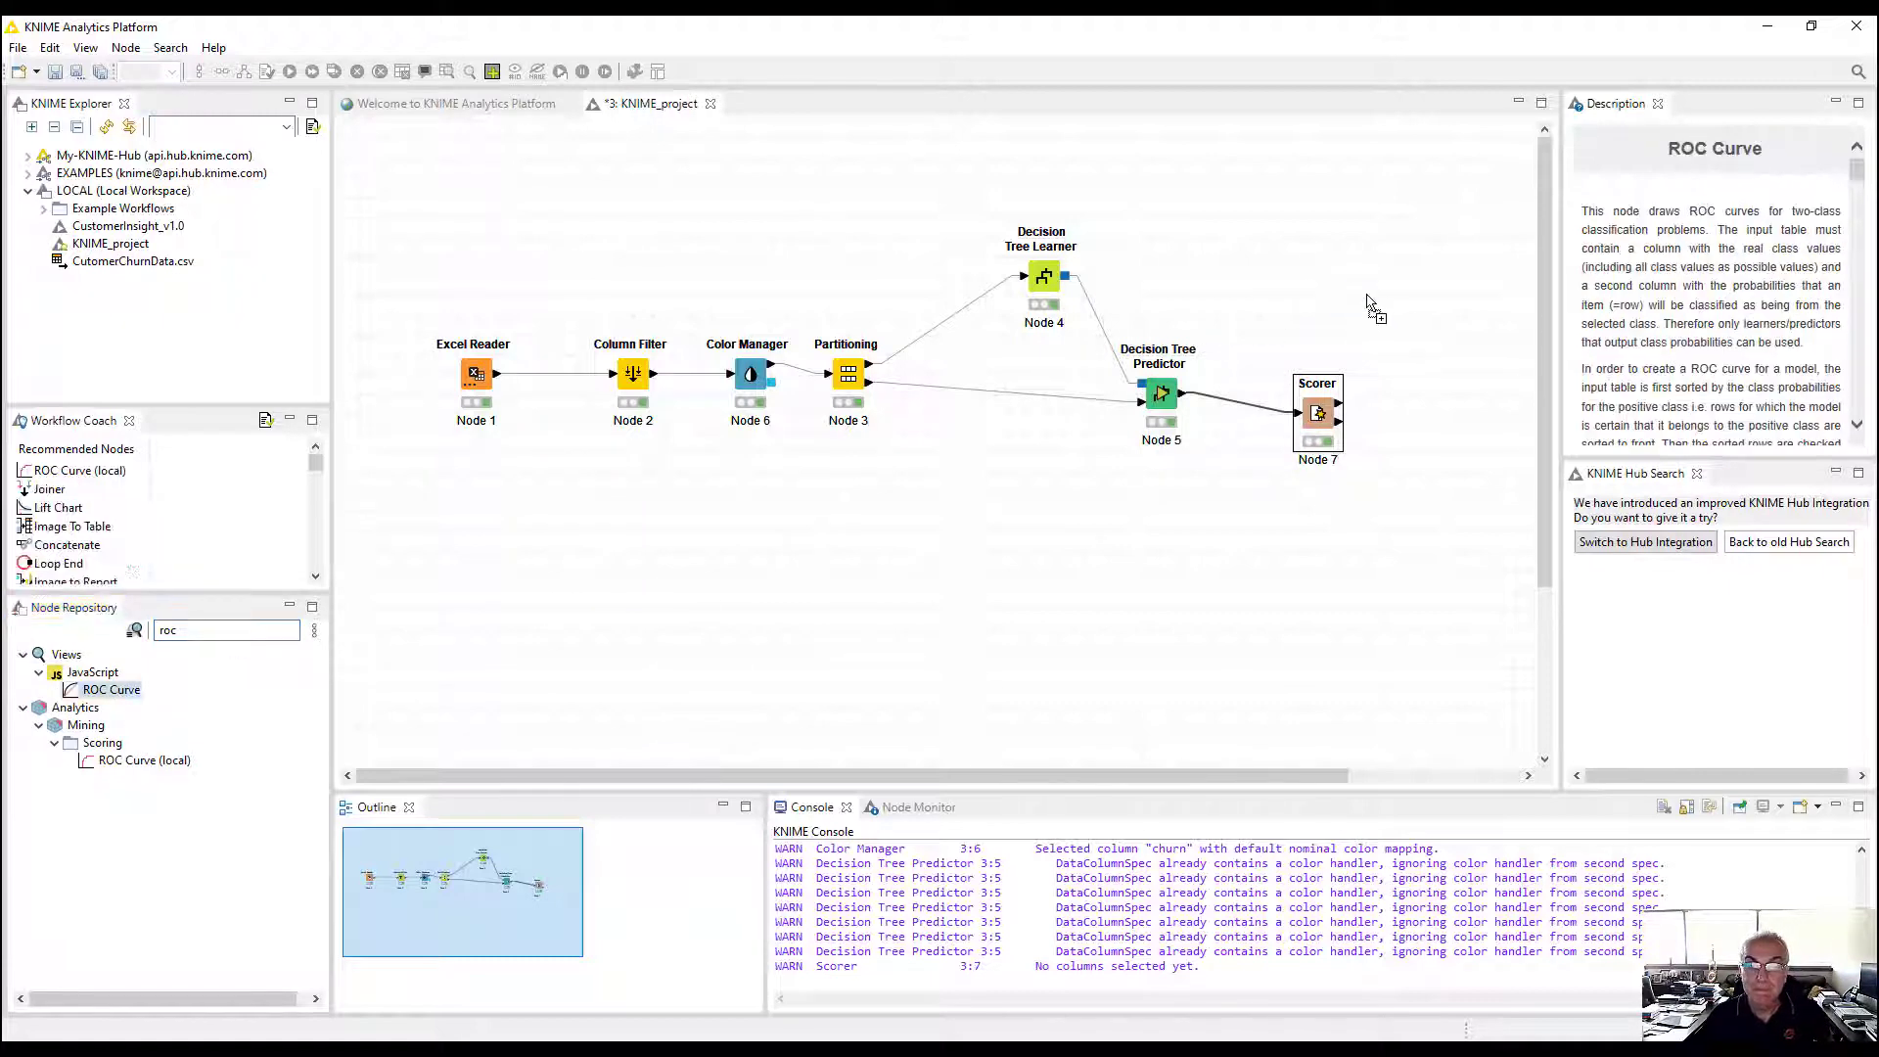
{"action": "left_click_drag", "start_coordinate": [1182, 394], "coordinate": [1358, 298]}
Configure the ROC Curve with churn as class column and only P (churn=Y) as probability column
{"action": "right_click", "coordinate": [1358, 298]}
{"action": "left_click", "coordinate": [1390, 303]}
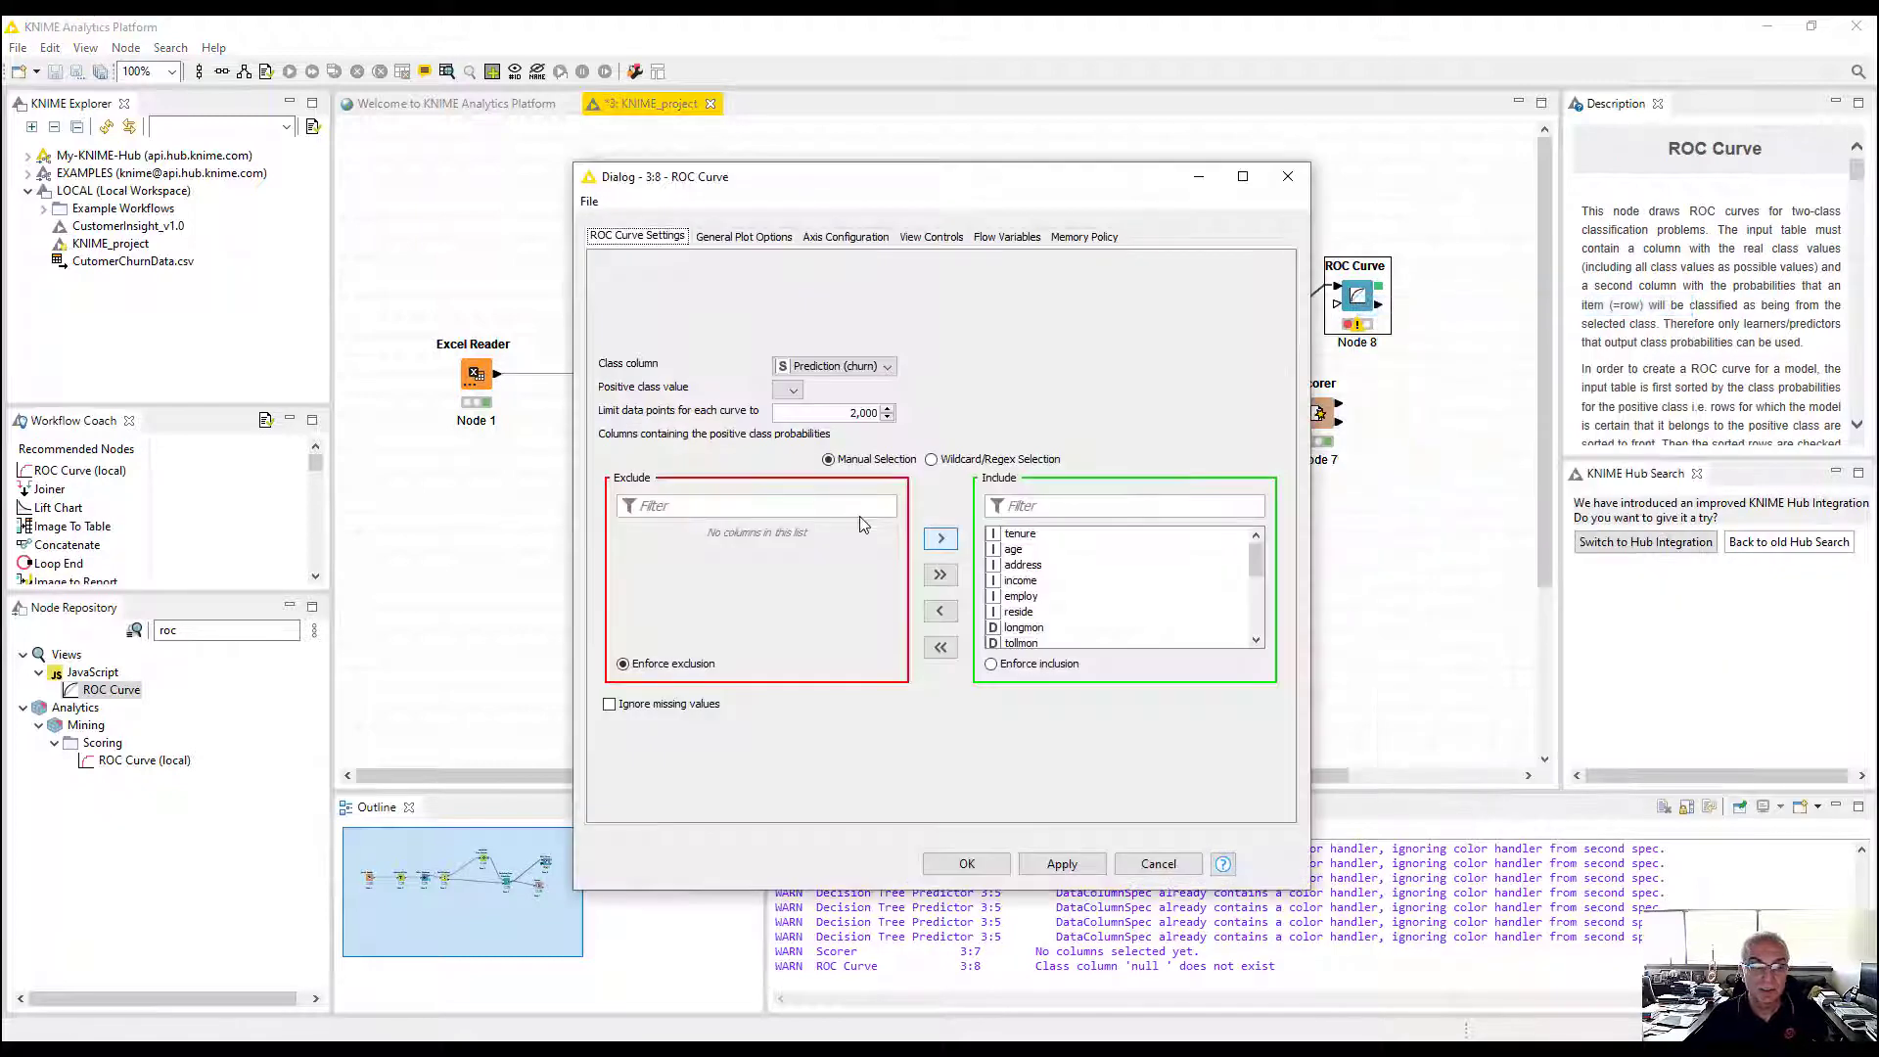
{"action": "left_click", "coordinate": [939, 649]}
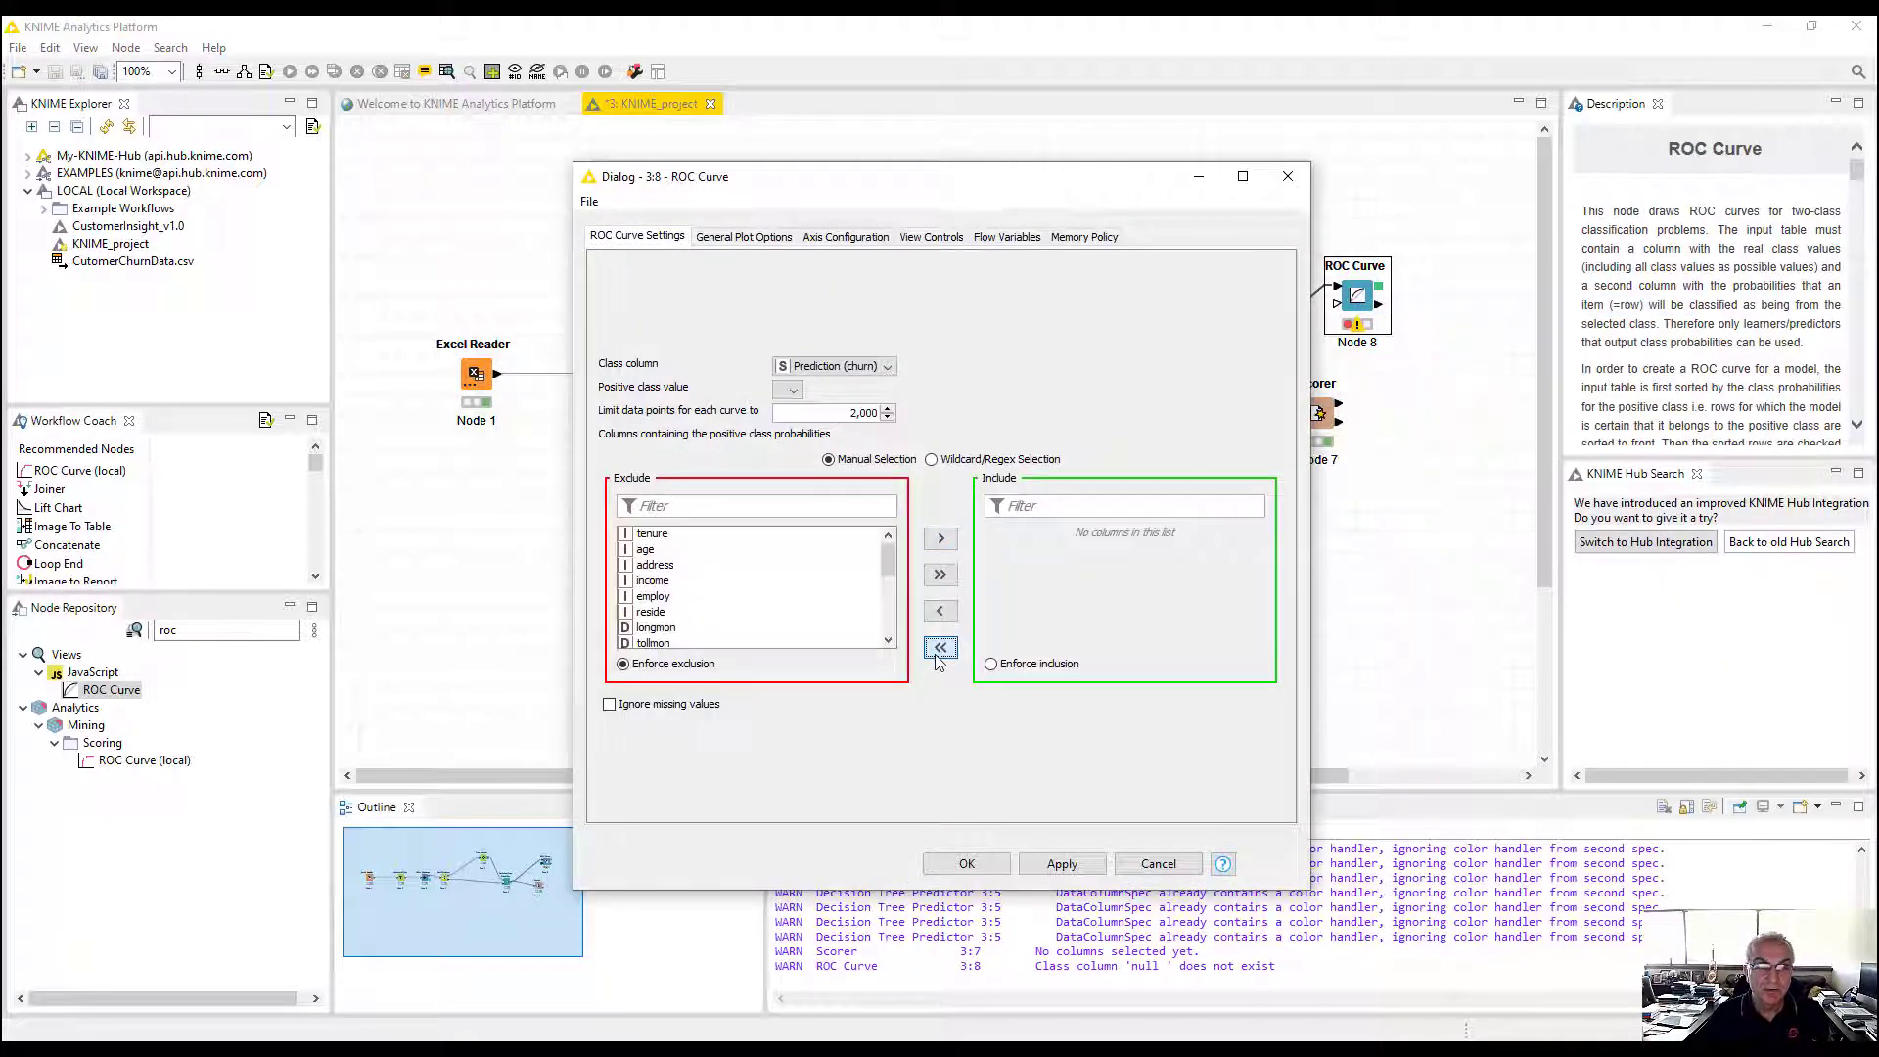
{"action": "left_click", "coordinate": [839, 366]}
{"action": "left_click", "coordinate": [838, 490]}
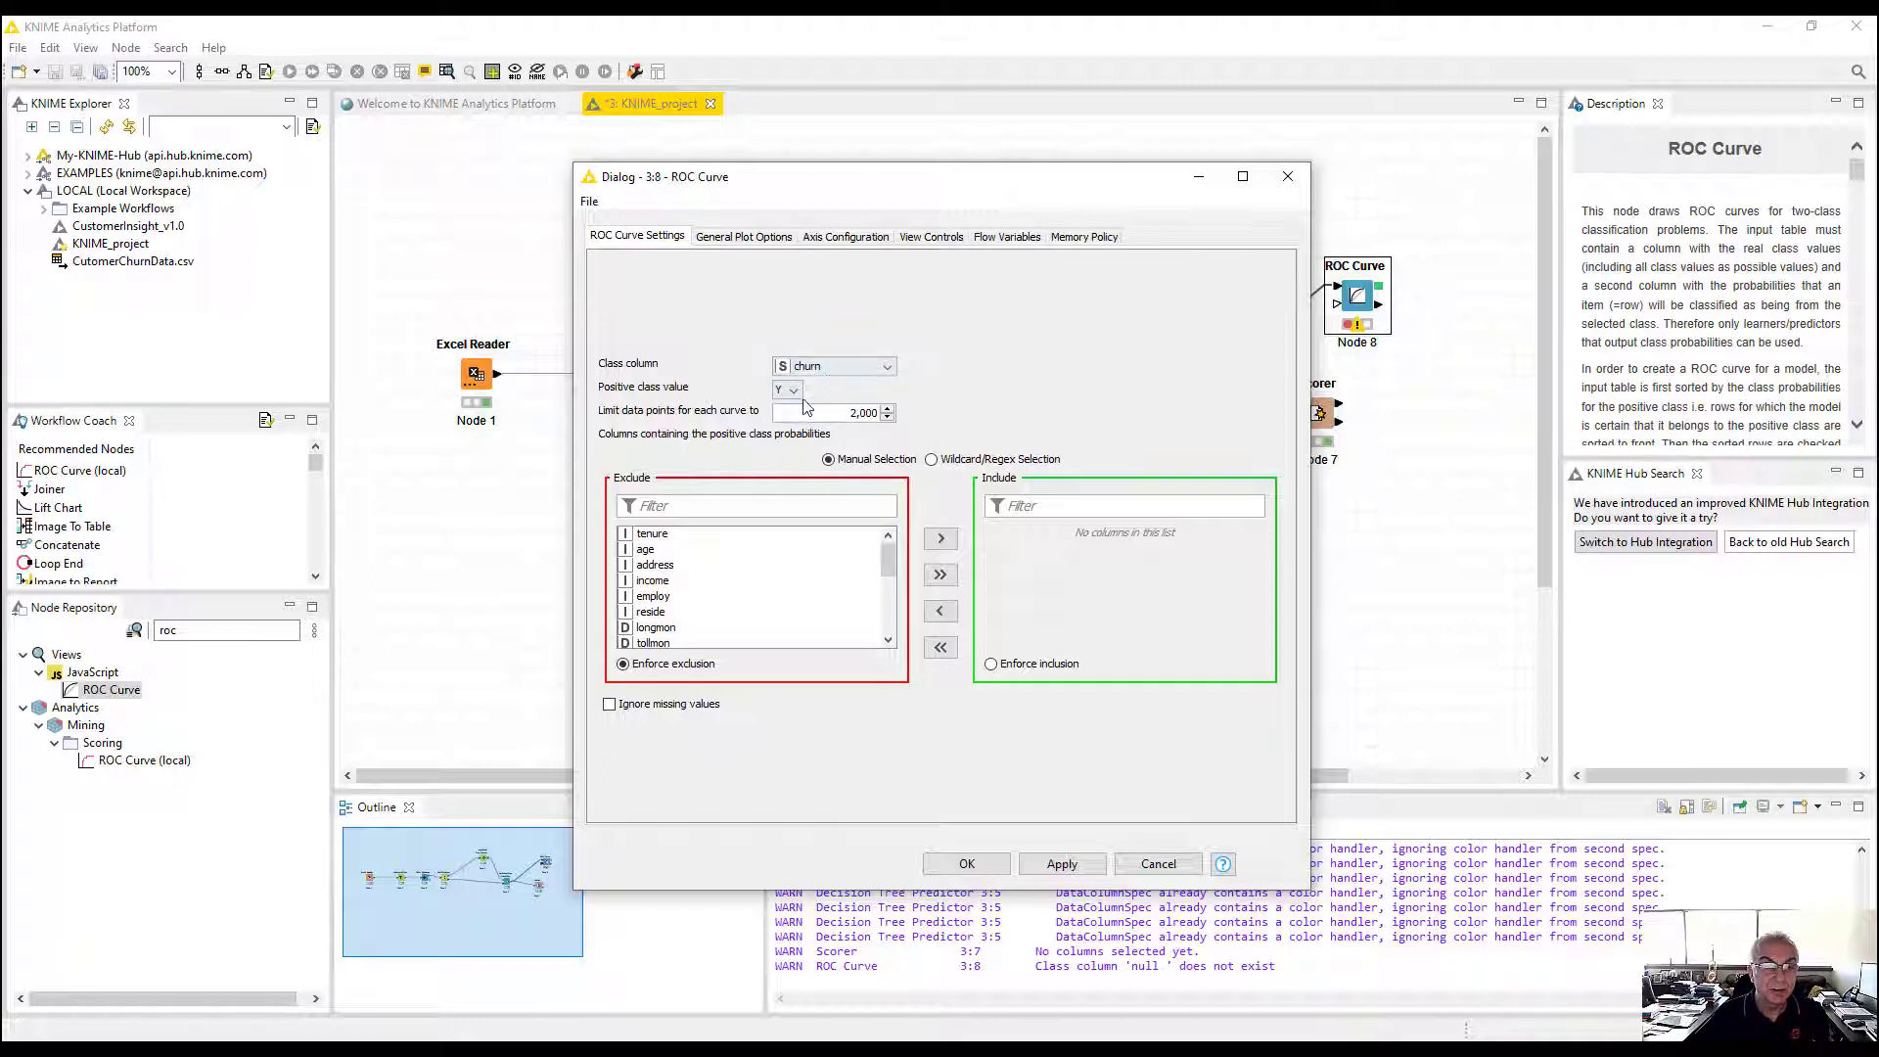
{"action": "left_click_drag", "start_coordinate": [893, 563], "coordinate": [891, 616]}
{"action": "left_click", "coordinate": [747, 625]}
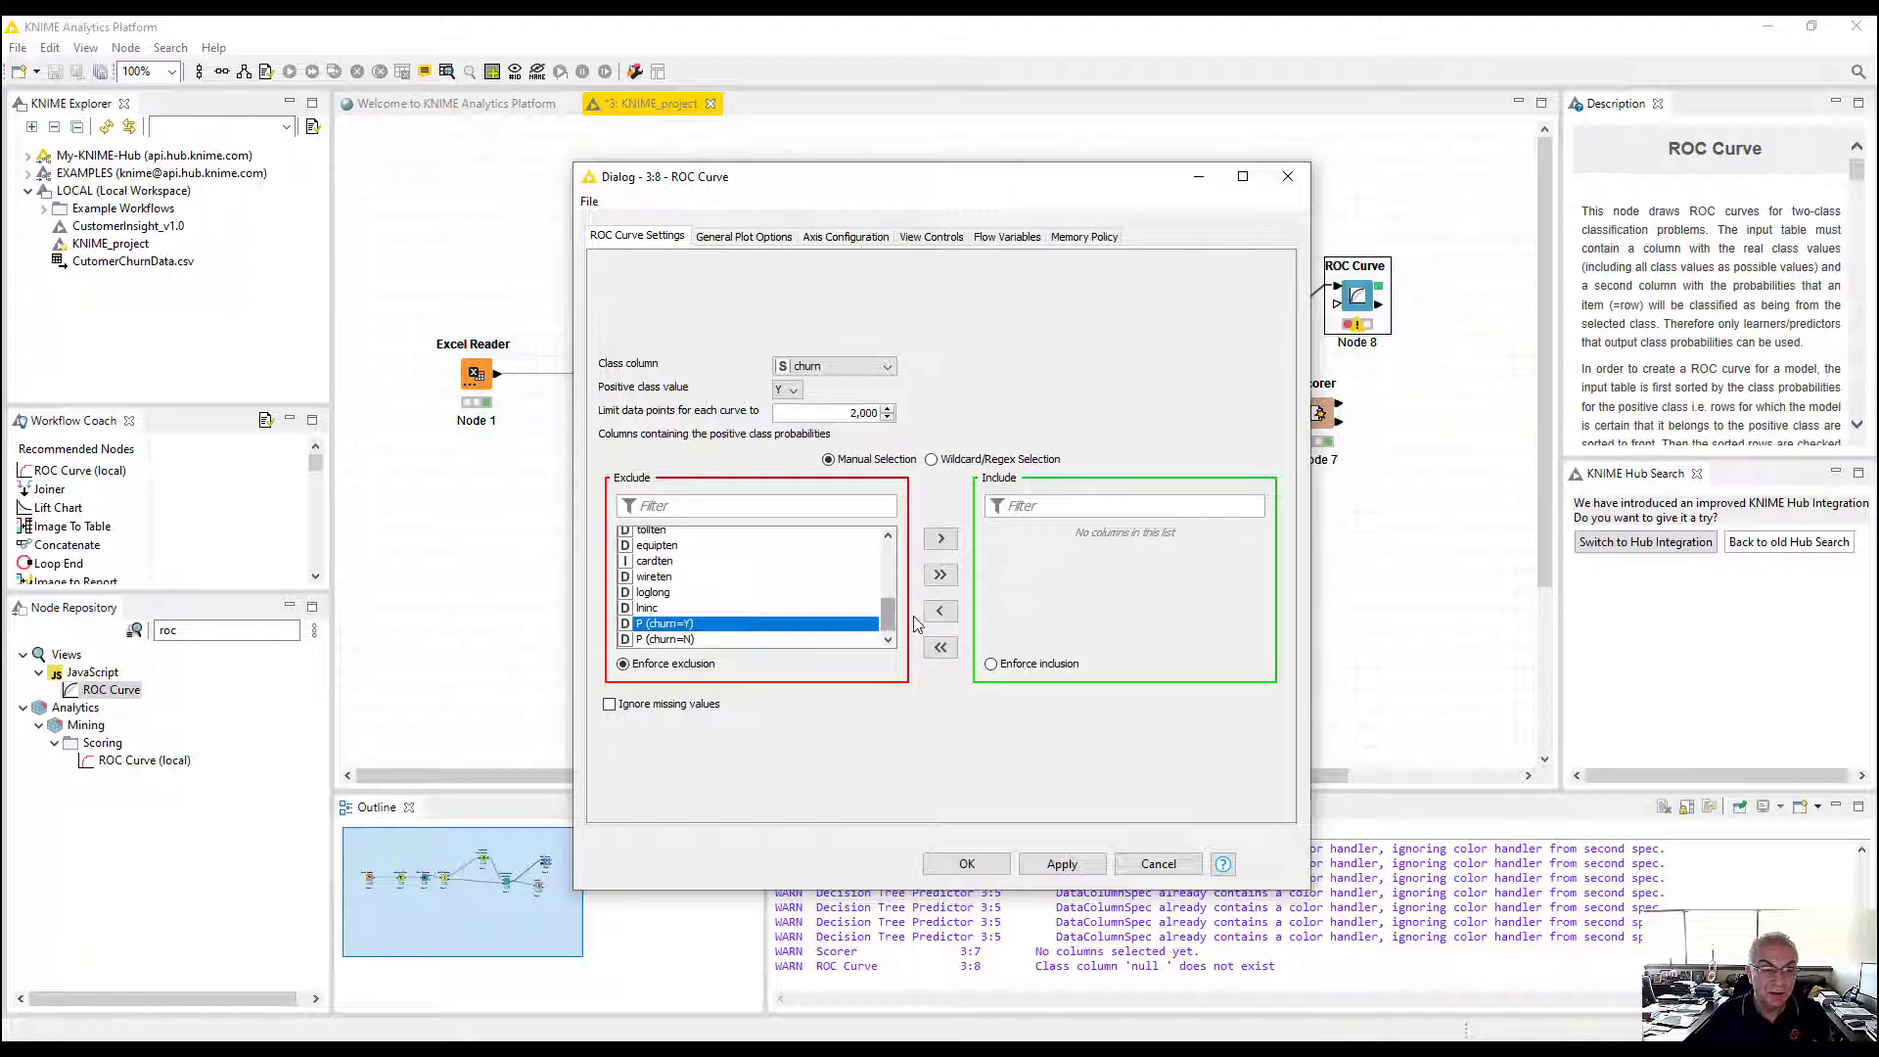
{"action": "left_click", "coordinate": [941, 538]}
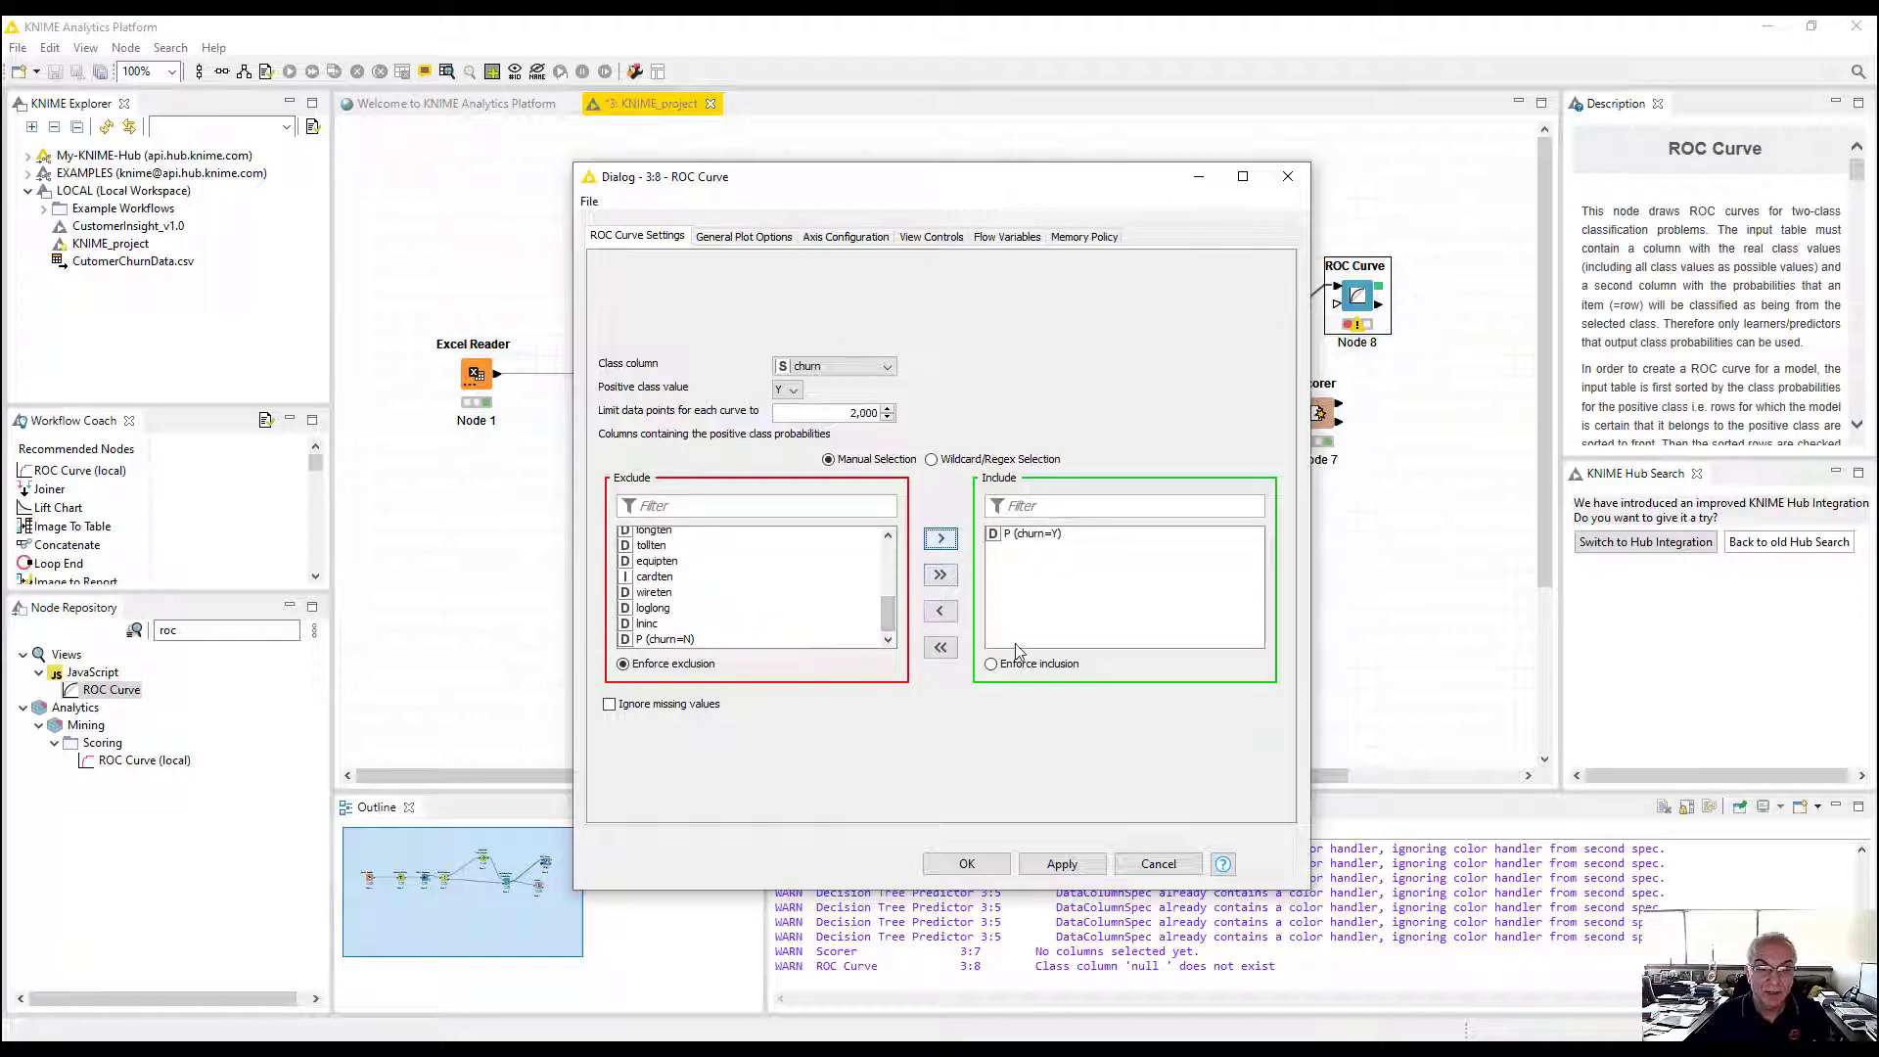
{"action": "left_click", "coordinate": [966, 863]}
{"action": "right_click", "coordinate": [1373, 305]}
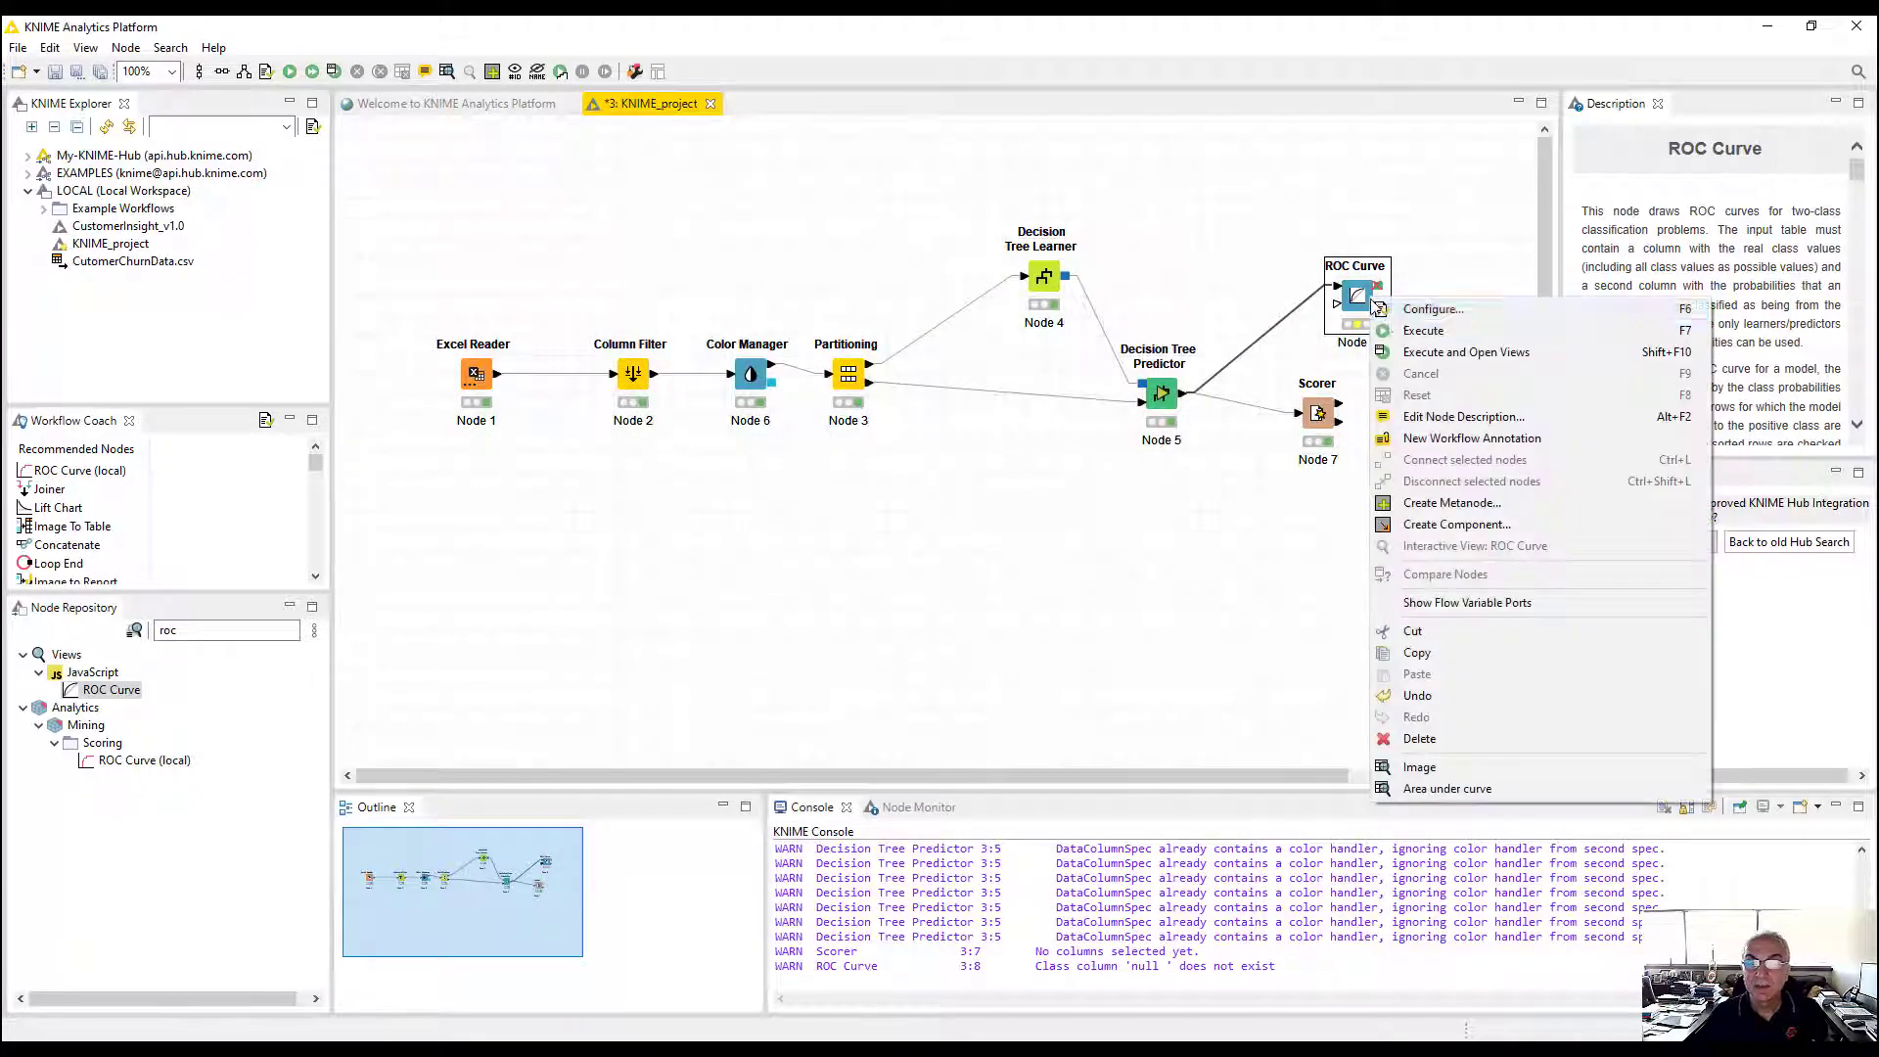
Execute the ROC Curve node and review the P (churn=Y) curve with AUC 0.897
{"action": "left_click", "coordinate": [1429, 354]}
{"action": "right_click", "coordinate": [1357, 297]}
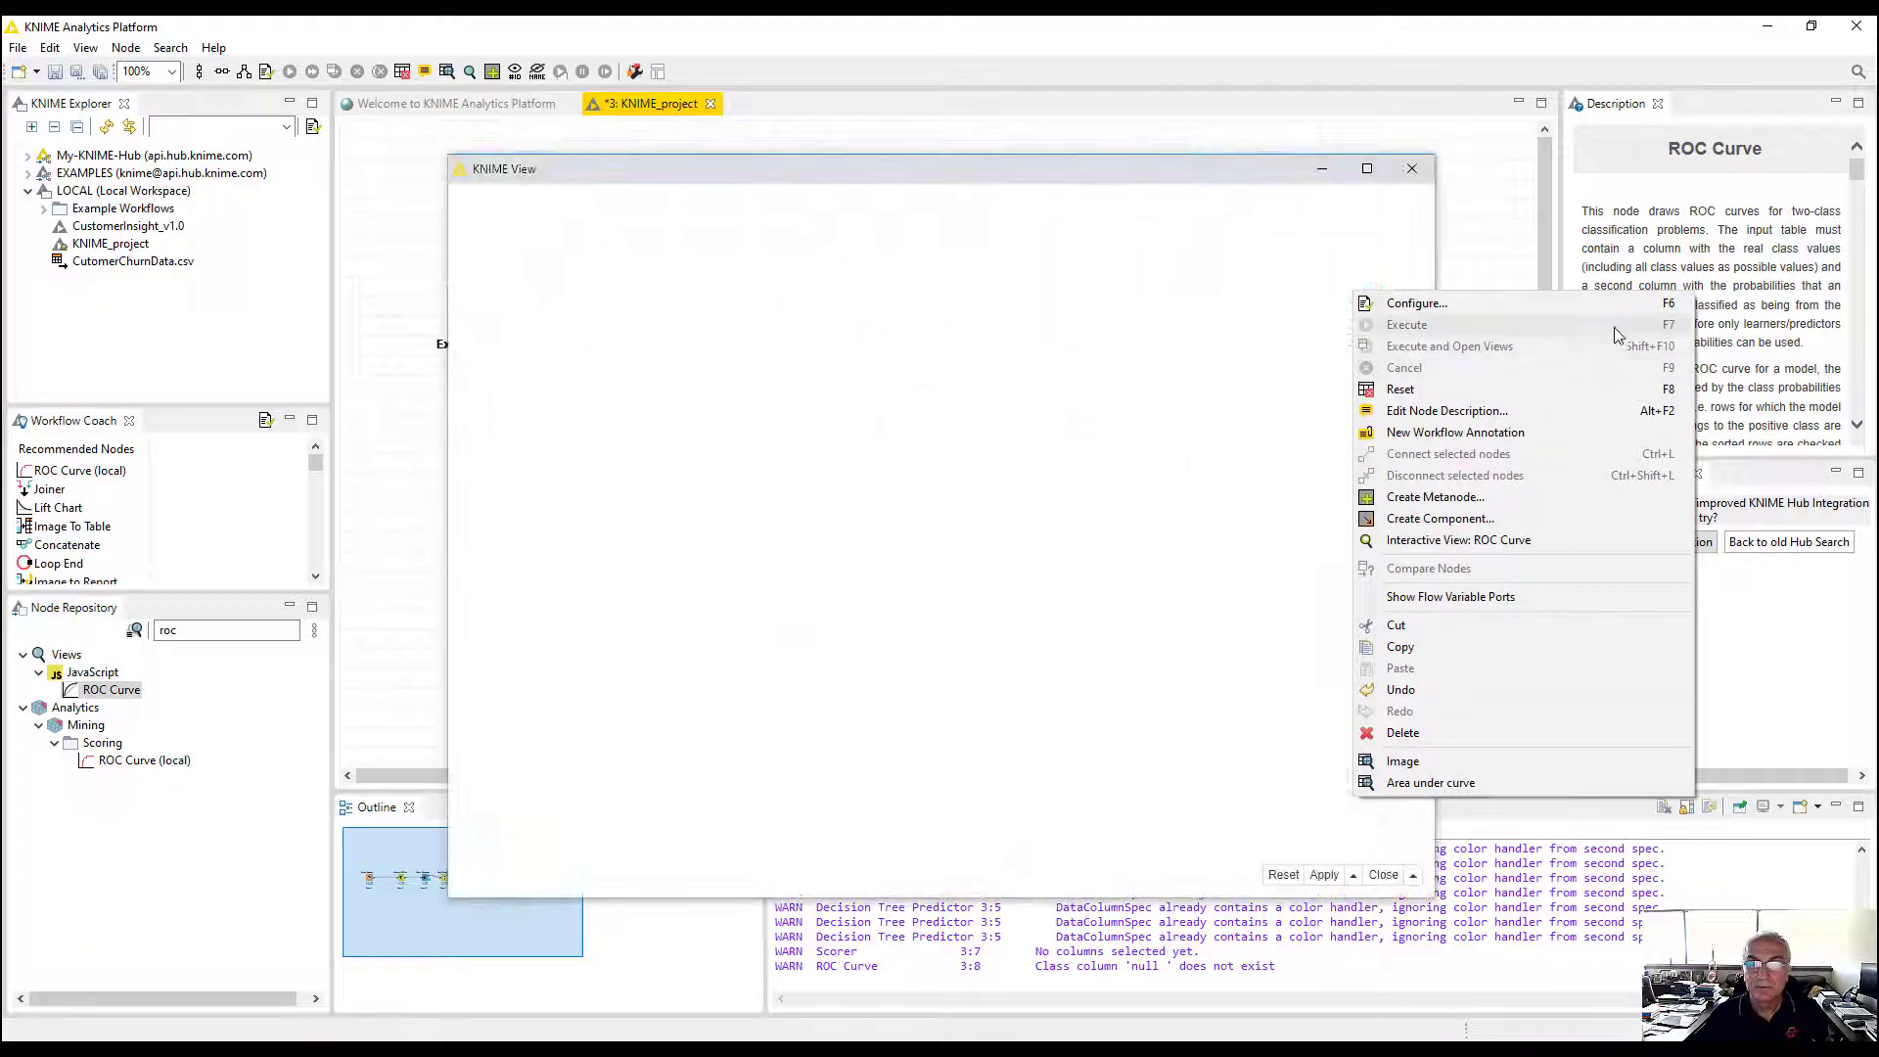
{"action": "left_click", "coordinate": [1238, 181]}
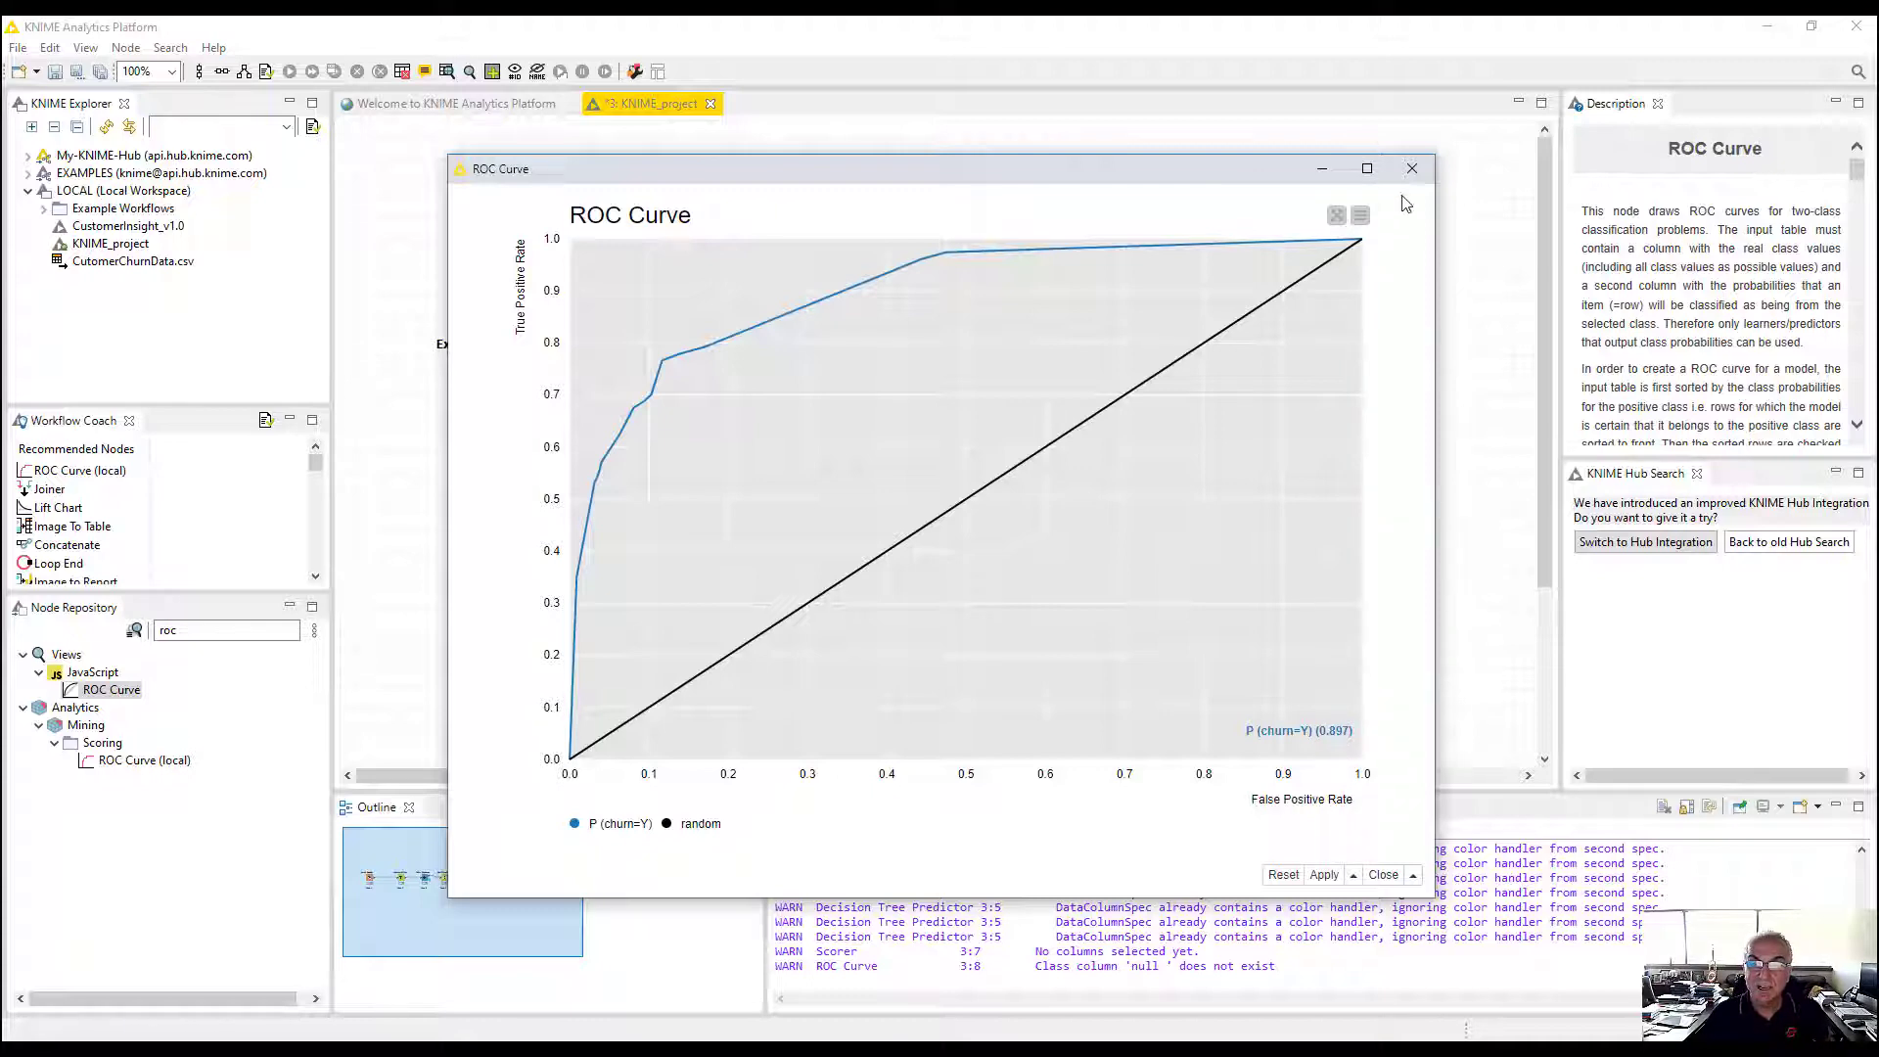
{"action": "left_click", "coordinate": [1413, 168]}
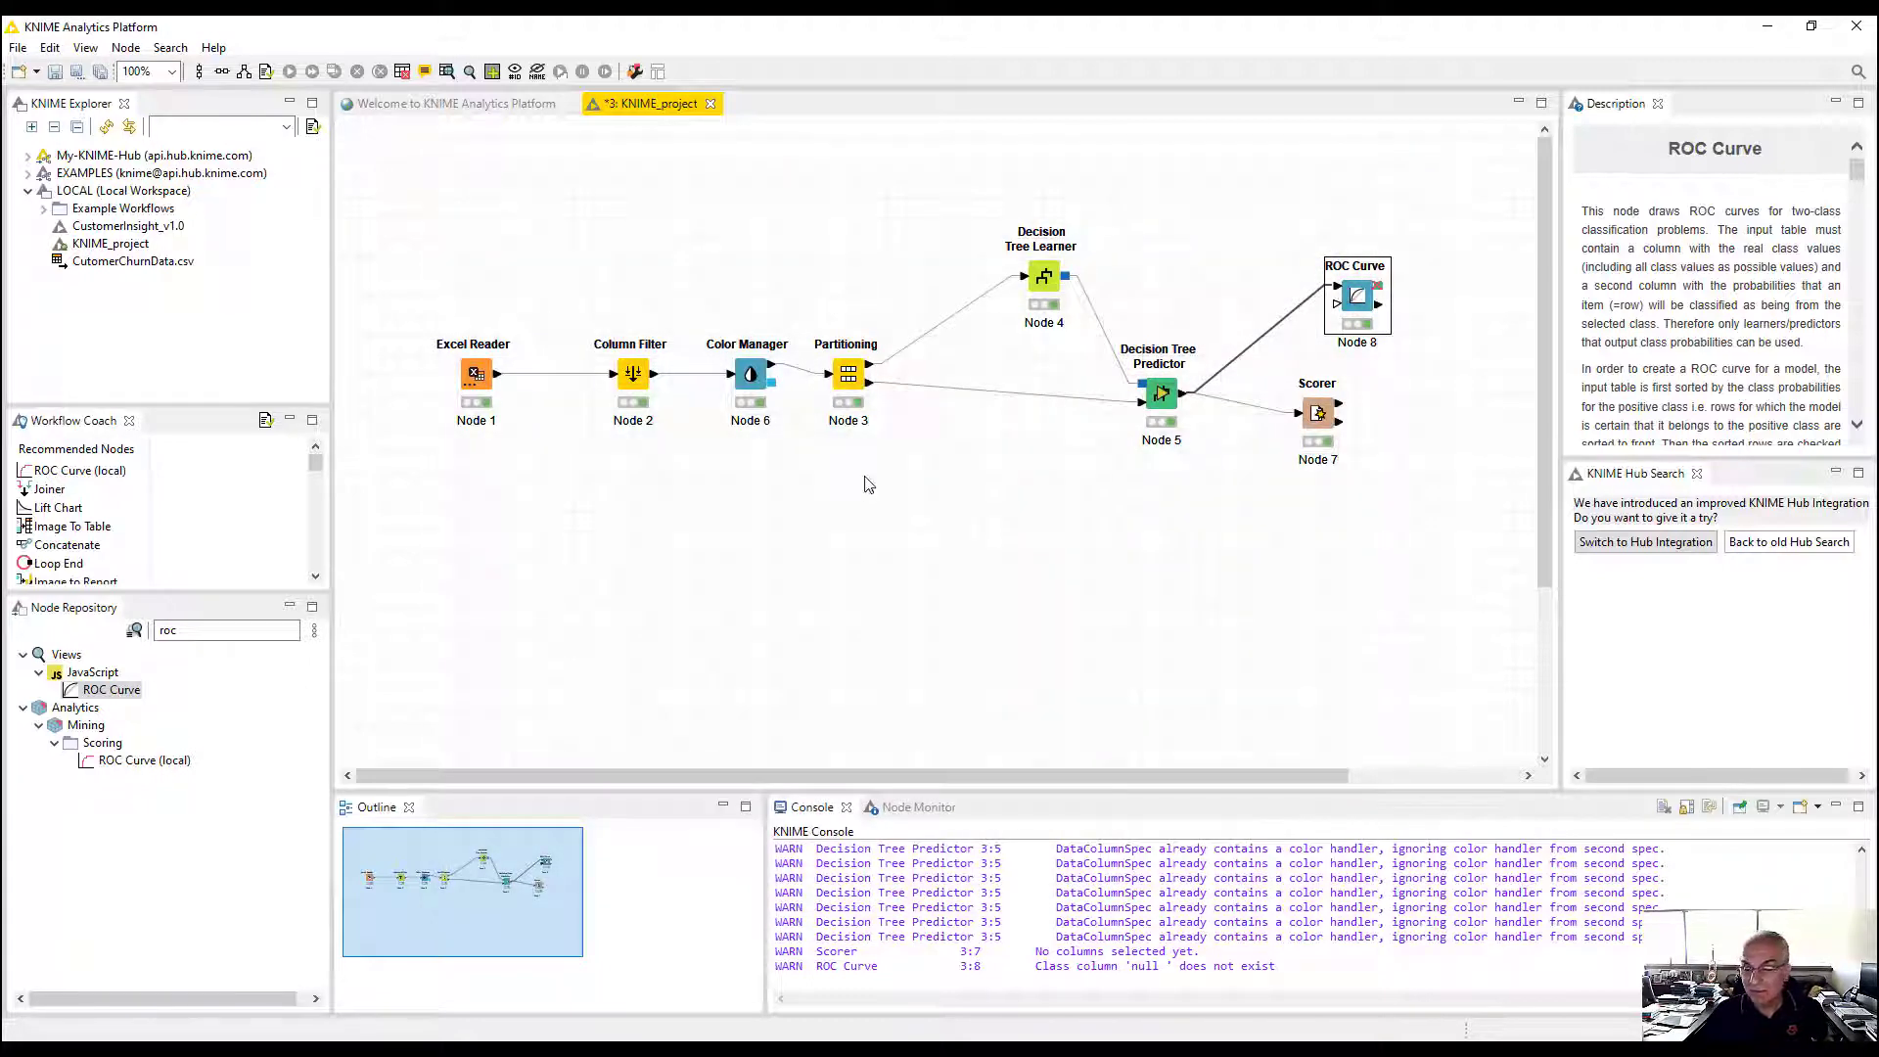